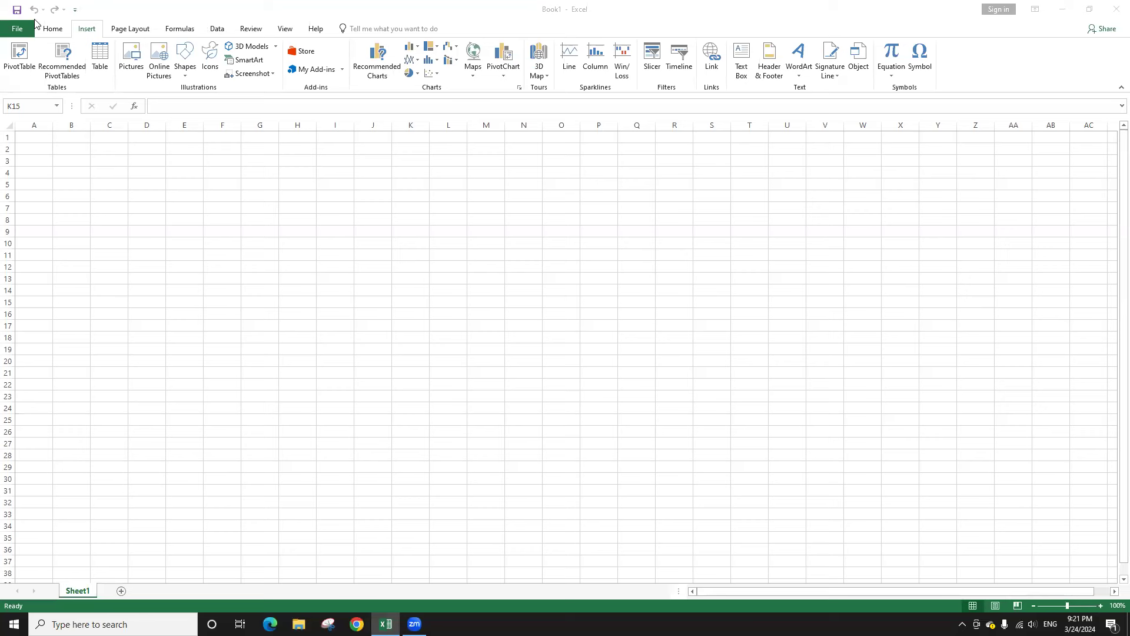
# Open the File area and show the workbook Info page.
pyautogui.click(21, 33)
pyautogui.click(21, 32)
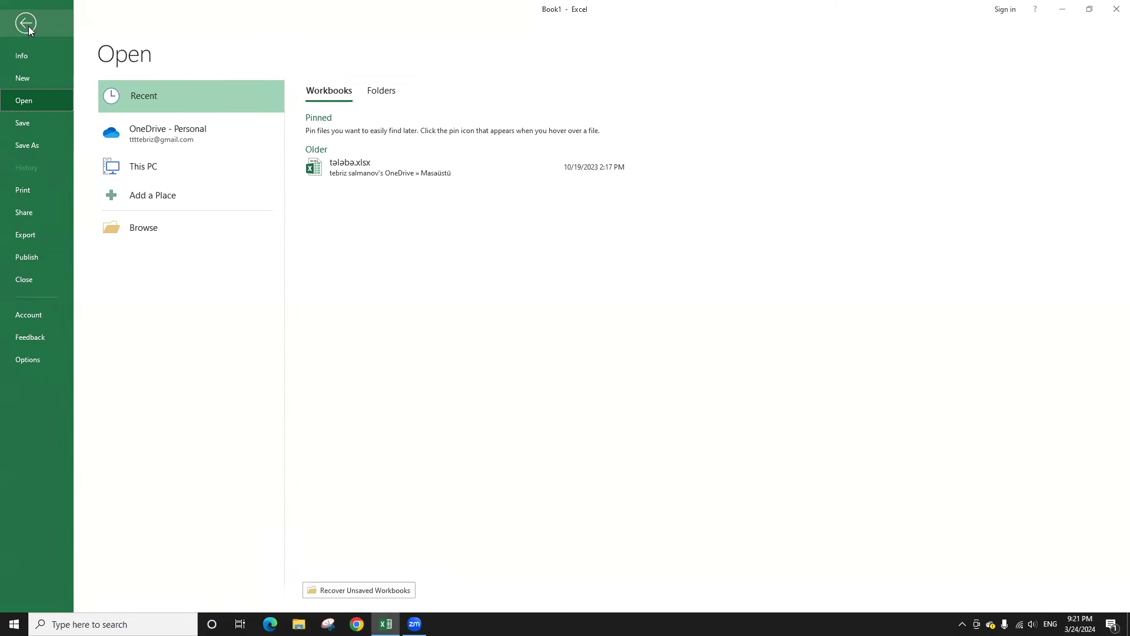
pyautogui.click(25, 26)
pyautogui.click(24, 29)
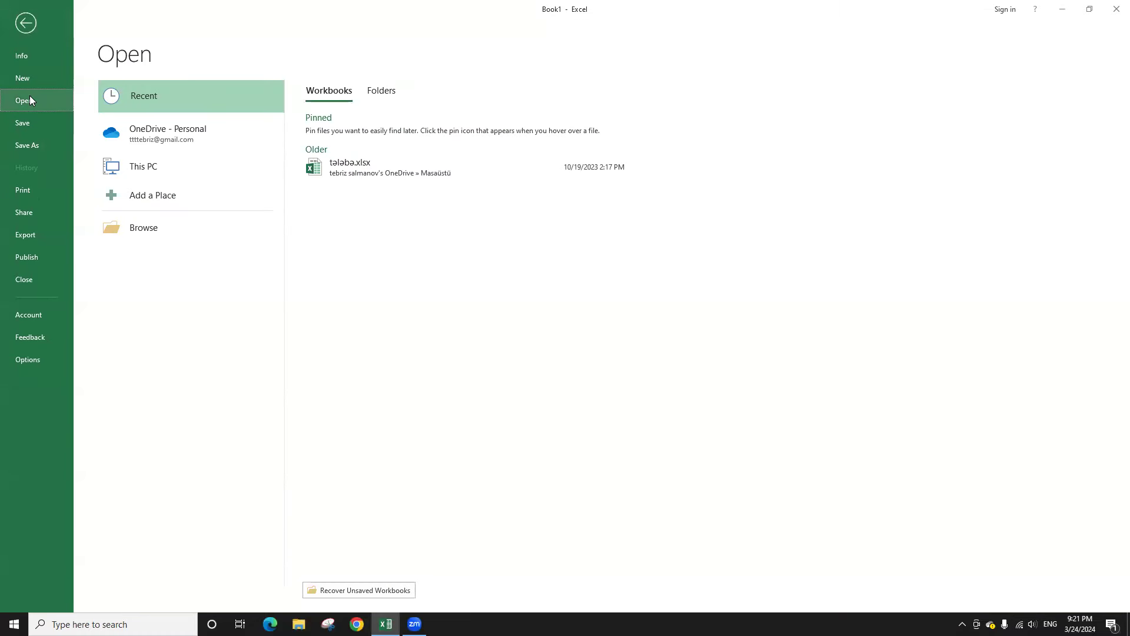
pyautogui.click(36, 57)
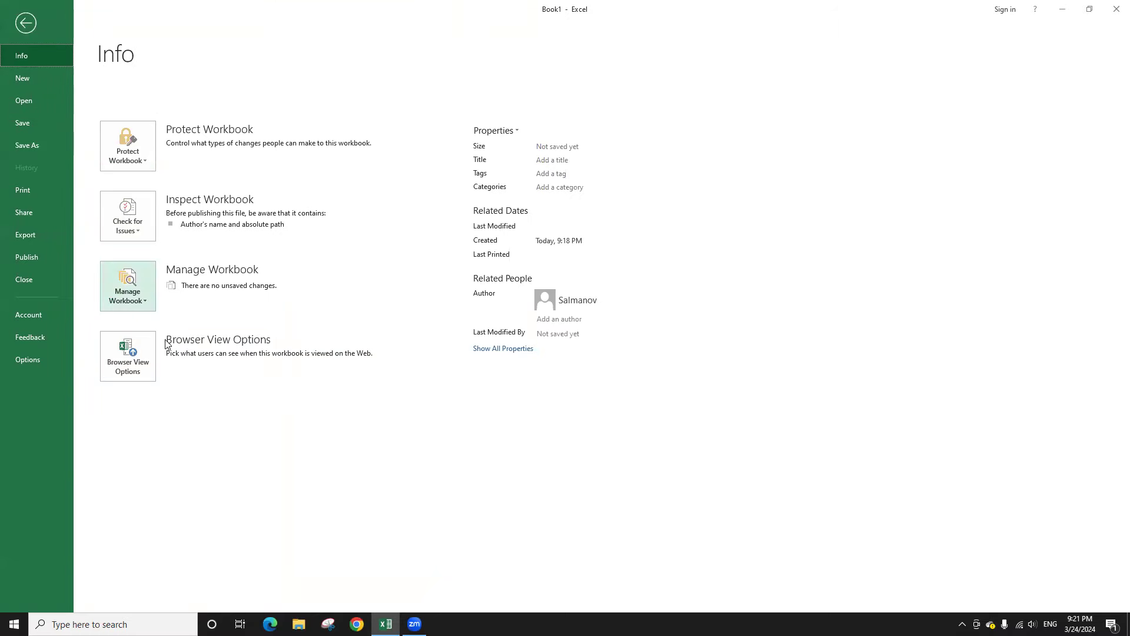
# Browse New templates and Protect Workbook choices, then return to the Open page's recent list.
pyautogui.click(28, 76)
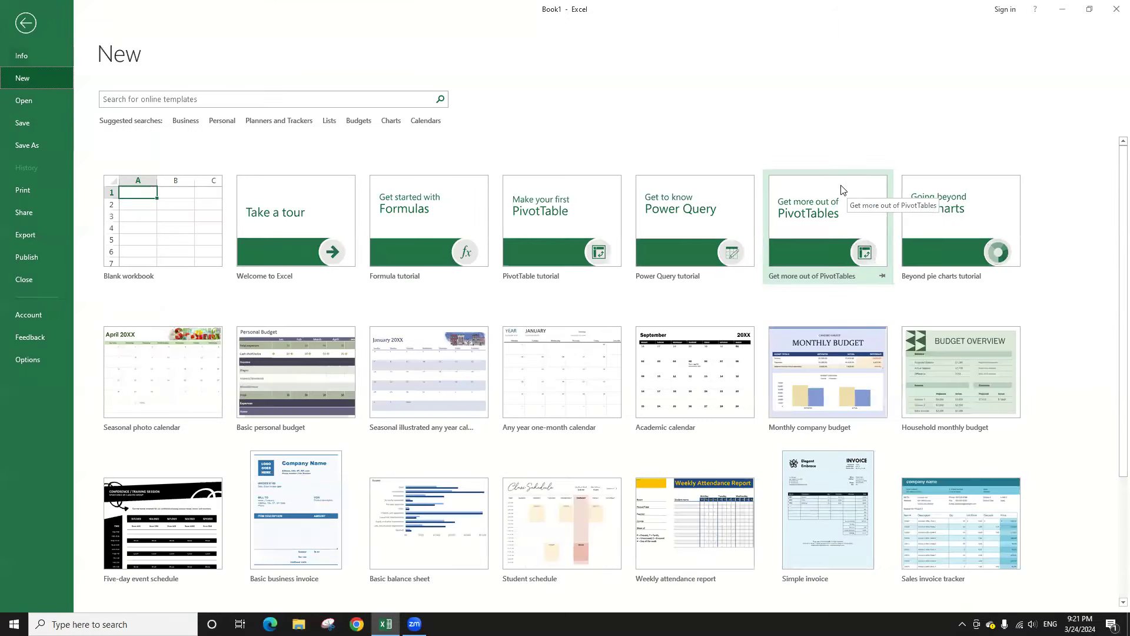
pyautogui.click(24, 55)
pyautogui.click(128, 147)
pyautogui.click(180, 102)
pyautogui.click(41, 103)
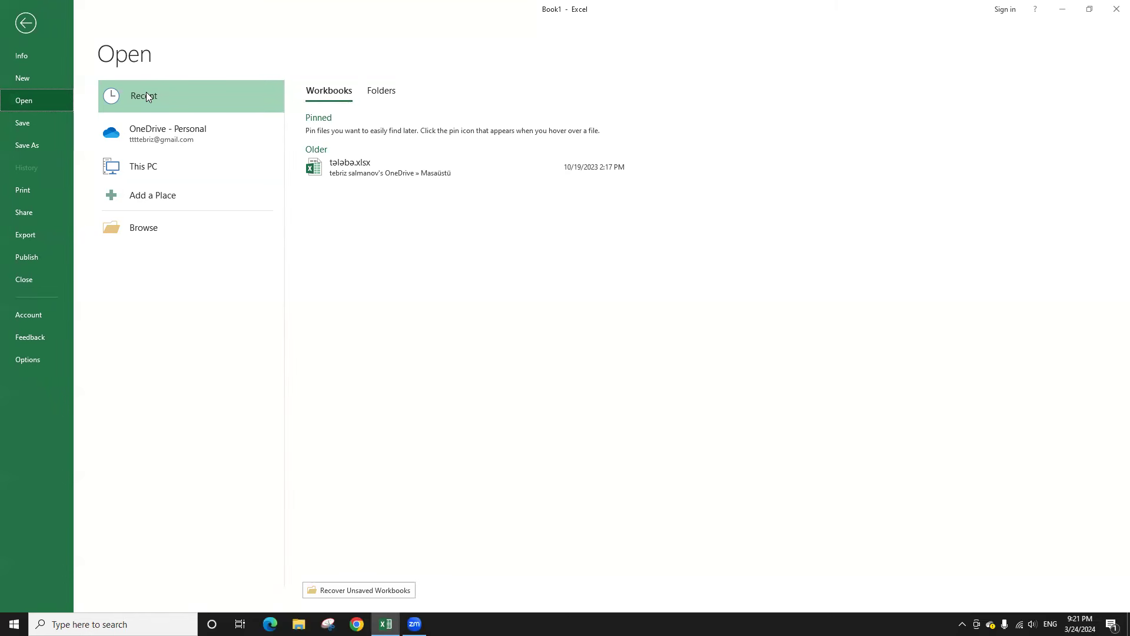
# Glance at recent folders, then go to the Save As page.
pyautogui.click(382, 91)
pyautogui.click(334, 91)
pyautogui.click(32, 128)
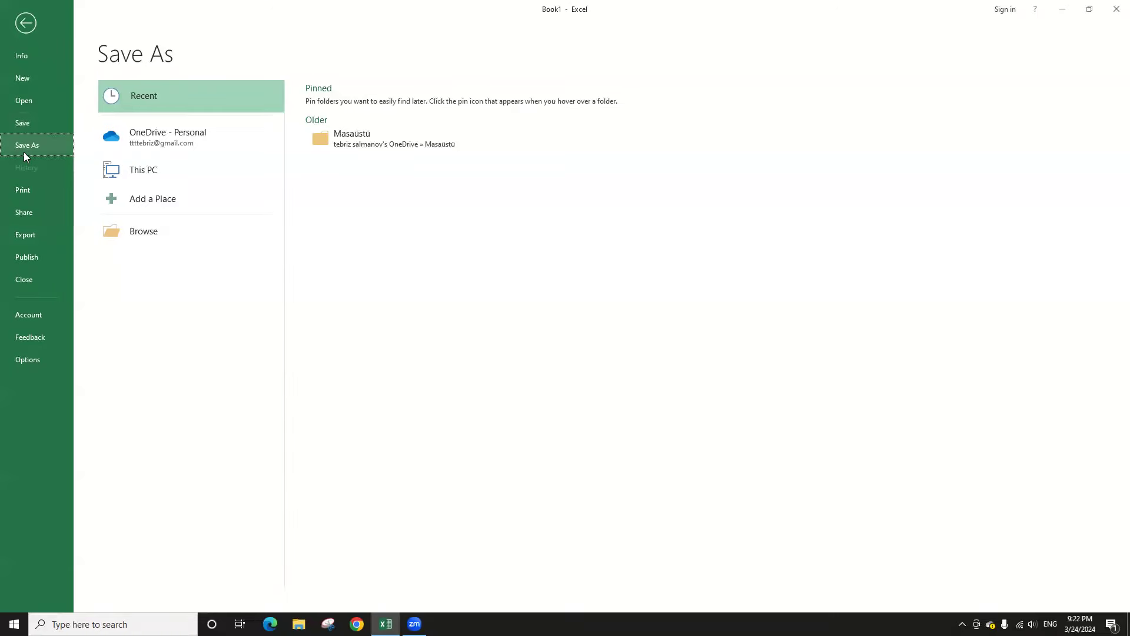
# Check General Options in the Save As dialog, then cancel without saving.
pyautogui.click(154, 233)
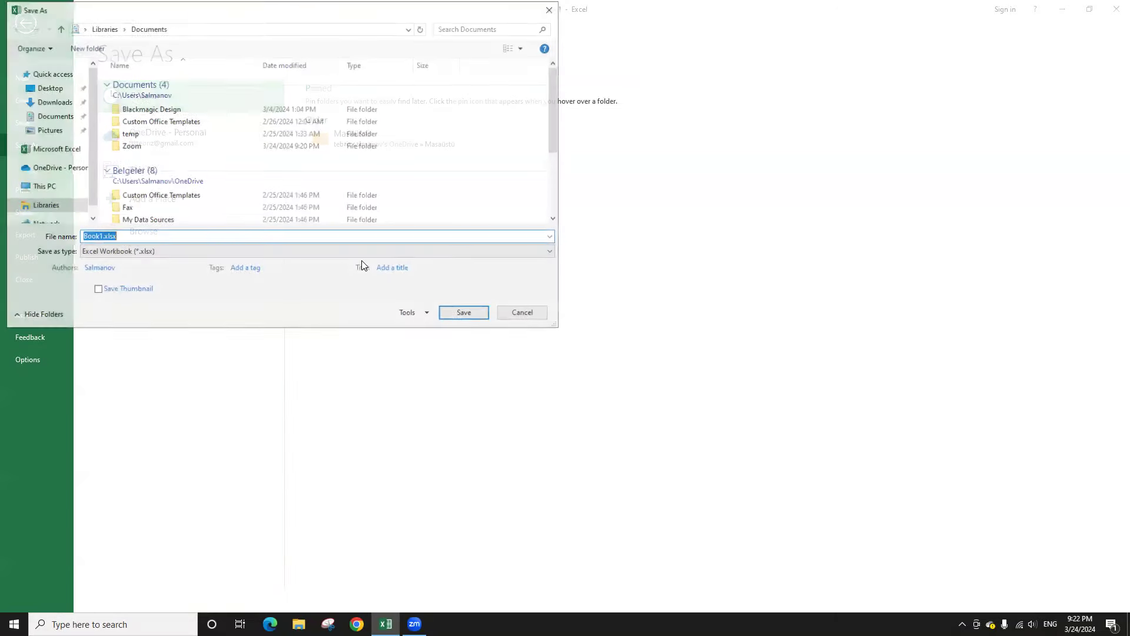
pyautogui.click(415, 313)
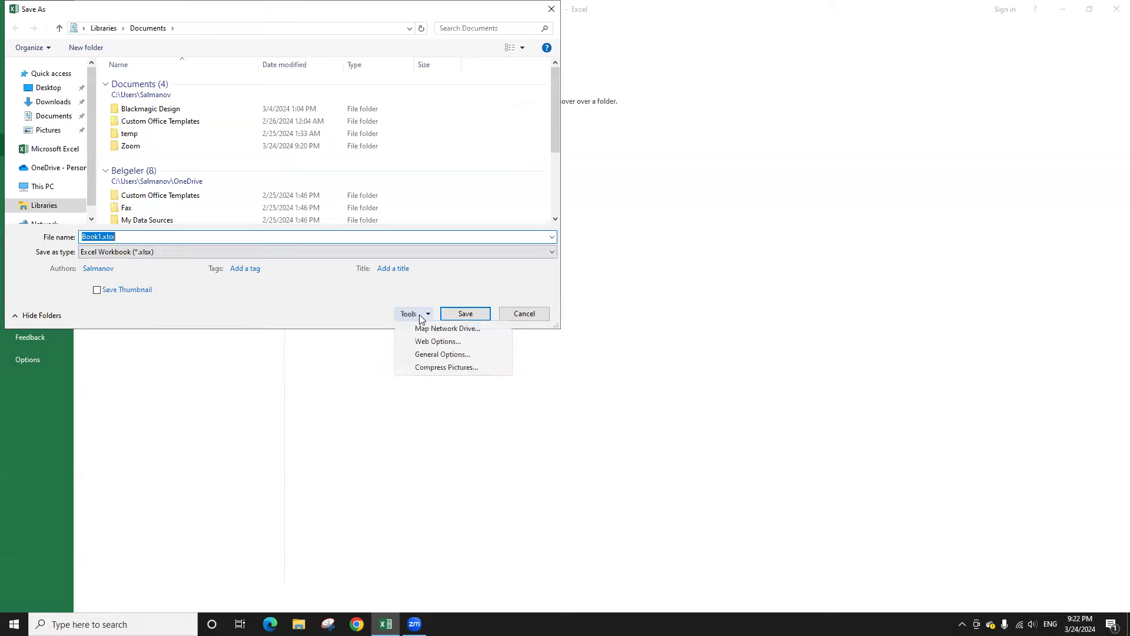
pyautogui.click(433, 355)
pyautogui.click(635, 338)
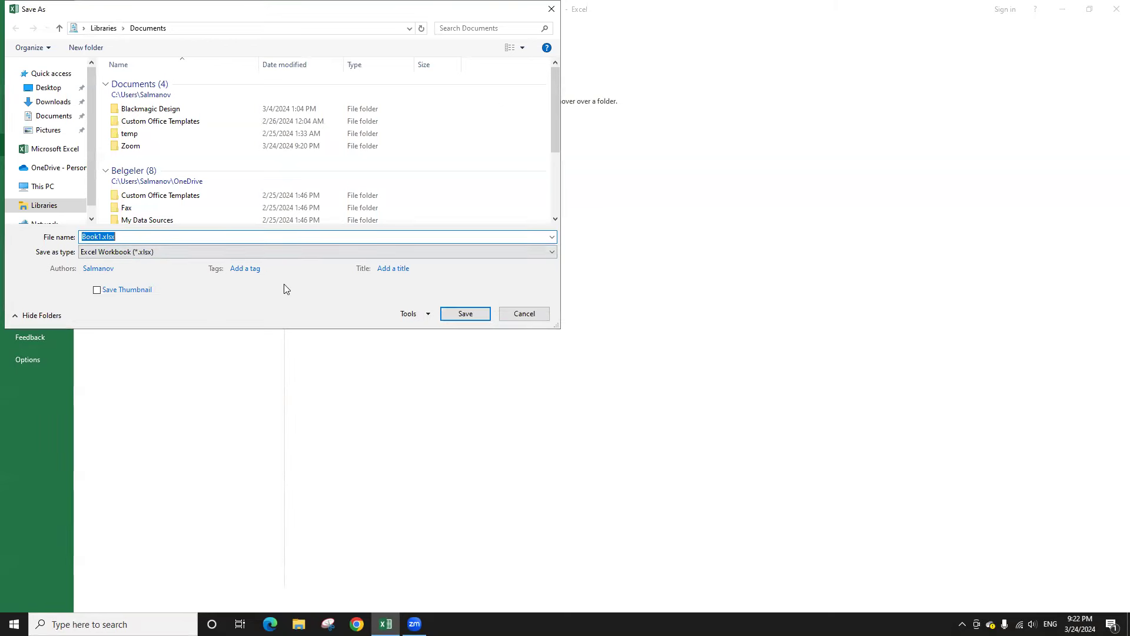
pyautogui.click(541, 321)
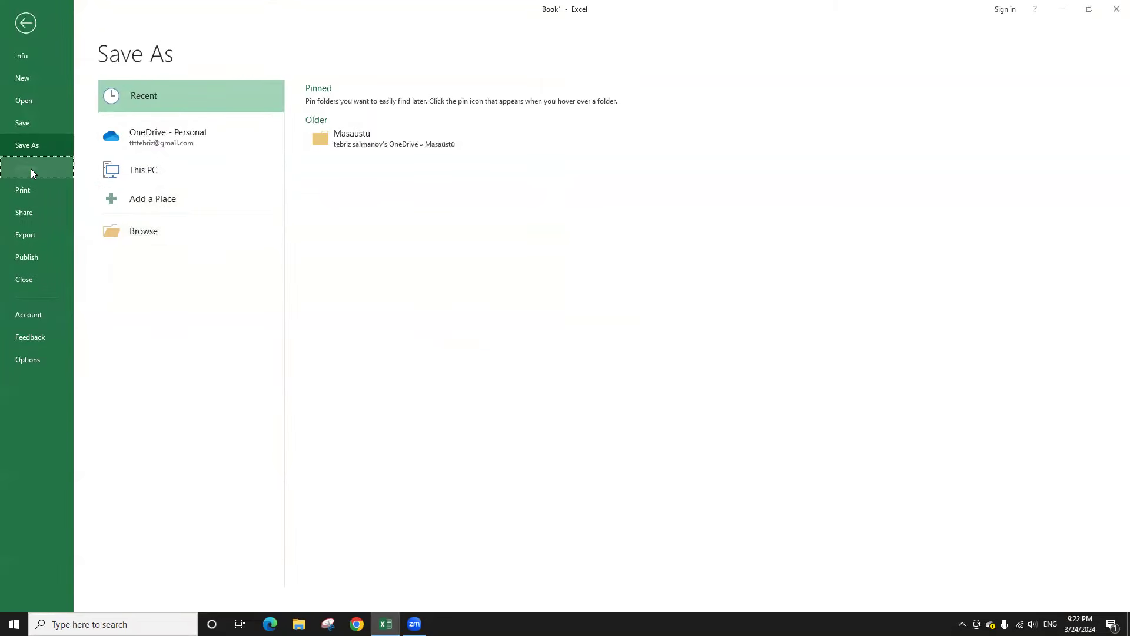
# Review the Print, Share, Export and Publish to Power BI pages.
pyautogui.click(34, 196)
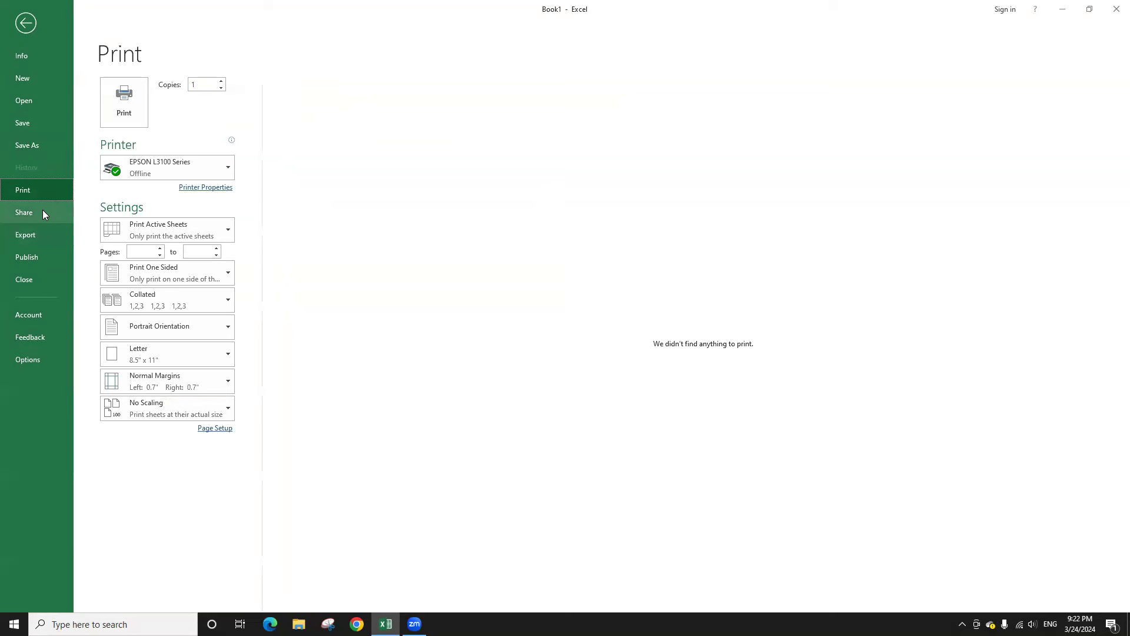
pyautogui.click(41, 211)
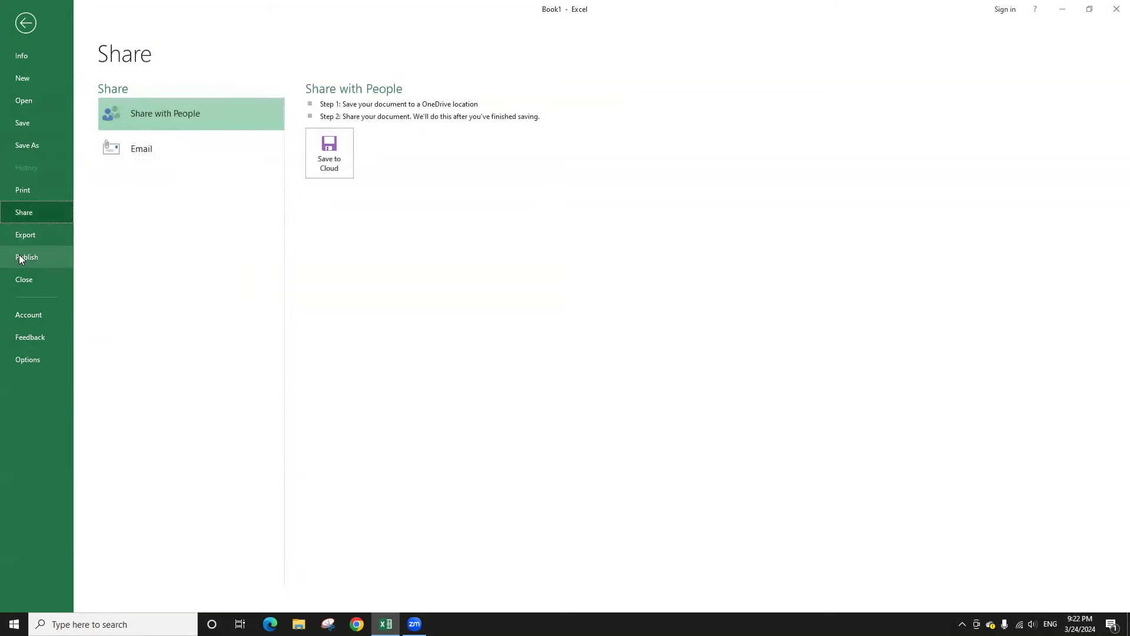
pyautogui.click(27, 234)
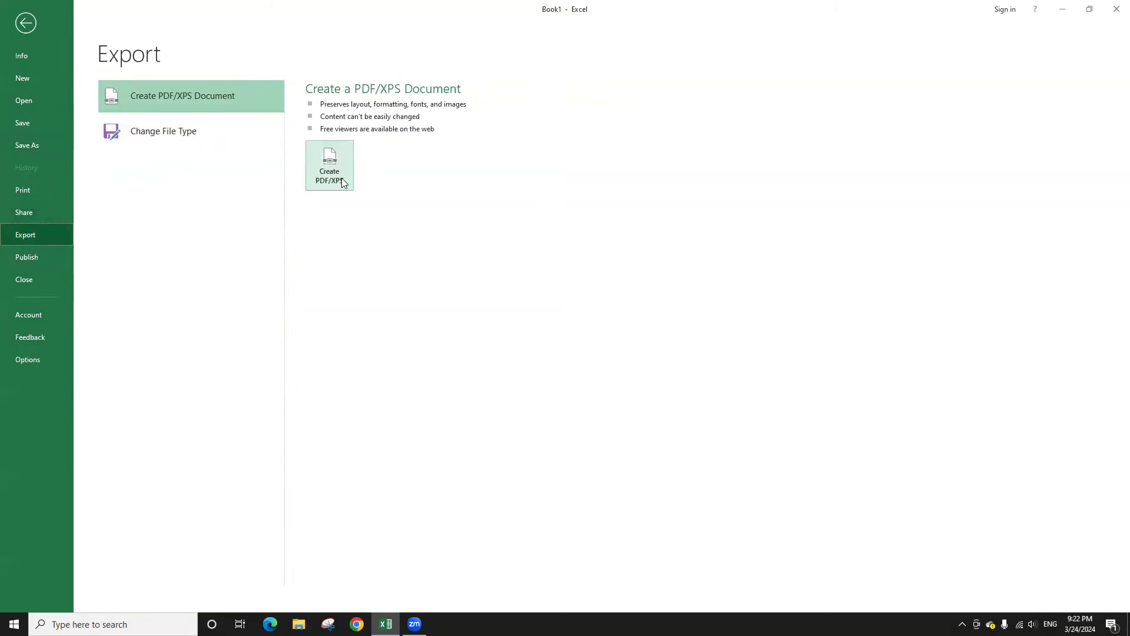
pyautogui.click(26, 259)
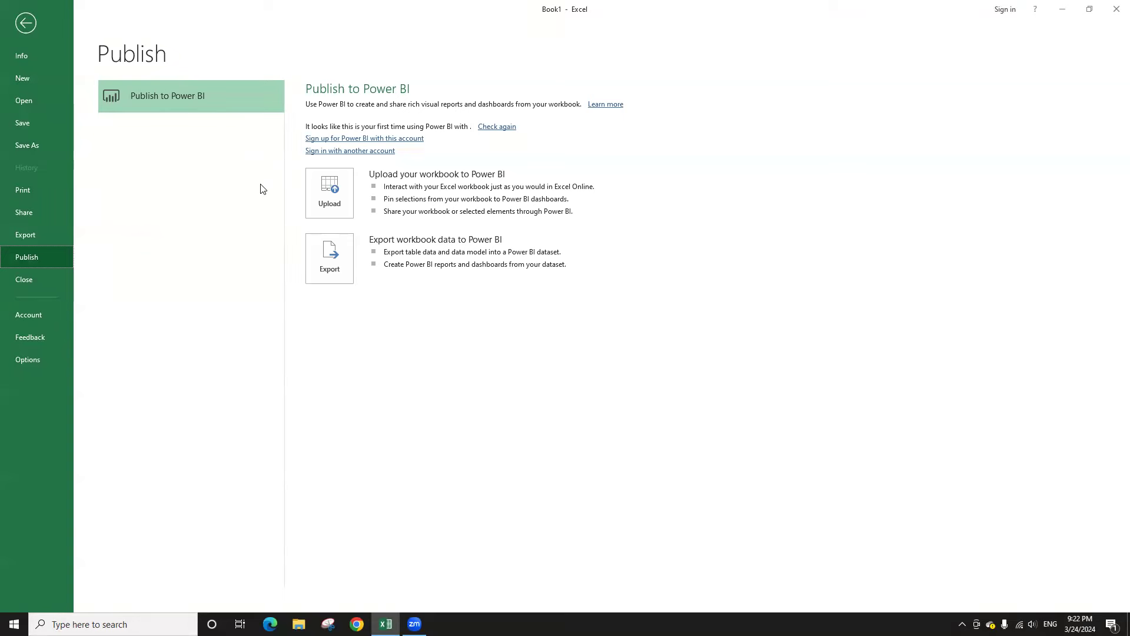
pyautogui.click(34, 213)
pyautogui.click(29, 257)
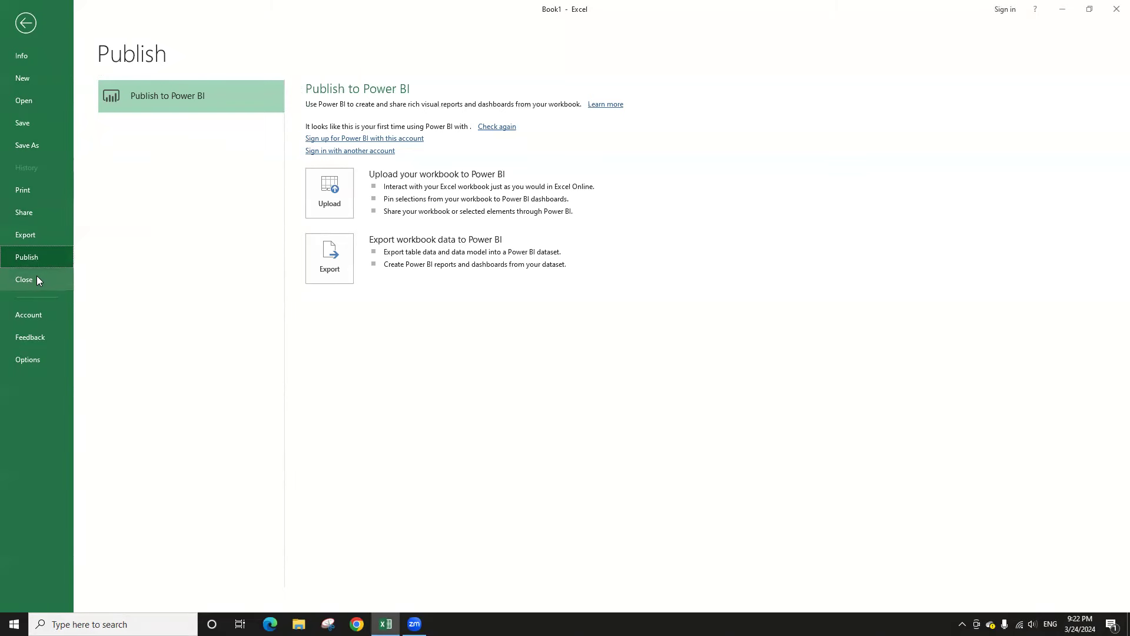
# On the Account page switch the Office theme to Black and back to White, then visit Feedback and Options.
pyautogui.click(29, 316)
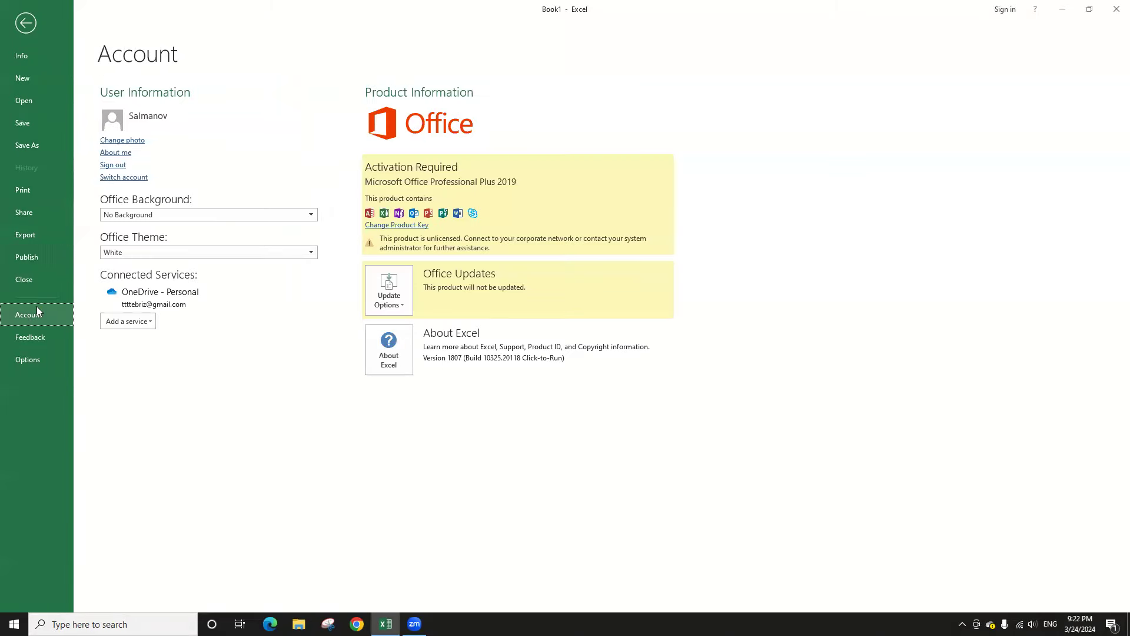
pyautogui.click(152, 253)
pyautogui.click(136, 288)
pyautogui.click(133, 253)
pyautogui.click(135, 299)
pyautogui.click(22, 340)
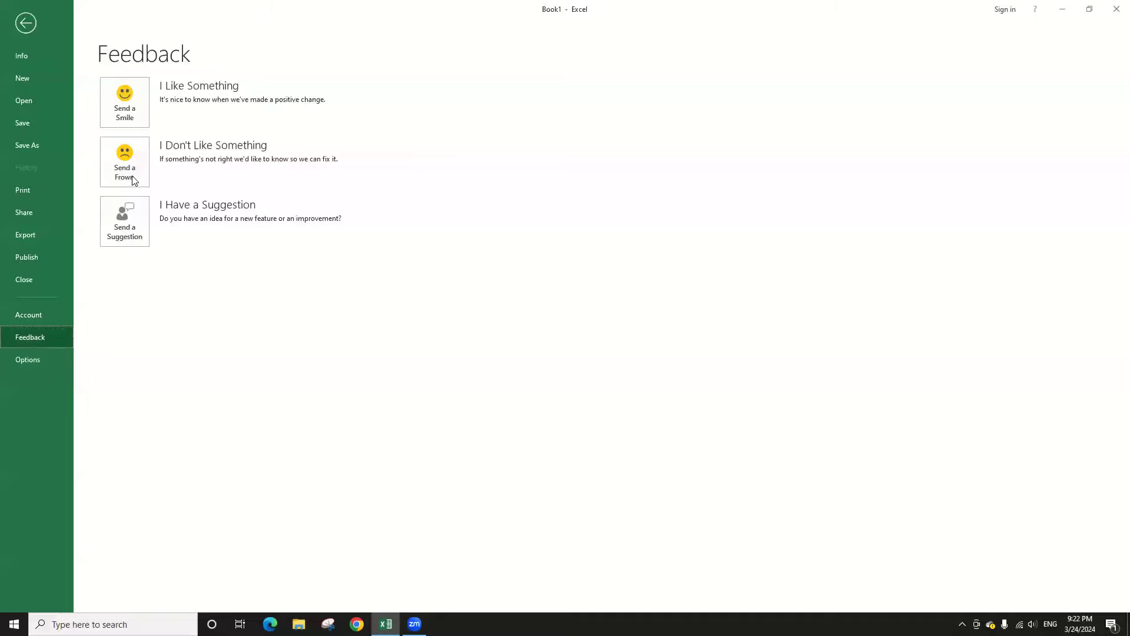
pyautogui.click(33, 368)
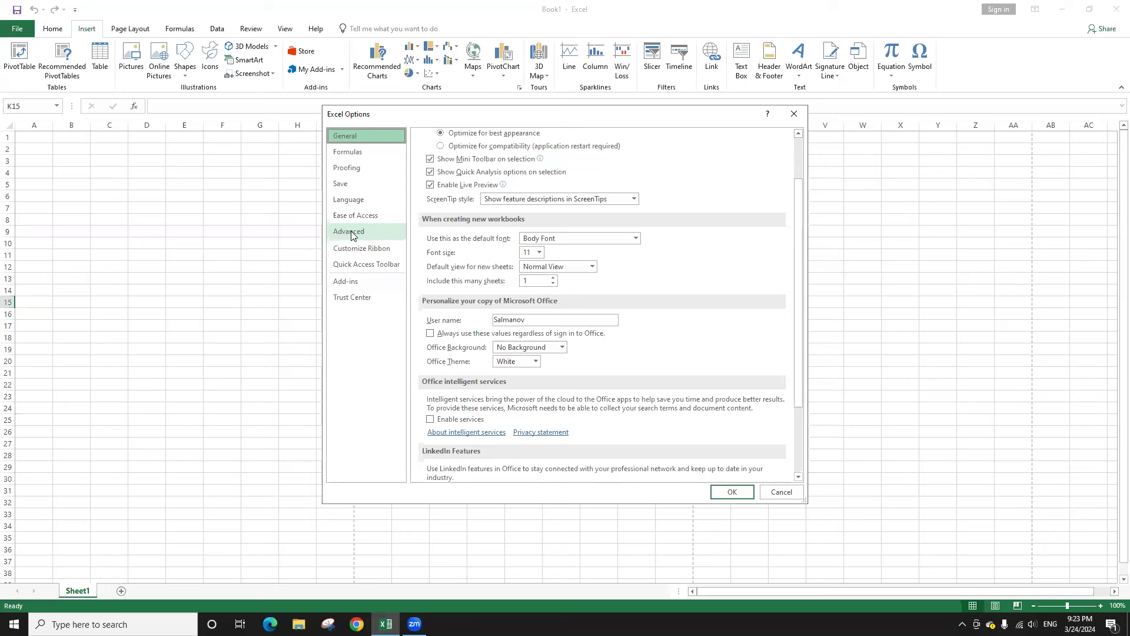
# Close the Excel Options window.
pyautogui.click(794, 113)
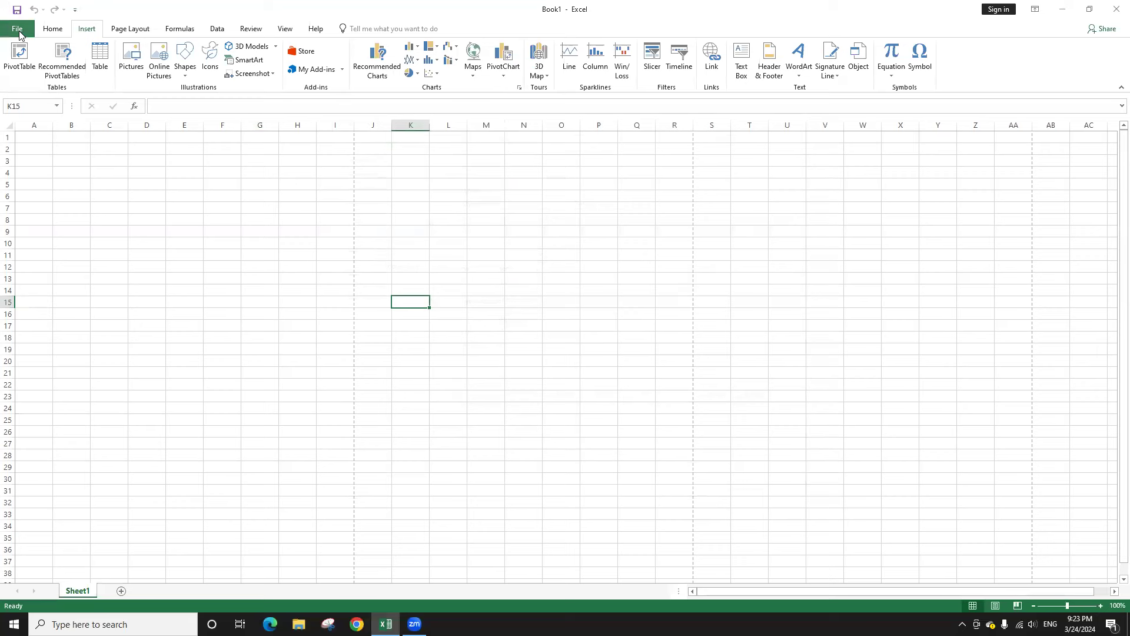
# Show the Home tab, open and close the Clipboard pane, and select cell C2.
pyautogui.click(54, 30)
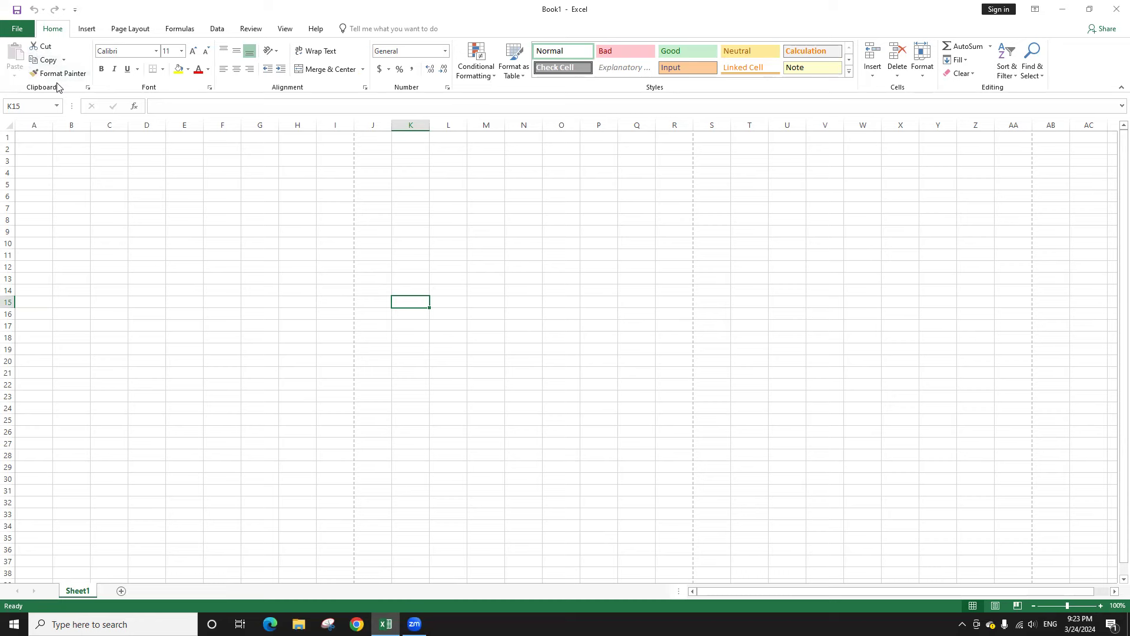
pyautogui.click(88, 87)
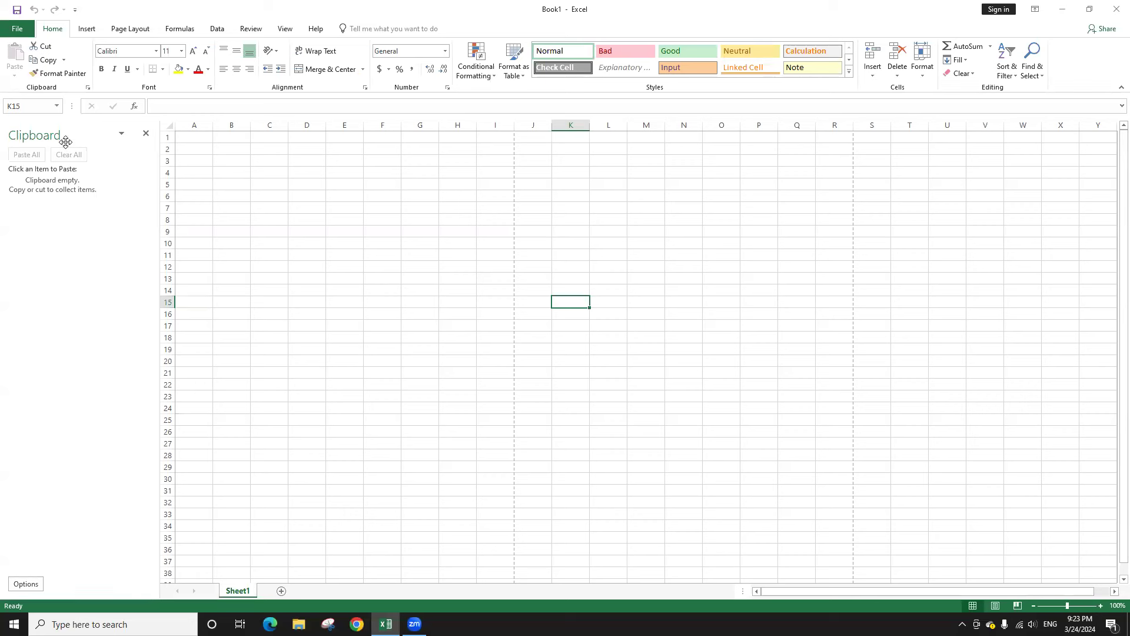
pyautogui.click(146, 133)
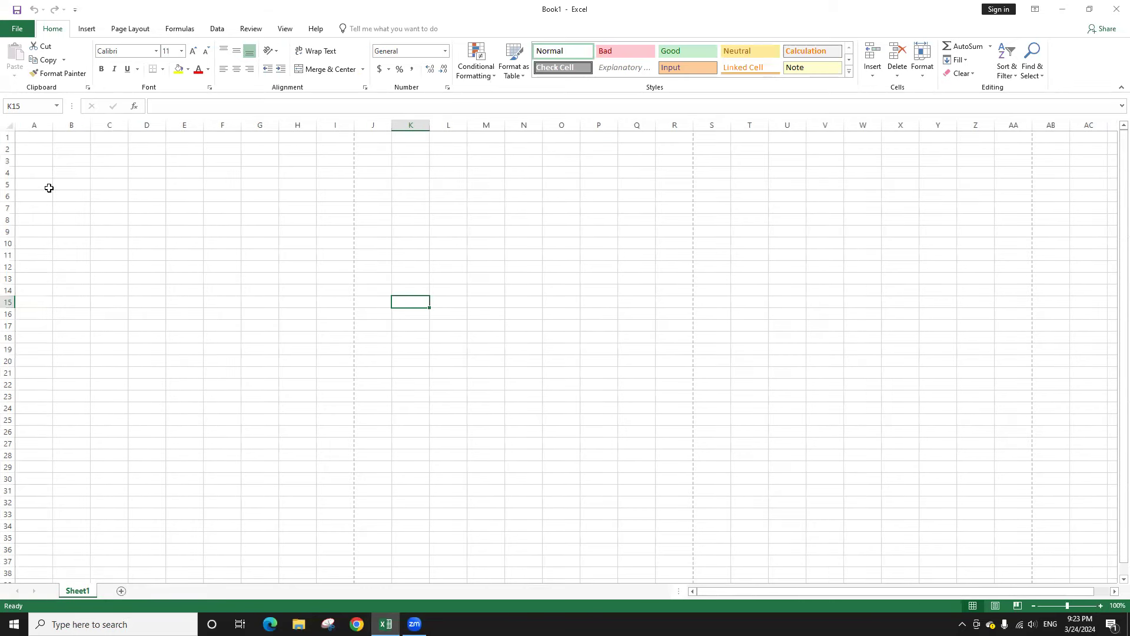
pyautogui.click(92, 146)
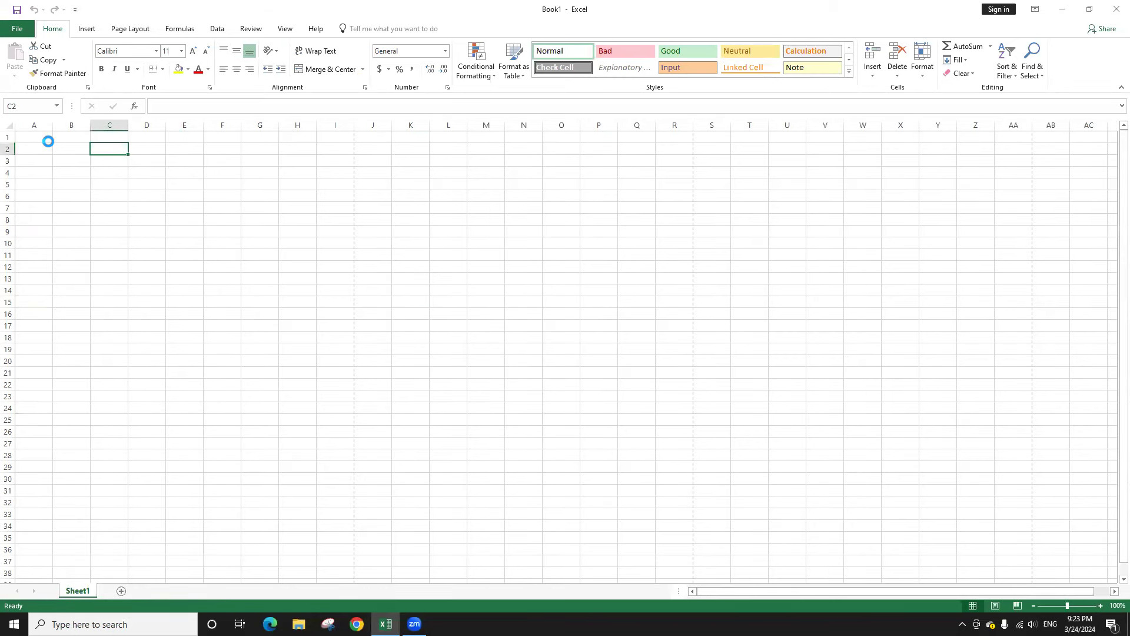
# Zoom the sheet to 265% and preview font sizes, leaving the size at 11.
pyautogui.keyDown('ctrl'); pyautogui.scroll(9, 64, 177); pyautogui.keyUp('ctrl')
pyautogui.keyDown('ctrl'); pyautogui.scroll(1, 88, 215); pyautogui.keyUp('ctrl')
pyautogui.keyDown('ctrl'); pyautogui.scroll(1, 94, 236); pyautogui.keyUp('ctrl')
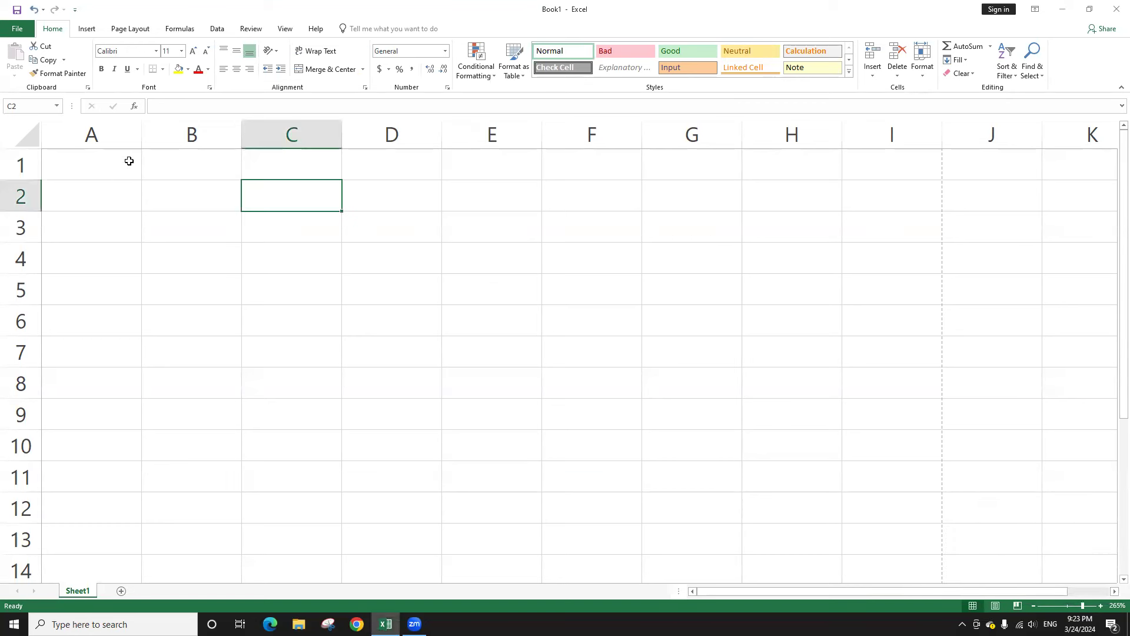
pyautogui.click(182, 53)
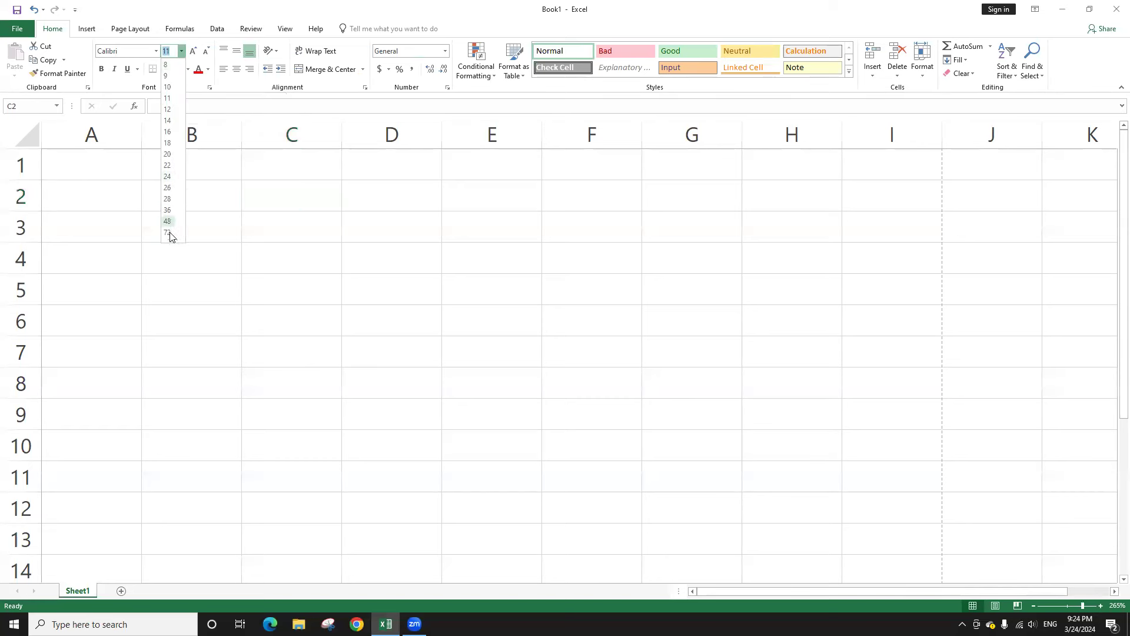
pyautogui.click(173, 316)
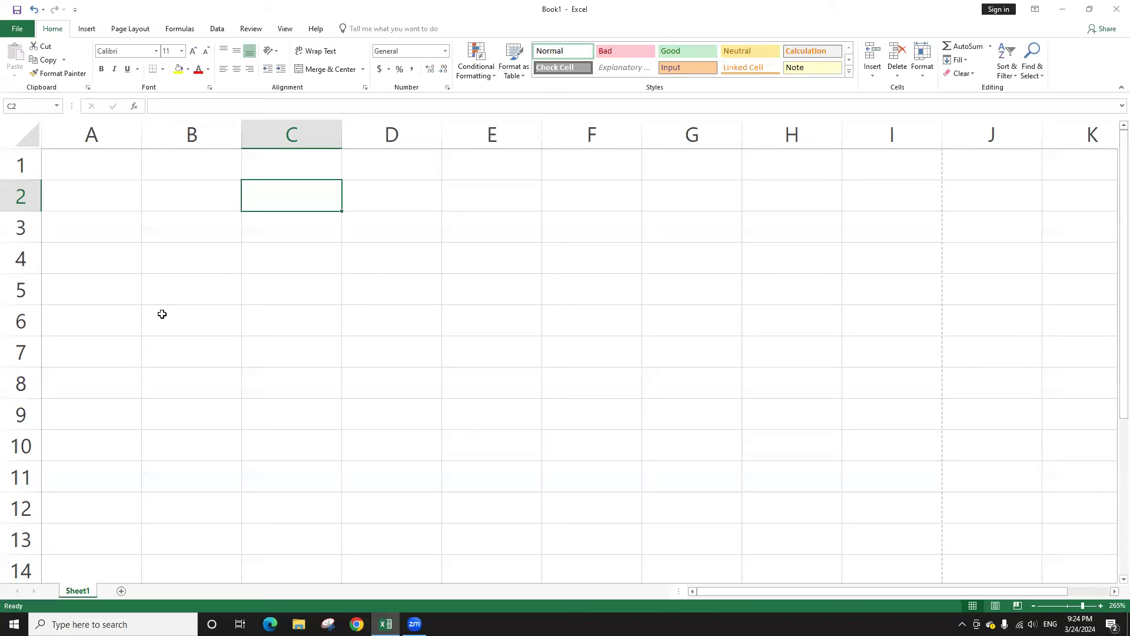
# Keep font size 11 and enter 'sdvdfg' in cell A2.
pyautogui.click(193, 51)
pyautogui.click(204, 52)
pyautogui.click(106, 184)
pyautogui.write('sd')
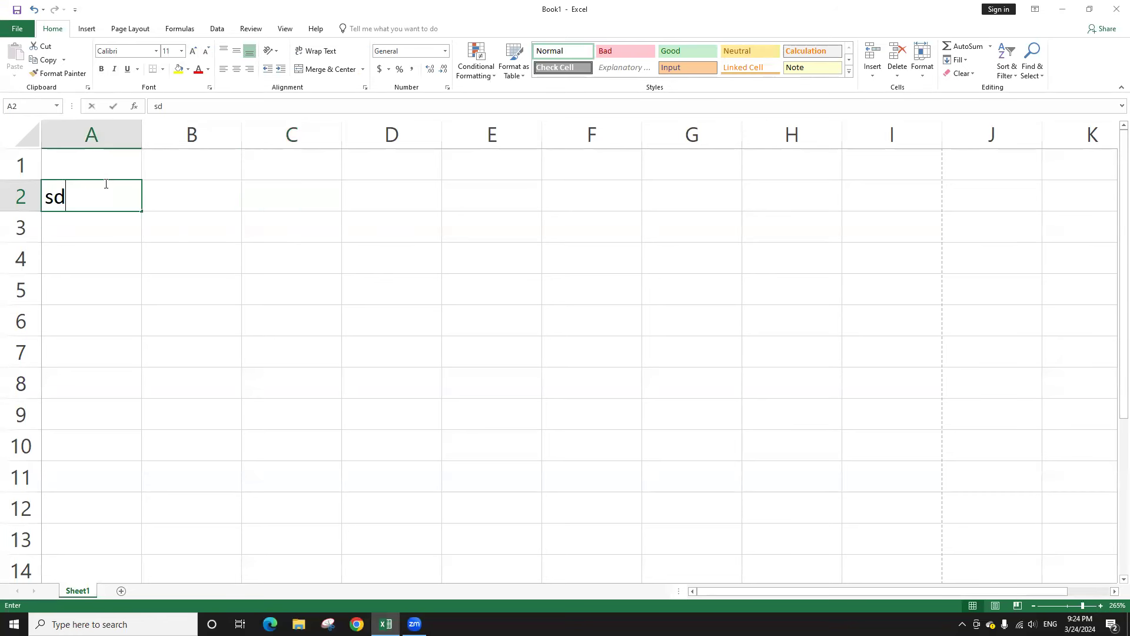
pyautogui.write('vdfg')
pyautogui.press('Return')
pyautogui.press('Up')
# Try bold, italic and underline on A2 and preview the border styles.
pyautogui.click(101, 69)
pyautogui.click(102, 69)
pyautogui.click(114, 68)
pyautogui.click(114, 69)
pyautogui.click(127, 69)
pyautogui.click(127, 68)
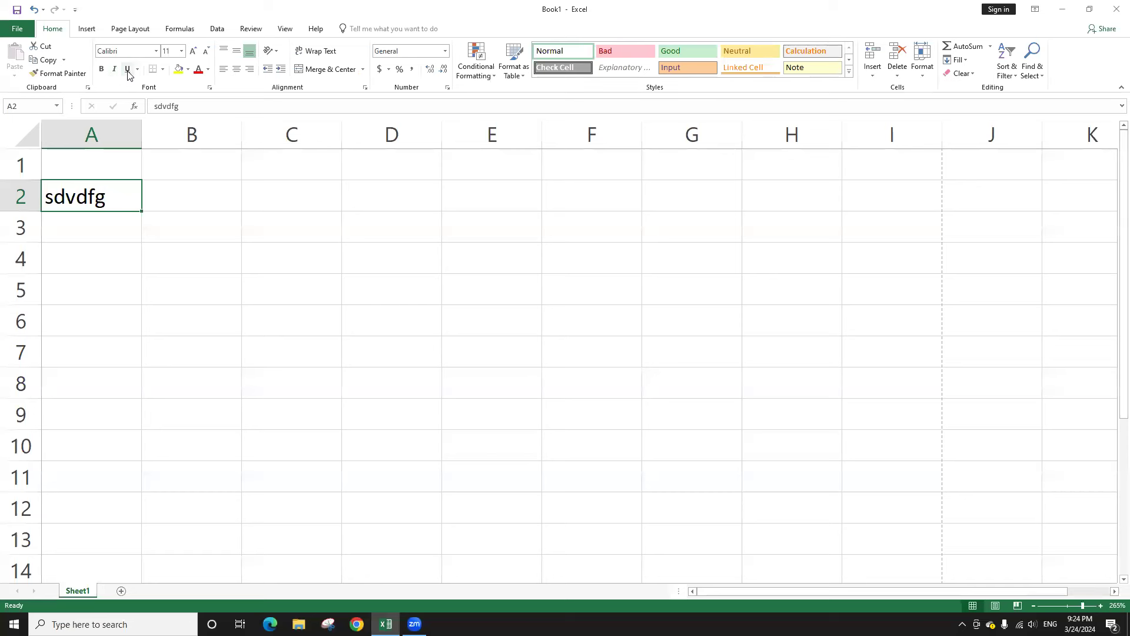
pyautogui.click(162, 69)
pyautogui.click(150, 98)
# Apply All Borders to A2:C6, then undo the borders.
pyautogui.moveTo(60, 189); pyautogui.dragTo(292, 321)
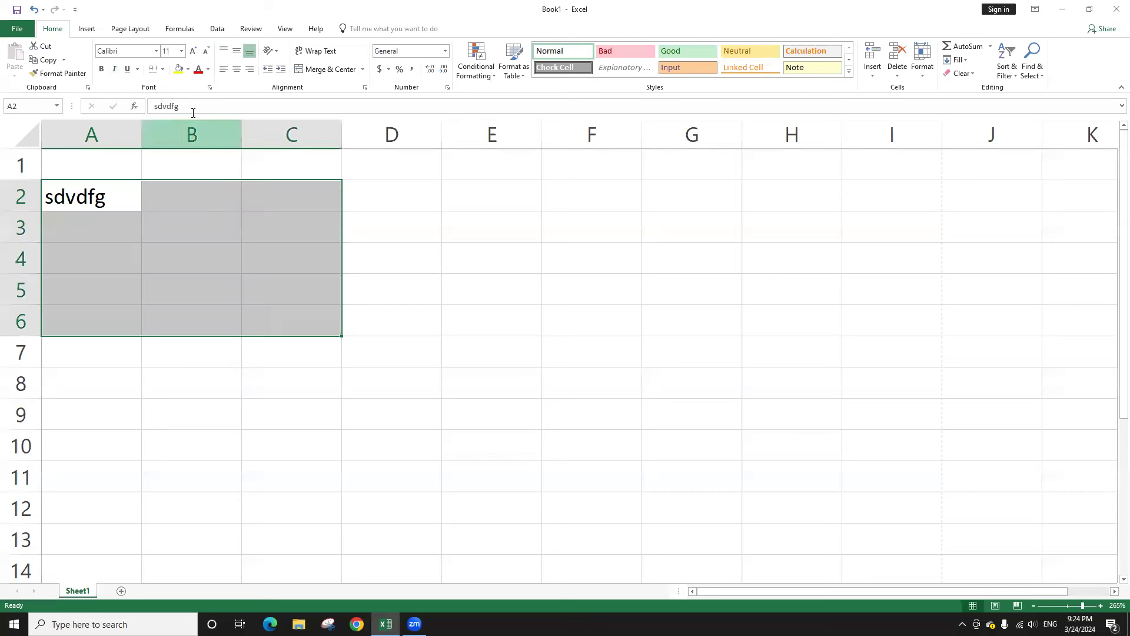
pyautogui.click(162, 69)
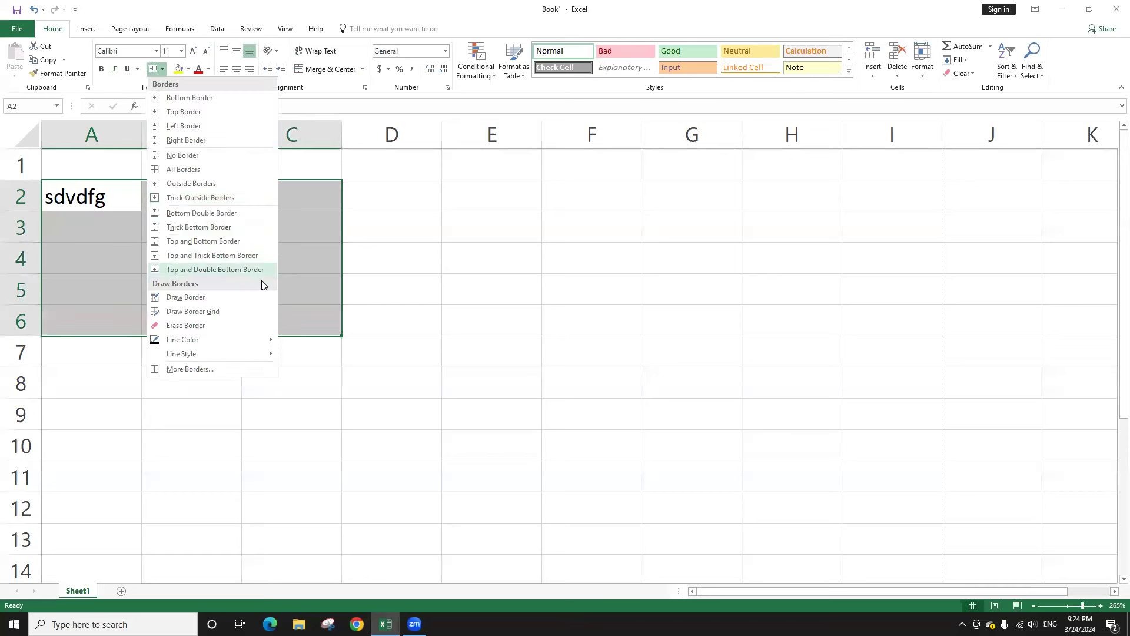
pyautogui.click(183, 169)
pyautogui.click(568, 348)
pyautogui.hotkey('ctrl', 'z')
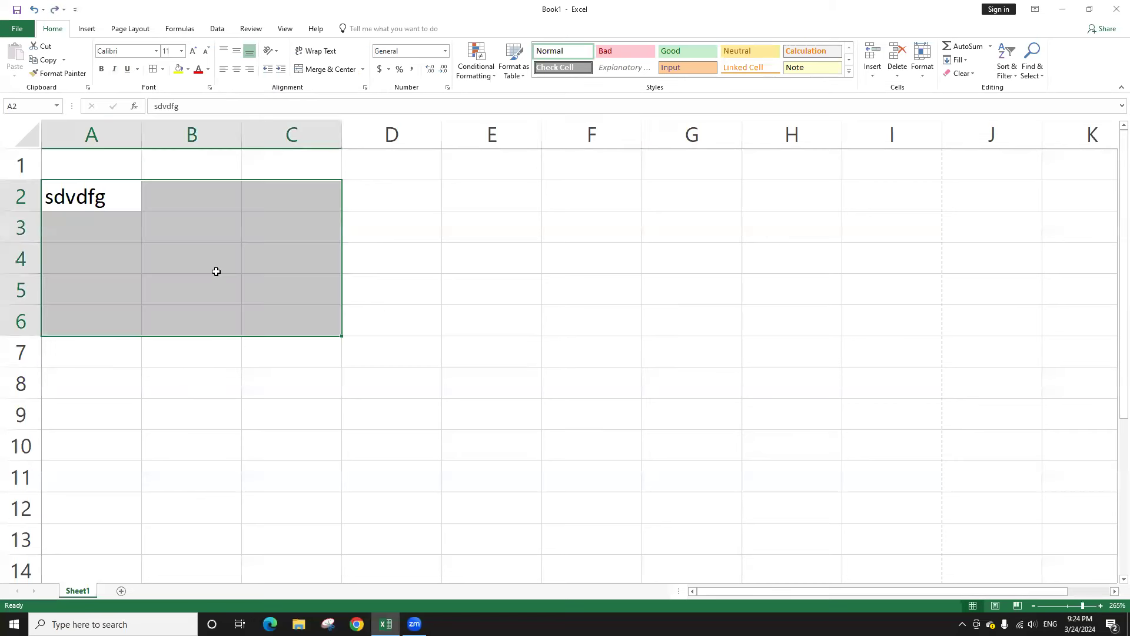
pyautogui.click(116, 214)
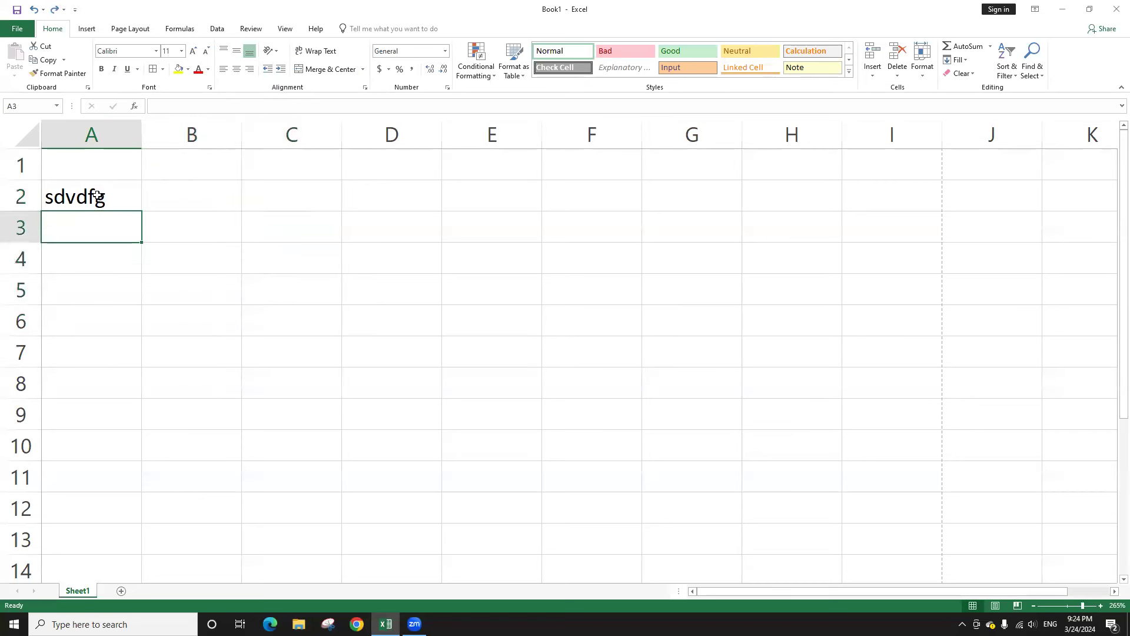
# Fill A2 yellow, give its text red font colour, and make row 2 taller.
pyautogui.click(97, 195)
pyautogui.click(179, 69)
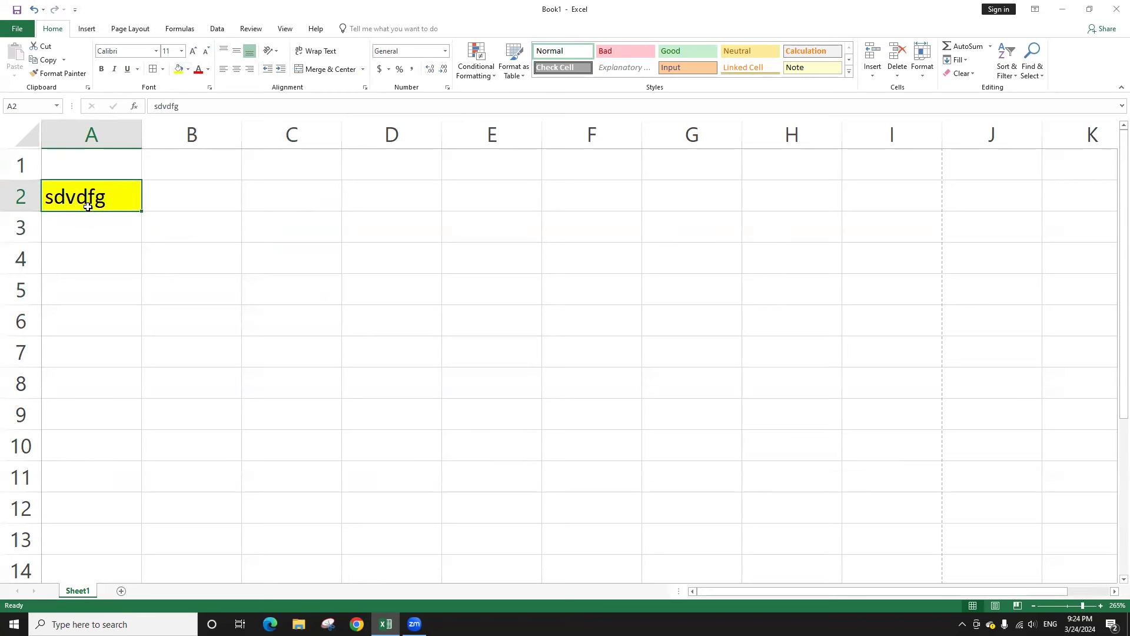
pyautogui.click(209, 69)
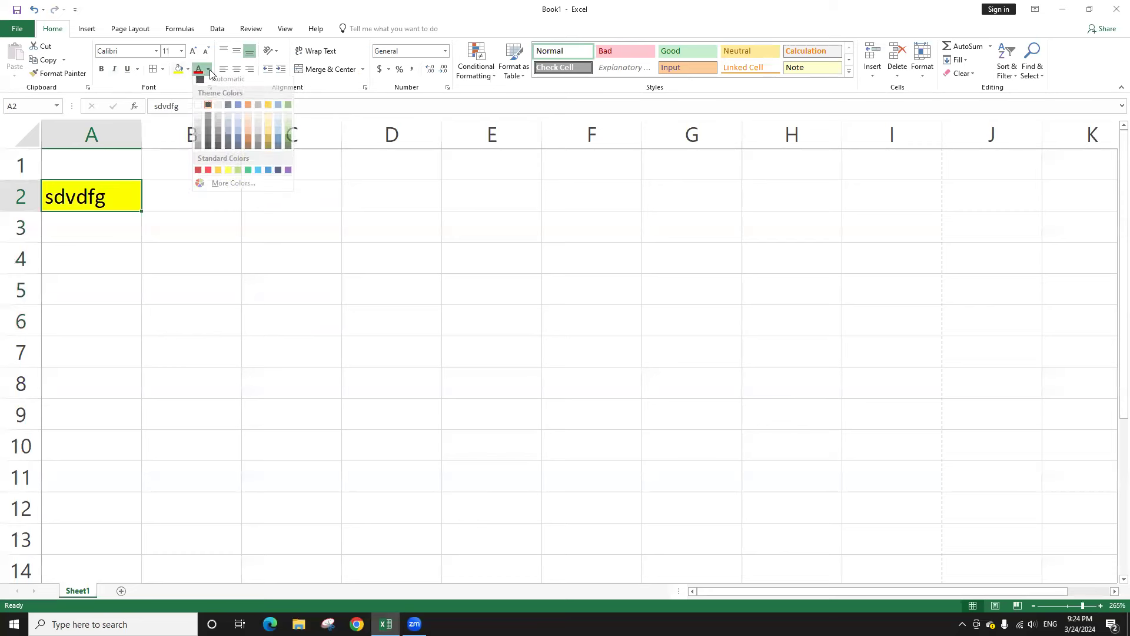
pyautogui.click(258, 170)
pyautogui.hotkey('ctrl', 'z')
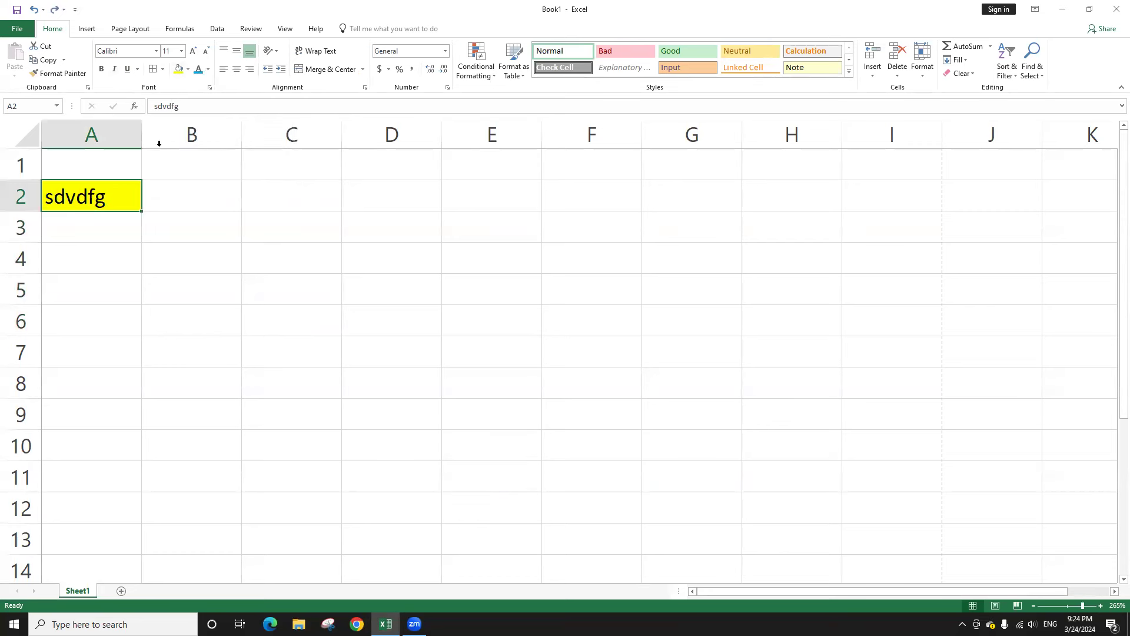
pyautogui.click(209, 69)
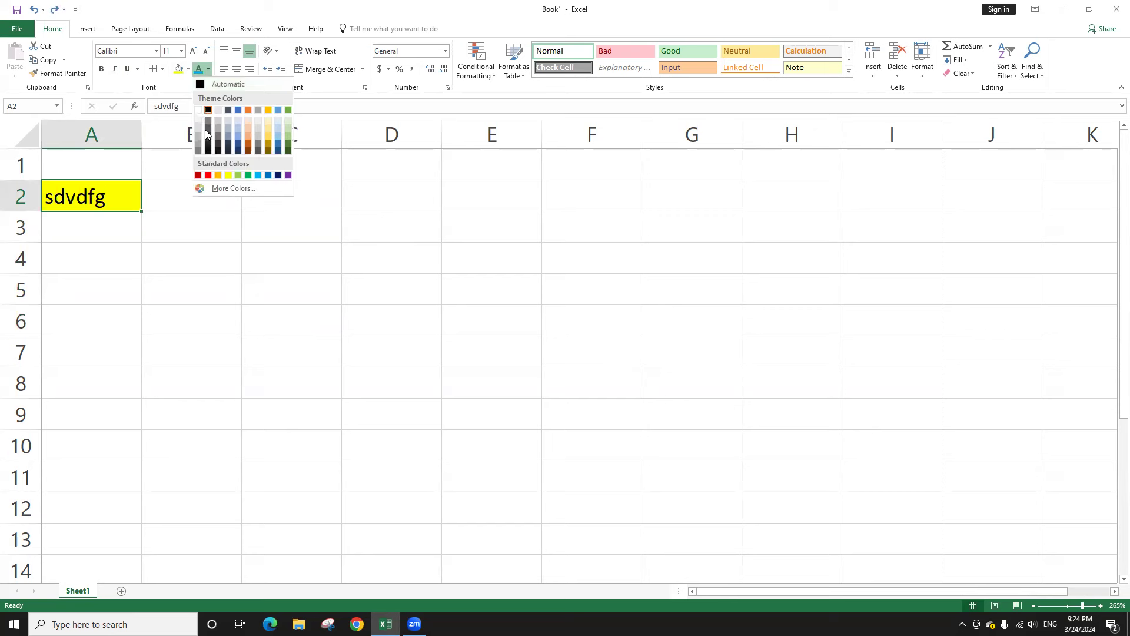
pyautogui.click(209, 177)
pyautogui.moveTo(22, 210); pyautogui.dragTo(22, 231)
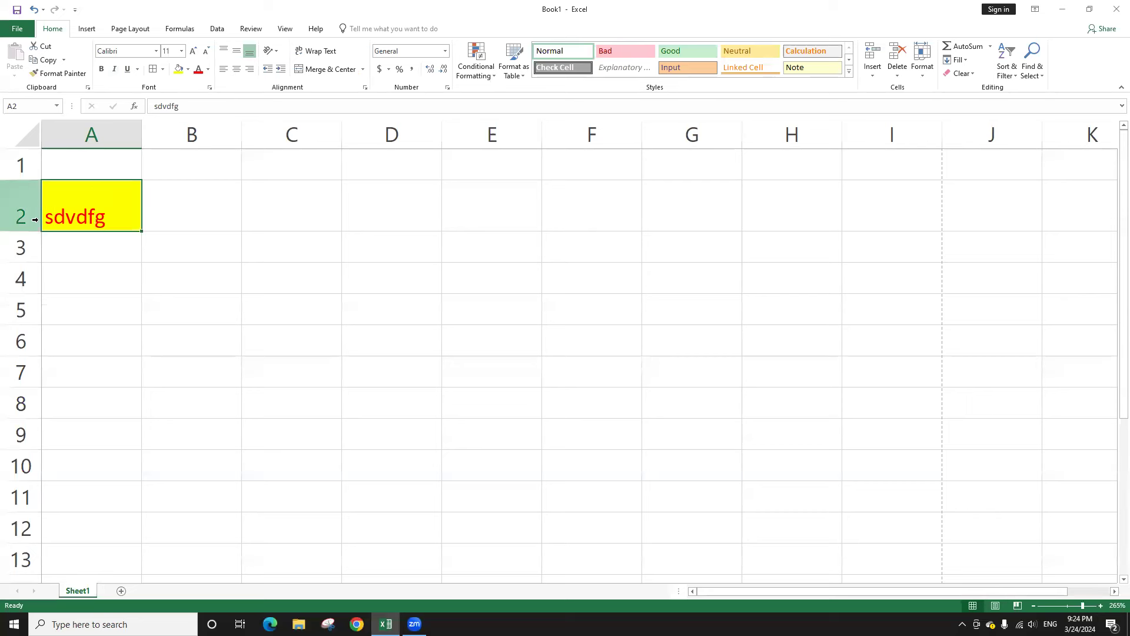
# Try right, left and centre, then top, middle and bottom alignment on A2.
pyautogui.click(250, 68)
pyautogui.click(227, 71)
pyautogui.click(237, 70)
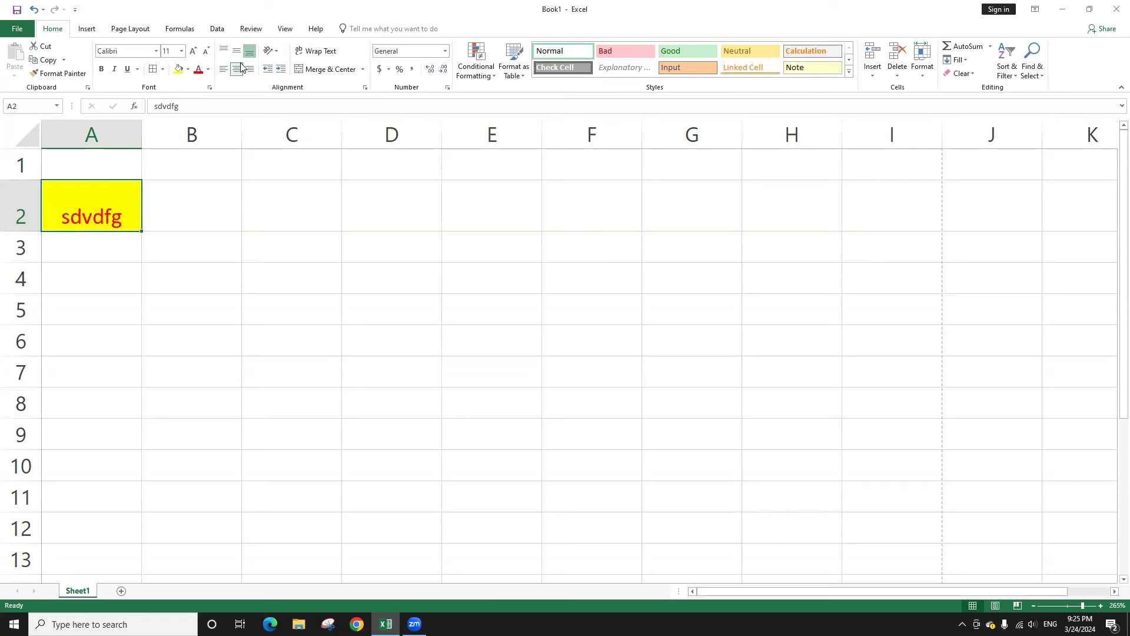
pyautogui.click(224, 51)
pyautogui.click(236, 52)
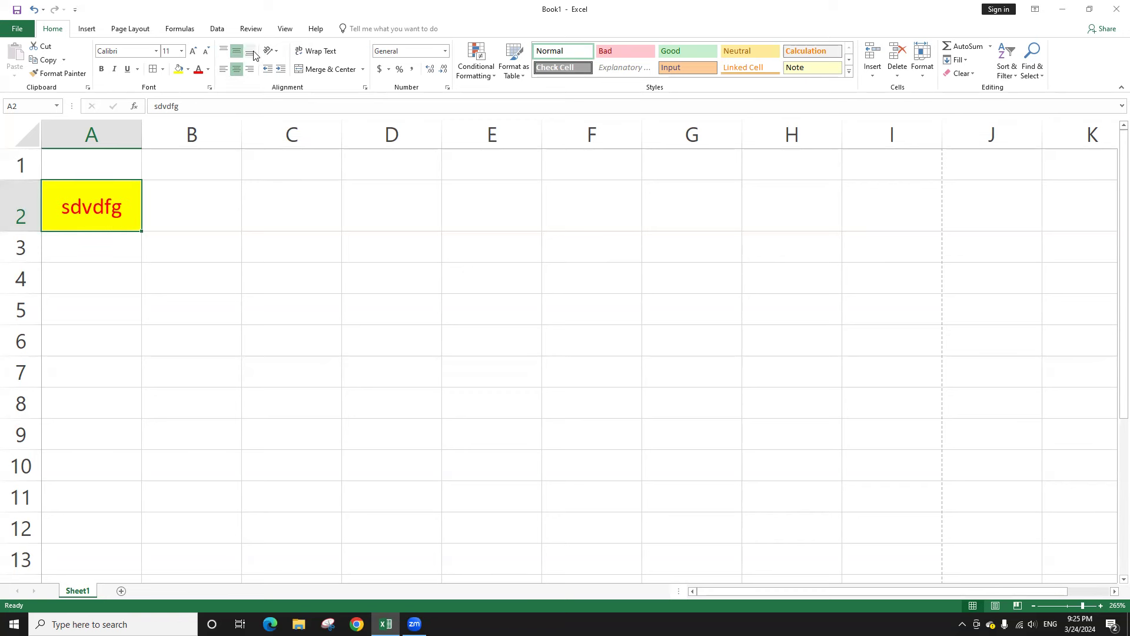
pyautogui.click(250, 53)
pyautogui.click(224, 52)
pyautogui.click(237, 52)
# Cycle the alignments again, leaving A2 centred horizontally and vertically middle-aligned.
pyautogui.click(250, 53)
pyautogui.click(237, 52)
pyautogui.click(223, 52)
pyautogui.click(224, 69)
pyautogui.click(236, 69)
pyautogui.click(250, 69)
pyautogui.click(236, 71)
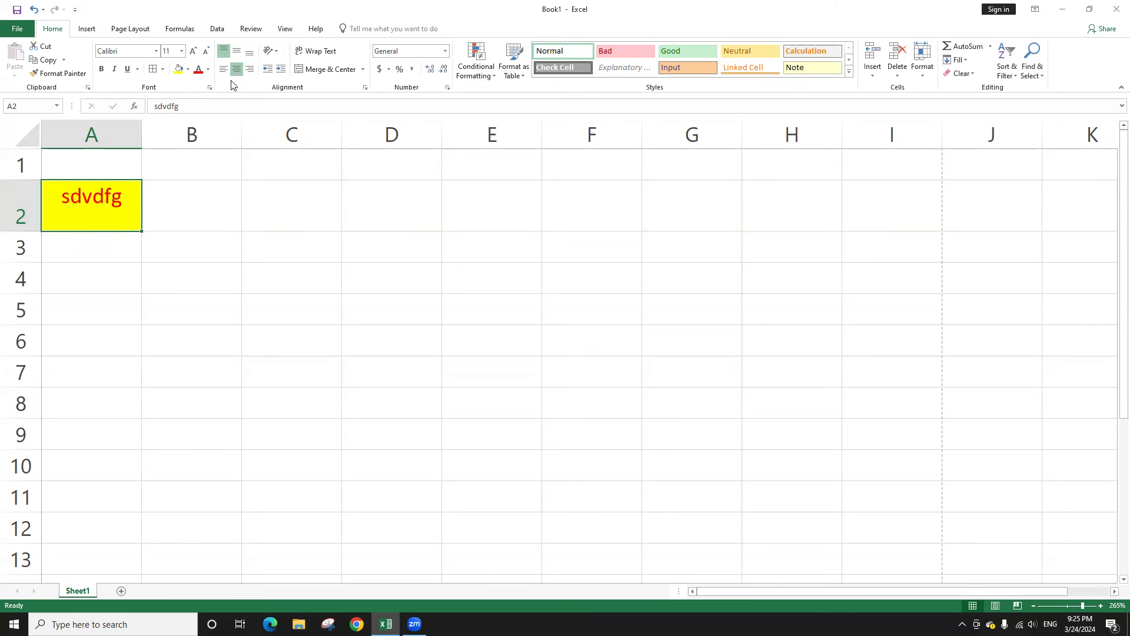
pyautogui.click(236, 52)
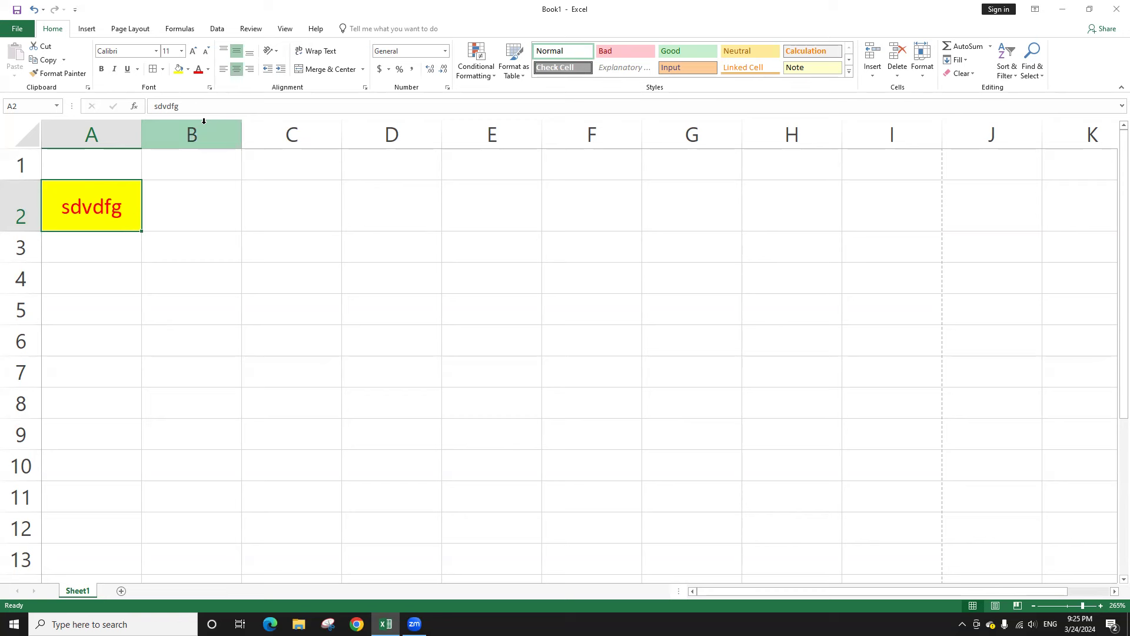
# Try Rotate Text Up and Angle Counterclockwise on A2, then return it to horizontal.
pyautogui.click(272, 51)
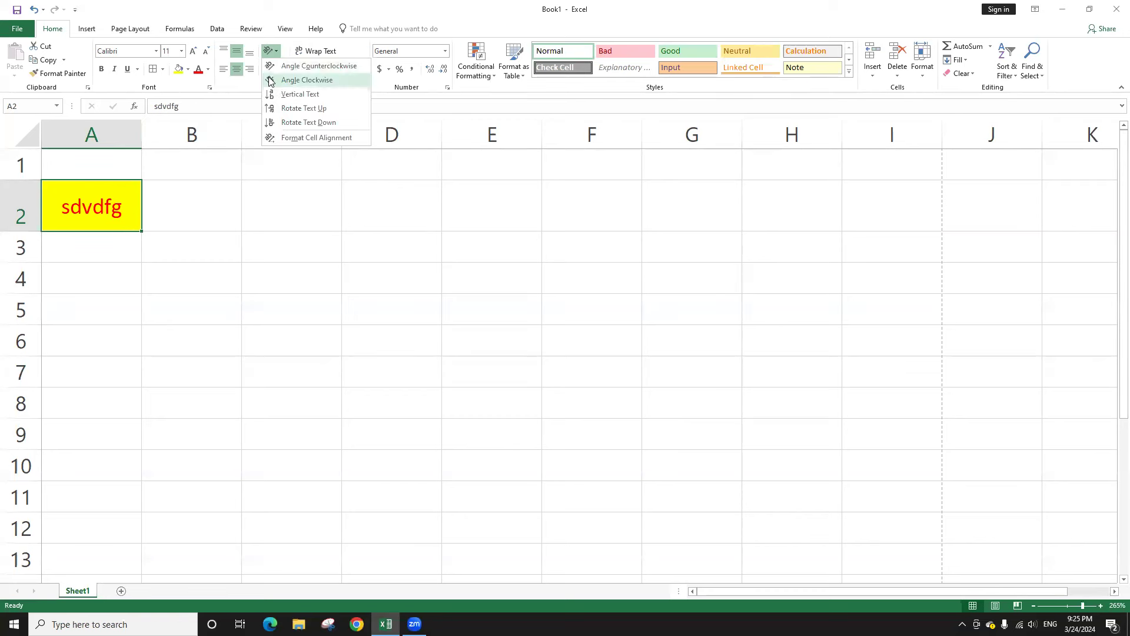
pyautogui.click(287, 109)
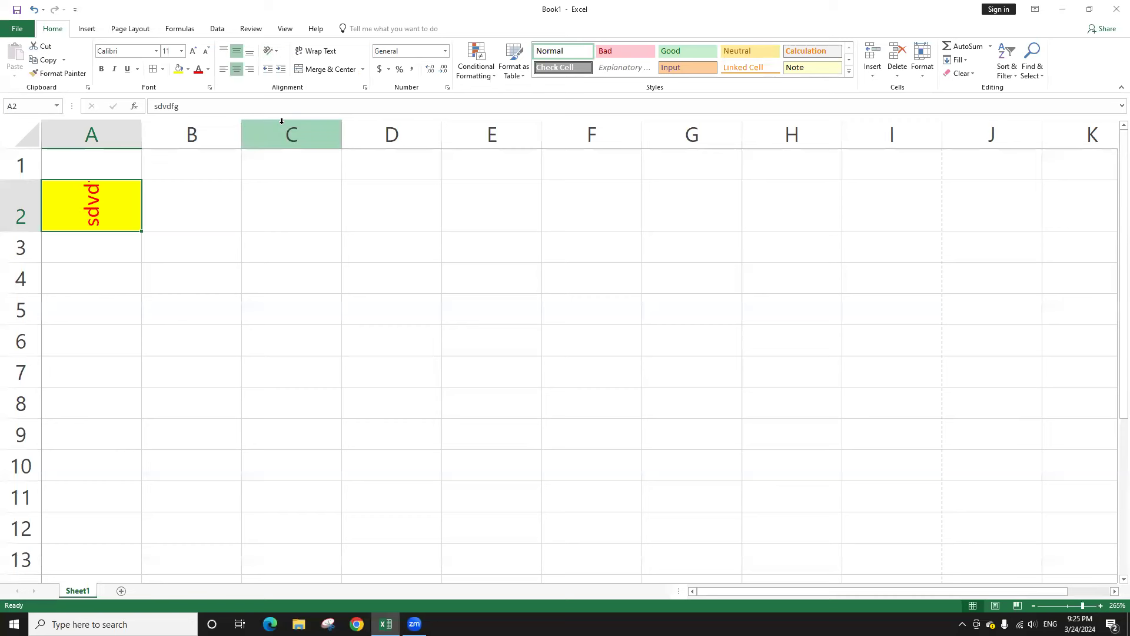
pyautogui.click(270, 51)
pyautogui.click(279, 68)
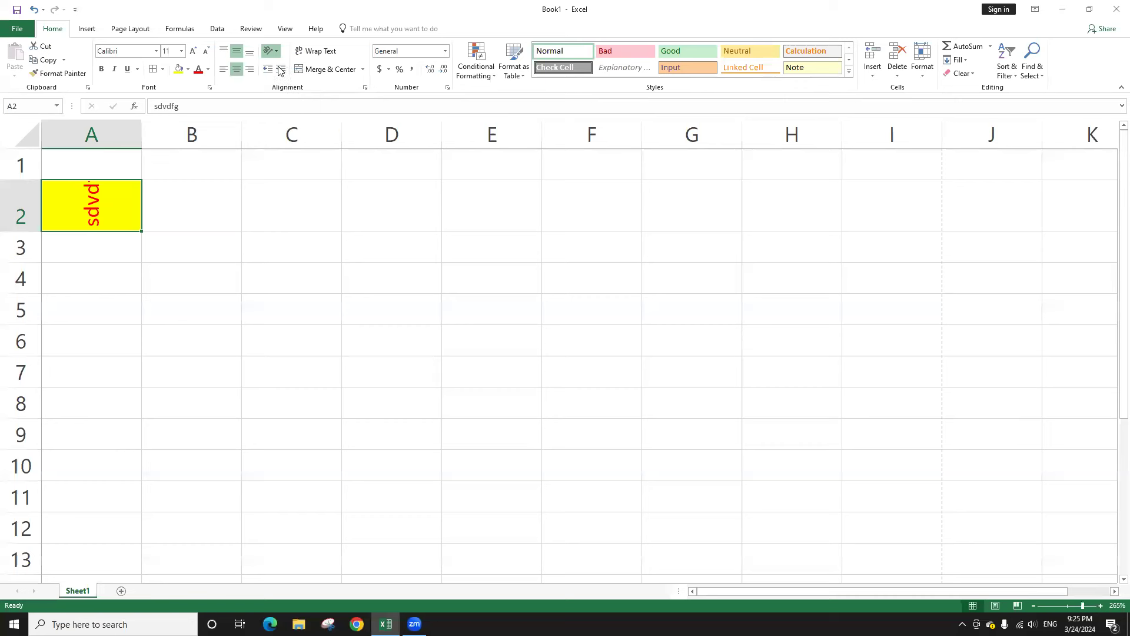
pyautogui.click(270, 51)
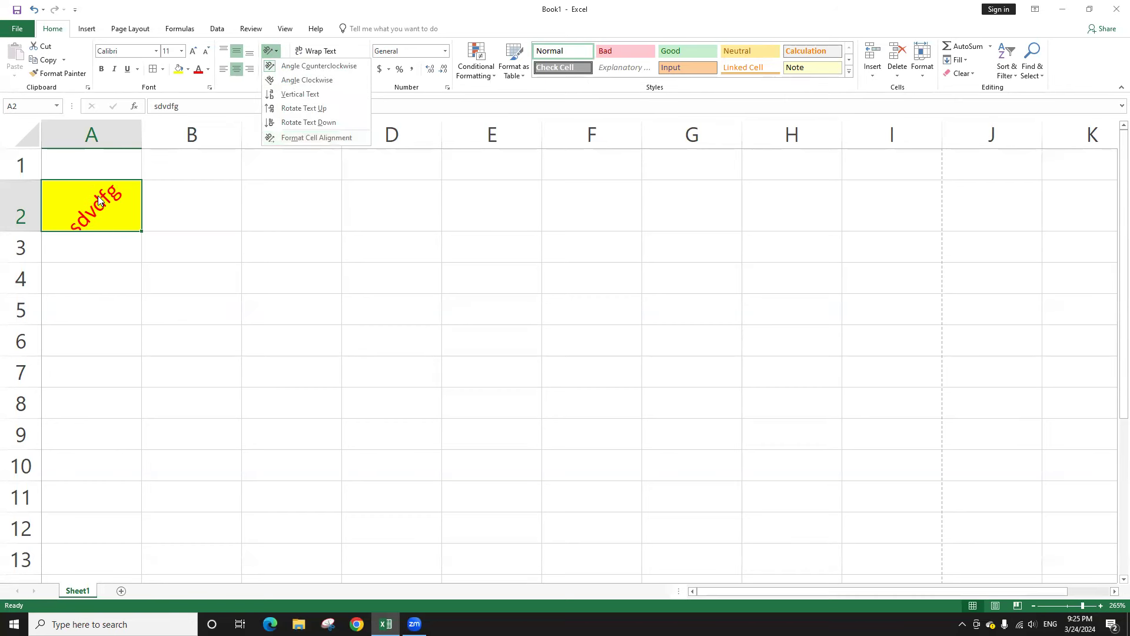
pyautogui.click(137, 191)
pyautogui.click(277, 51)
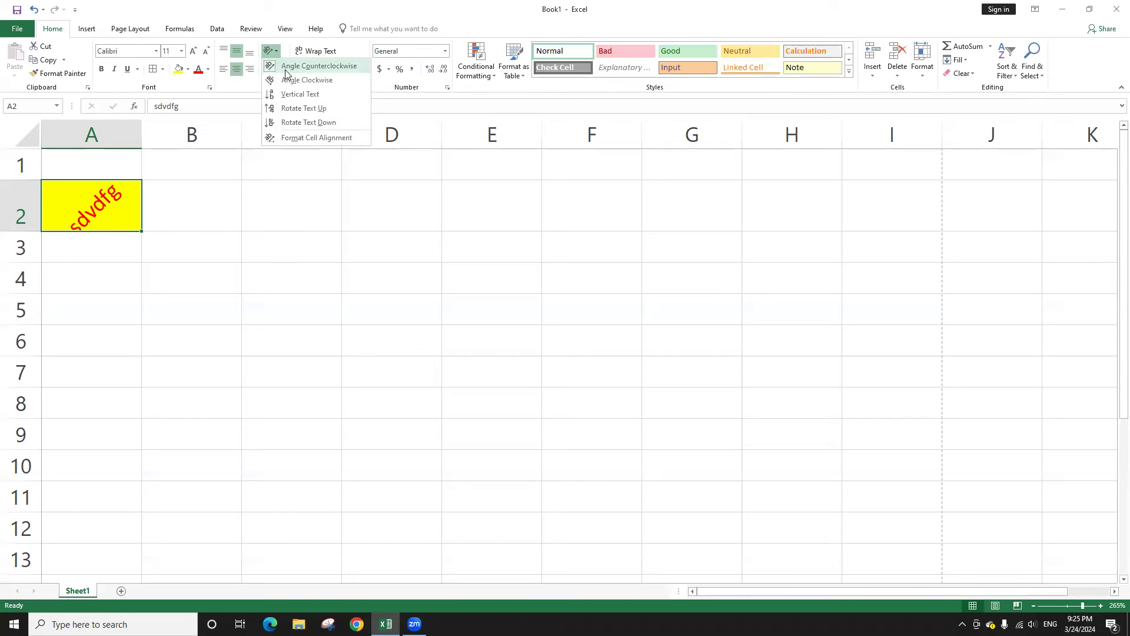
pyautogui.click(288, 65)
# Left-align A2's text with no indent.
pyautogui.click(281, 69)
pyautogui.click(281, 68)
pyautogui.click(267, 69)
pyautogui.click(267, 69)
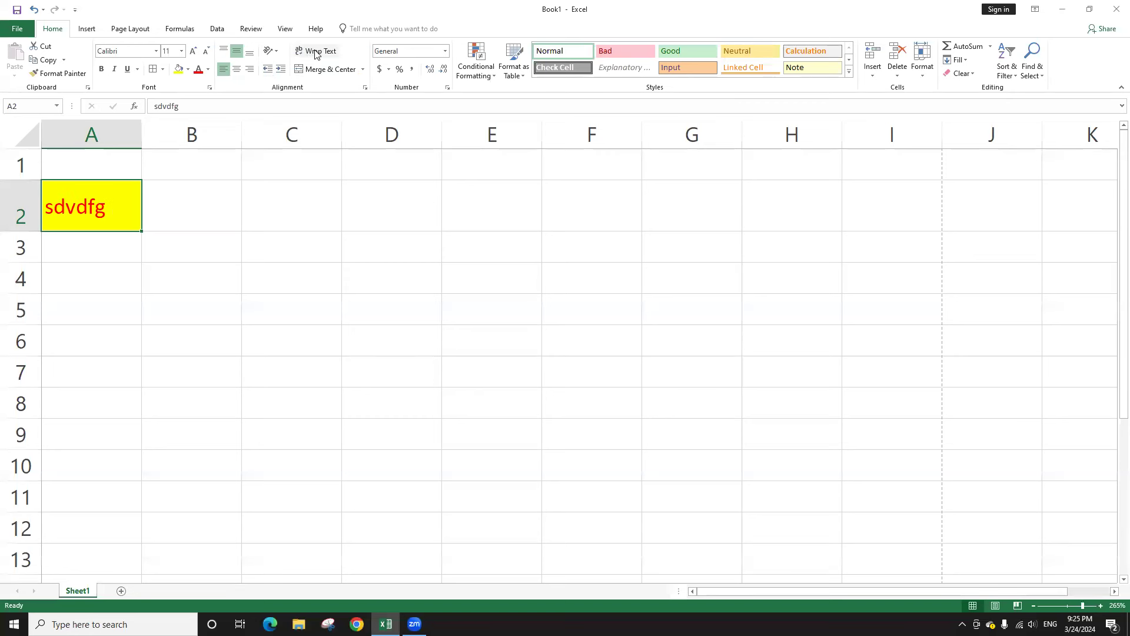
# Remove A2's fill and enter 'afsdfgdfsgdfgdgdfgdgdfgdfg' in A2.
pyautogui.click(188, 69)
pyautogui.click(200, 173)
pyautogui.write('a')
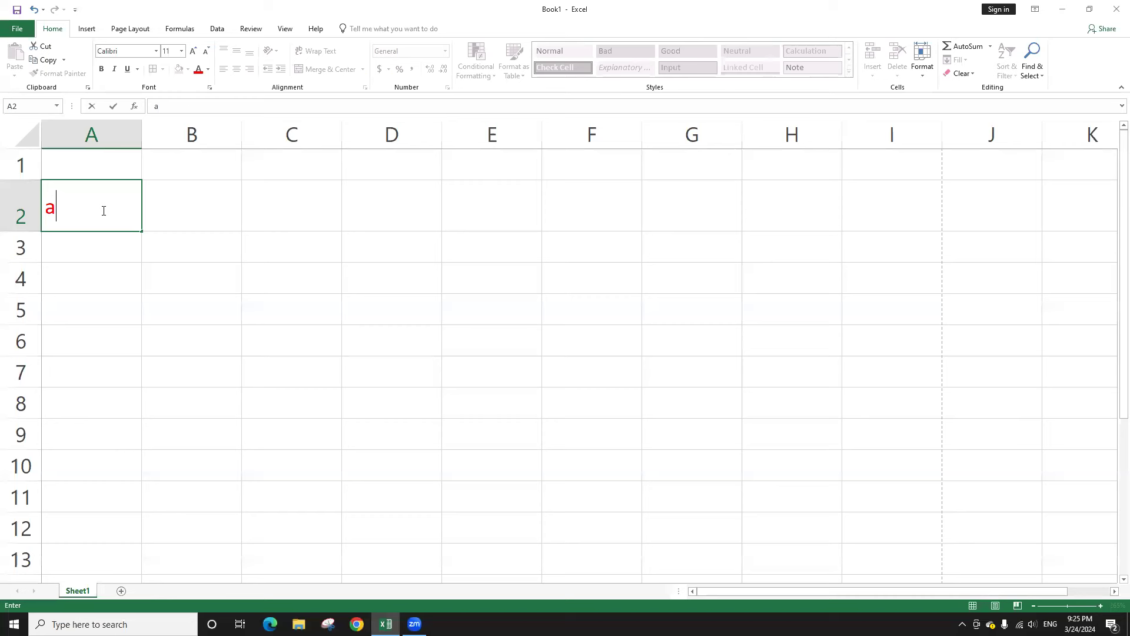
pyautogui.write('fsdfgdfsgdfgdgdfgdgdfgdfg')
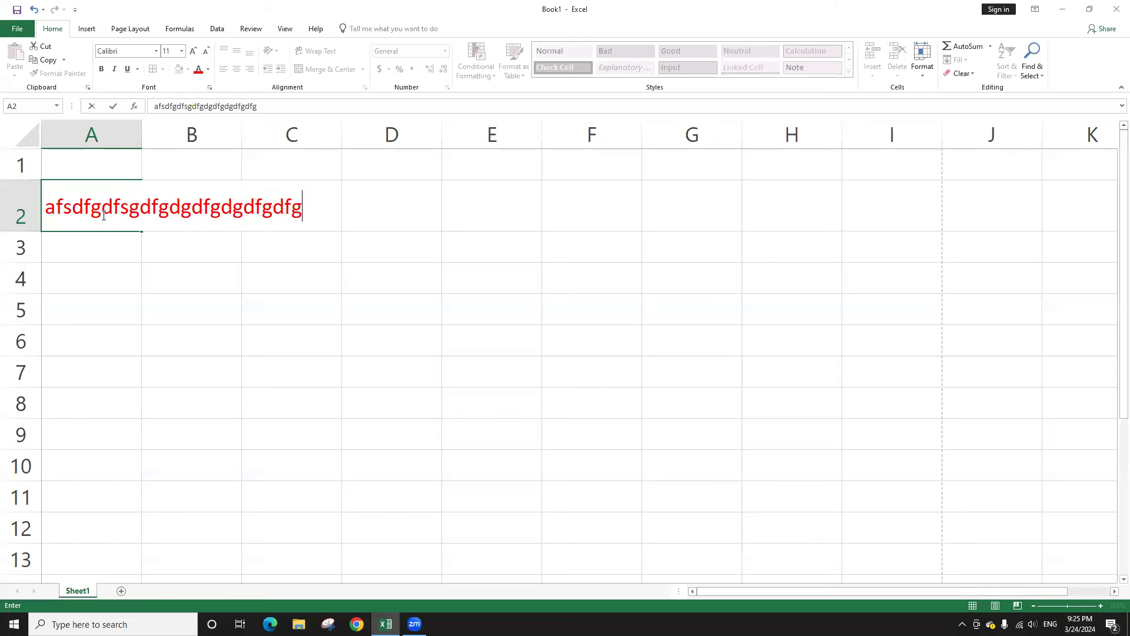
pyautogui.click(103, 267)
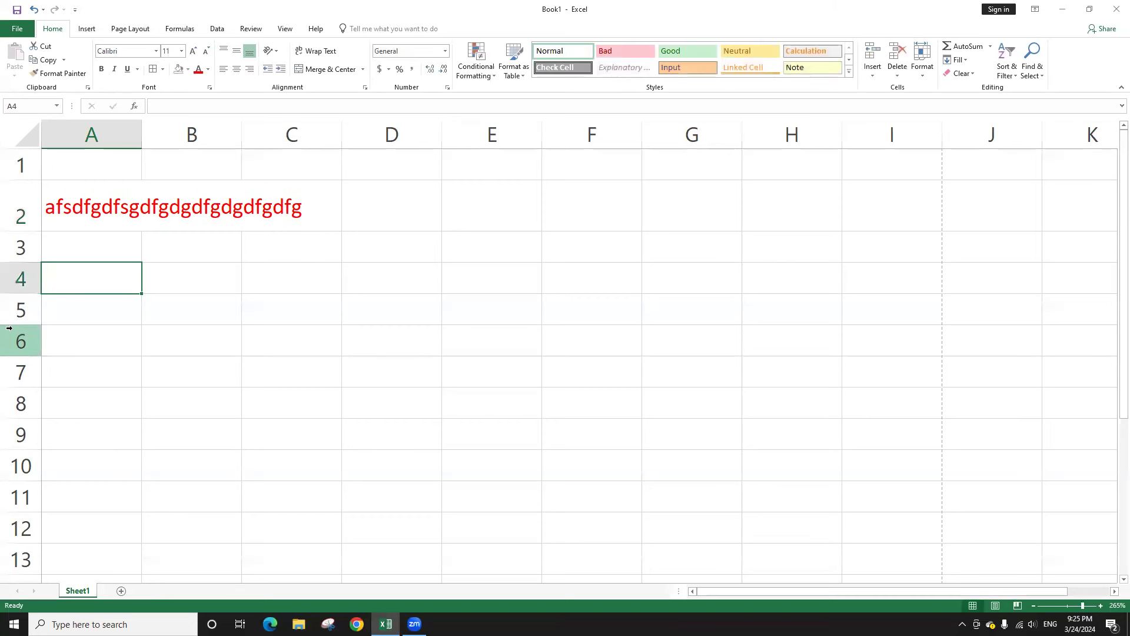
# Test clipping the overflow by entering 'ery' in C2, then undo it.
pyautogui.click(213, 217)
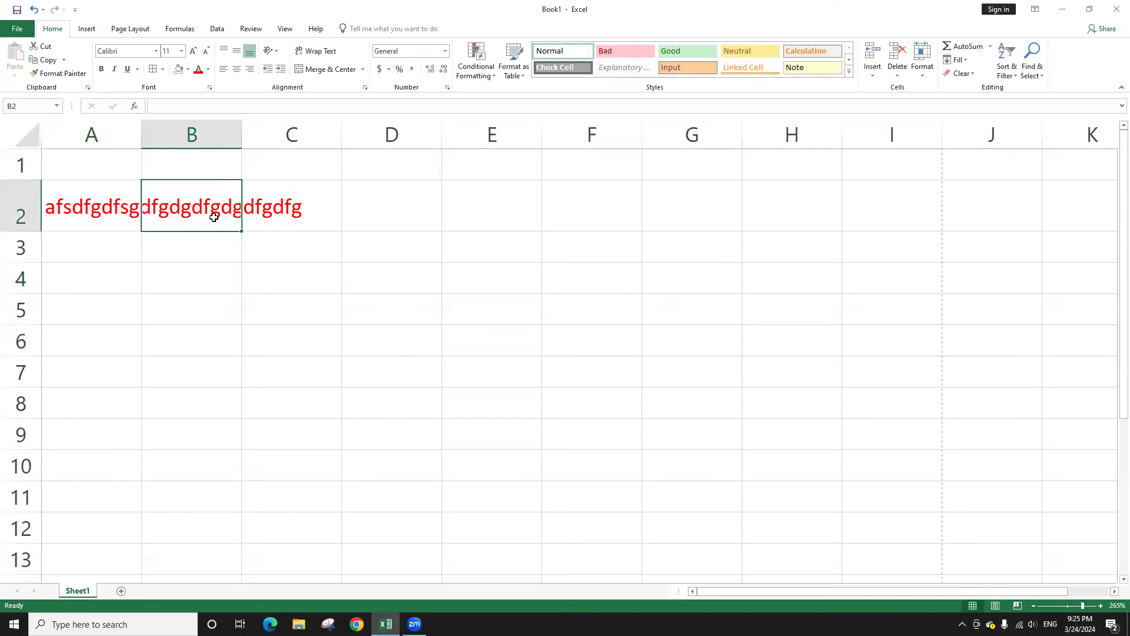
pyautogui.click(294, 218)
pyautogui.press('Left')
pyautogui.press('Right')
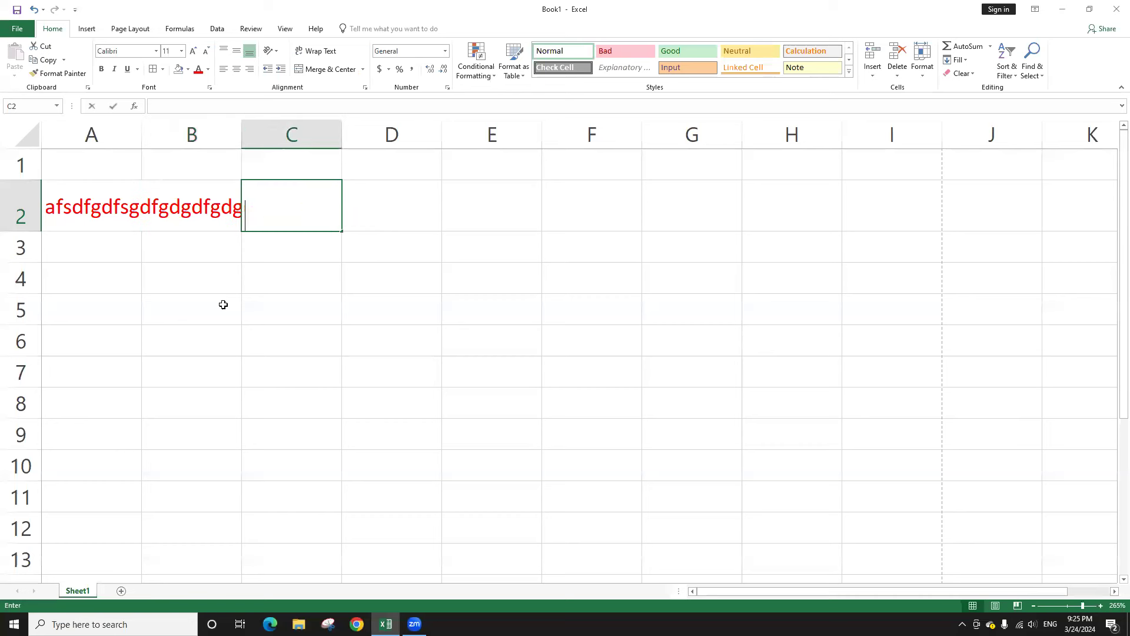
pyautogui.click(184, 228)
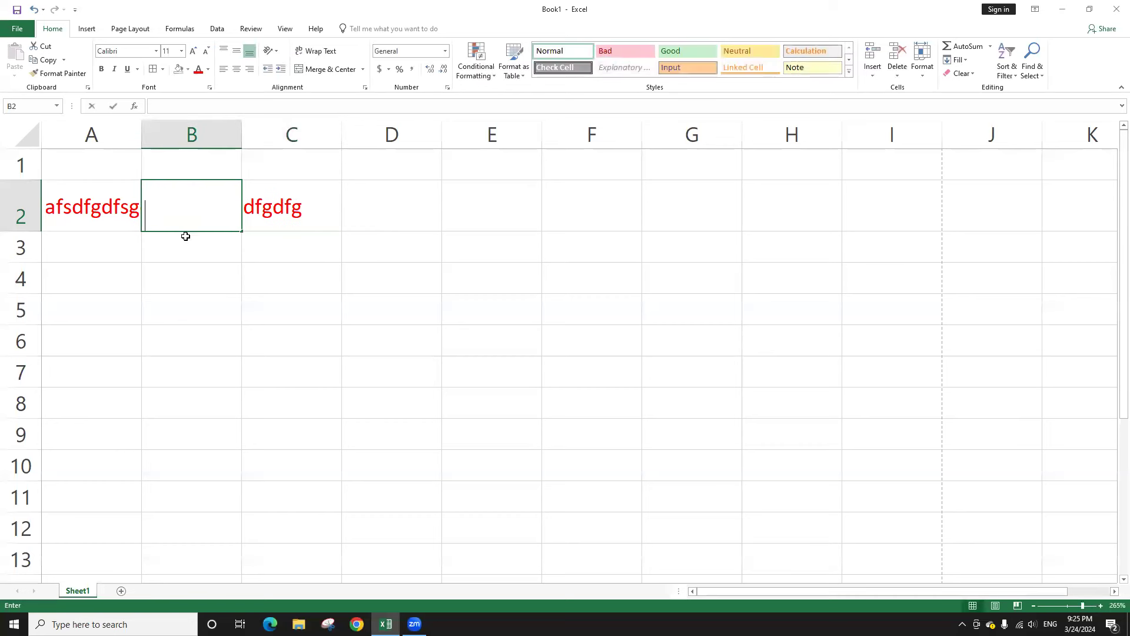
pyautogui.click(297, 214)
pyautogui.write('ery')
pyautogui.click(265, 324)
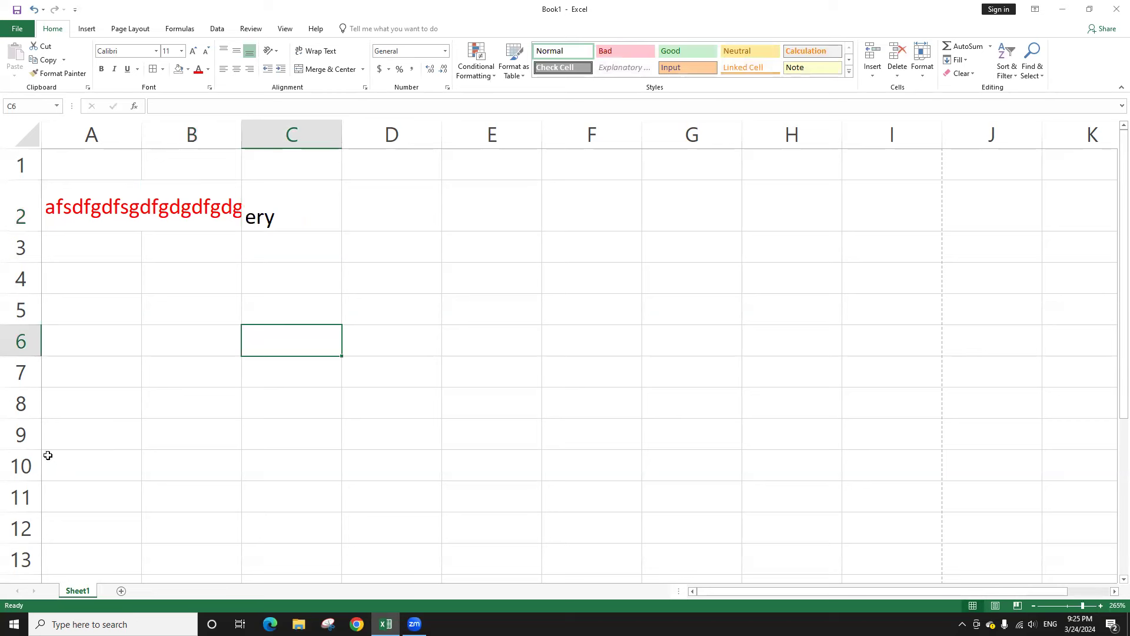
pyautogui.hotkey('ctrl', 'z')
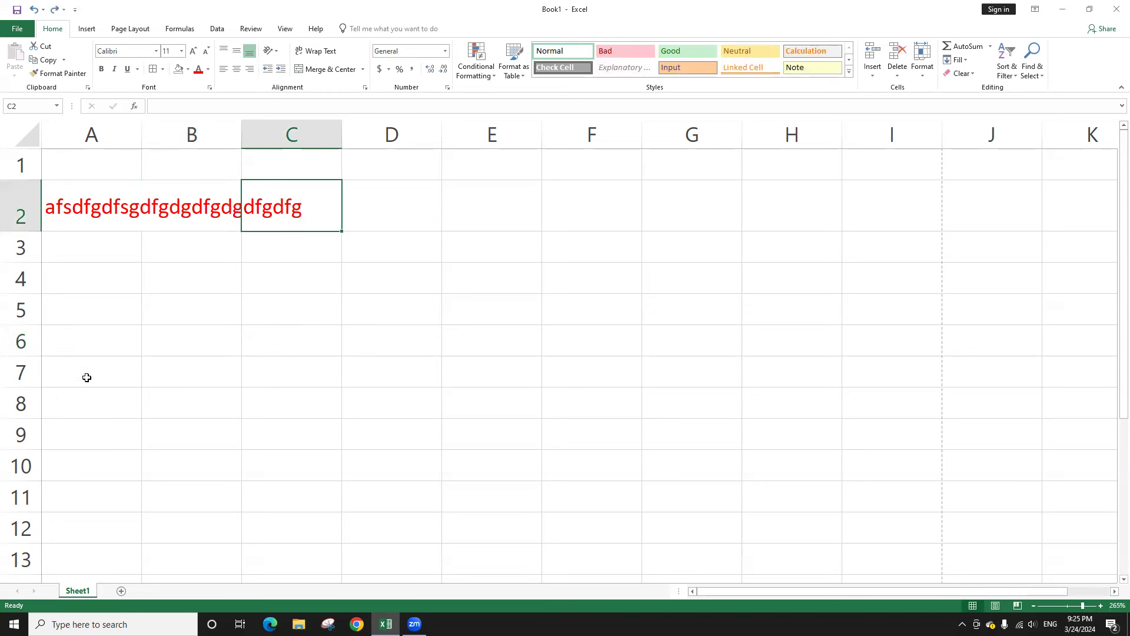
pyautogui.hotkey('ctrl', 'z')
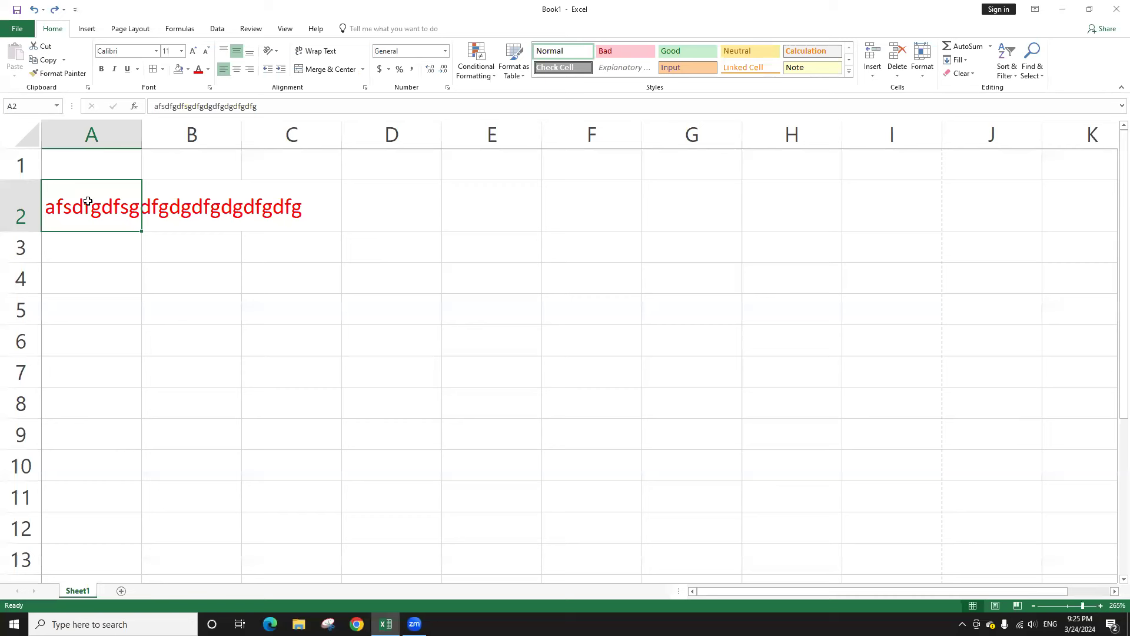
# Wrap A2's long text, unwrap it again, and type 'df' into A2.
pyautogui.click(314, 59)
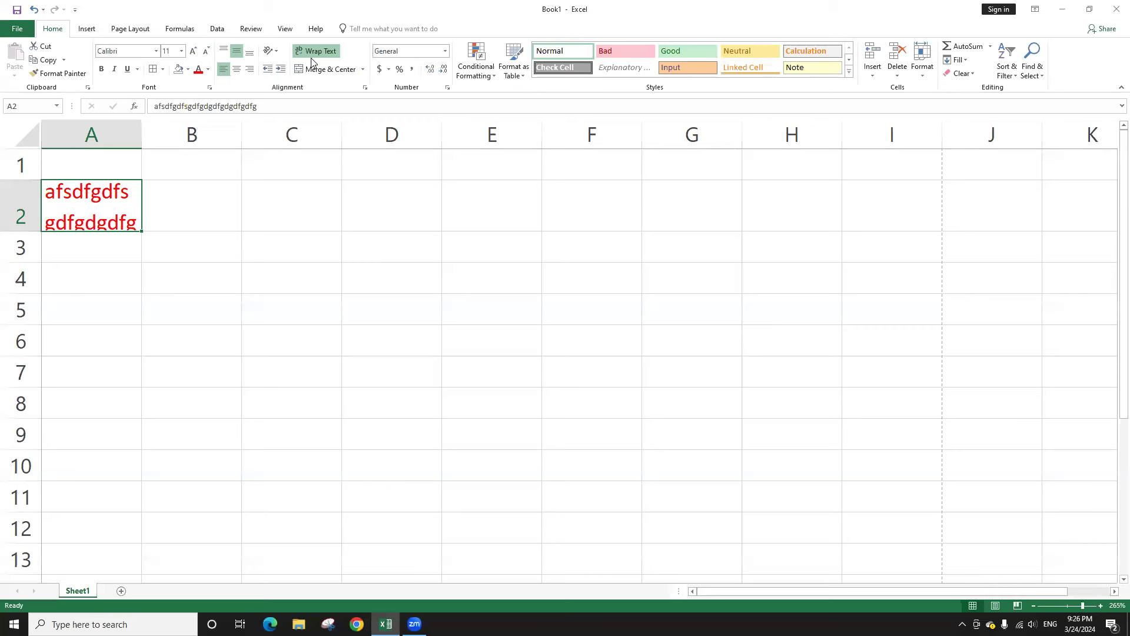
pyautogui.click(314, 53)
pyautogui.write('df')
pyautogui.click(187, 310)
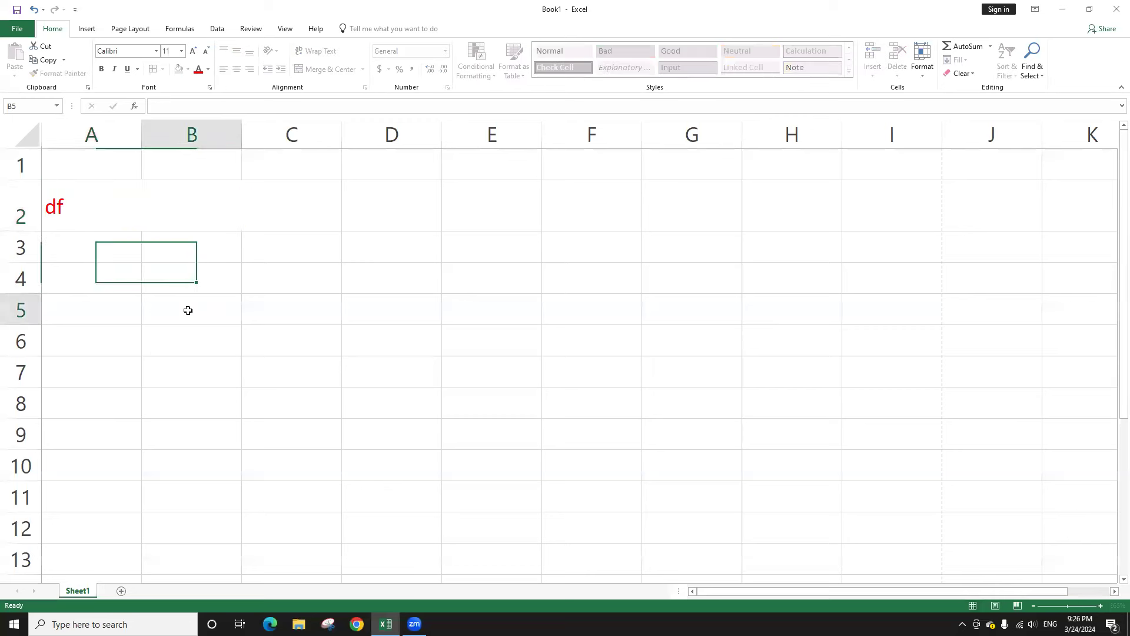
pyautogui.click(111, 166)
pyautogui.click(54, 223)
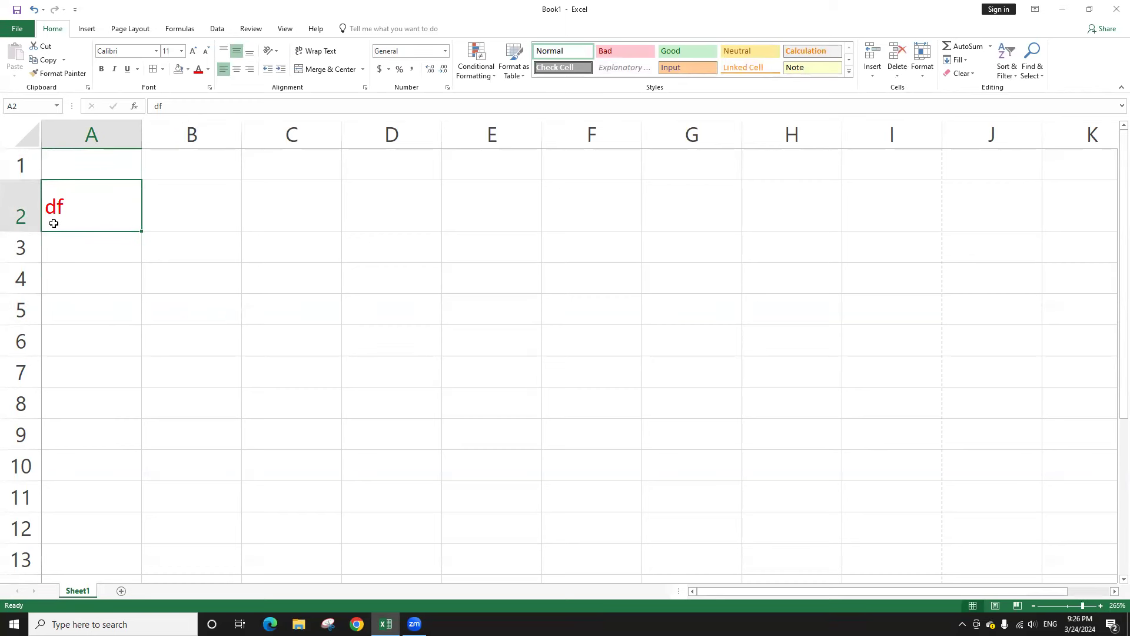
pyautogui.click(390, 330)
pyautogui.click(99, 206)
pyautogui.write('test')
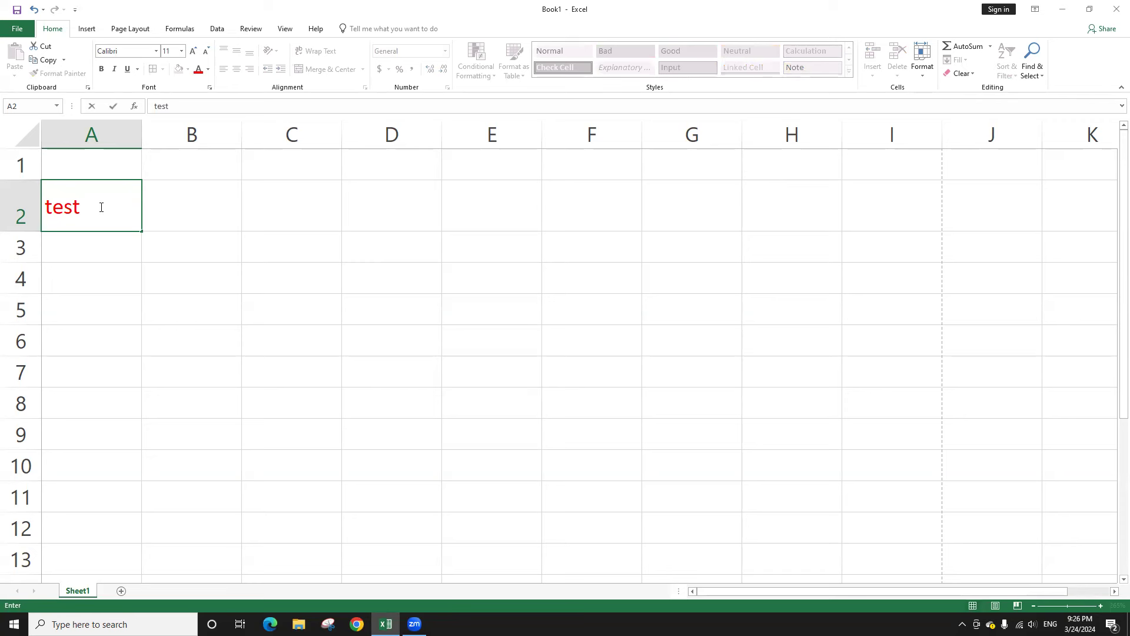
pyautogui.click(93, 313)
pyautogui.click(89, 210)
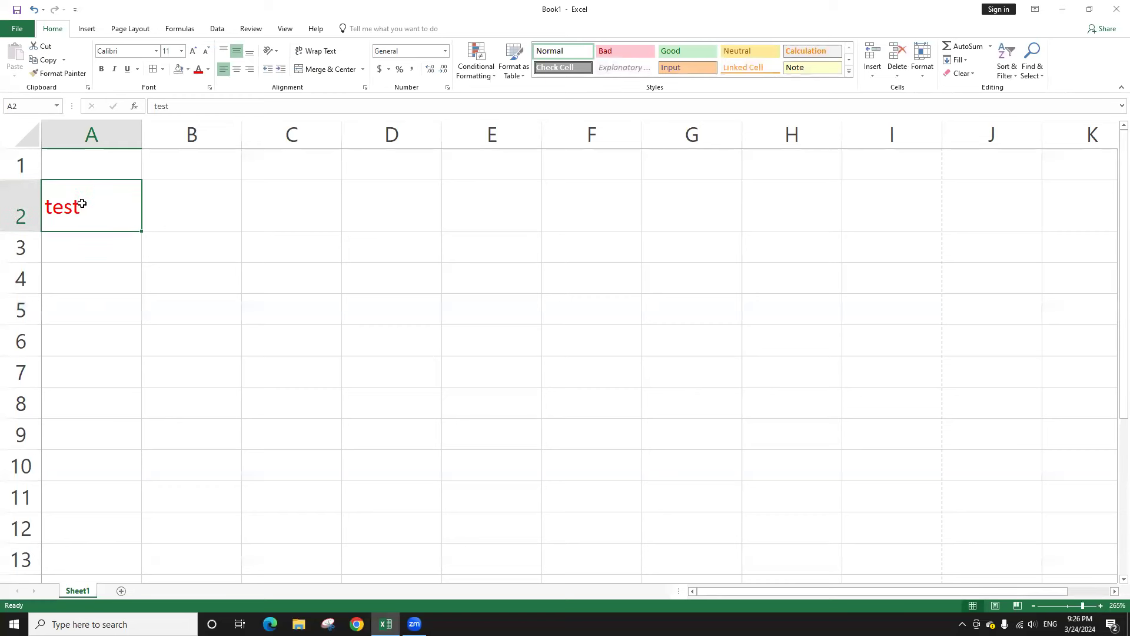
pyautogui.doubleClick(128, 206)
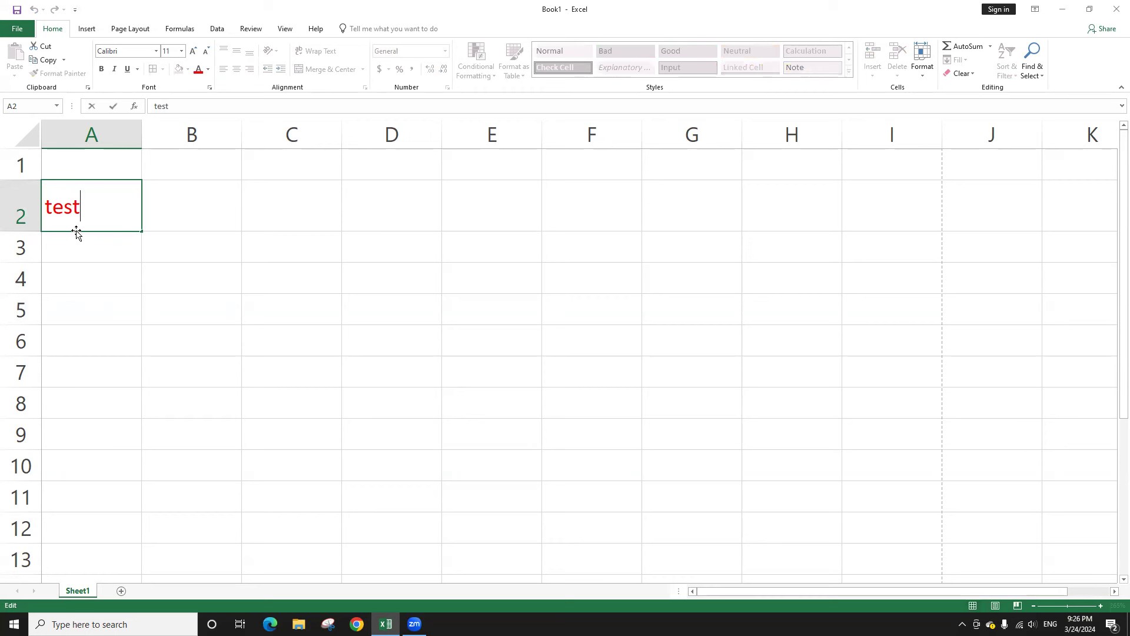
pyautogui.write('c')
pyautogui.press('BackSpace')
pyautogui.write('f')
pyautogui.write('ererge')
pyautogui.press('Escape')
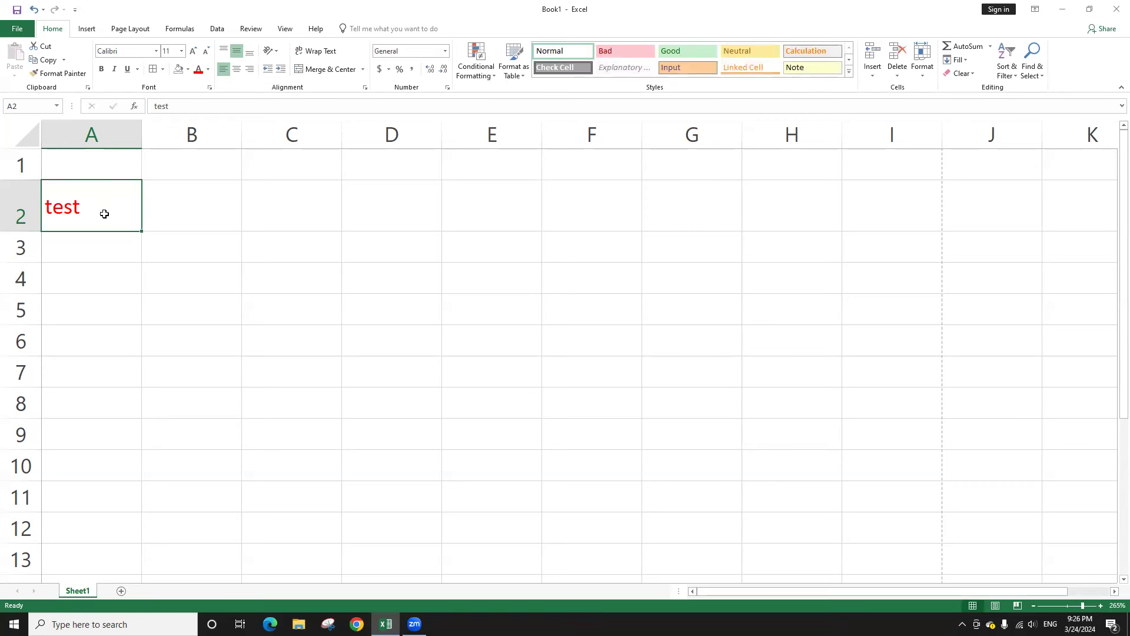
pyautogui.press('Right')
pyautogui.press('Right')
pyautogui.press('Left')
pyautogui.press('Left')
pyautogui.press('Down')
pyautogui.press('Down')
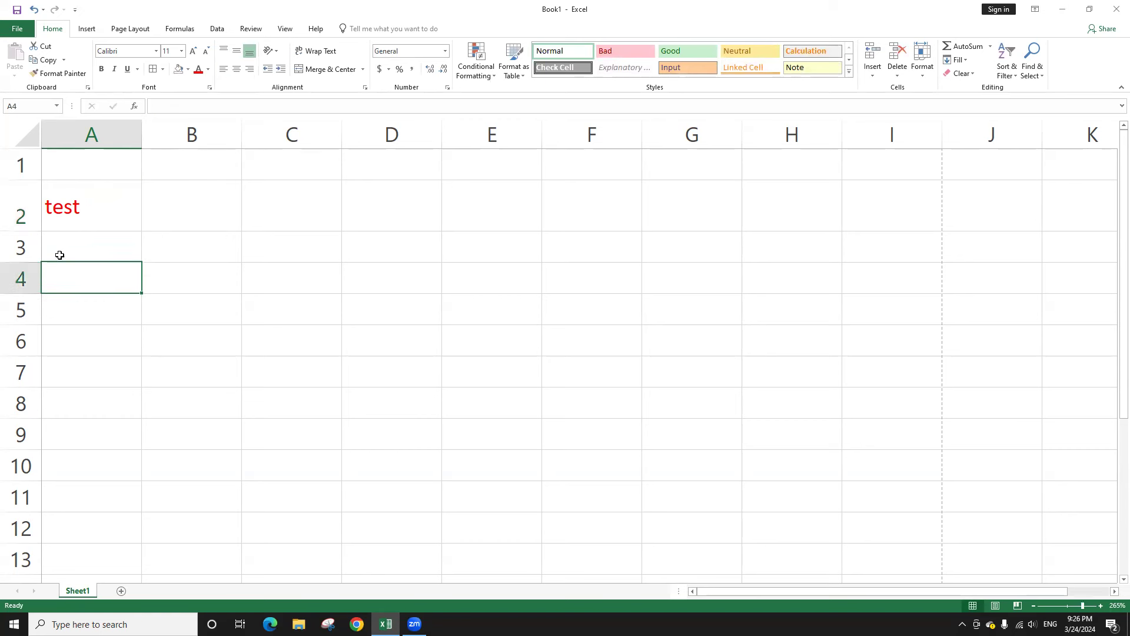
pyautogui.press('Up')
pyautogui.press('Up')
pyautogui.write('deryhghf')
pyautogui.press('Escape')
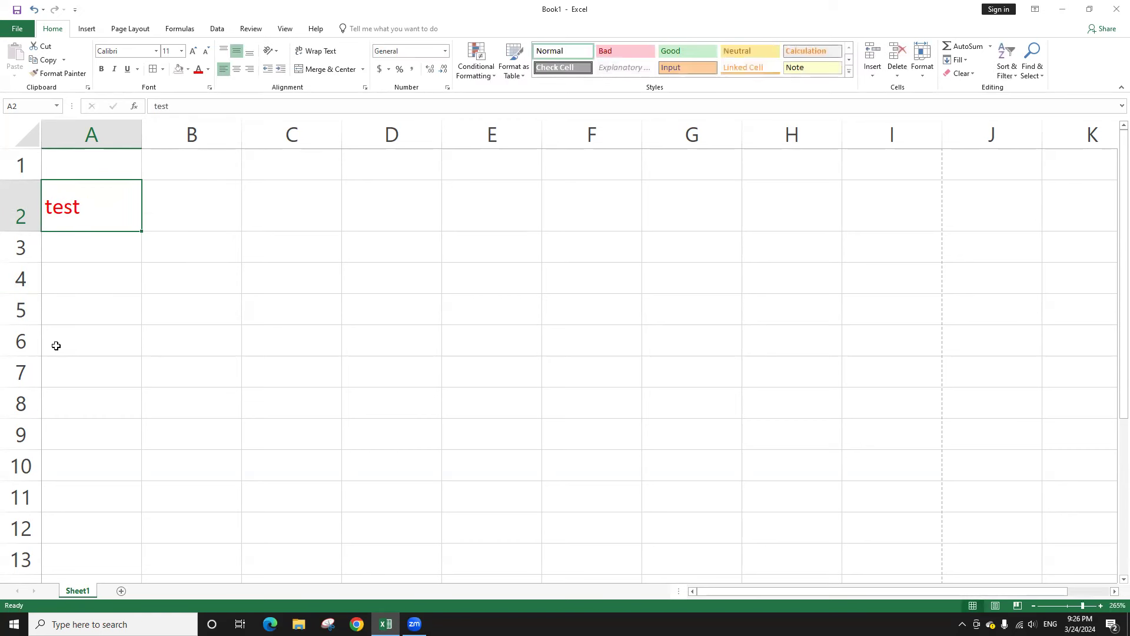
pyautogui.doubleClick(109, 215)
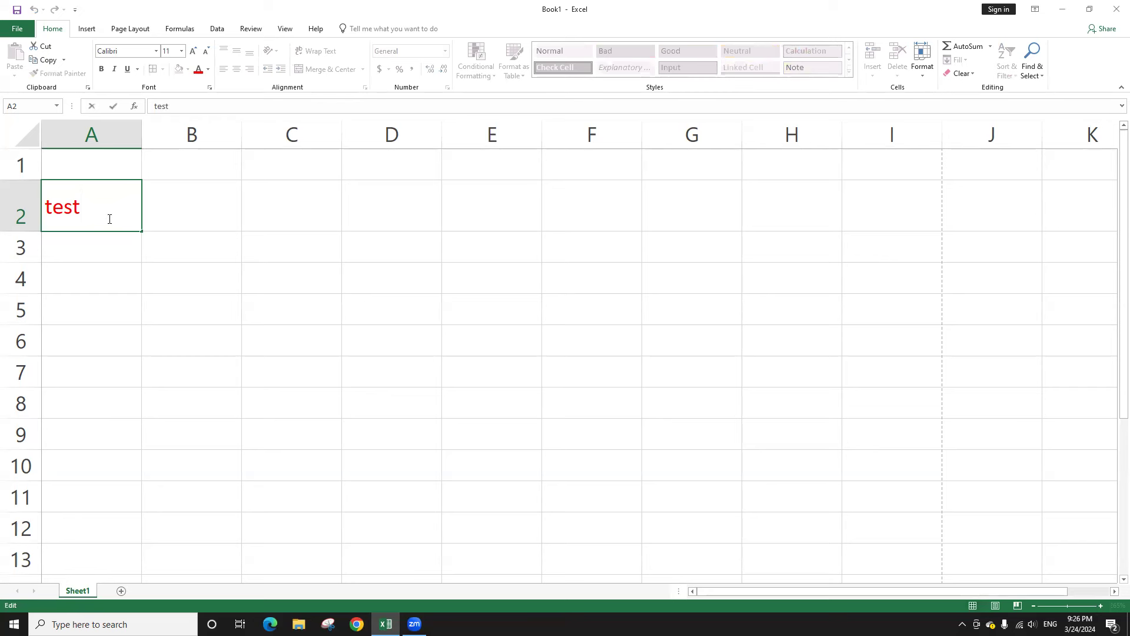
pyautogui.write('ertery')
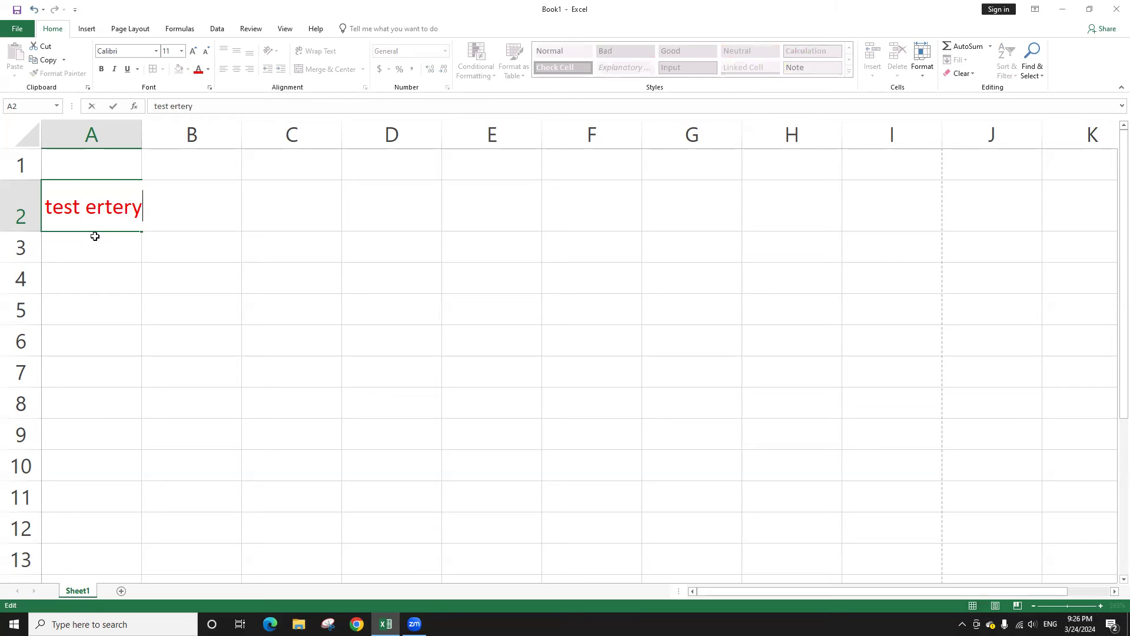
pyautogui.press('Escape')
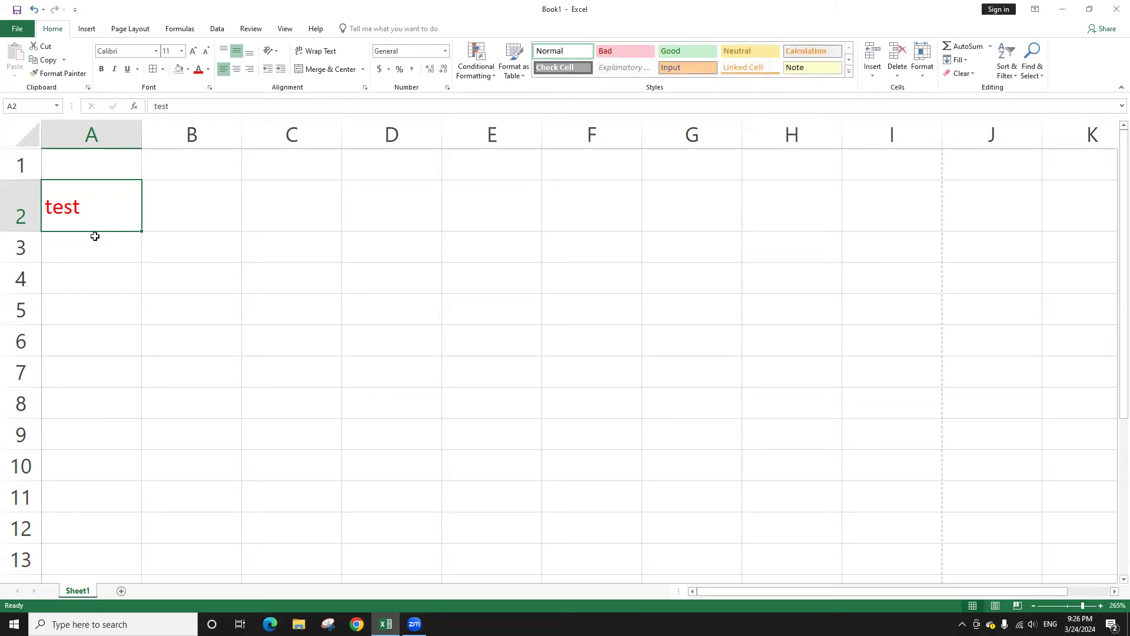
pyautogui.click(187, 209)
pyautogui.click(122, 210)
pyautogui.press('Right')
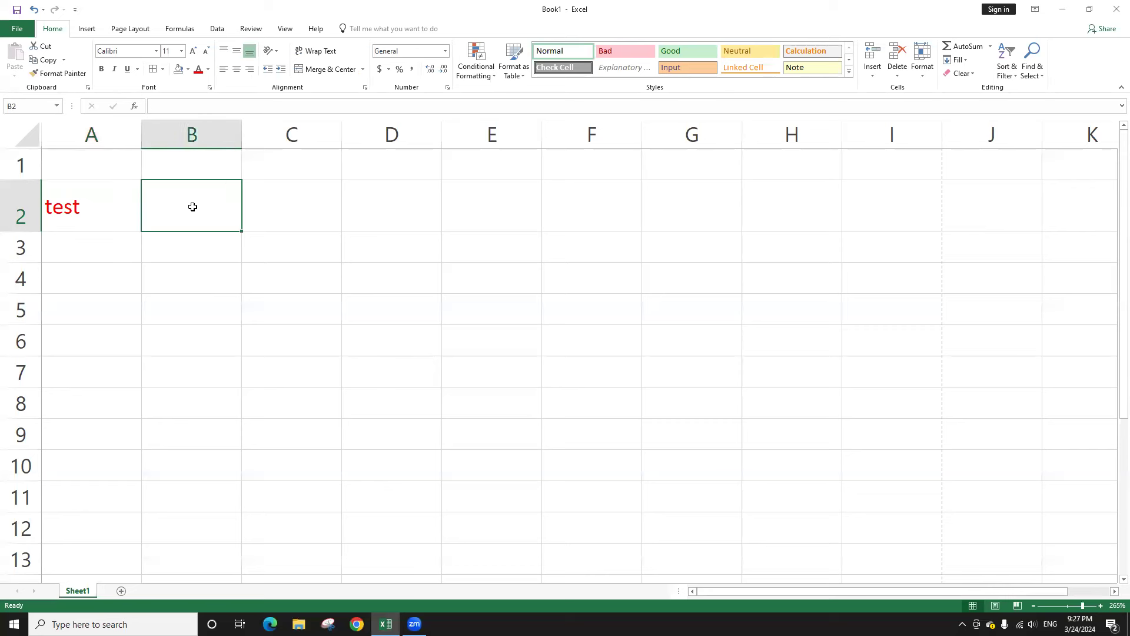
pyautogui.press('Right')
pyautogui.press('Right')
pyautogui.press('Return')
pyautogui.press('Return')
pyautogui.press('Return')
pyautogui.press('Return')
pyautogui.press('Return')
pyautogui.press('Return')
pyautogui.press('Return')
pyautogui.press('Tab')
pyautogui.press('Tab')
pyautogui.press('Return')
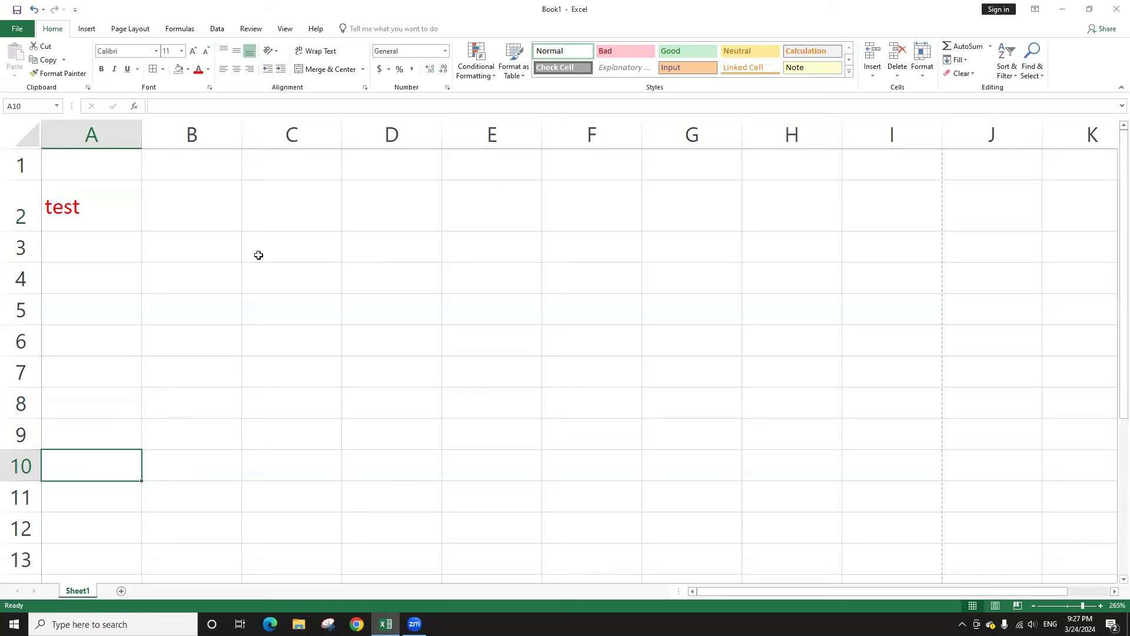
pyautogui.click(72, 256)
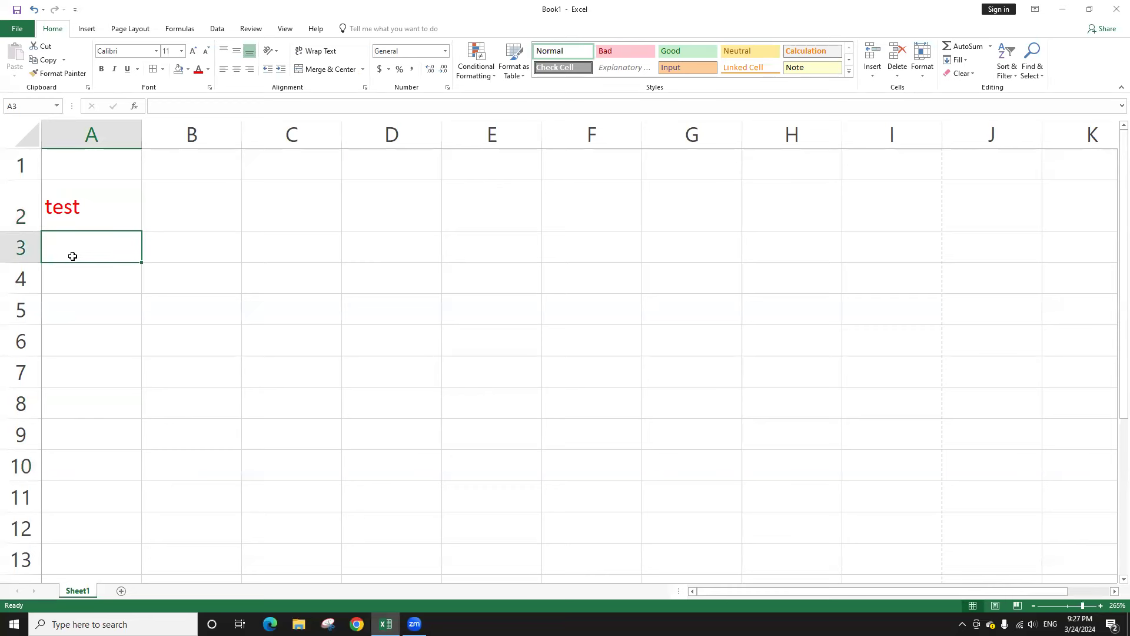
pyautogui.click(242, 261)
pyautogui.press('Return')
pyautogui.press('Return')
pyautogui.press('Down')
pyautogui.press('Down')
pyautogui.press('Right')
pyautogui.press('Right')
pyautogui.press('Right')
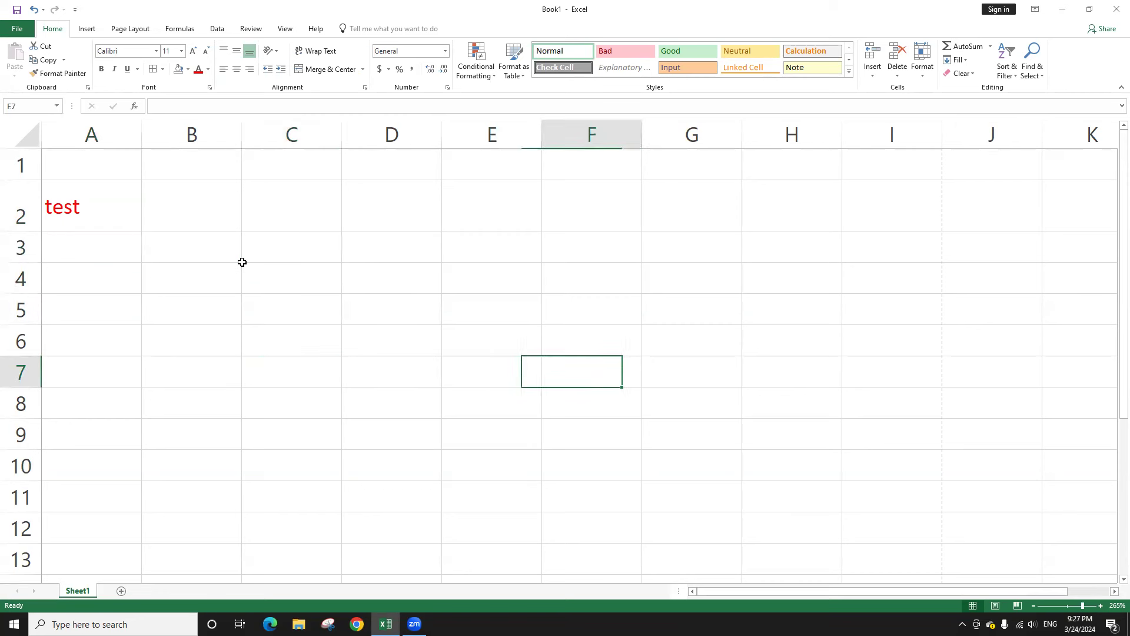
pyautogui.click(289, 227)
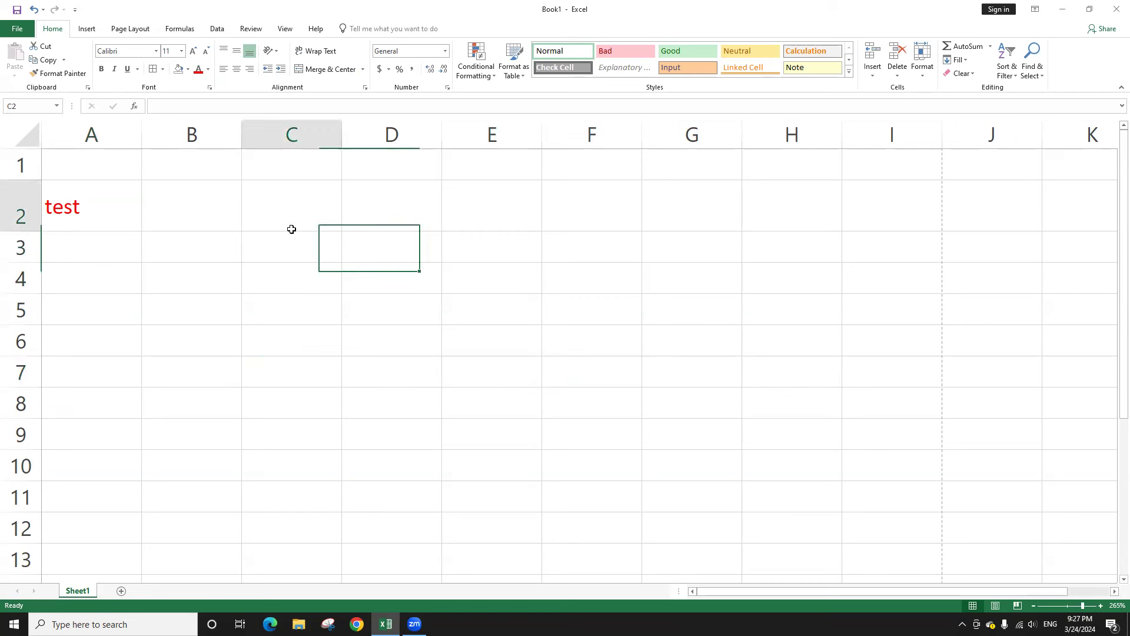
pyautogui.moveTo(283, 230); pyautogui.dragTo(293, 404)
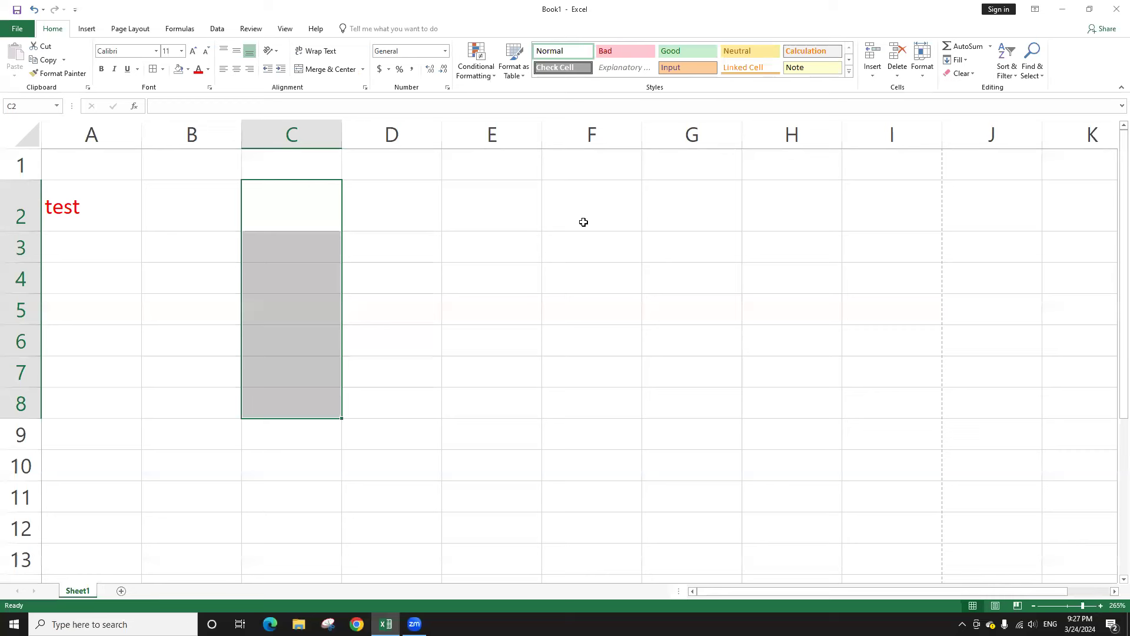
pyautogui.click(412, 282)
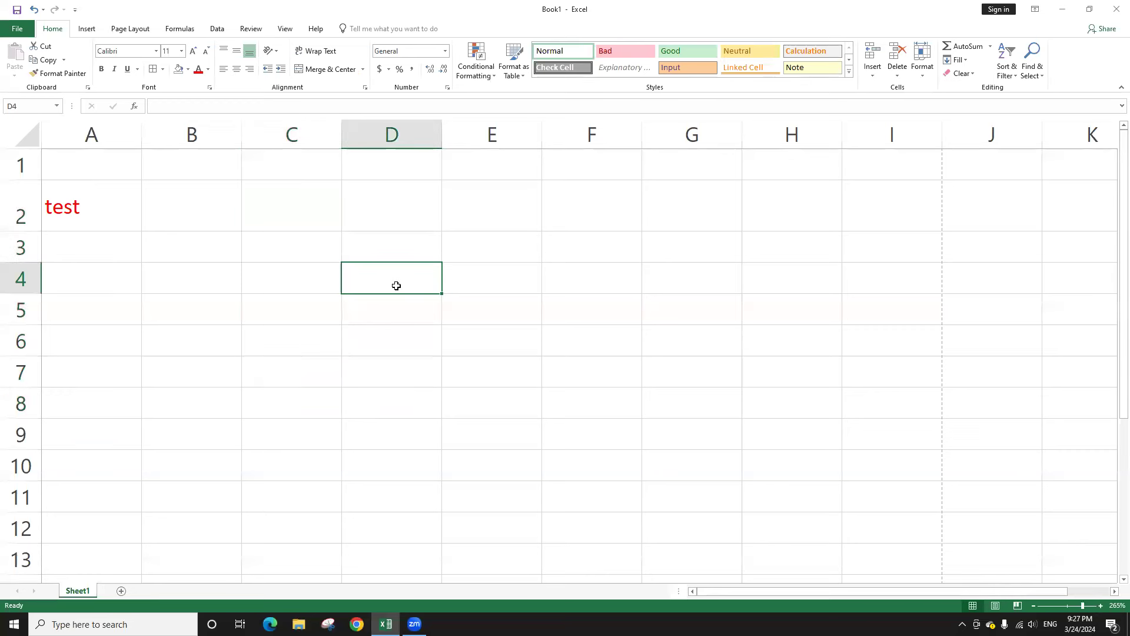
pyautogui.press('Up')
pyautogui.press('Up')
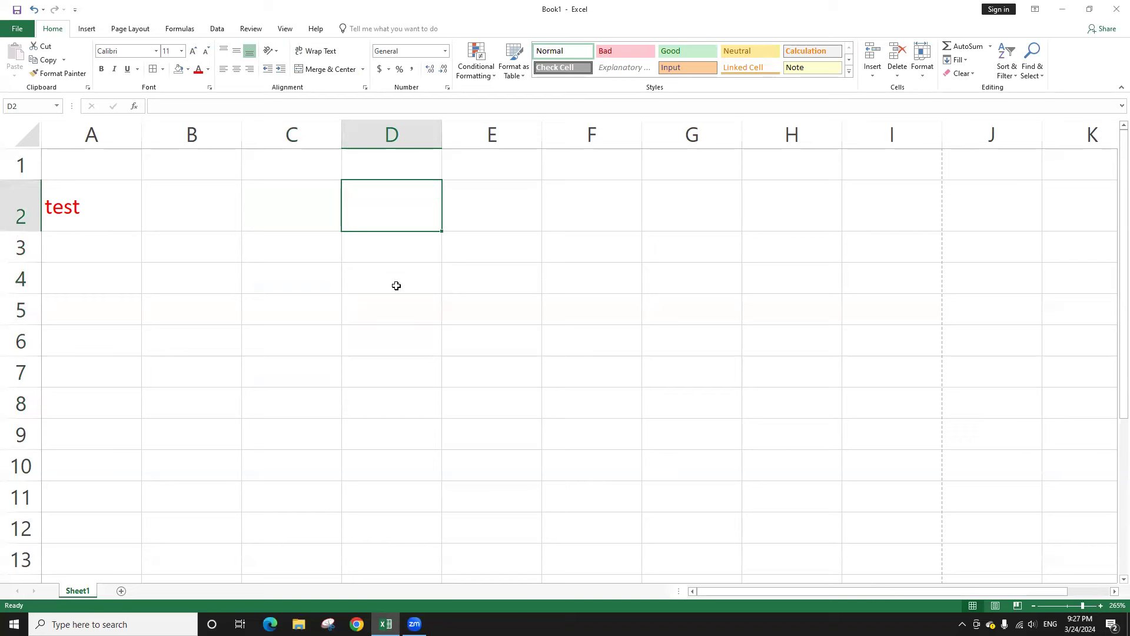
pyautogui.click(294, 280)
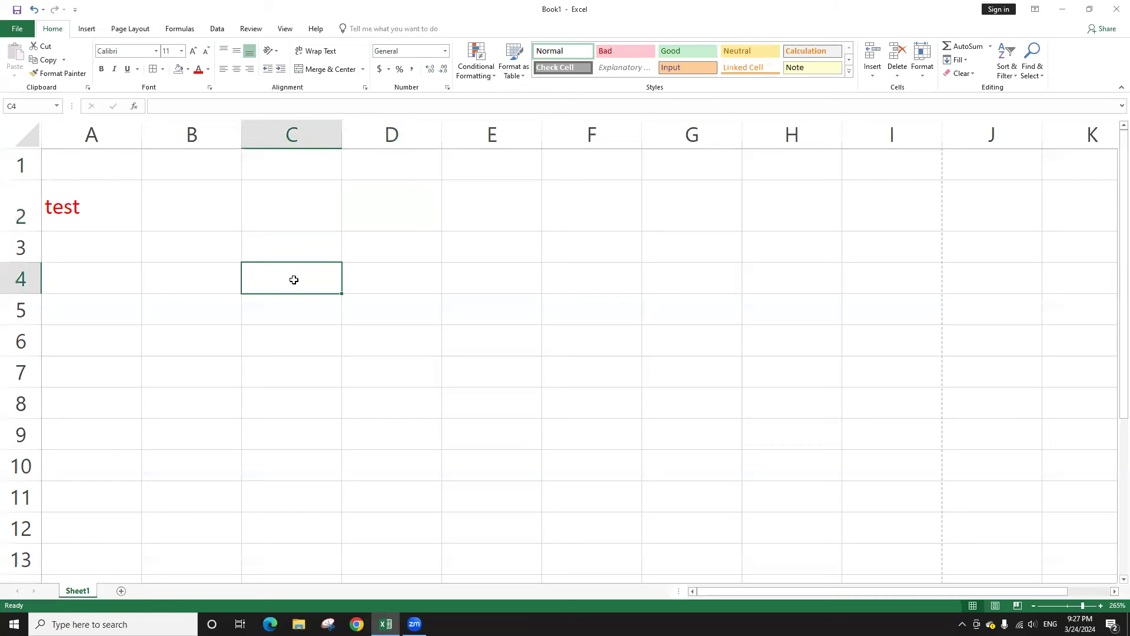
pyautogui.press('Up')
pyautogui.press('Up')
pyautogui.press('Up')
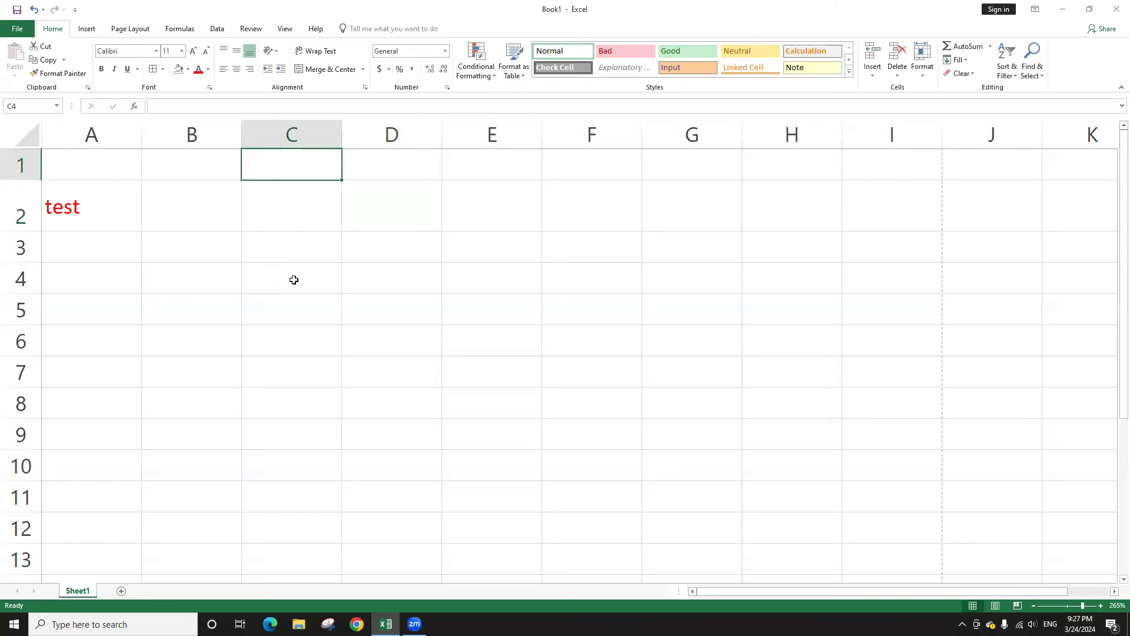
pyautogui.press('Left')
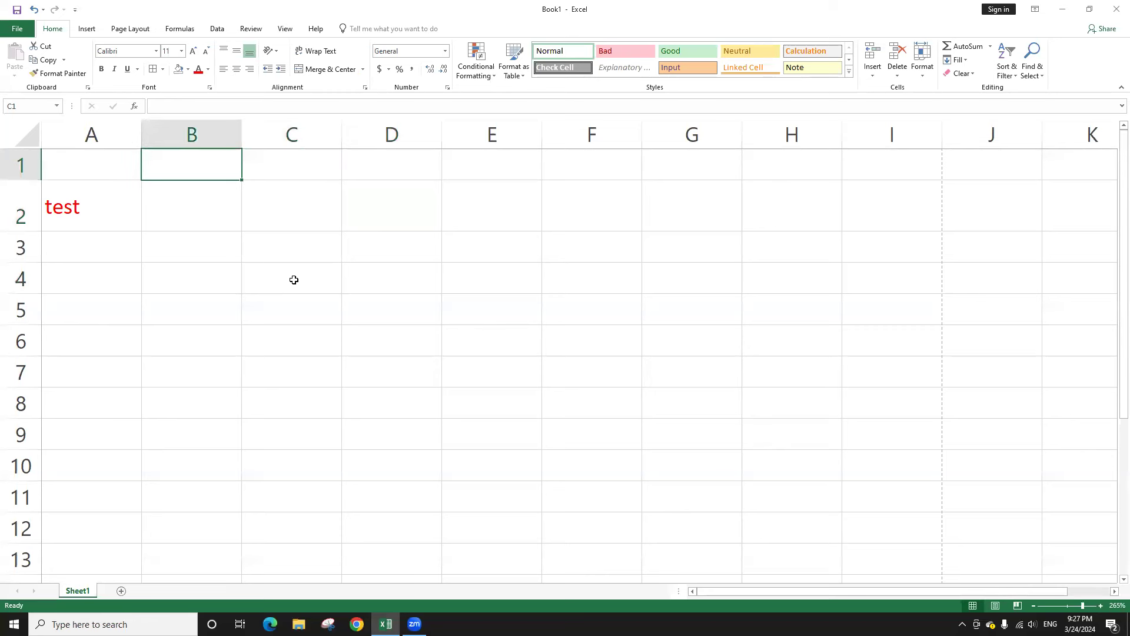
pyautogui.press('Left')
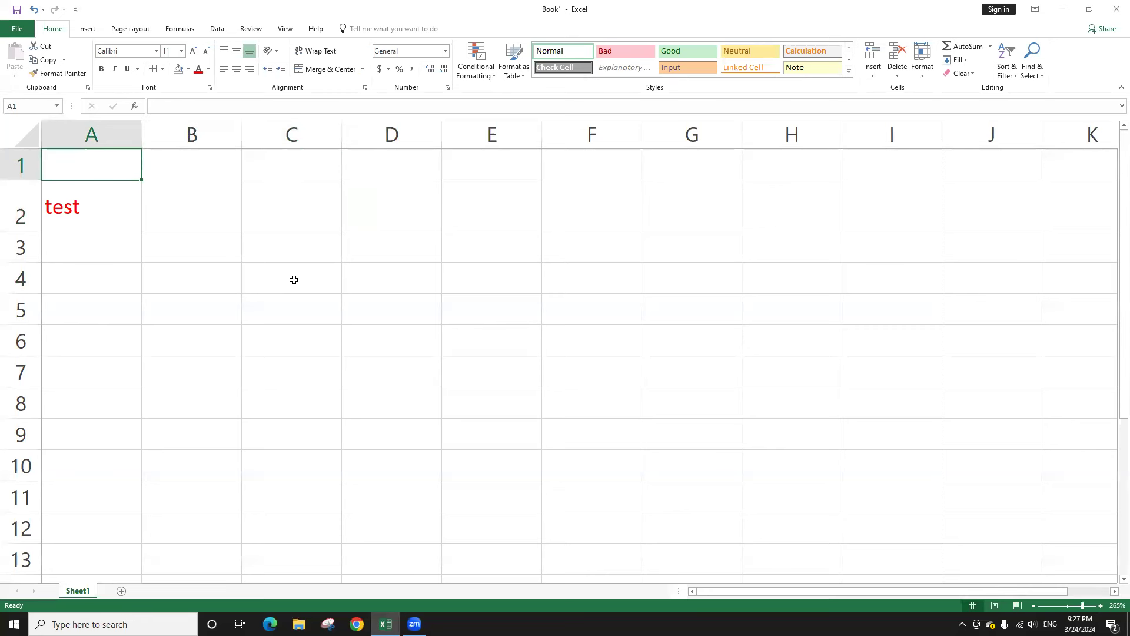
pyautogui.click(297, 226)
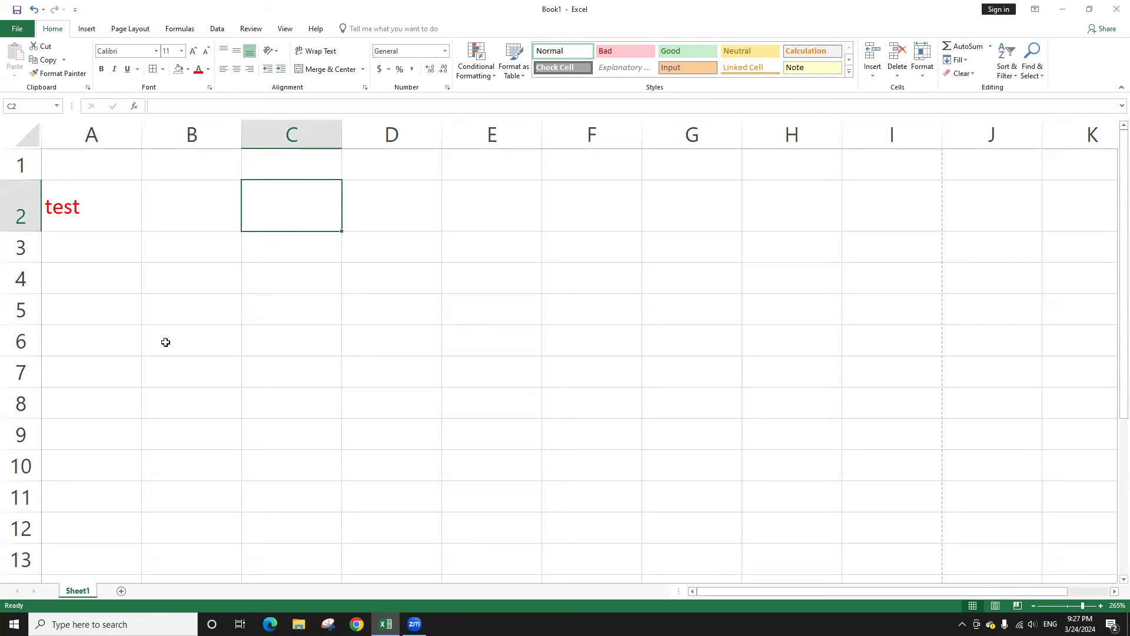
pyautogui.hotkey('alt', 'Tab')
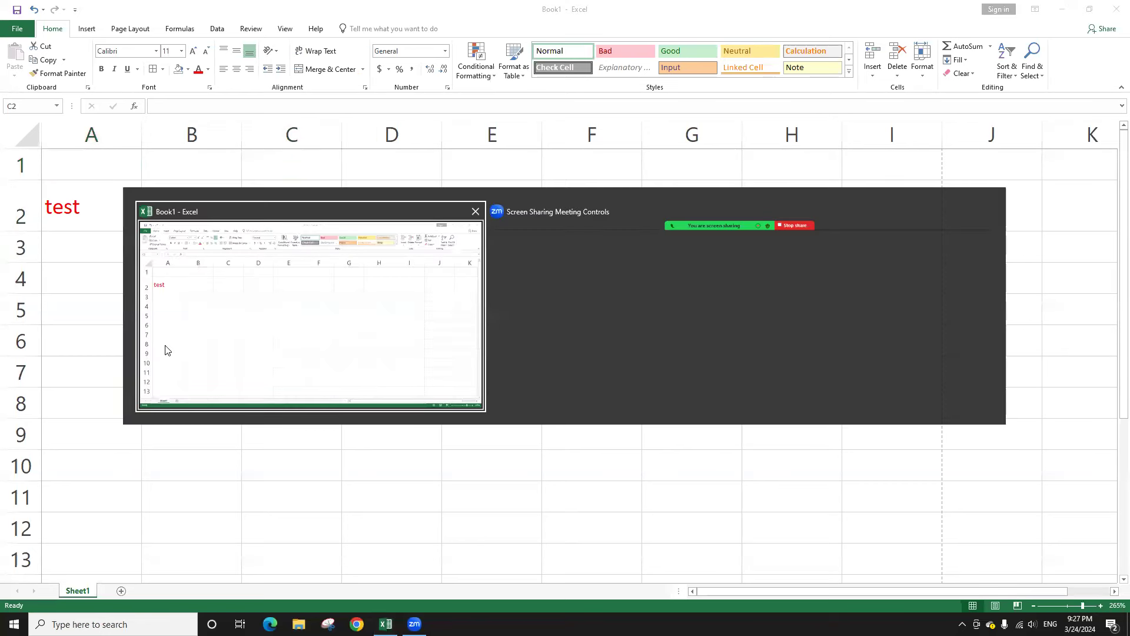
# Cycle through the open windows, then close File Explorer to return to Book1 in Excel.
pyautogui.press('super+e')
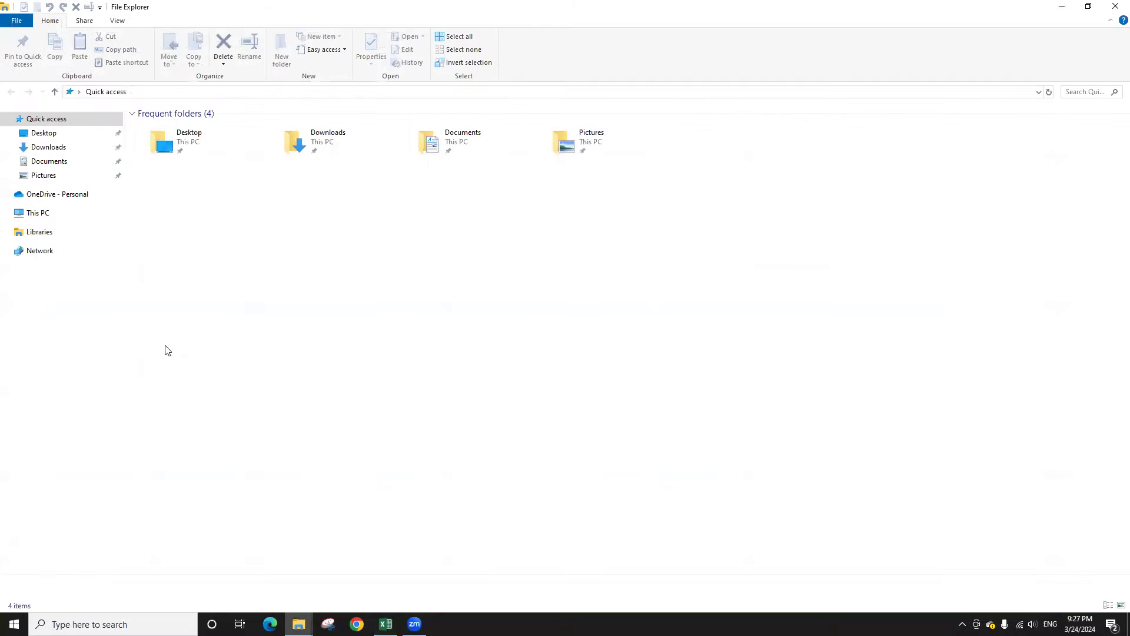
pyautogui.hotkey('alt', 'Tab')
pyautogui.hotkey('alt', 'Tab')
pyautogui.hotkey('alt', 'Tab')
pyautogui.hotkey('alt', 'Tab')
pyautogui.hotkey('alt', 'Tab')
pyautogui.hotkey('alt', 'Tab')
pyautogui.hotkey('alt', 'Tab')
pyautogui.hotkey('alt', 'Tab')
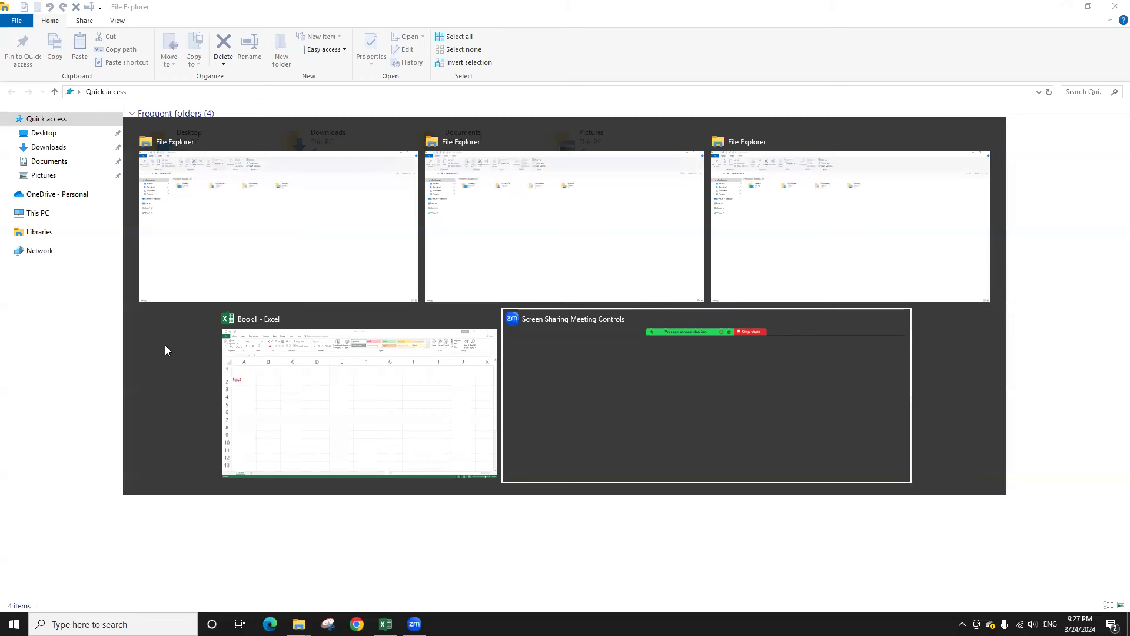
pyautogui.hotkey('alt', 'shift', 'Tab')
pyautogui.hotkey('alt', 'shift', 'Tab')
pyautogui.hotkey('alt', 'shift', 'Tab')
pyautogui.hotkey('alt', 'shift', 'Tab')
pyautogui.hotkey('alt', 'shift', 'Tab')
pyautogui.hotkey('alt', 'shift', 'Tab')
pyautogui.hotkey('alt', 'shift', 'Tab')
pyautogui.hotkey('alt', 'shift', 'Tab')
pyautogui.hotkey('alt', 'shift', 'Tab')
pyautogui.hotkey('alt', 'shift', 'Tab')
pyautogui.hotkey('alt', 'shift', 'Tab')
pyautogui.hotkey('alt', 'shift', 'Tab')
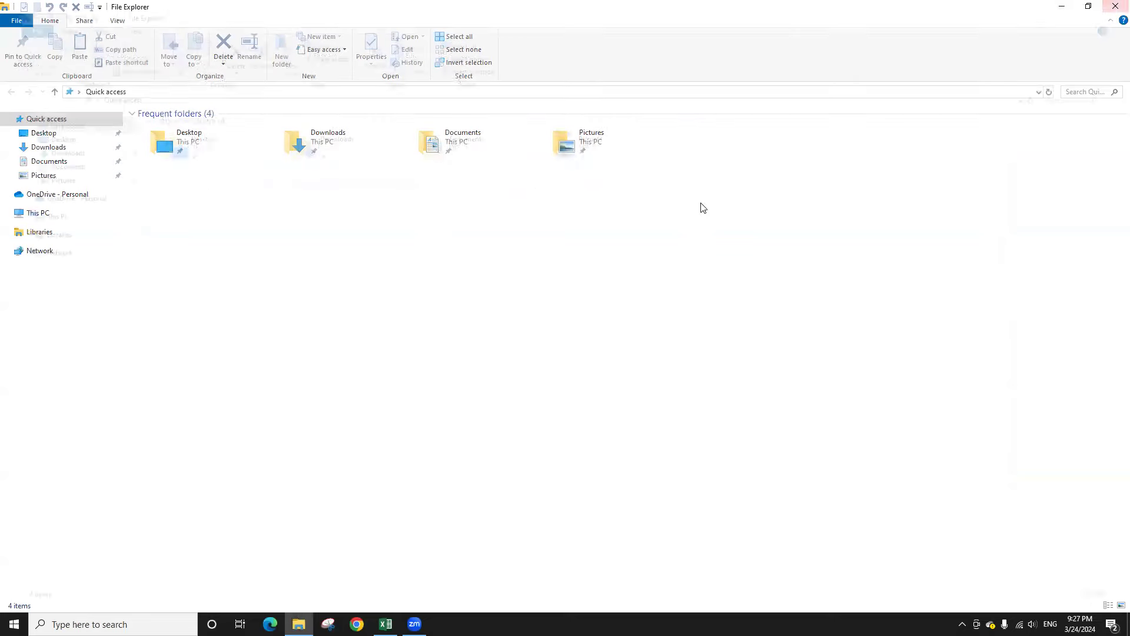
pyautogui.click(1116, 6)
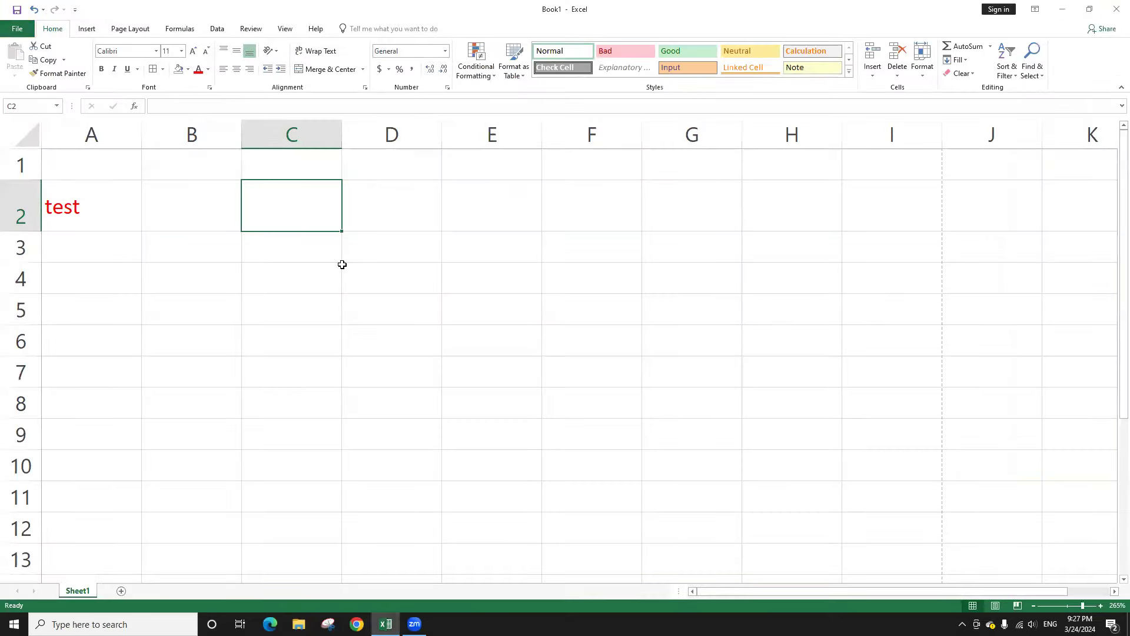
pyautogui.click(173, 255)
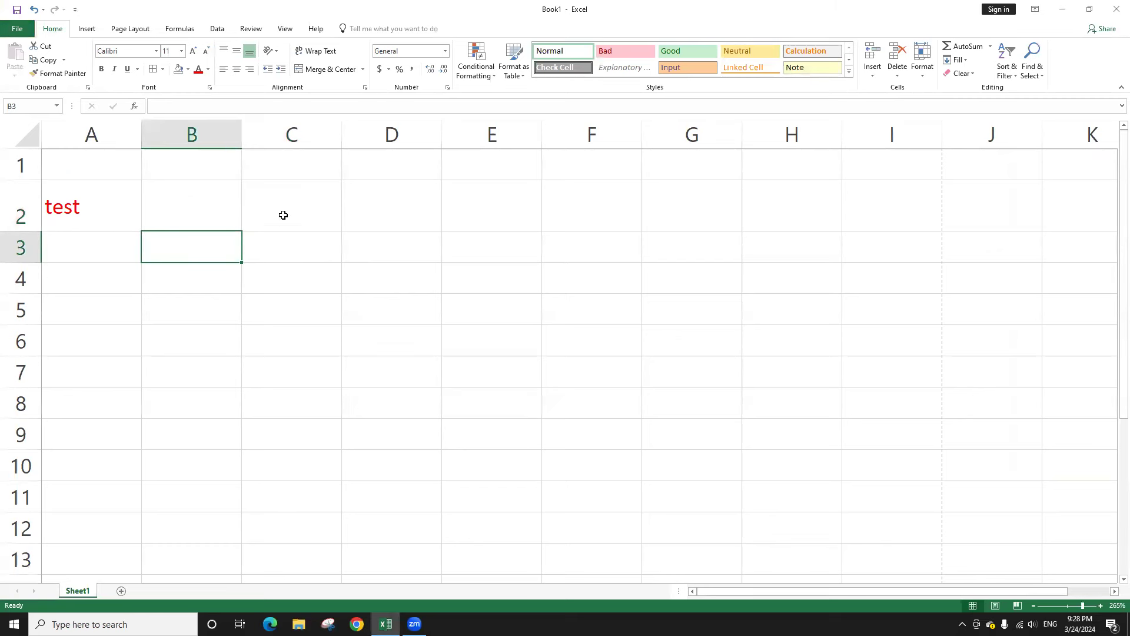
pyautogui.moveTo(282, 214); pyautogui.dragTo(398, 274)
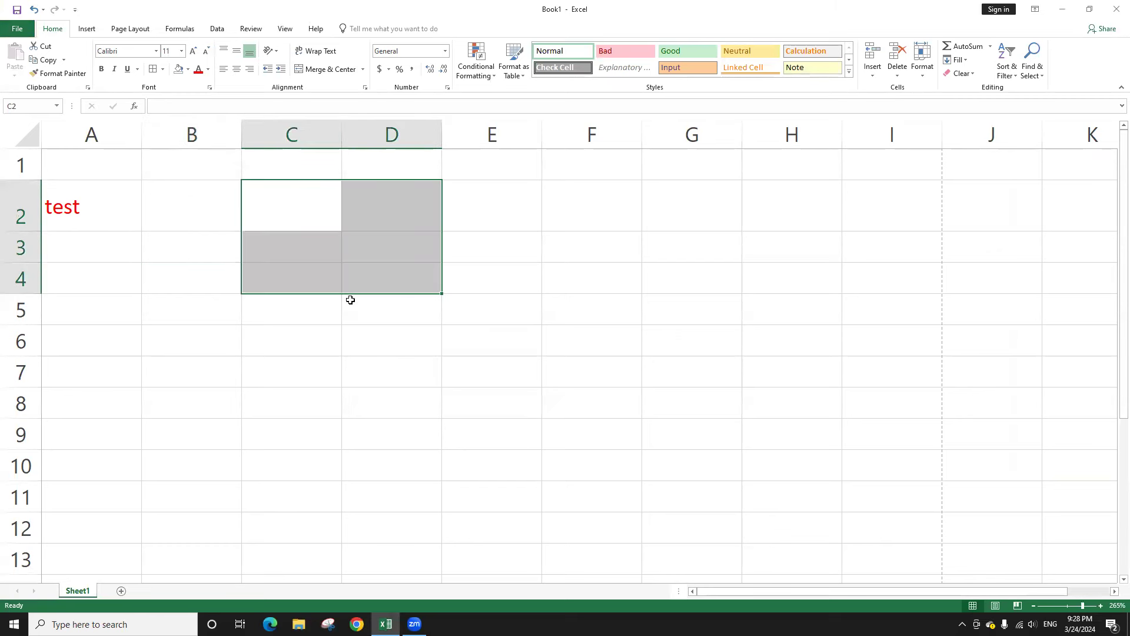
pyautogui.click(327, 70)
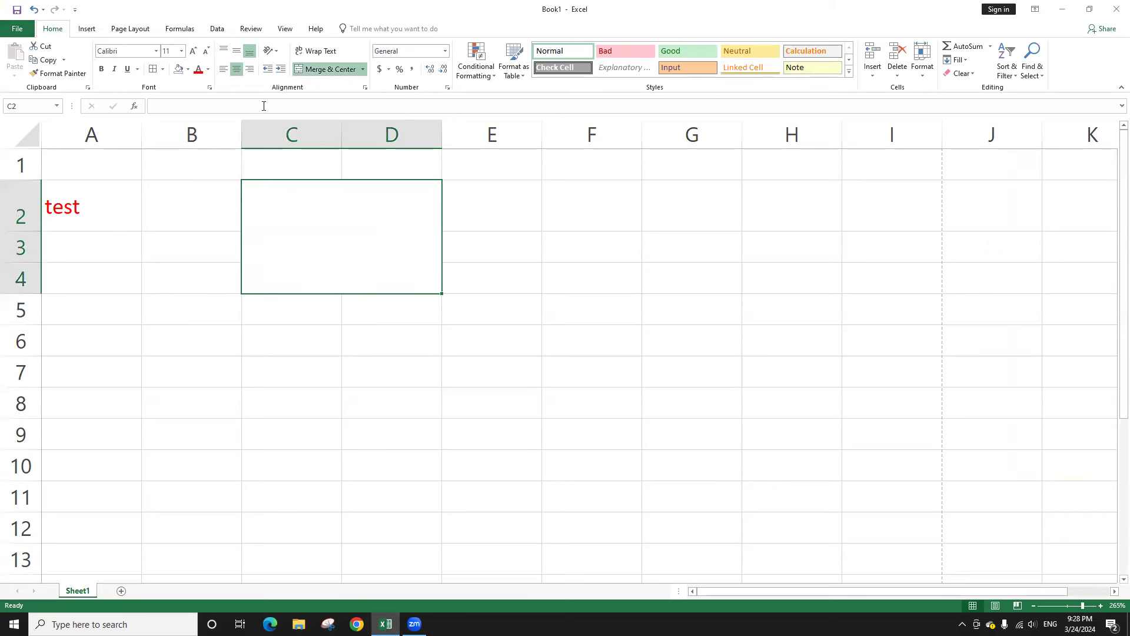
pyautogui.click(319, 369)
pyautogui.click(330, 262)
pyautogui.click(520, 319)
pyautogui.click(329, 233)
pyautogui.click(329, 69)
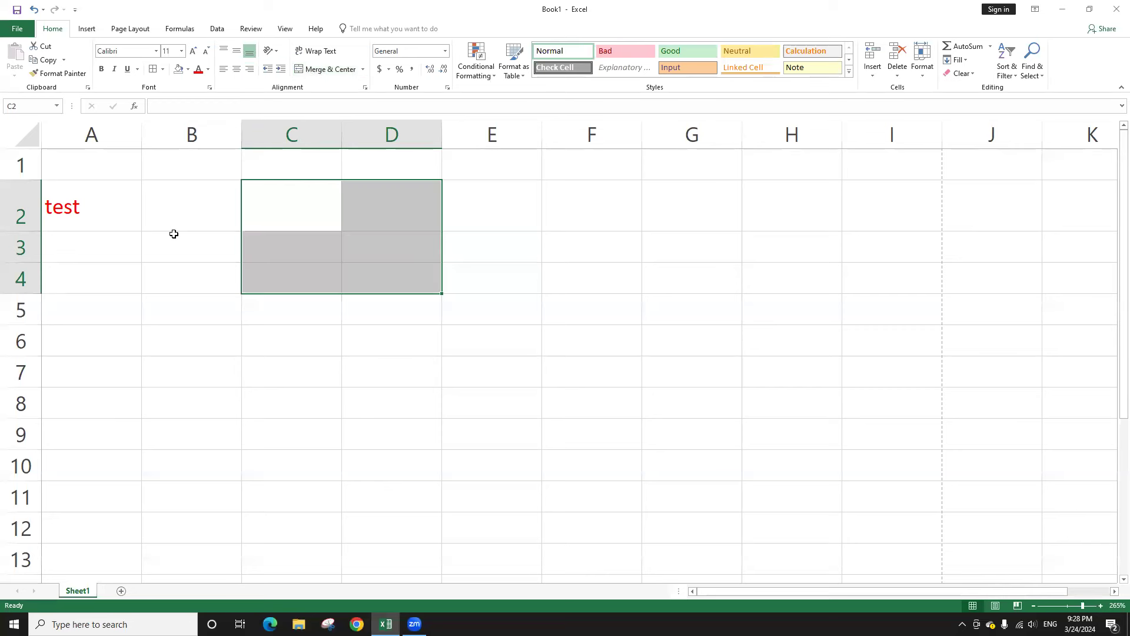
pyautogui.click(171, 235)
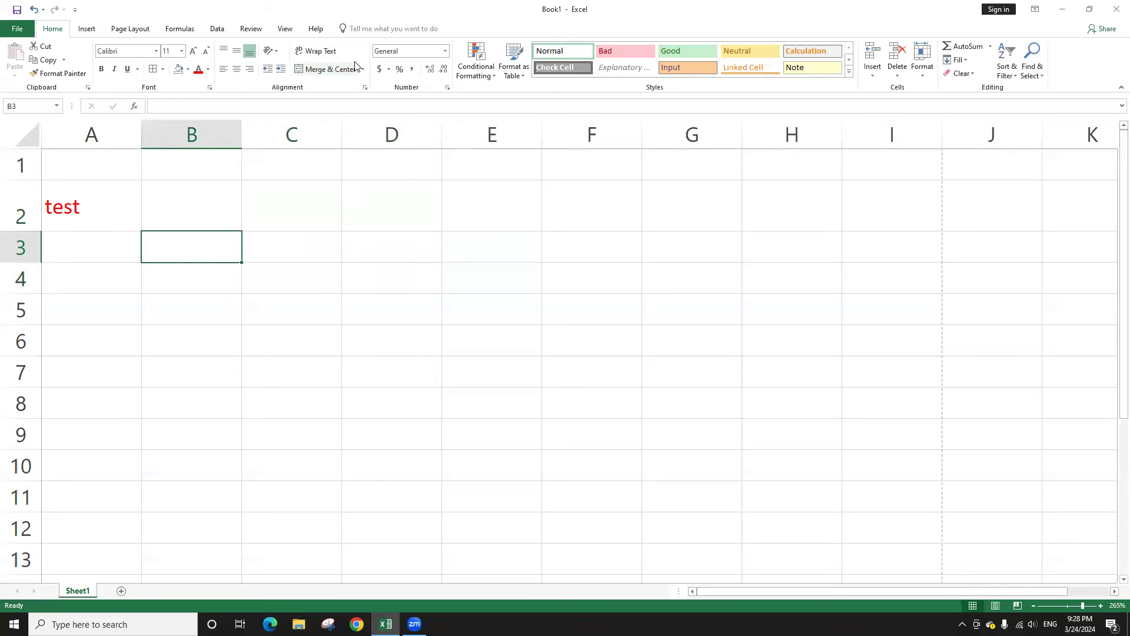
# Enter the number 5 in cell B1, leaving the Number Format list unchanged.
pyautogui.click(196, 160)
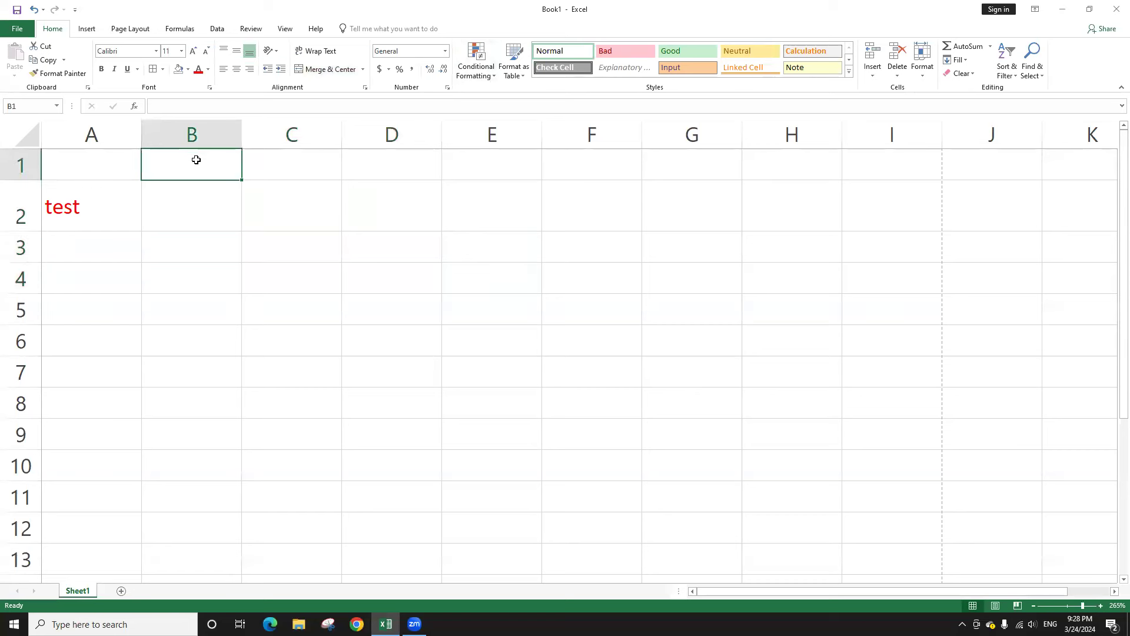
pyautogui.click(192, 134)
pyautogui.click(310, 131)
pyautogui.click(193, 154)
pyautogui.click(445, 52)
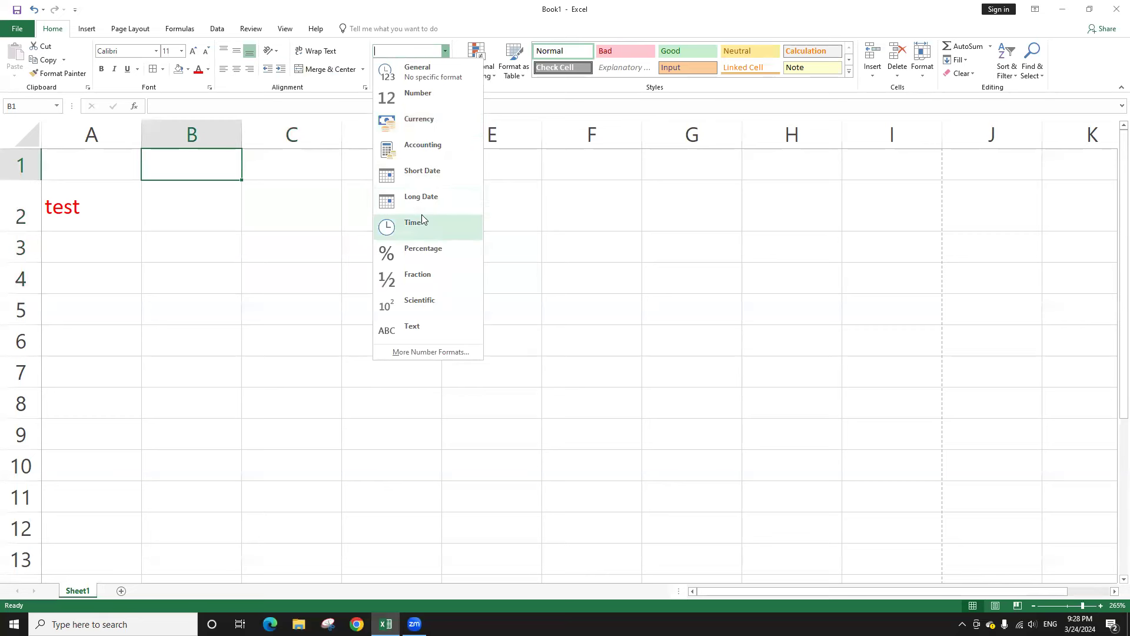
pyautogui.click(189, 162)
pyautogui.write('5')
pyautogui.press('Return')
pyautogui.click(189, 161)
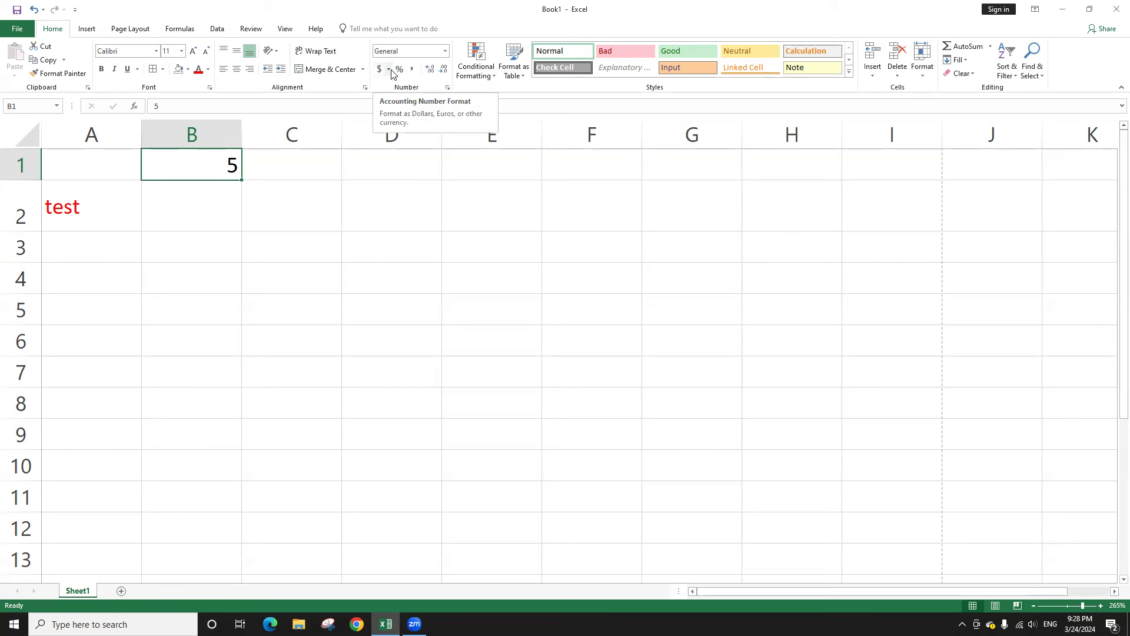
# Give B1 the dollar accounting format, then switch it to pound sterling.
pyautogui.click(388, 69)
pyautogui.click(331, 158)
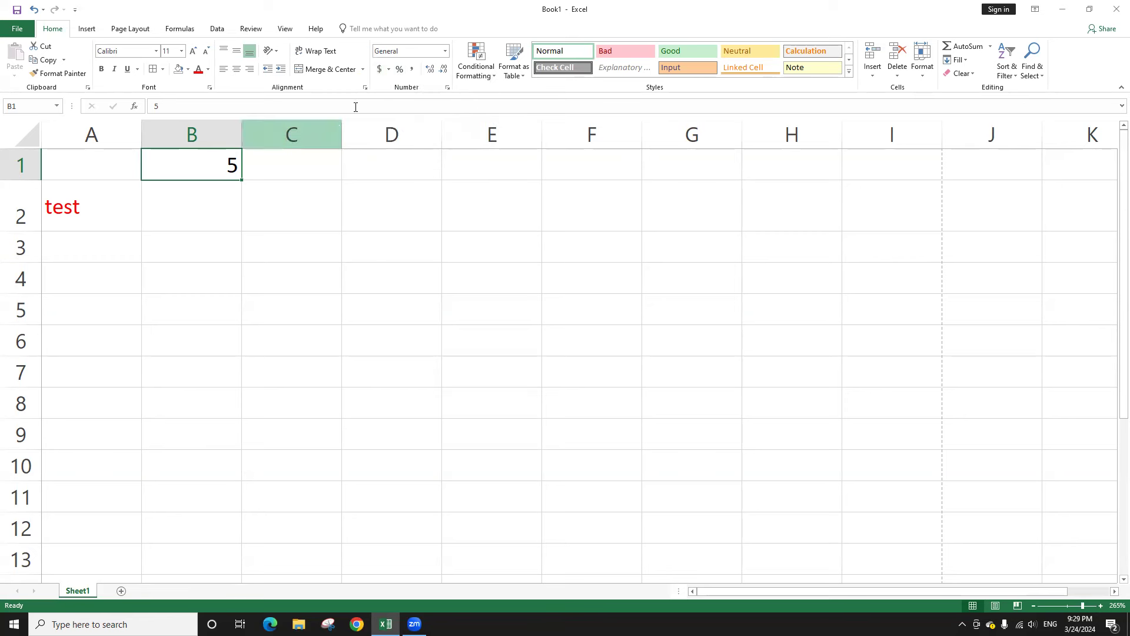
pyautogui.click(380, 69)
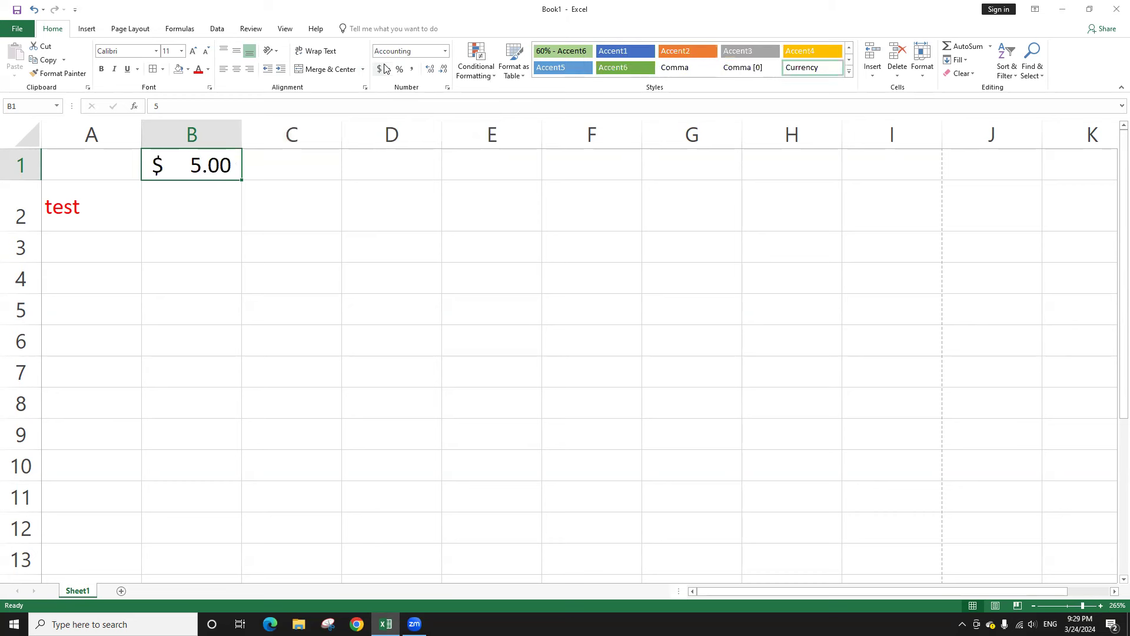
pyautogui.click(389, 70)
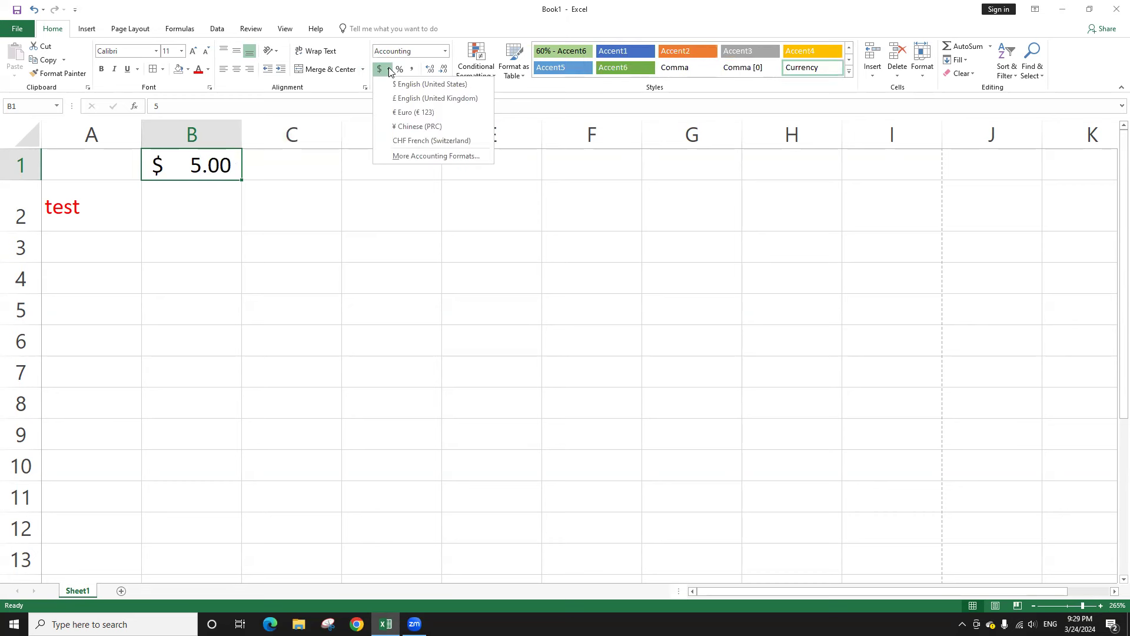
pyautogui.click(400, 97)
# Enter 55 in B1 and apply Comma Style so it shows 55.00.
pyautogui.write('55')
pyautogui.press('Return')
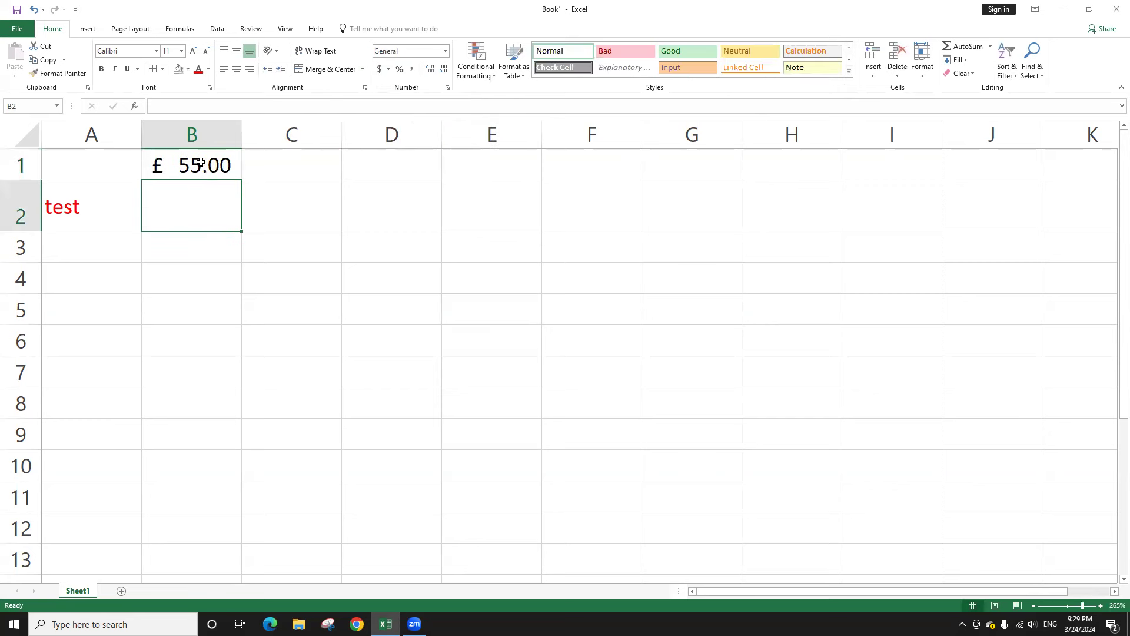
pyautogui.click(201, 164)
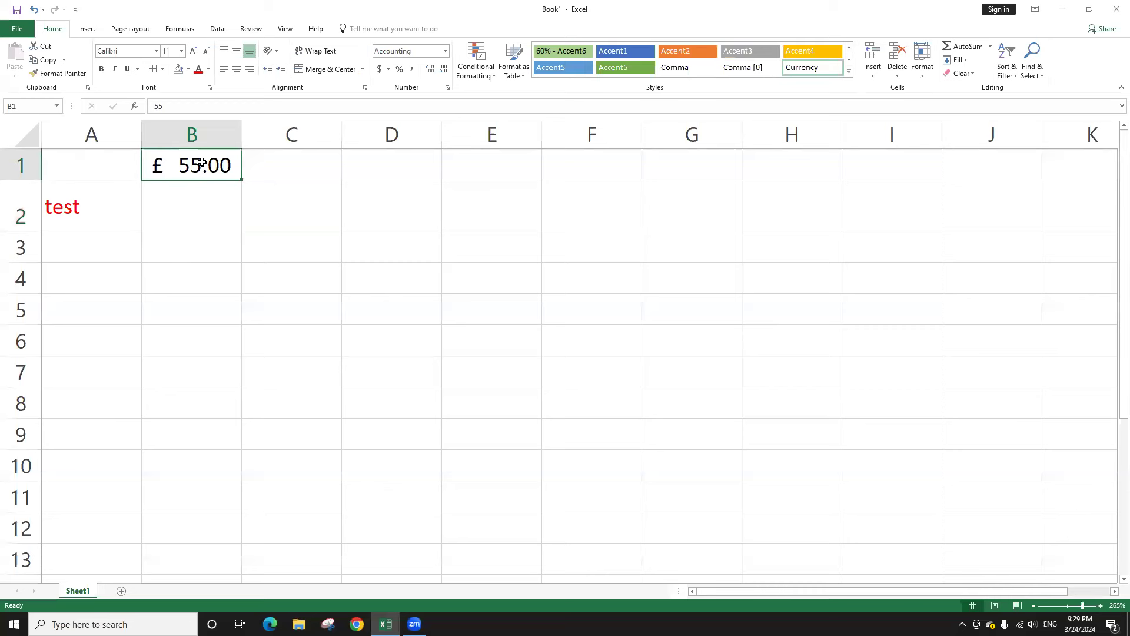
pyautogui.click(445, 51)
pyautogui.click(428, 77)
pyautogui.click(411, 69)
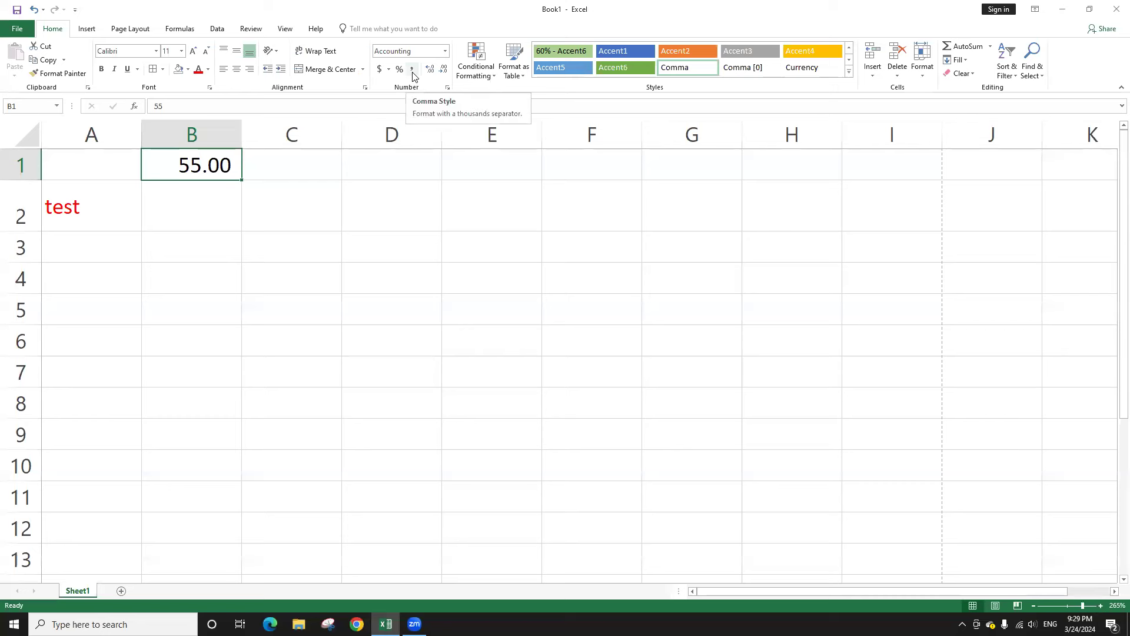
# Undo the comma style, enter 6 in B1, try Percent Style (600%), then undo it.
pyautogui.hotkey('ctrl', 'z')
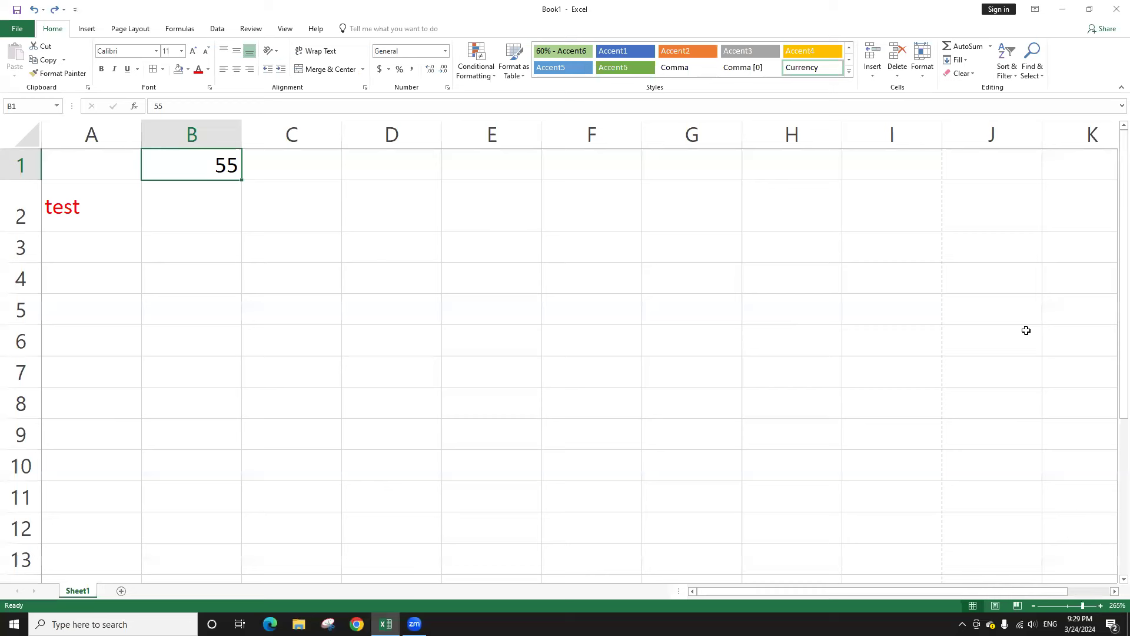
pyautogui.write('6')
pyautogui.press('Return')
pyautogui.click(203, 162)
pyautogui.click(400, 69)
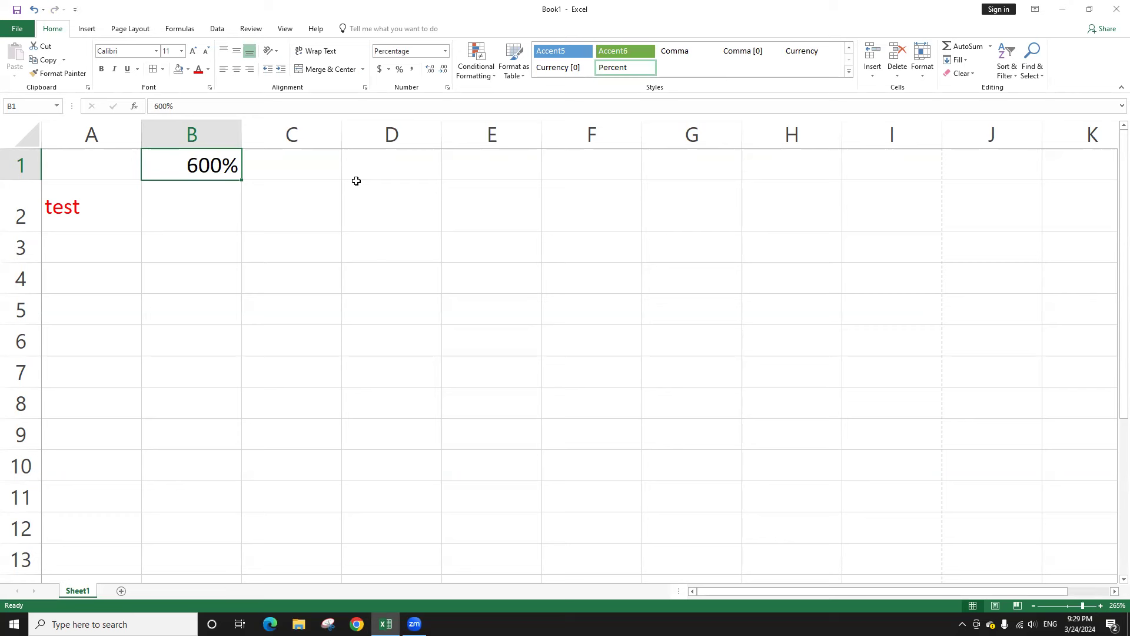
pyautogui.hotkey('ctrl', 'z')
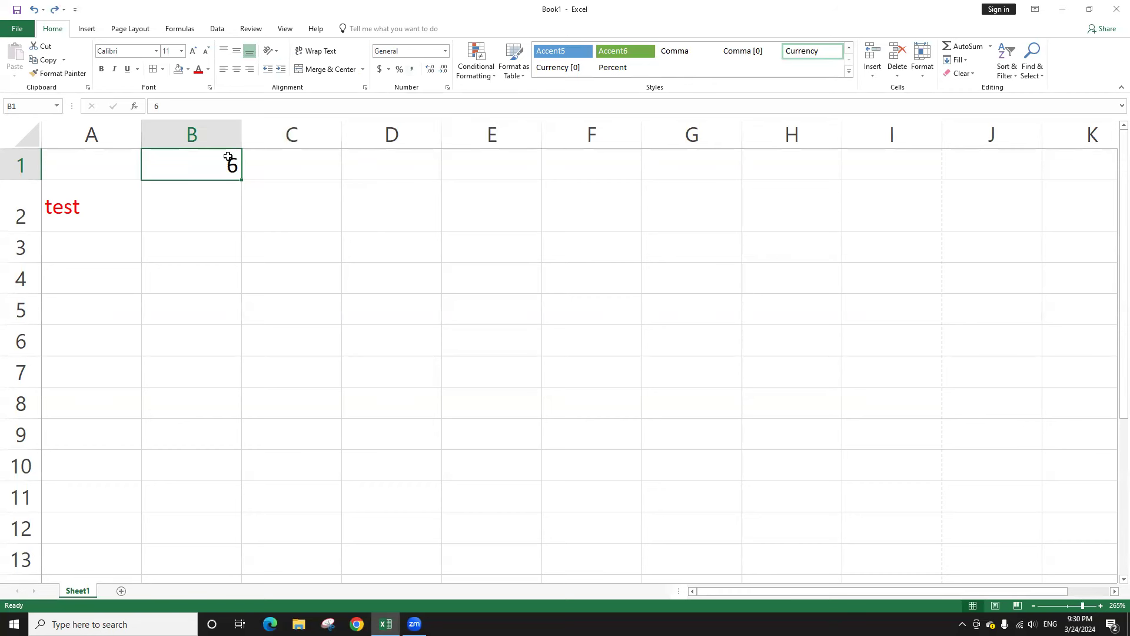
# Enter 5.68977 in cell B1, correcting the mistyped last digits.
pyautogui.write('5.68989')
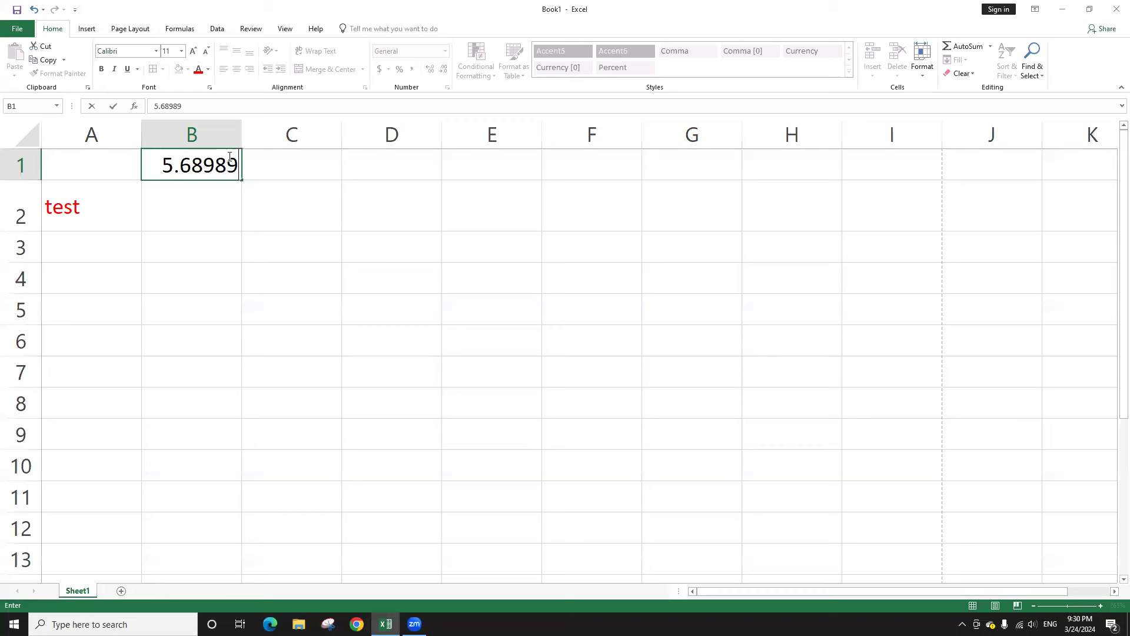
pyautogui.press('BackSpace')
pyautogui.press('BackSpace')
pyautogui.write('77')
pyautogui.press('Return')
pyautogui.click(224, 162)
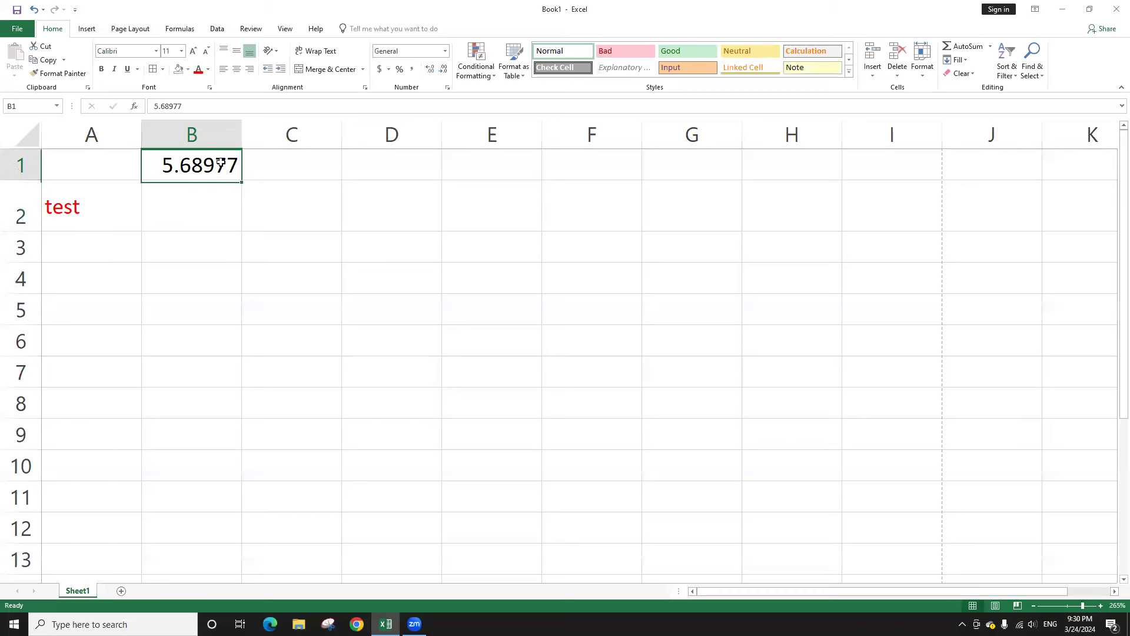
# Decrease B1's decimals until it shows 6, then increase them back to five decimals.
pyautogui.click(444, 70)
pyautogui.click(444, 70)
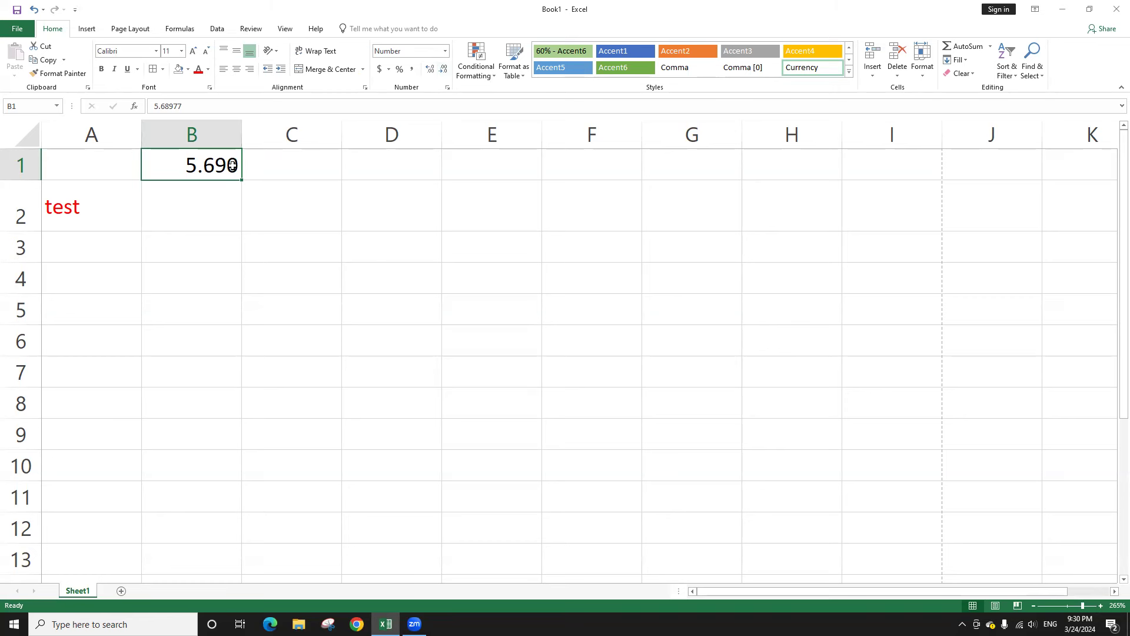
pyautogui.click(444, 70)
pyautogui.click(444, 70)
pyautogui.click(444, 70)
pyautogui.click(429, 69)
pyautogui.click(429, 70)
pyautogui.click(429, 70)
pyautogui.click(429, 69)
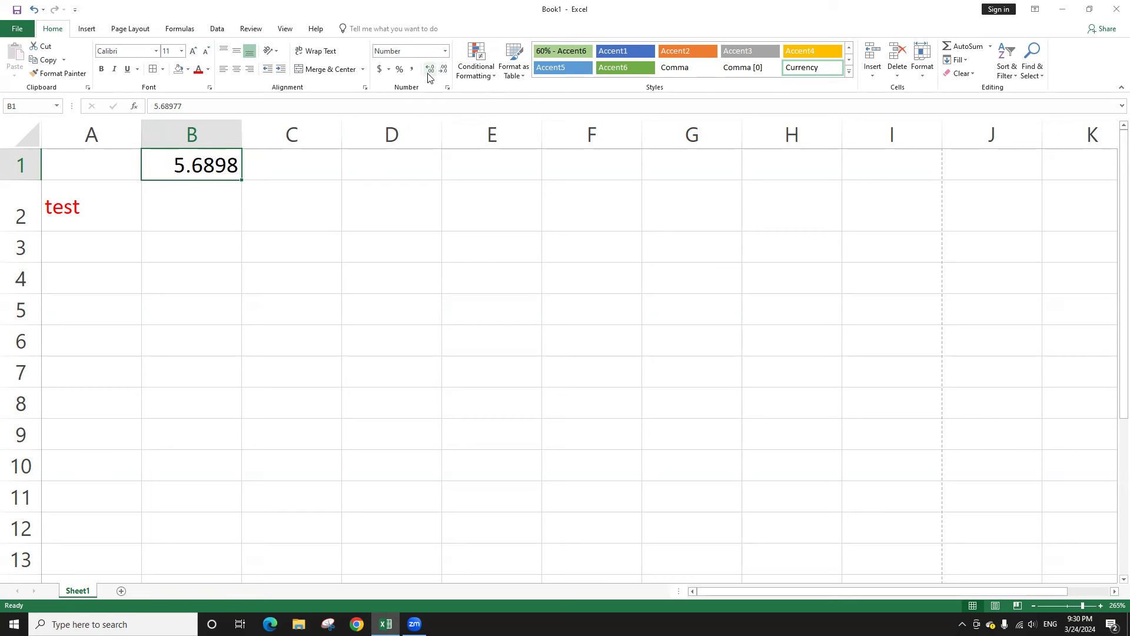
pyautogui.click(429, 69)
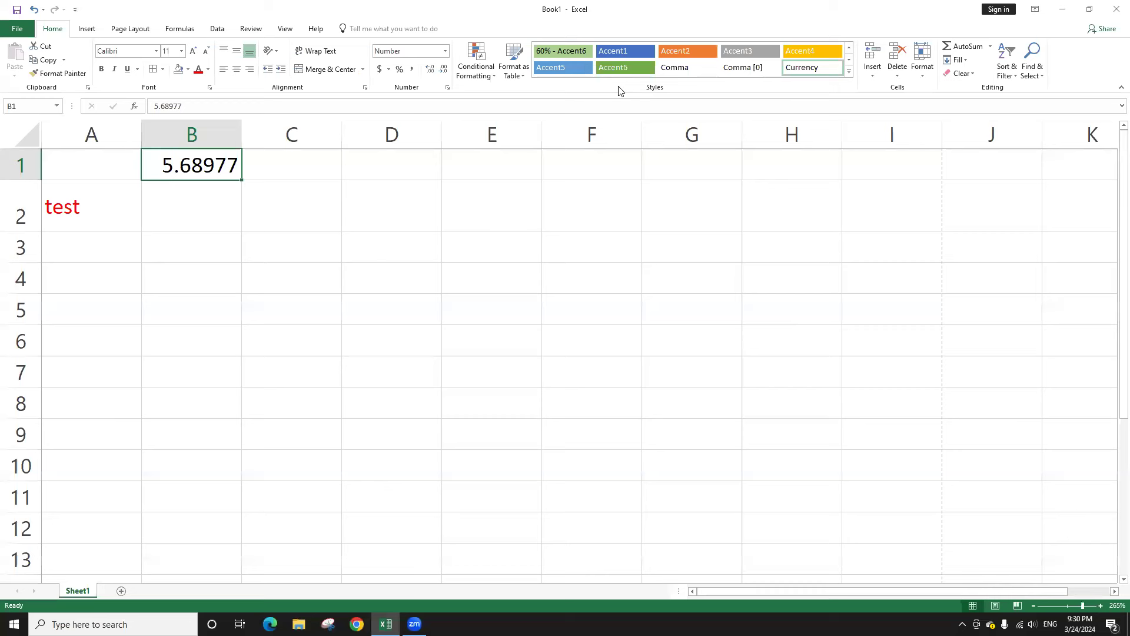
pyautogui.click(268, 219)
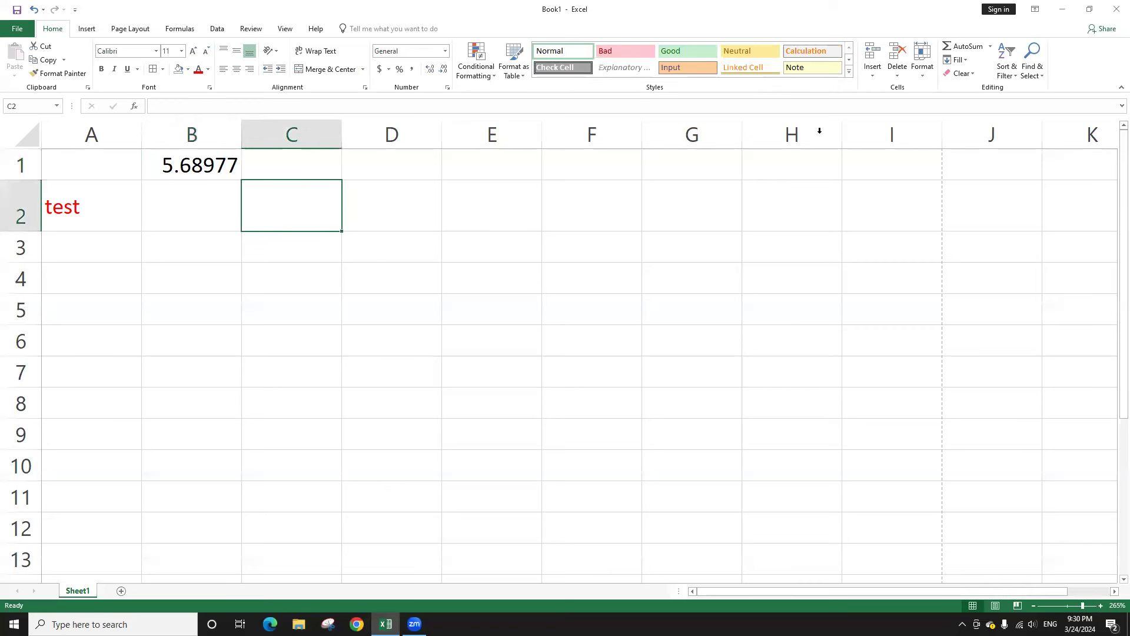
# Type the headers ad, yaş and maaş into C3:E3, switching keyboard layout for ş.
pyautogui.click(309, 254)
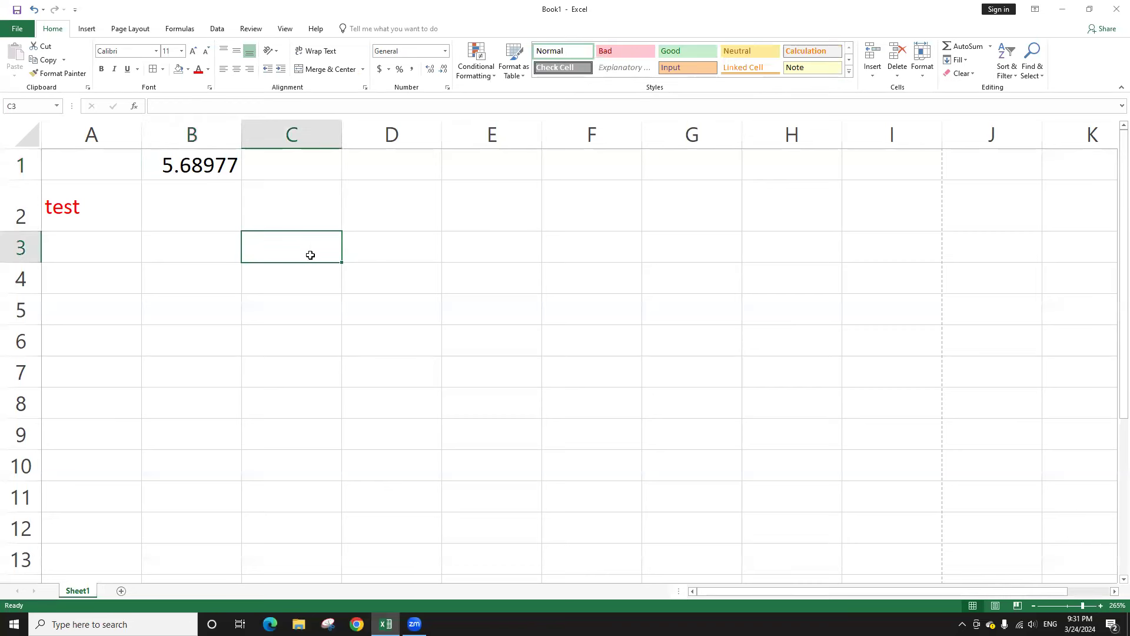
pyautogui.write('ad')
pyautogui.press('Tab')
pyautogui.write('yas')
pyautogui.press('BackSpace')
pyautogui.write('.')
pyautogui.press('BackSpace')
pyautogui.hotkey('alt', 'shift')
pyautogui.write('ş')
pyautogui.press('Tab')
pyautogui.write('maaş')
pyautogui.press('Tab')
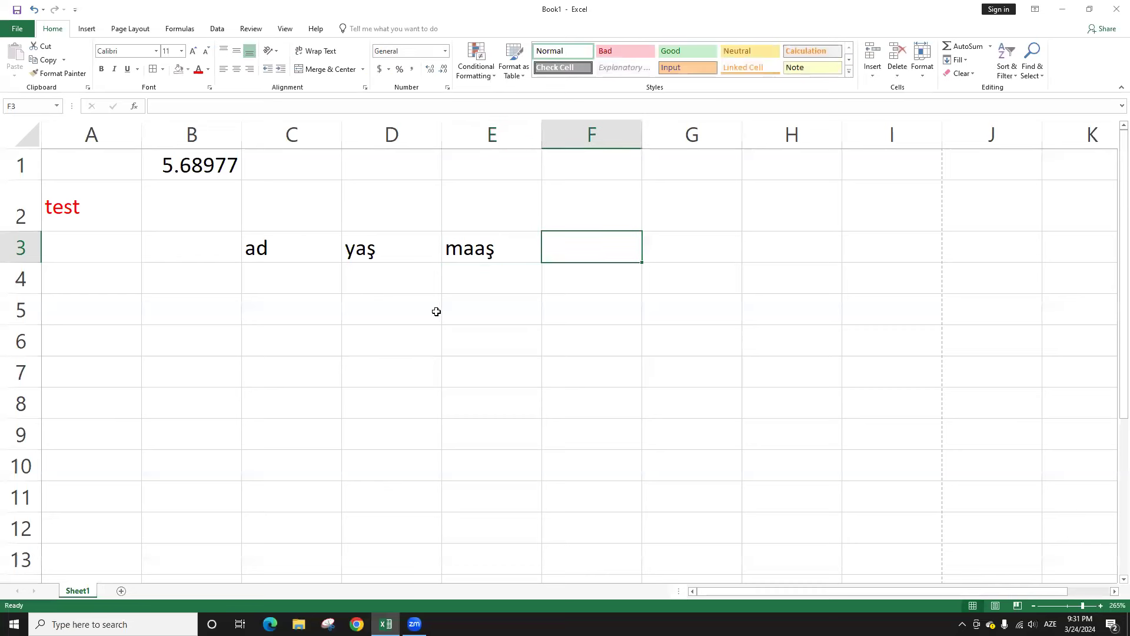
# Fill the first two rows with a name, ages 25 and 23, salaries 6500 and 5500.
pyautogui.click(315, 282)
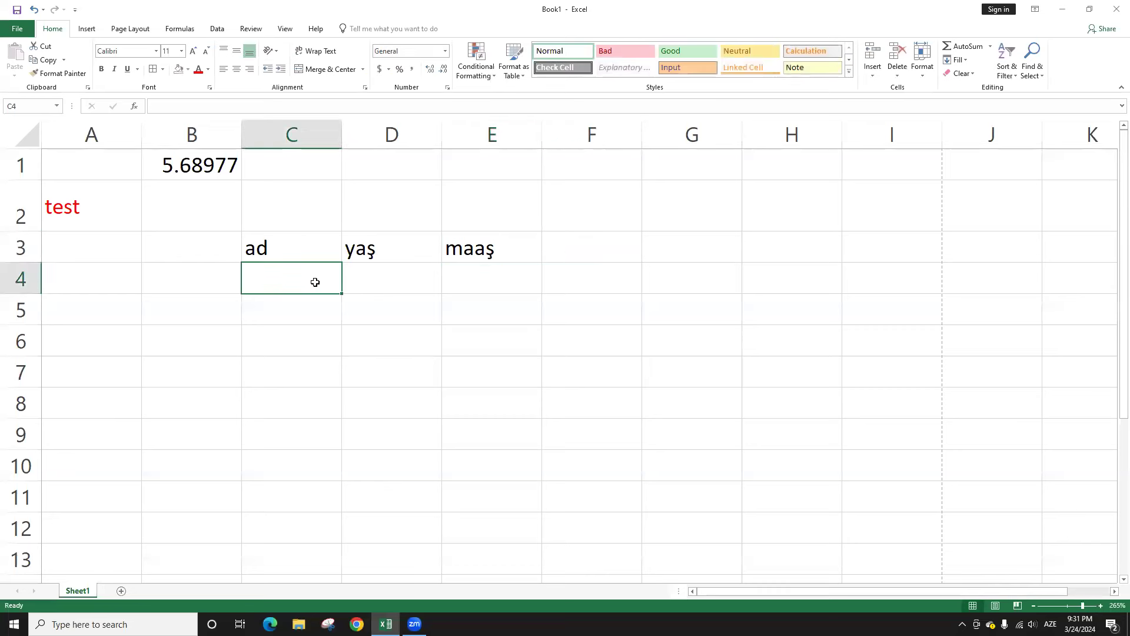
pyautogui.write('Əli')
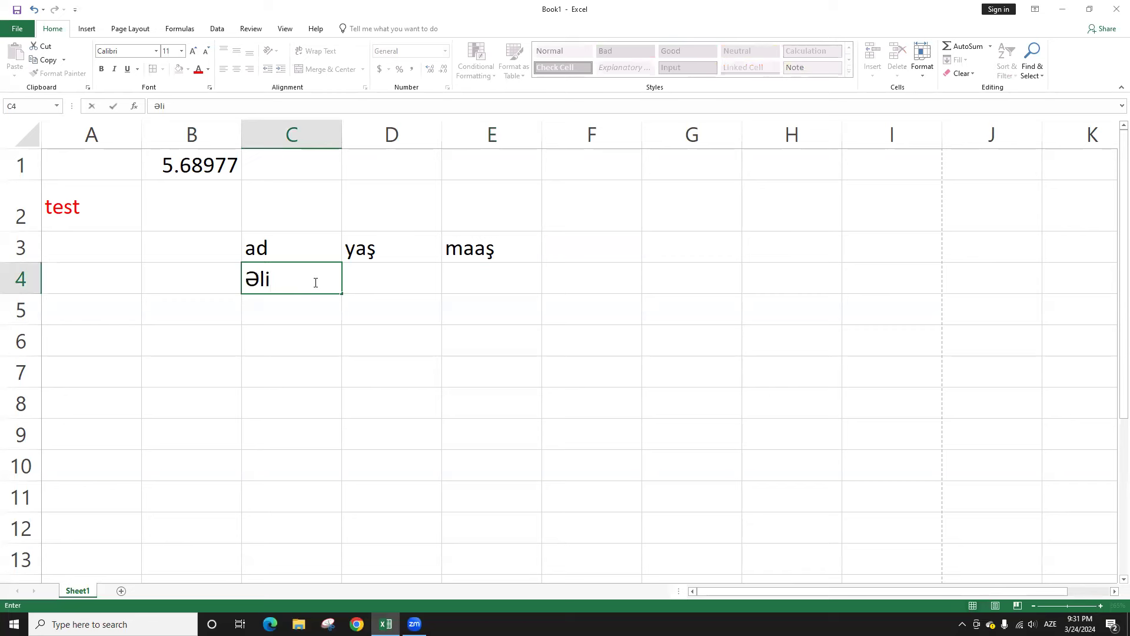
pyautogui.press('Tab')
pyautogui.write('25')
pyautogui.press('Tab')
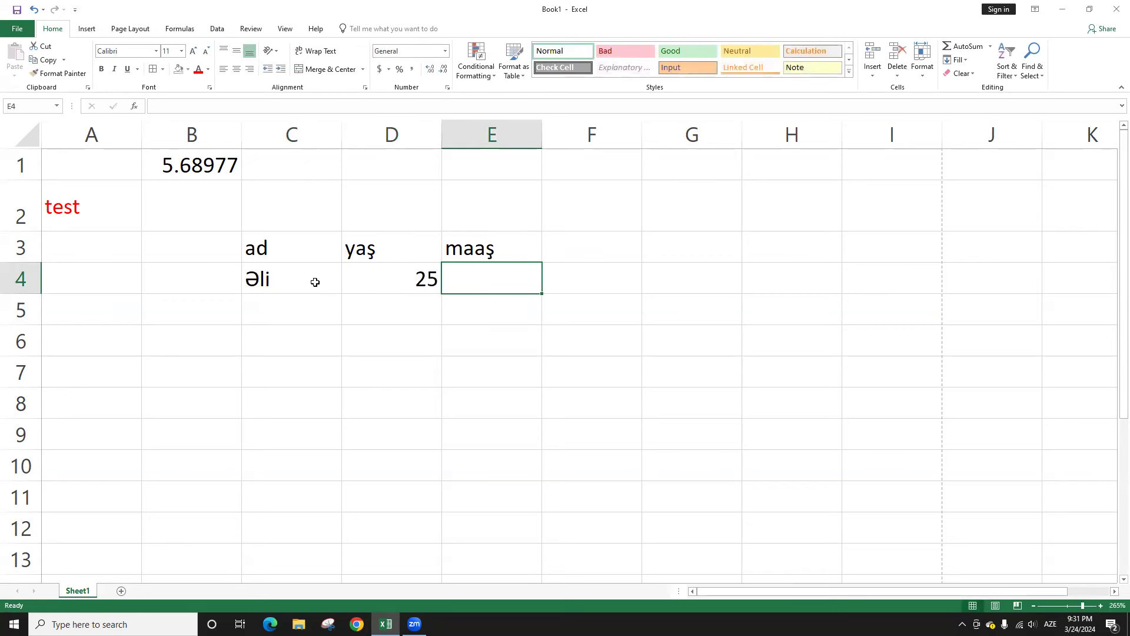
pyautogui.write('6500')
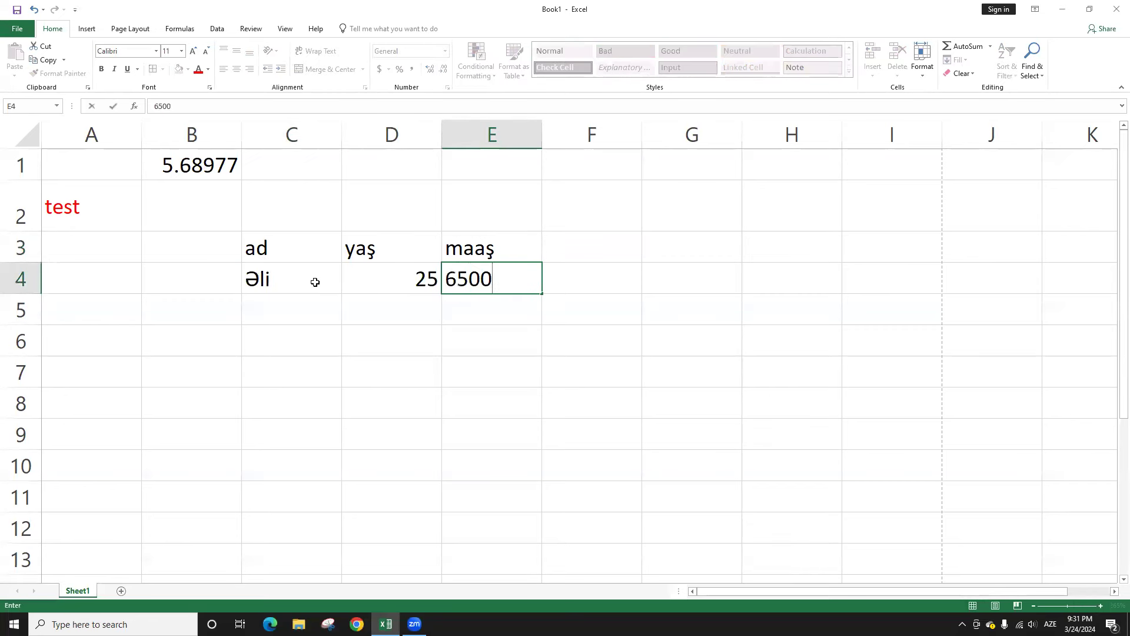
pyautogui.press('Return')
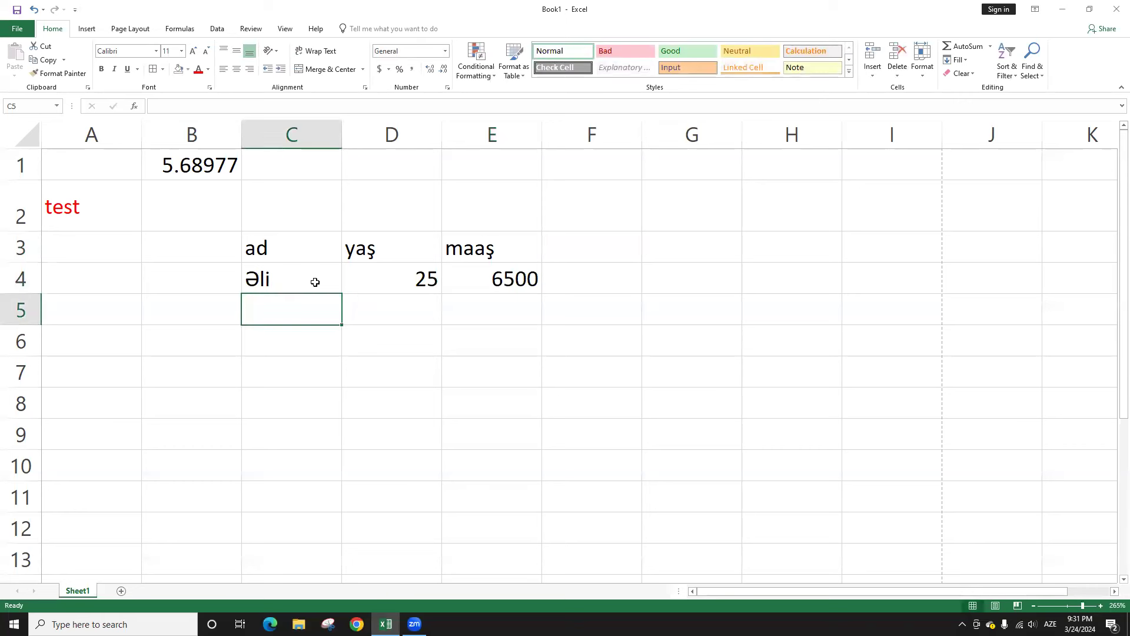
pyautogui.write('Fərid')
pyautogui.press('Tab')
pyautogui.write('23')
pyautogui.press('Tab')
pyautogui.write('5500')
pyautogui.click(275, 339)
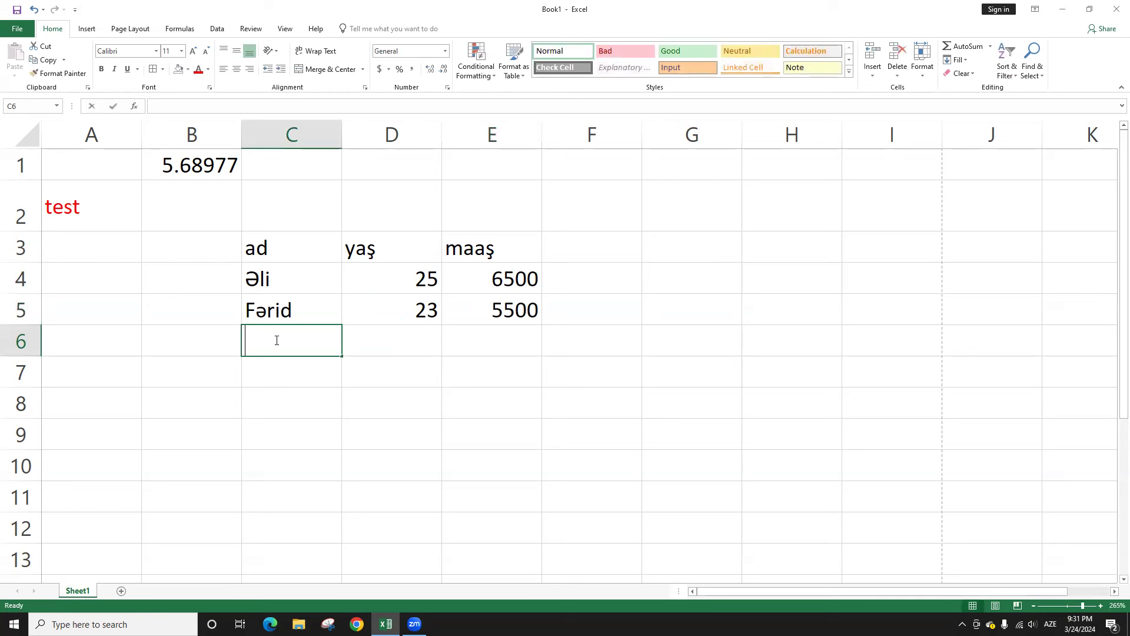
# Fill the last two rows with a name, ages 29 and 18, salaries 9500 and 1500.
pyautogui.write('Günay')
pyautogui.press('Tab')
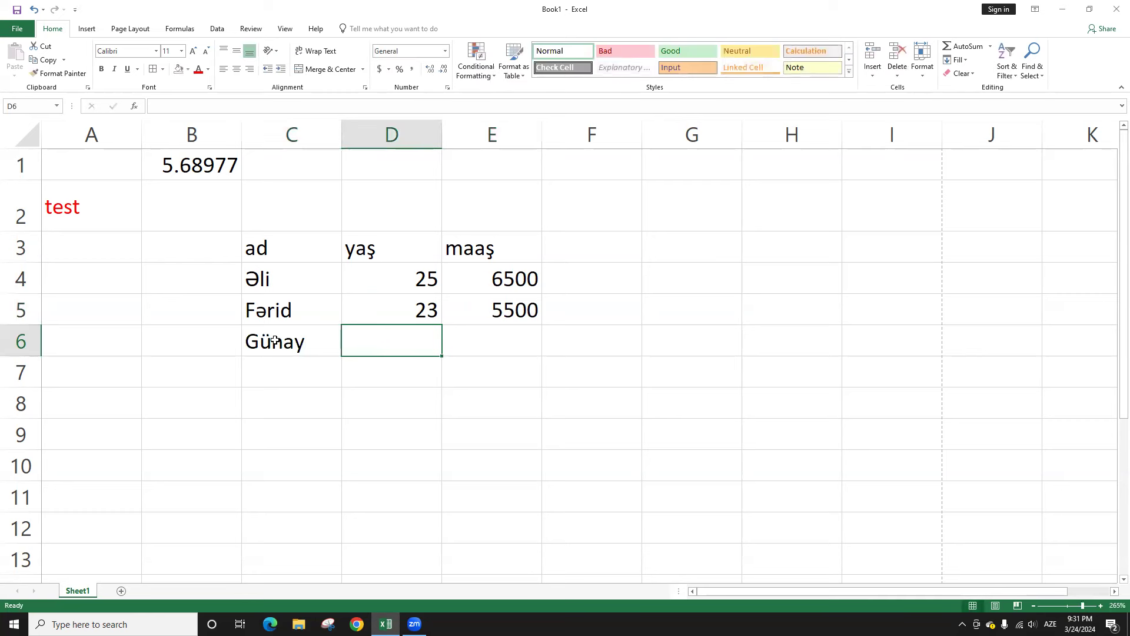
pyautogui.write('29')
pyautogui.press('Tab')
pyautogui.write('9500')
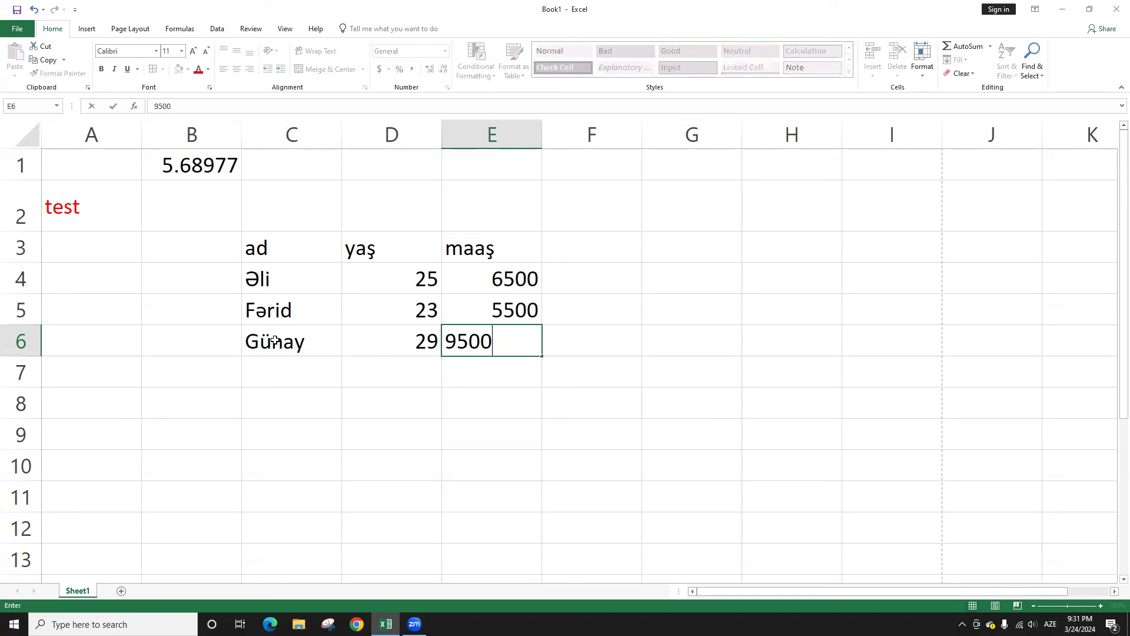
pyautogui.press('Return')
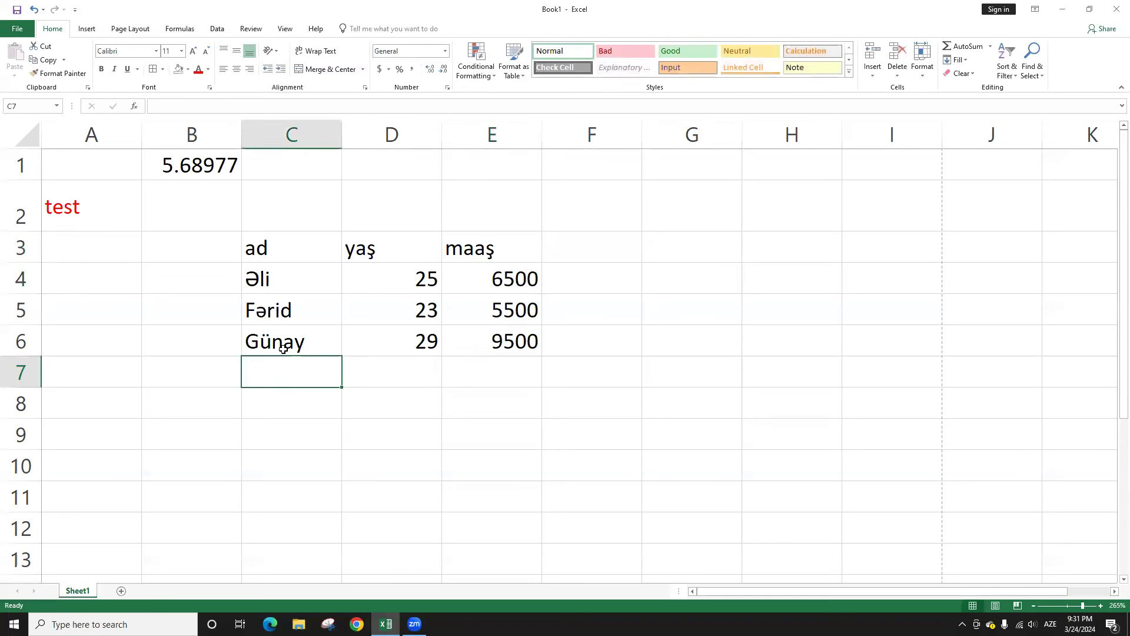
pyautogui.write('Günay')
pyautogui.press('Tab')
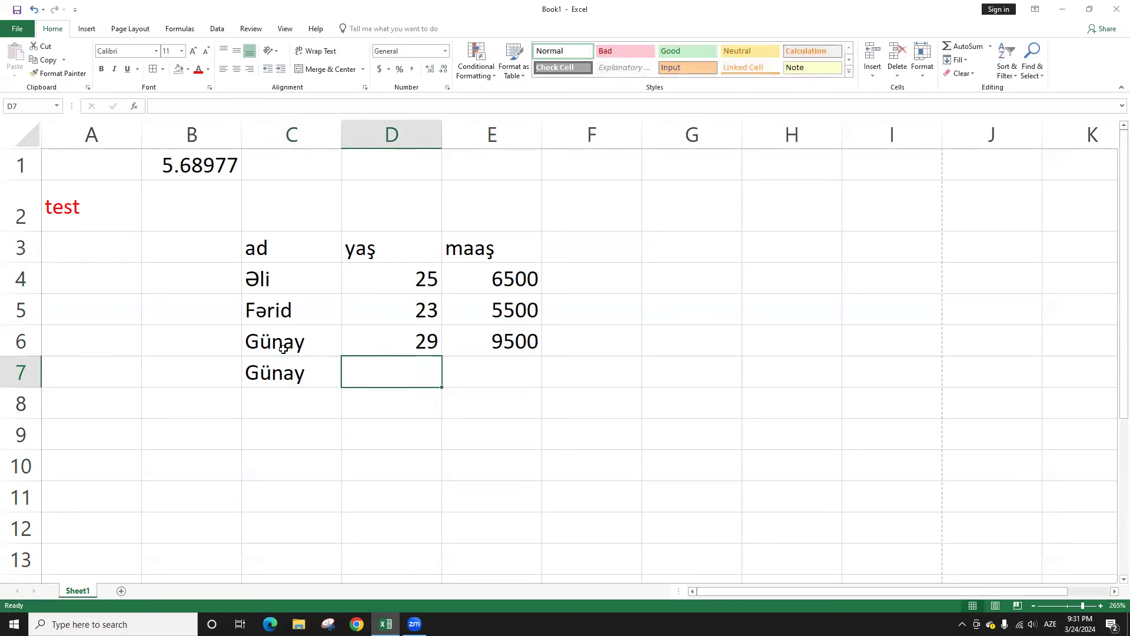
pyautogui.write('18')
pyautogui.press('Tab')
pyautogui.write('1500')
pyautogui.click(287, 274)
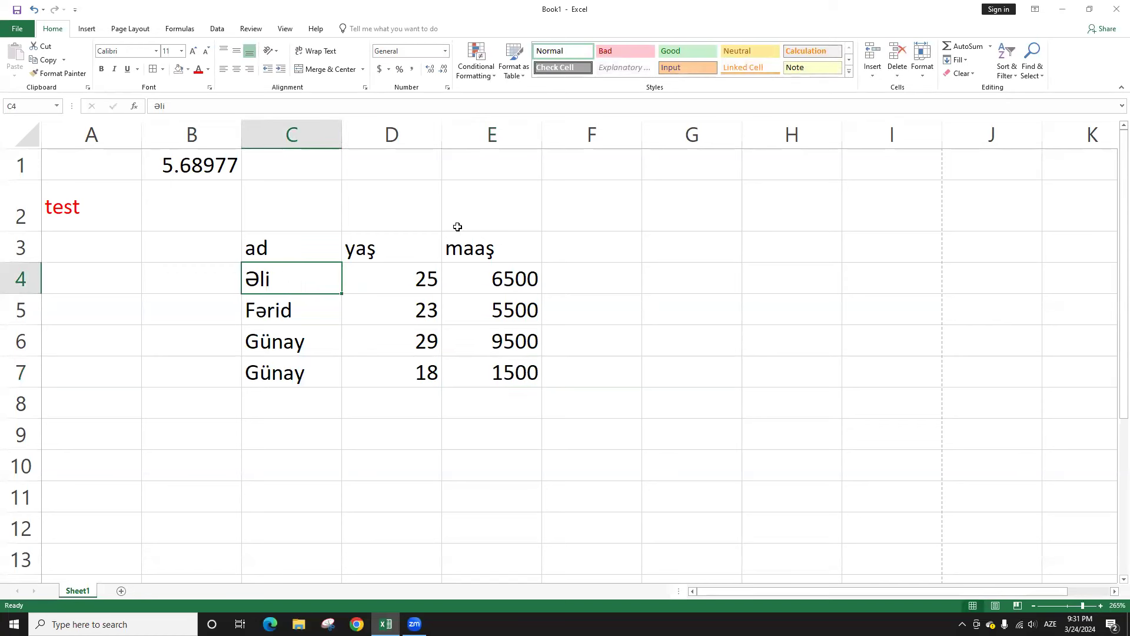
# Format C3:E7 as a table with headers, inspect it, then undo it.
pyautogui.moveTo(256, 249); pyautogui.dragTo(487, 379)
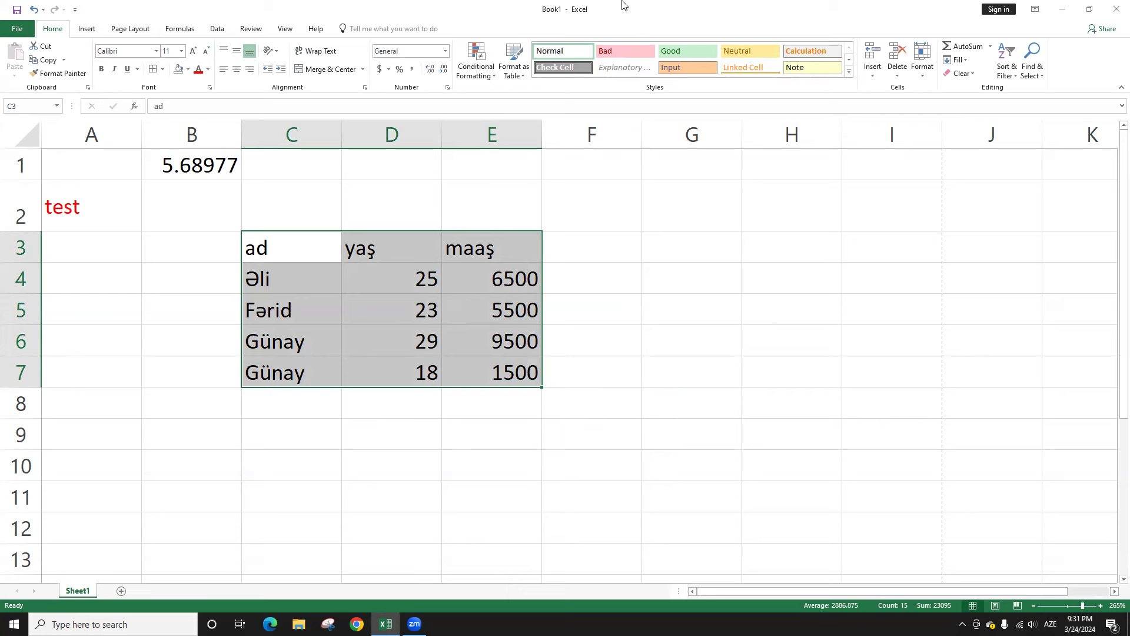
pyautogui.click(513, 63)
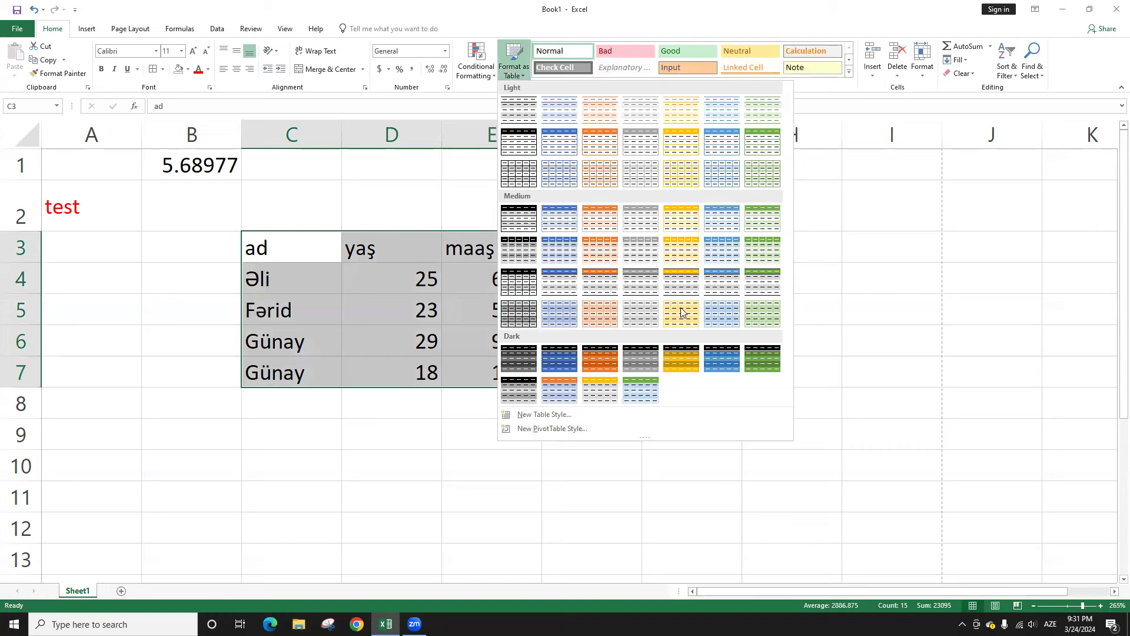
pyautogui.click(567, 286)
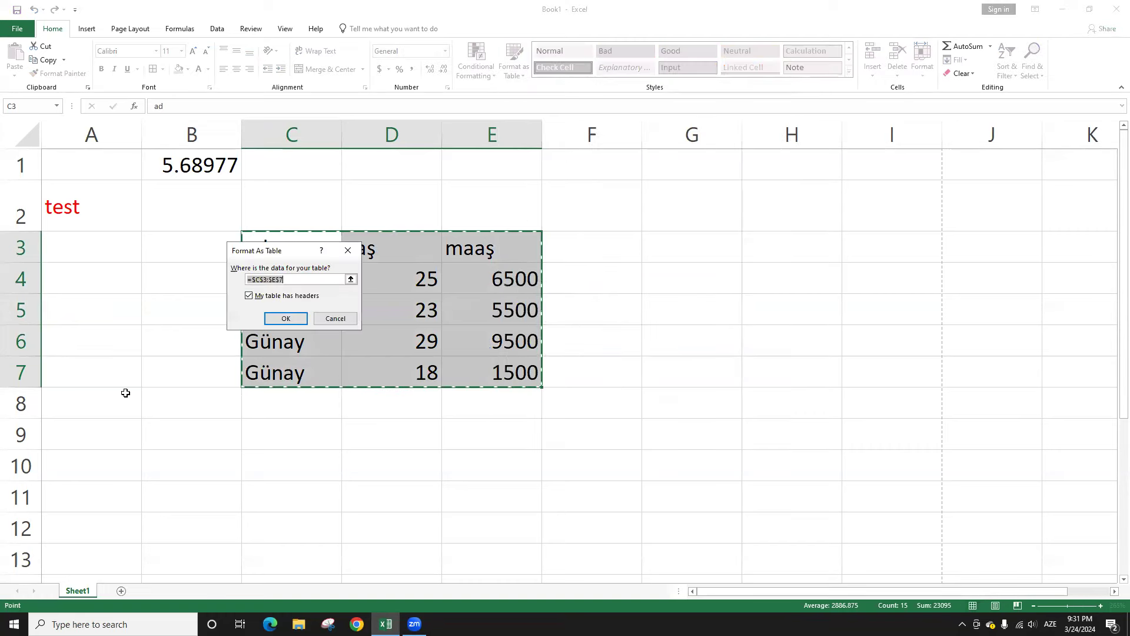
pyautogui.click(249, 296)
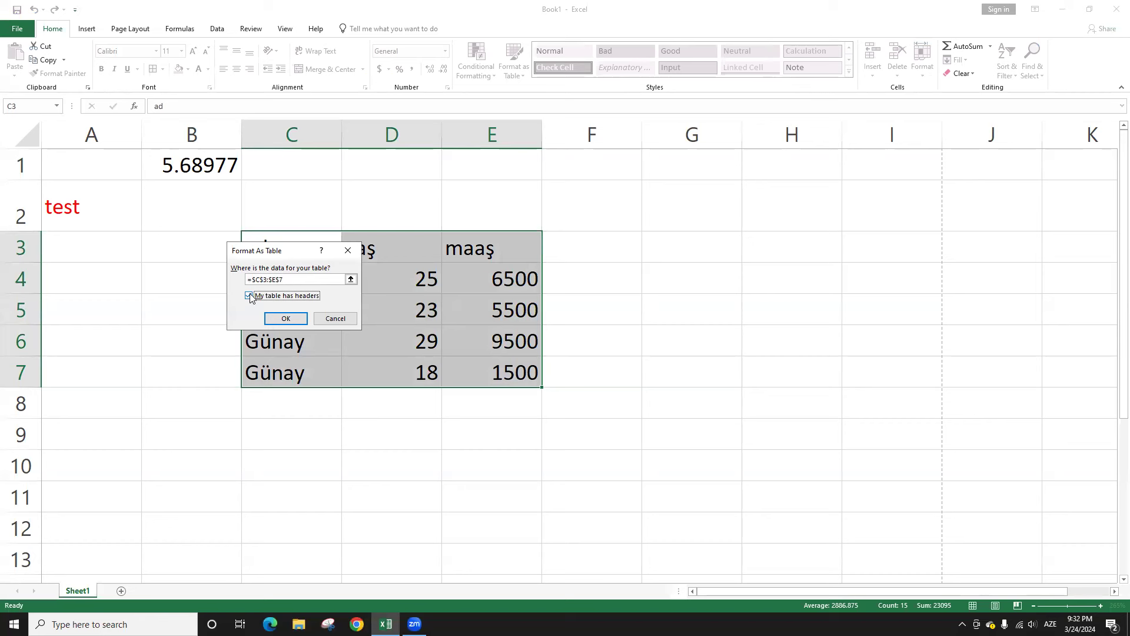
pyautogui.moveTo(297, 250)
pyautogui.mouseDown()
pyautogui.moveTo(305, 305)
pyautogui.moveTo(690, 155)
pyautogui.mouseUp()
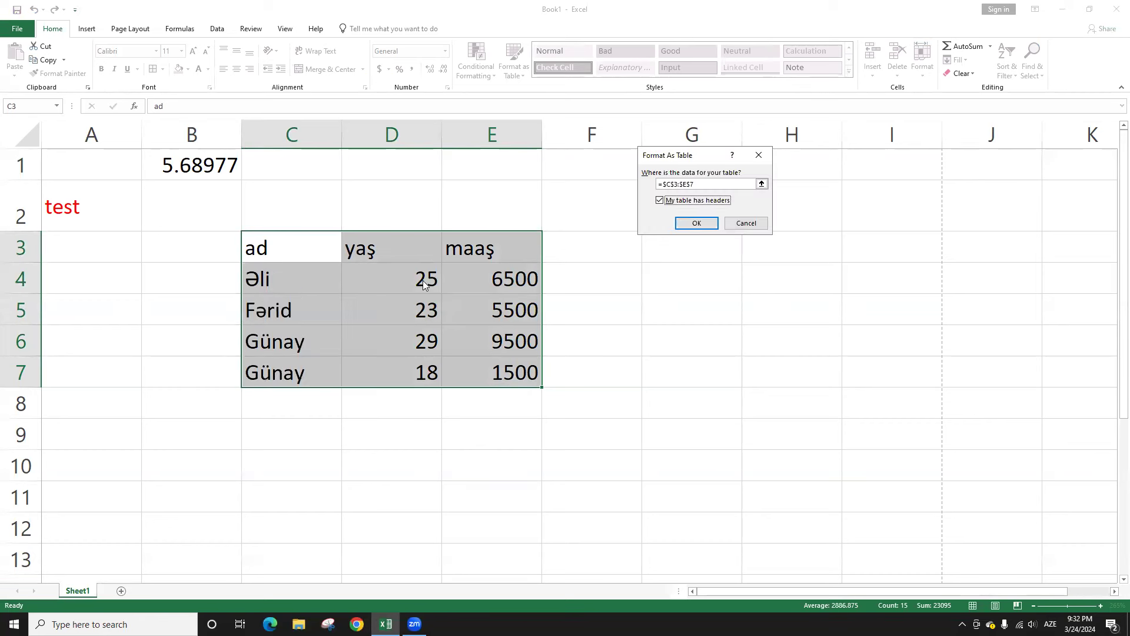
pyautogui.click(693, 223)
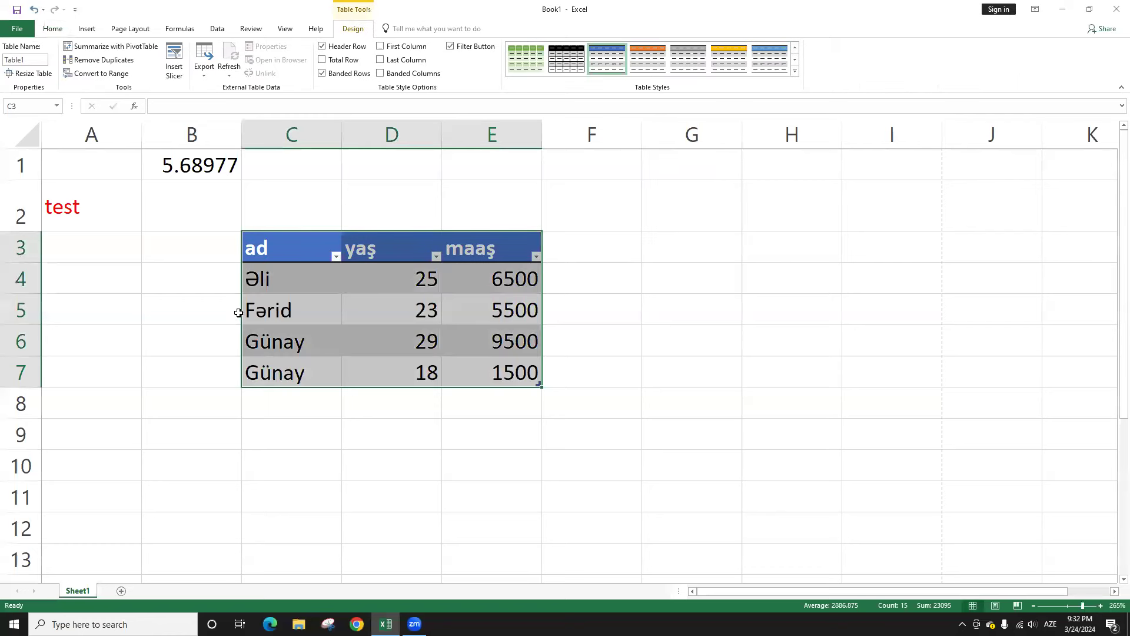
pyautogui.click(243, 283)
pyautogui.click(262, 235)
pyautogui.click(465, 250)
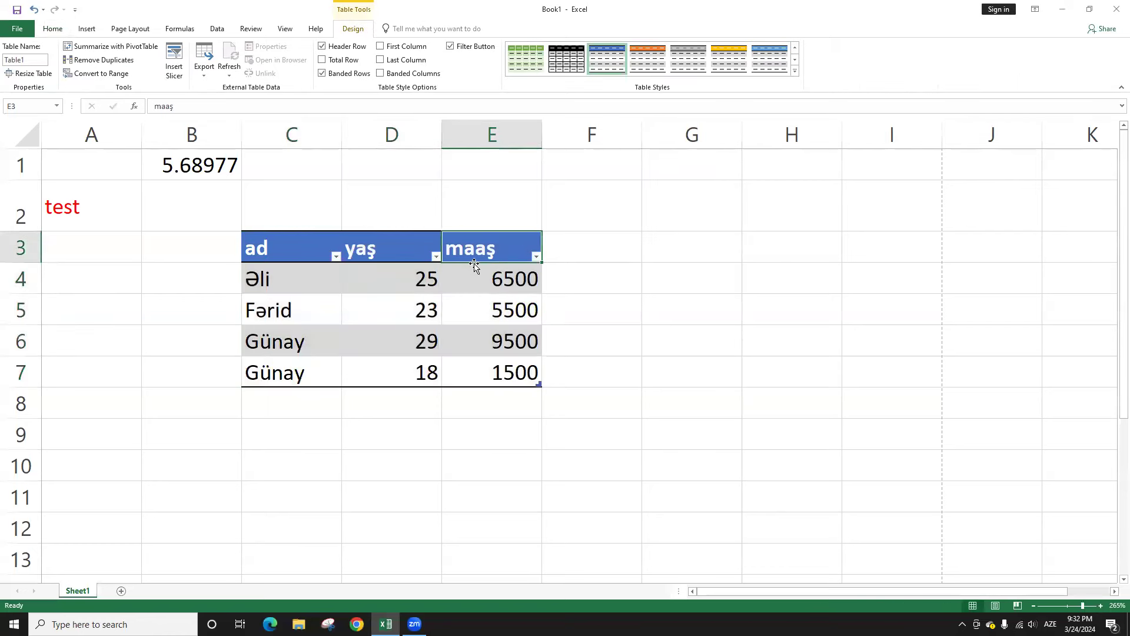
pyautogui.hotkey('ctrl', 'z')
# Try a blue medium table style without a header row, then undo it.
pyautogui.click(510, 65)
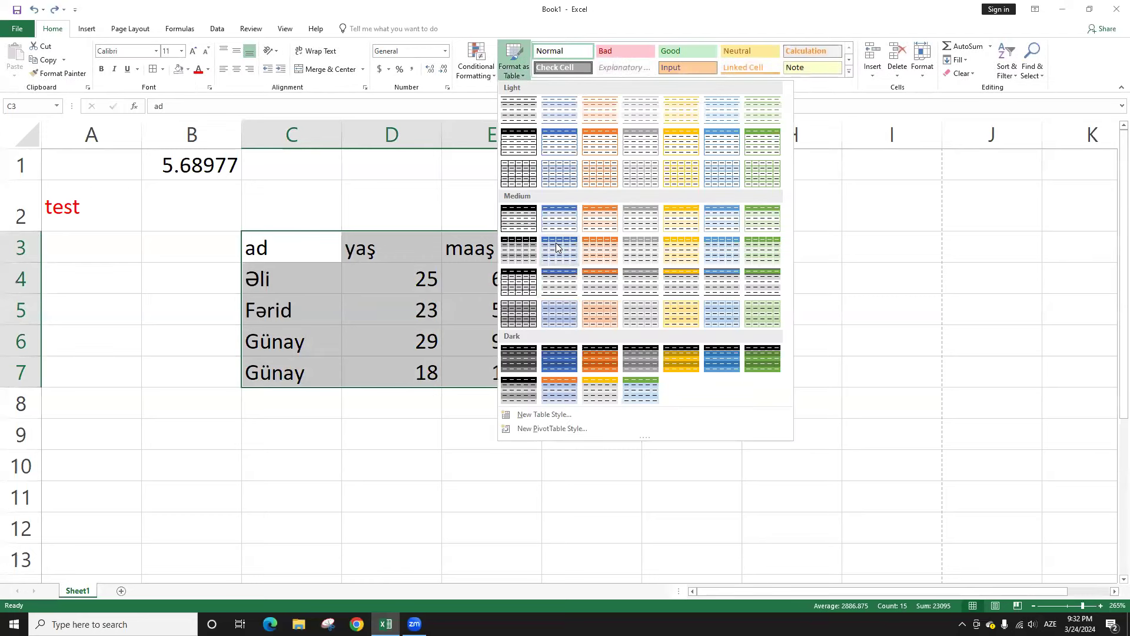
pyautogui.click(556, 248)
pyautogui.click(653, 199)
pyautogui.click(694, 222)
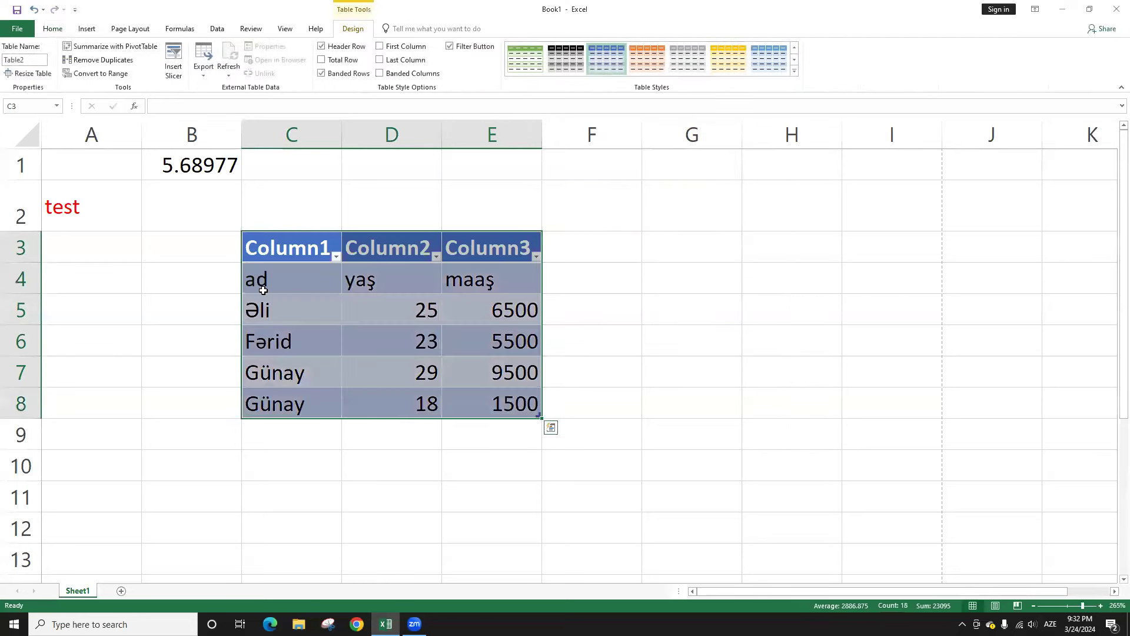
pyautogui.click(263, 290)
pyautogui.click(383, 280)
pyautogui.click(292, 247)
pyautogui.click(422, 252)
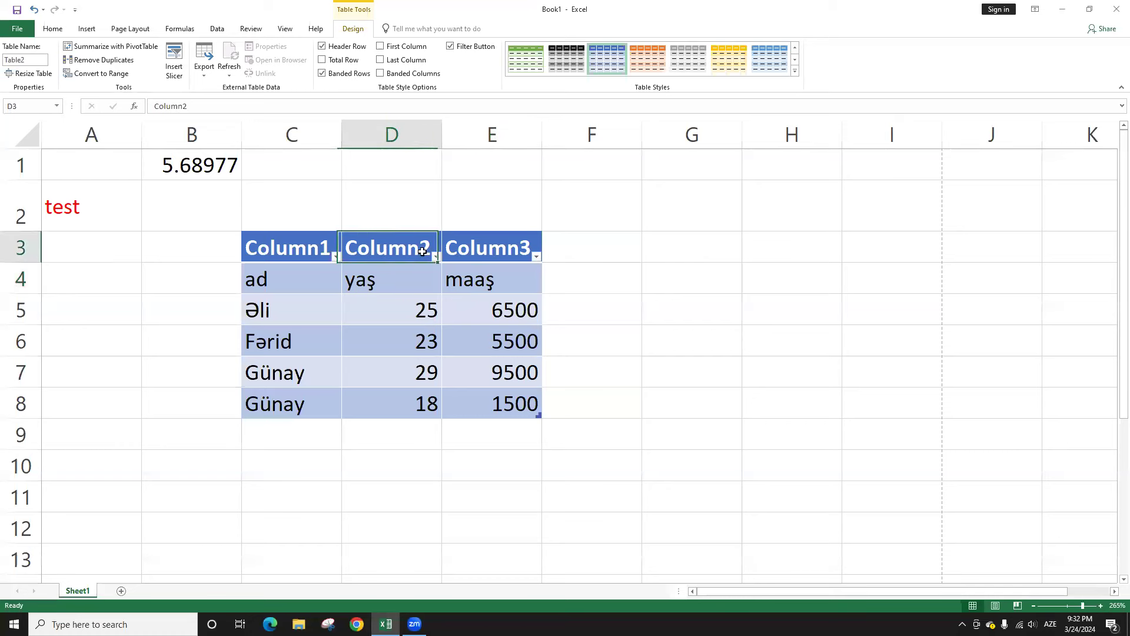
pyautogui.hotkey('ctrl', 'z')
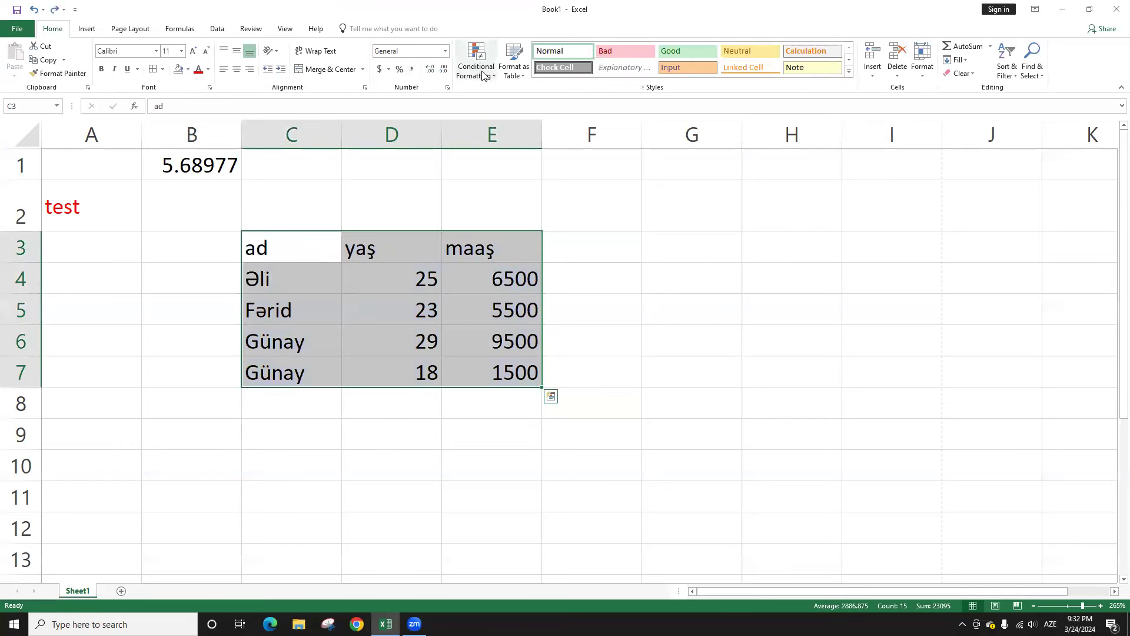
# Apply the blue table style to C3:E7 with ad, yaş, maaş as headers.
pyautogui.click(514, 66)
pyautogui.click(560, 247)
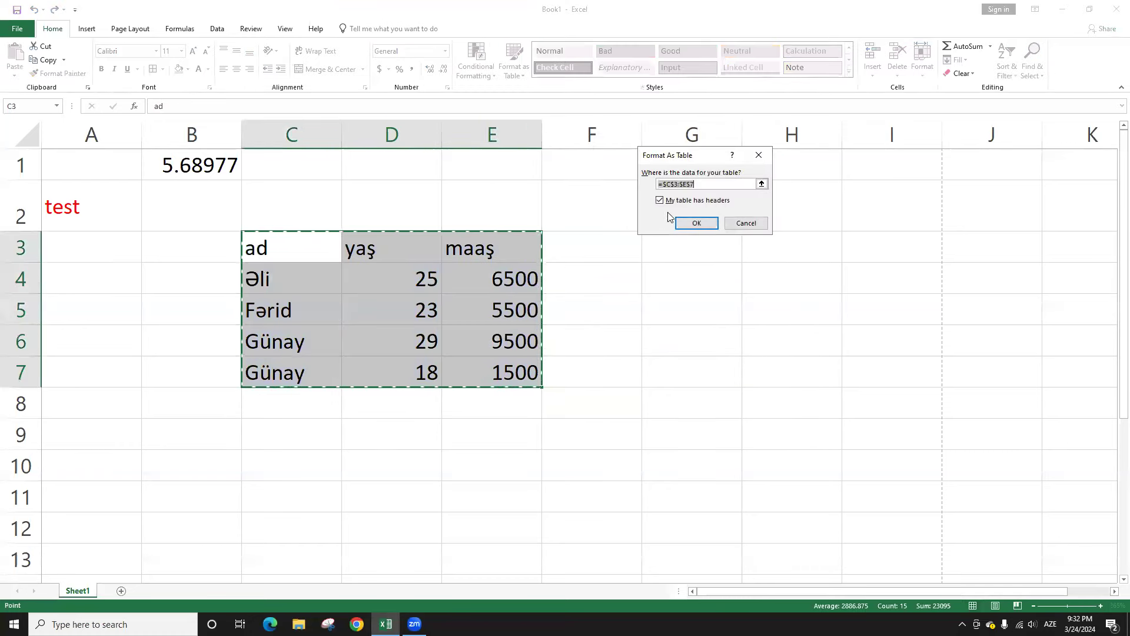
pyautogui.click(695, 222)
pyautogui.click(277, 286)
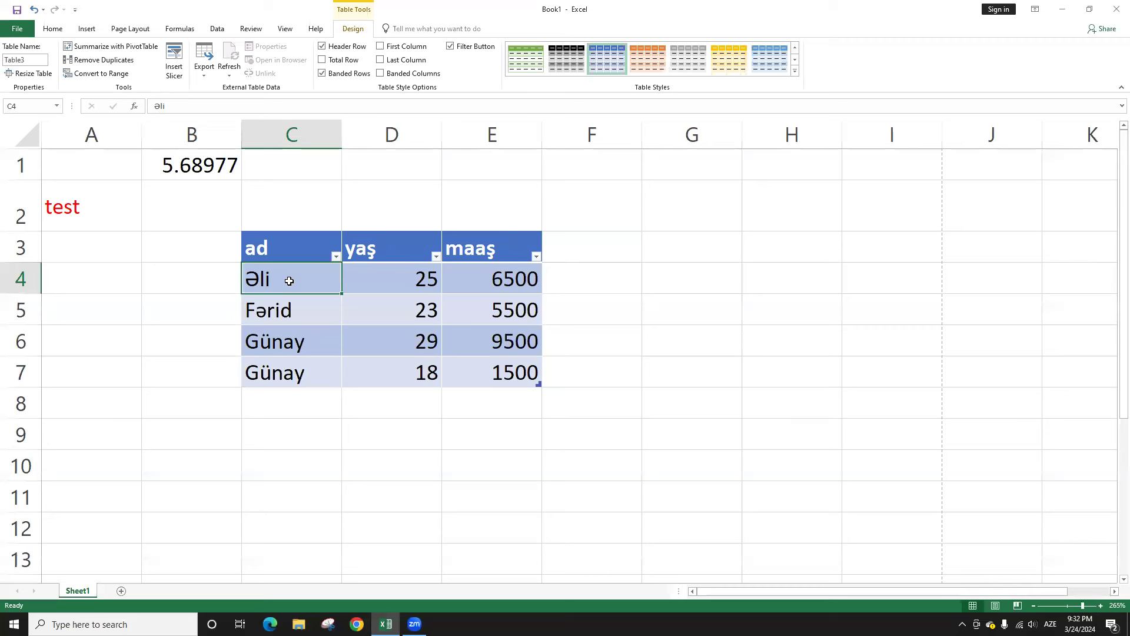
pyautogui.click(336, 256)
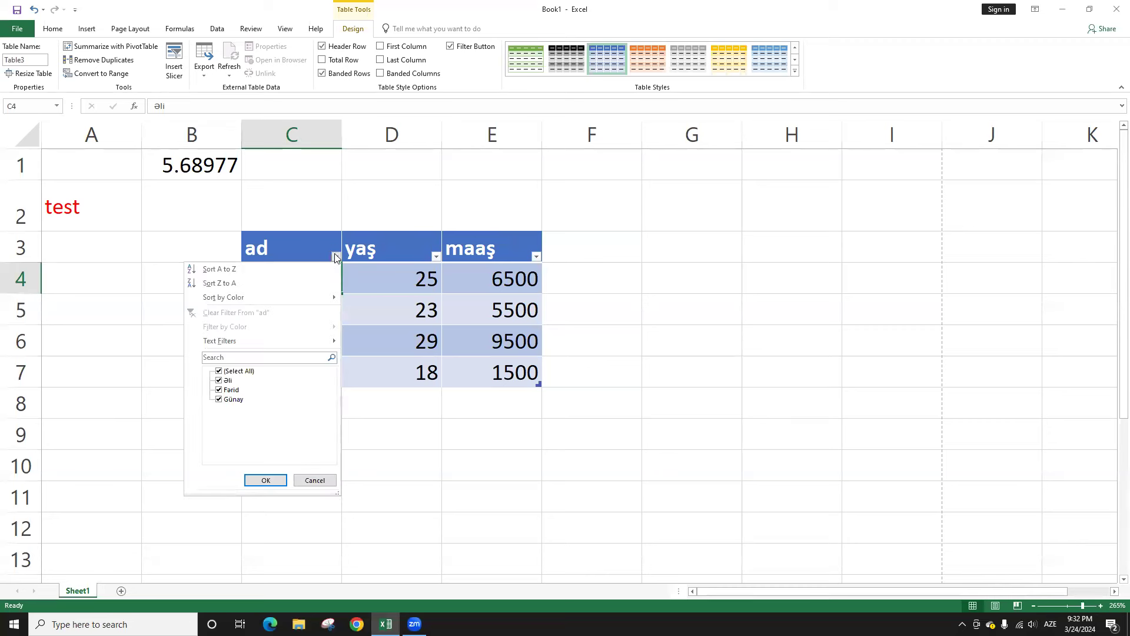
pyautogui.click(229, 390)
pyautogui.click(227, 380)
pyautogui.click(266, 480)
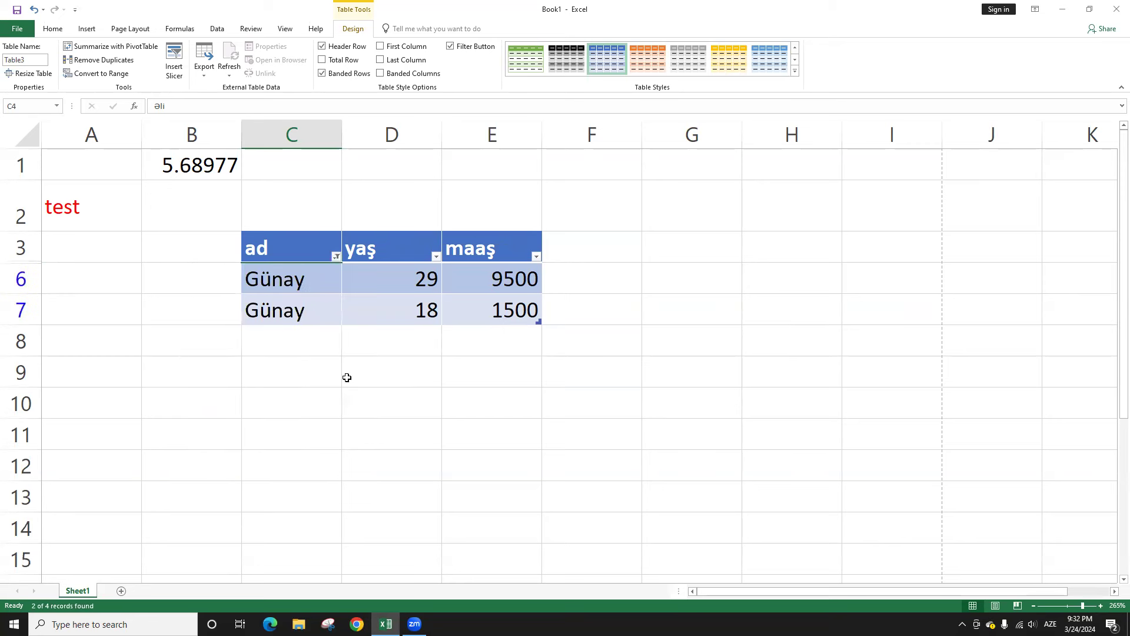
pyautogui.hotkey('ctrl', 'z')
pyautogui.click(537, 256)
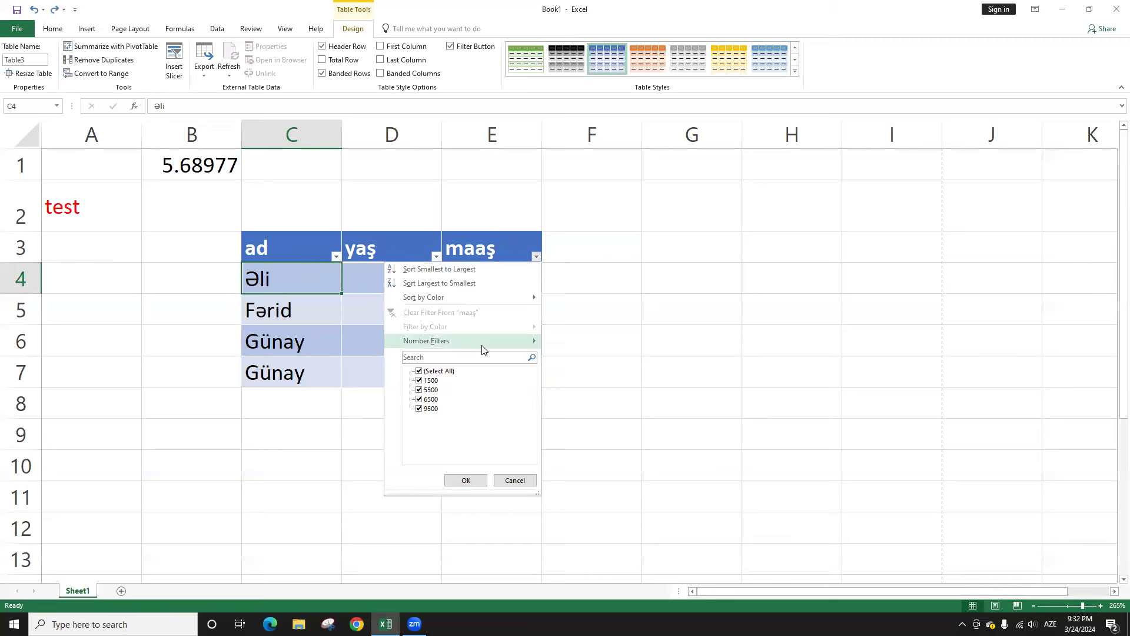
pyautogui.click(579, 370)
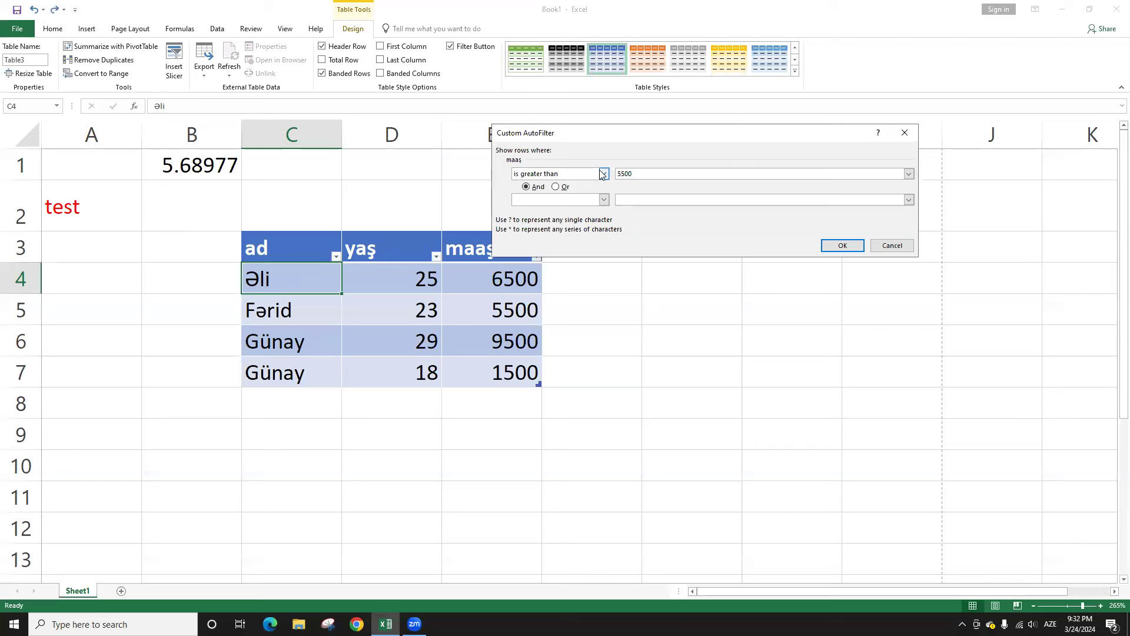
pyautogui.press('Return')
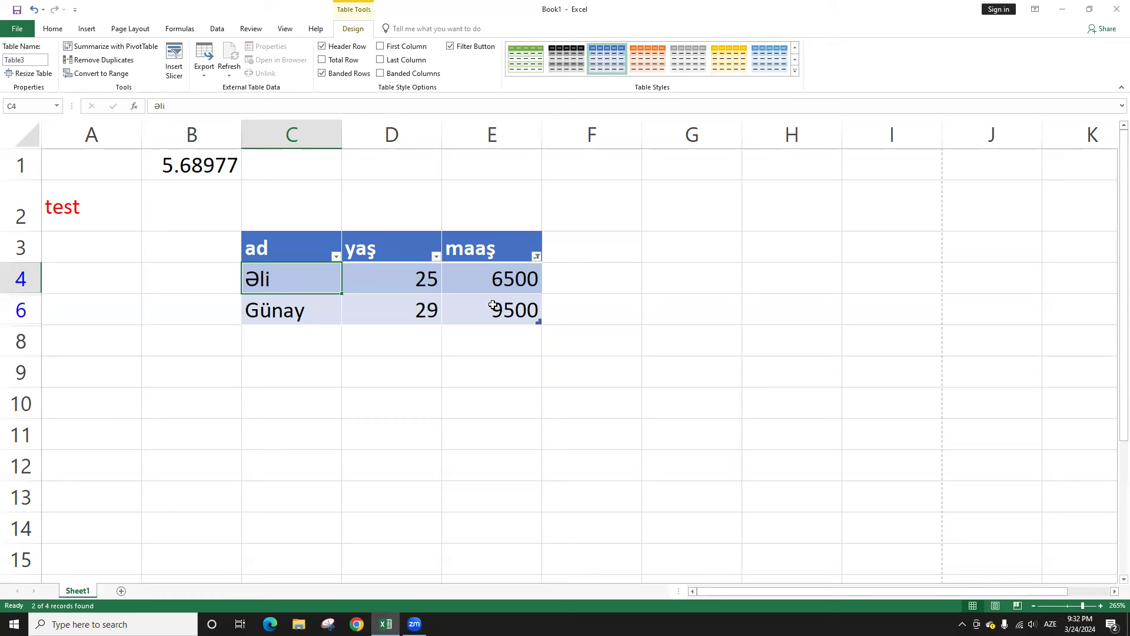
pyautogui.hotkey('ctrl', 'z')
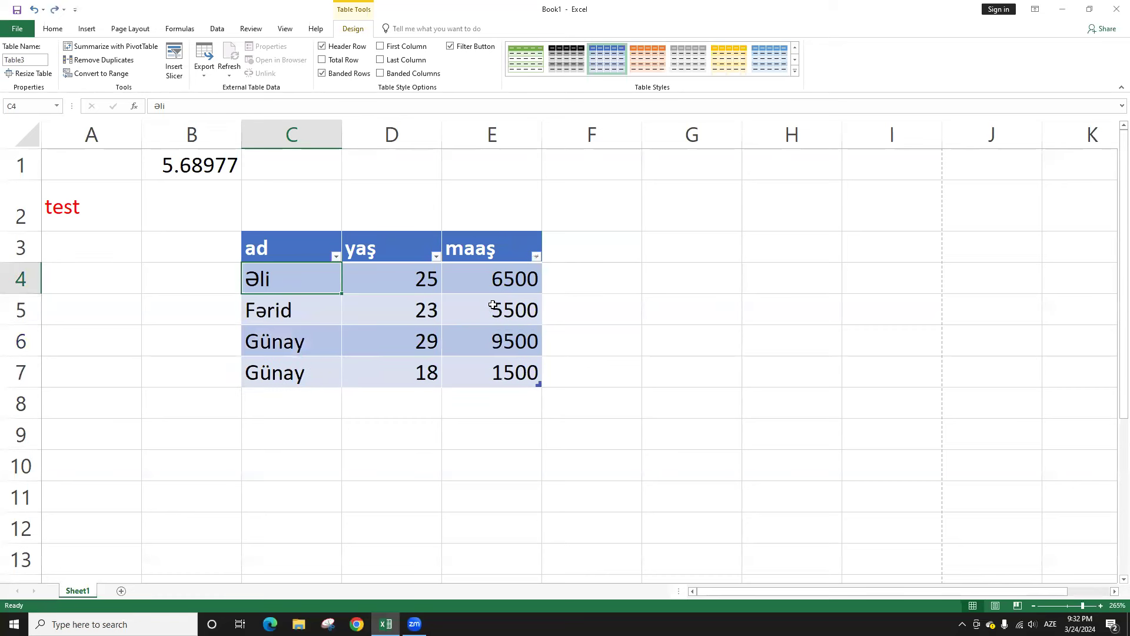
# Give empty cell E1 the Check Cell style, then view the Insert options and key hints.
pyautogui.click(52, 28)
pyautogui.click(457, 160)
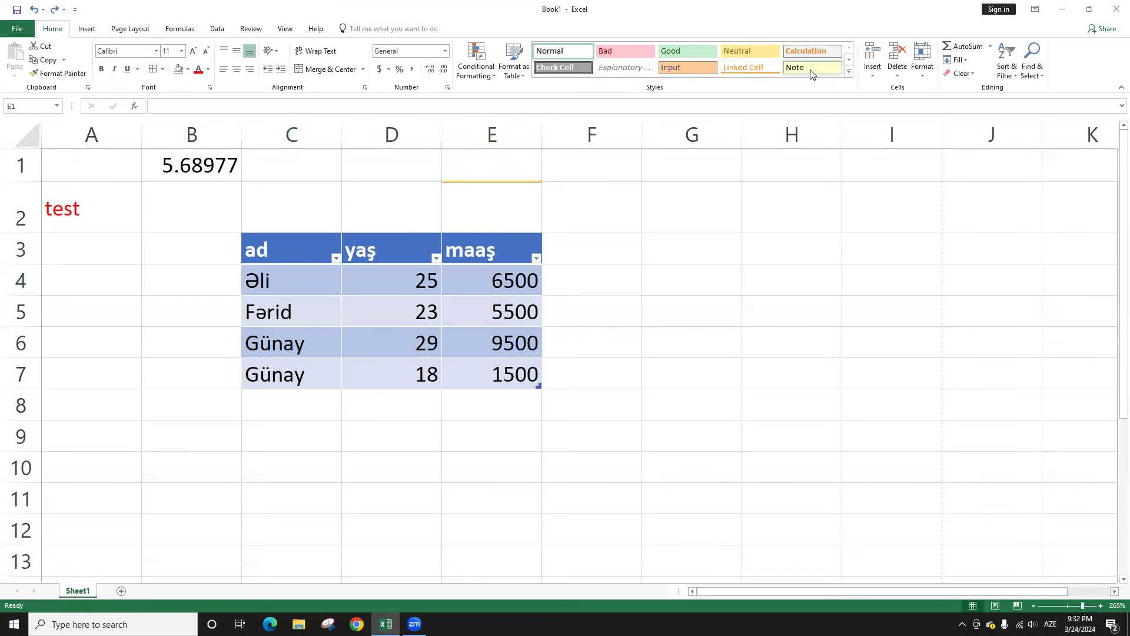
pyautogui.click(562, 67)
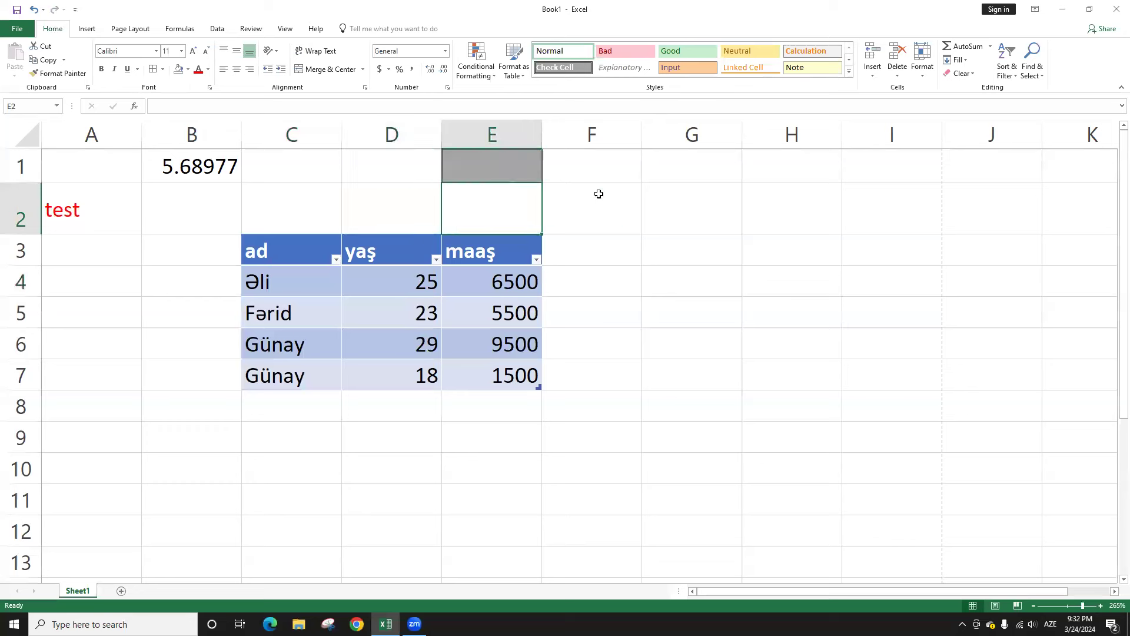
pyautogui.click(591, 168)
pyautogui.click(475, 174)
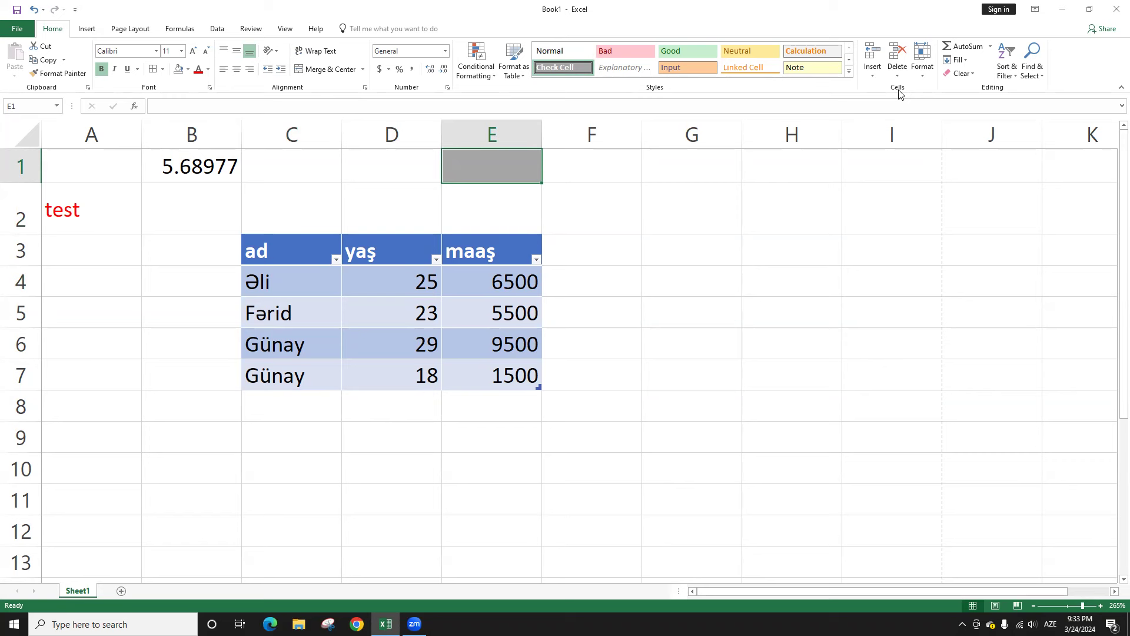
pyautogui.click(874, 75)
pyautogui.press('alt')
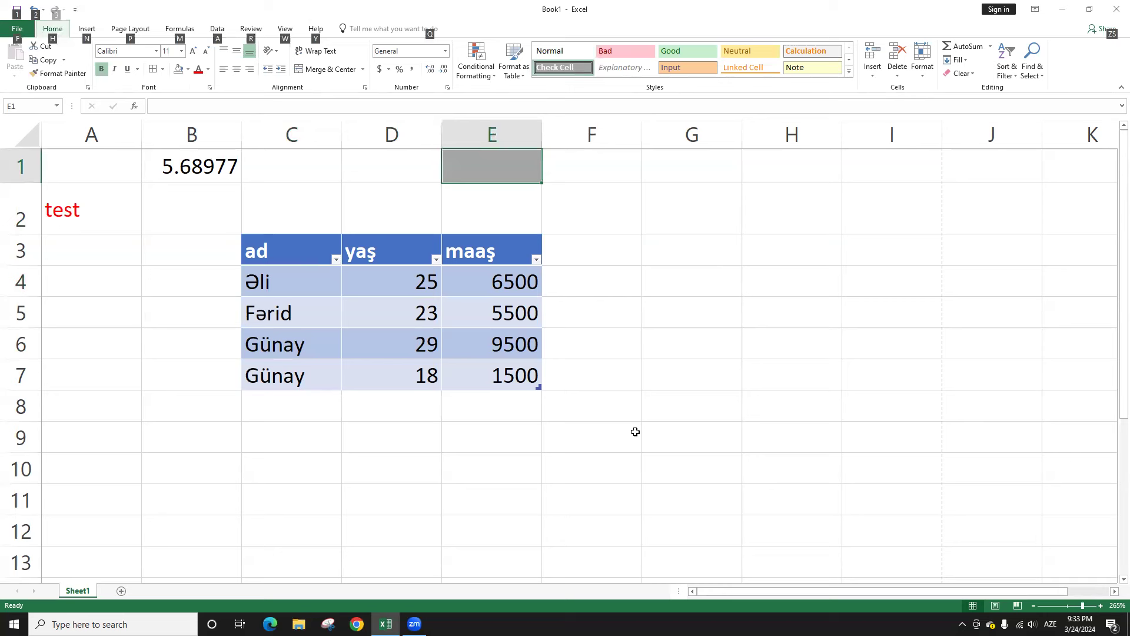
pyautogui.click(894, 77)
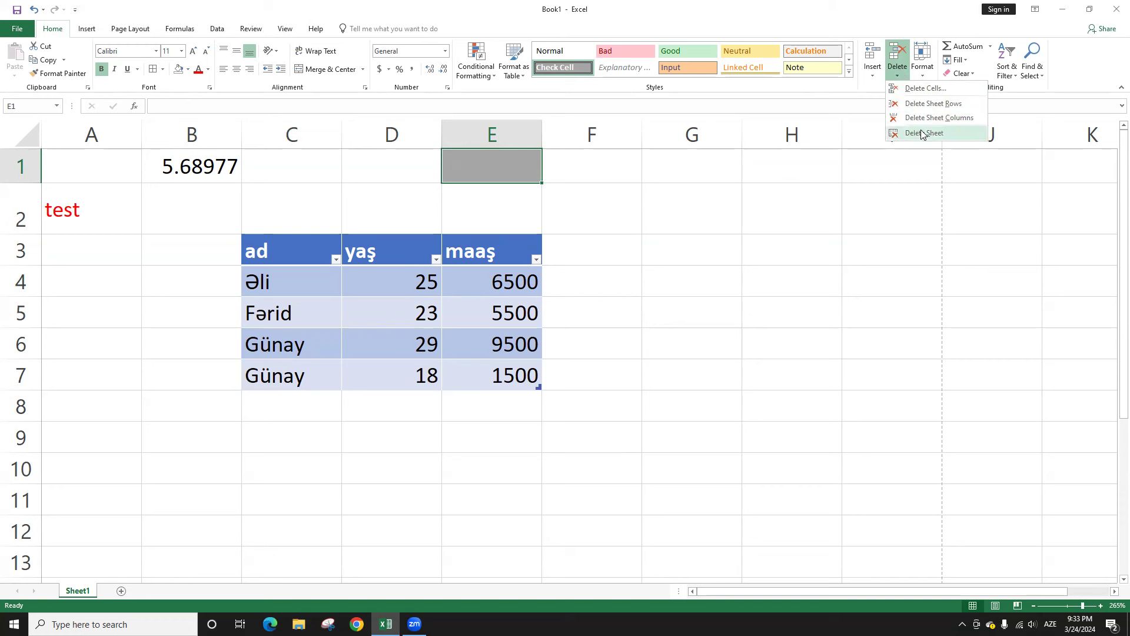
pyautogui.click(824, 139)
pyautogui.click(897, 59)
pyautogui.click(869, 191)
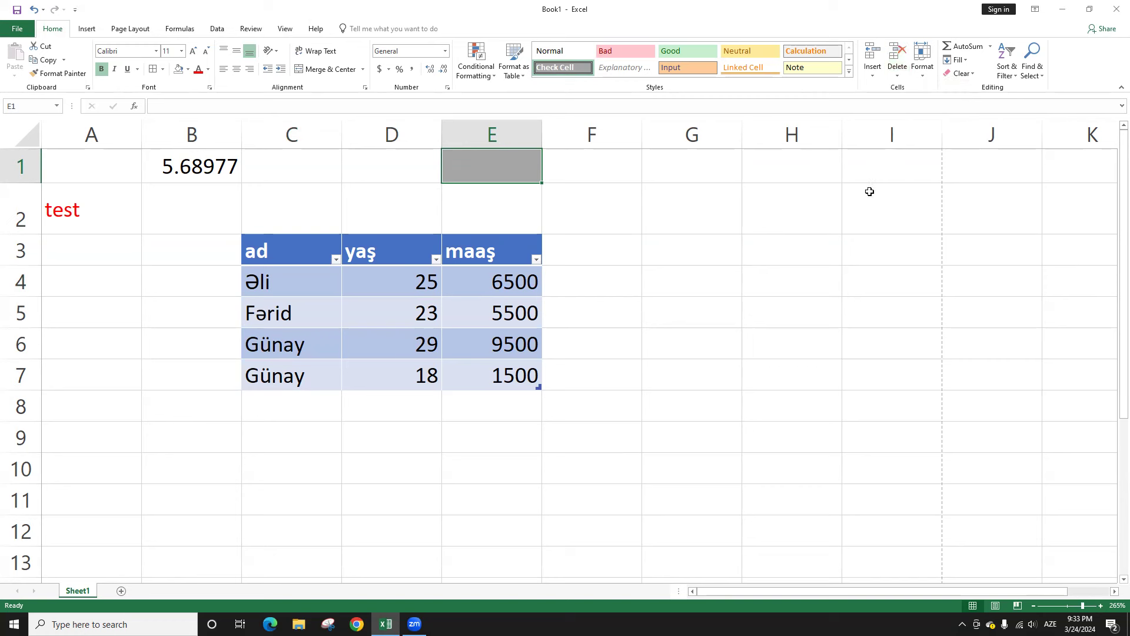
pyautogui.click(363, 122)
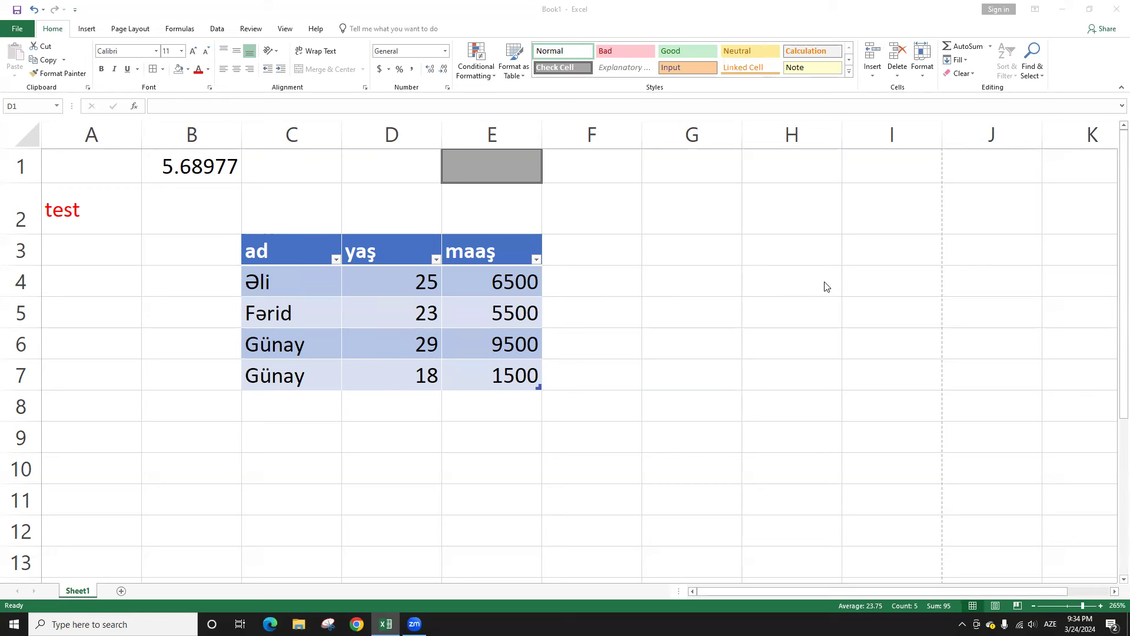
pyautogui.click(472, 133)
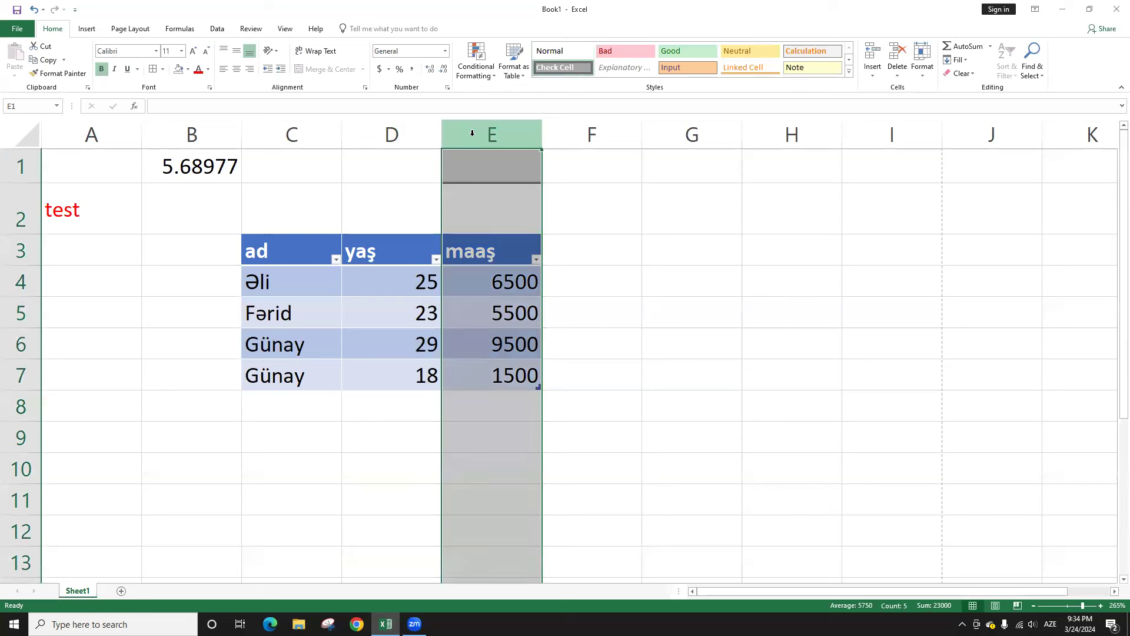
pyautogui.moveTo(492, 195)
pyautogui.mouseDown()
pyautogui.moveTo(468, 451)
pyautogui.moveTo(471, 422)
pyautogui.mouseUp()
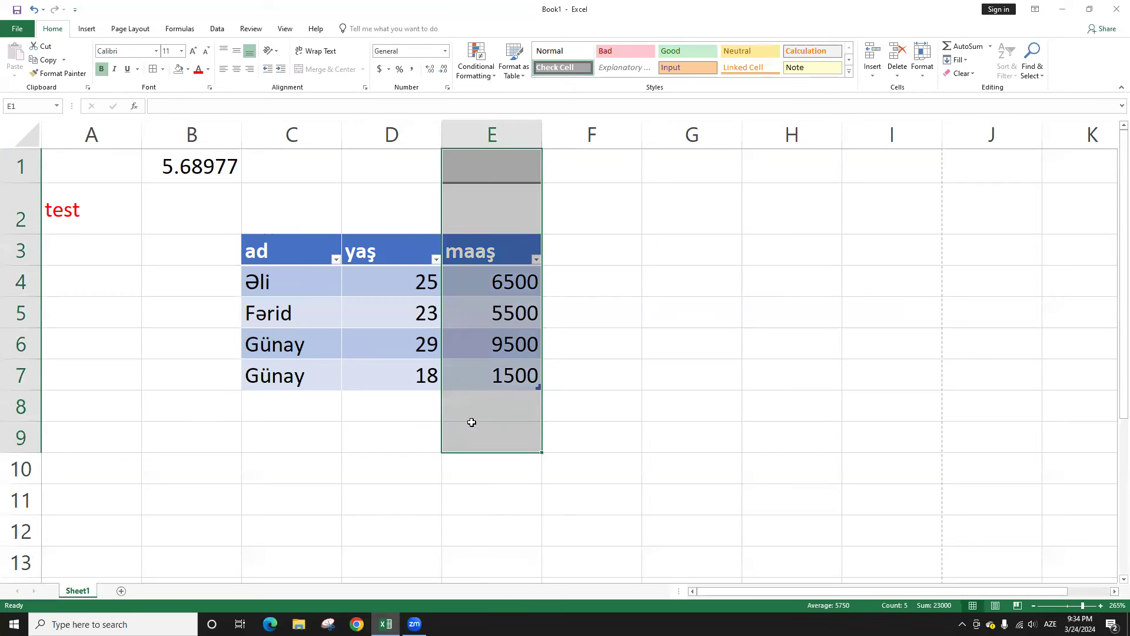
pyautogui.click(472, 134)
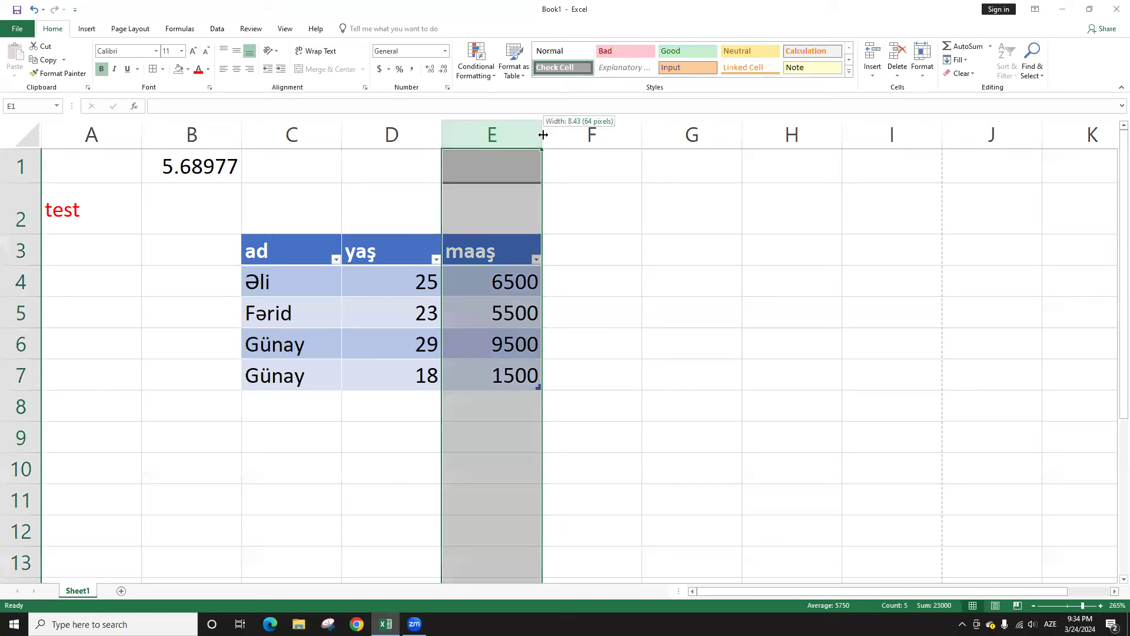
pyautogui.moveTo(542, 135); pyautogui.dragTo(512, 134)
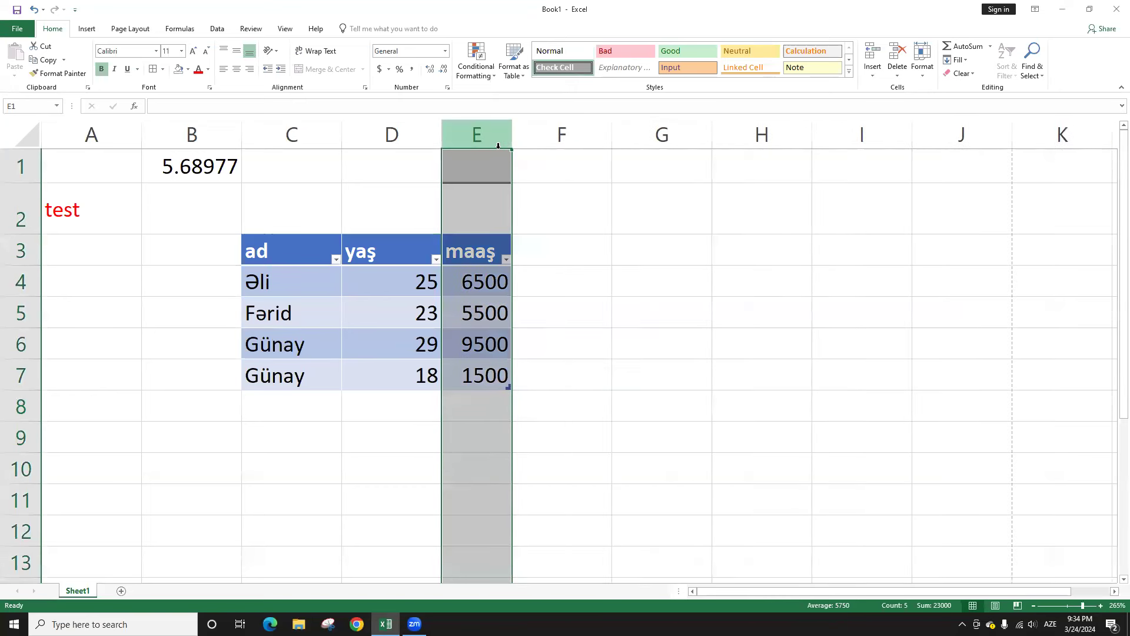
pyautogui.hotkey('ctrl', 'z')
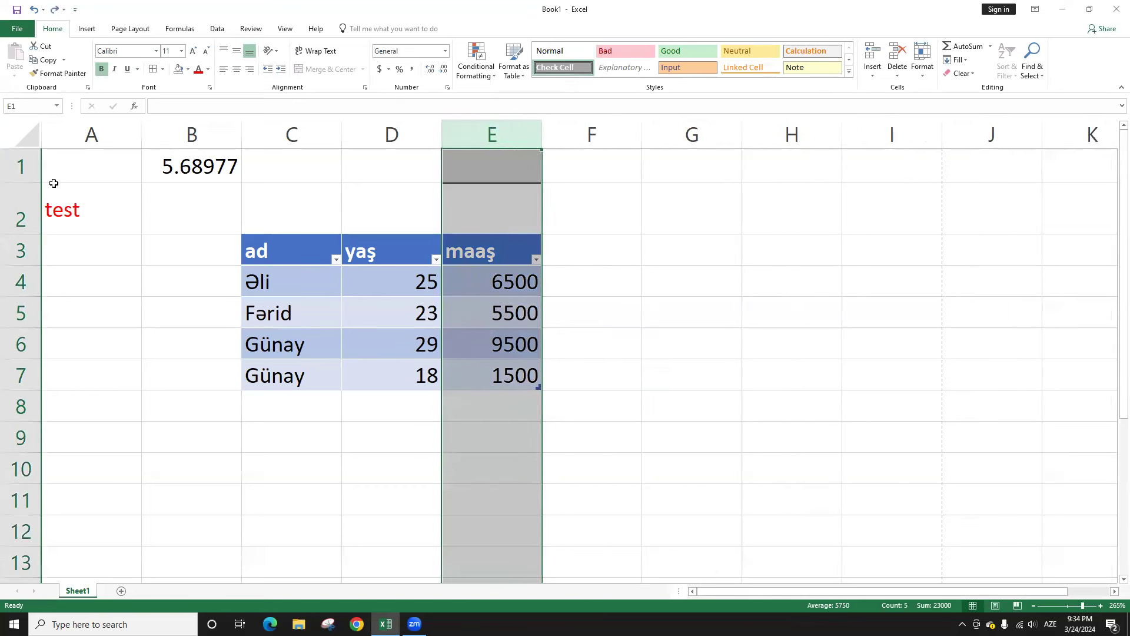
pyautogui.moveTo(18, 182); pyautogui.dragTo(17, 321)
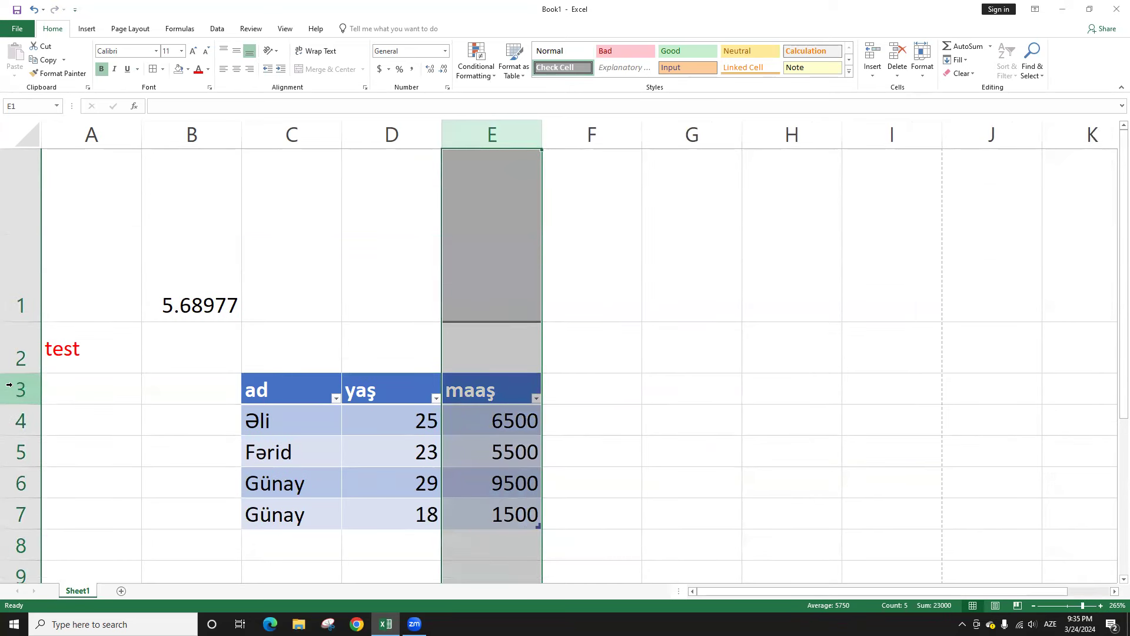
pyautogui.hotkey('ctrl', 'z')
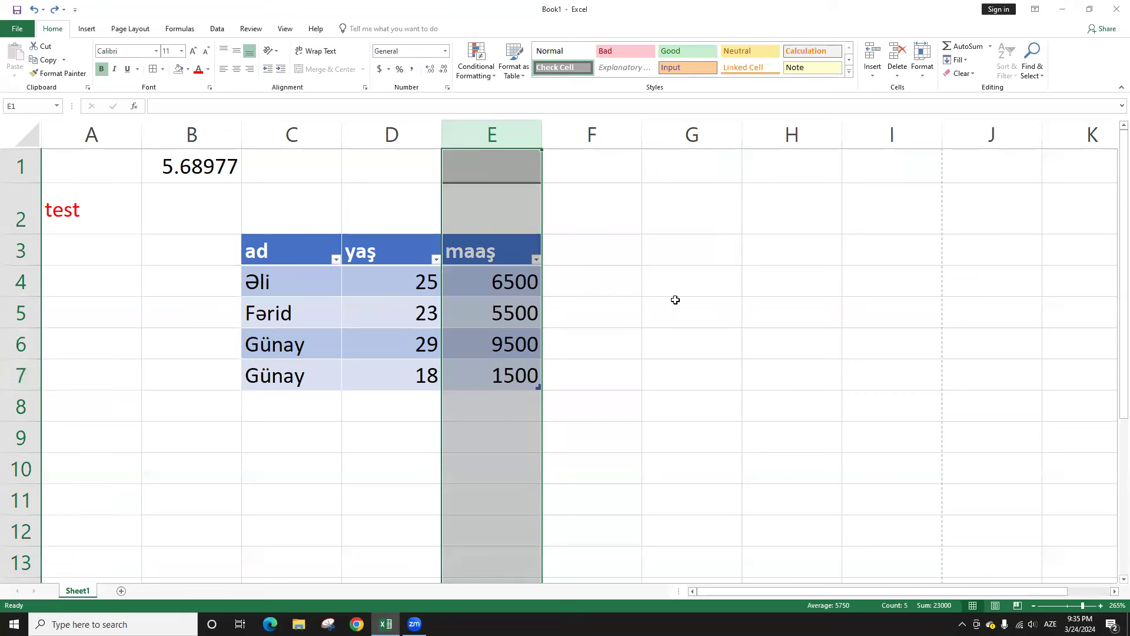
pyautogui.click(922, 62)
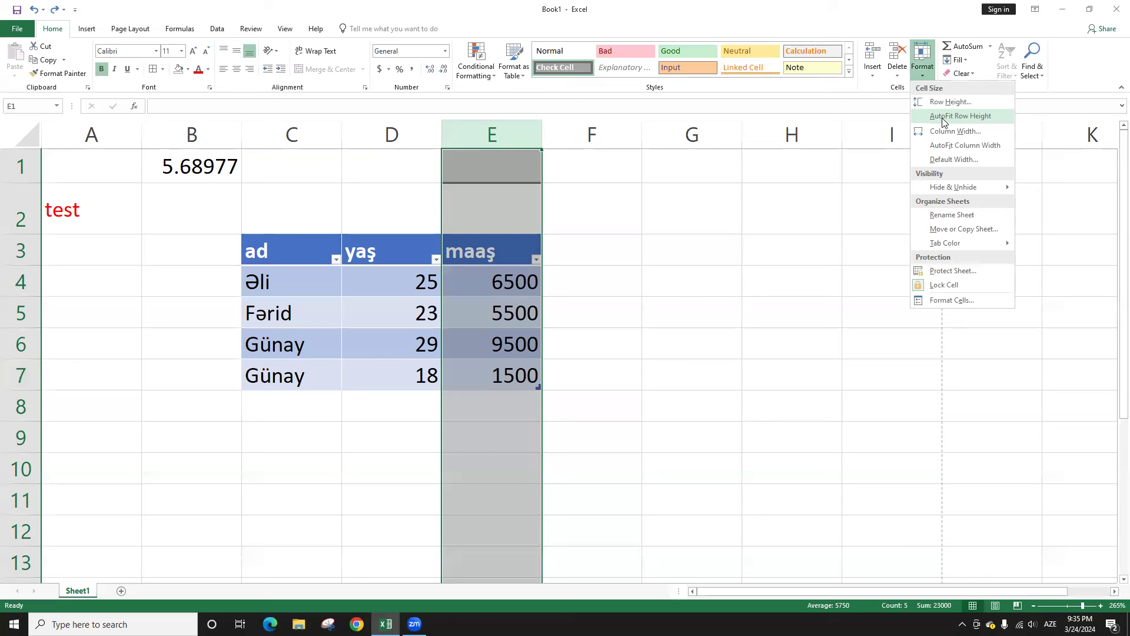
pyautogui.click(488, 206)
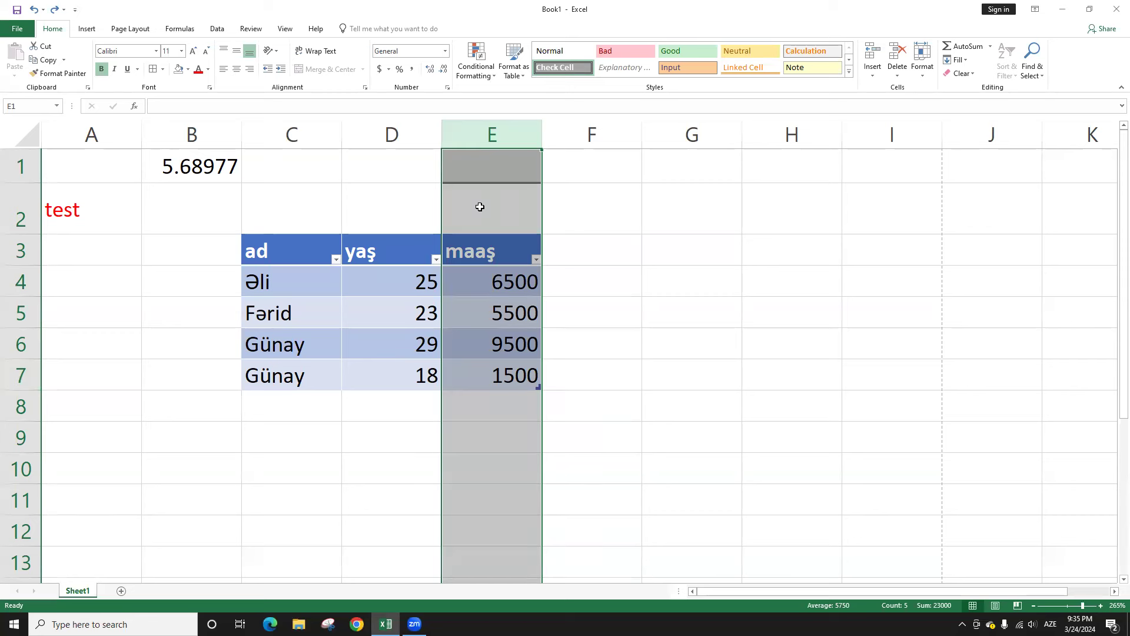
pyautogui.click(316, 152)
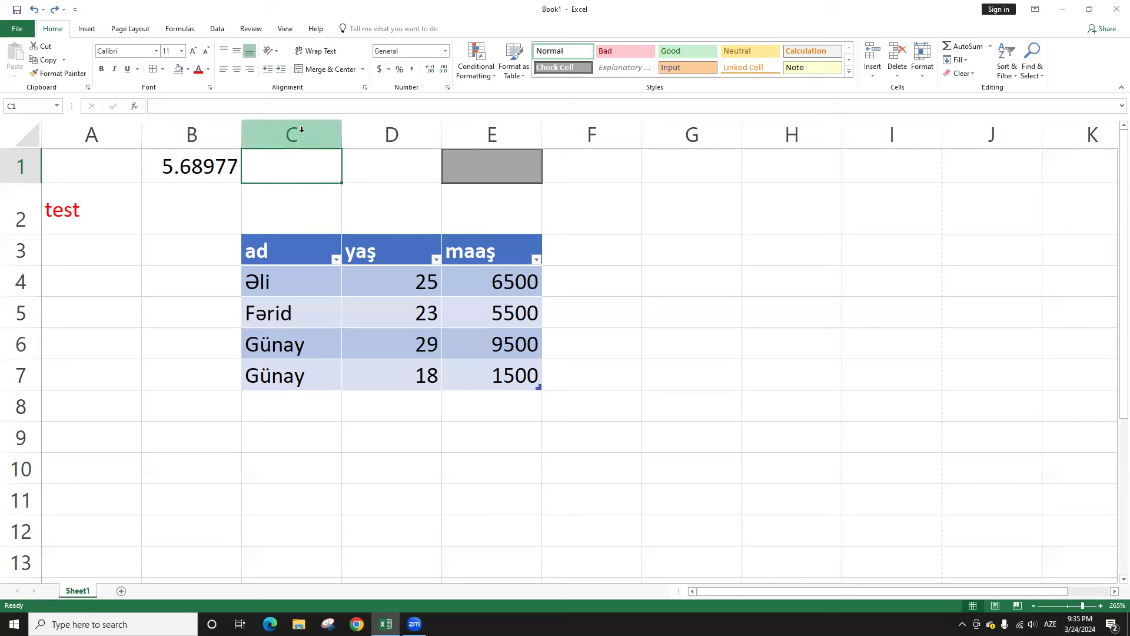
# Widen and narrow columns B and C by dragging, undoing each change.
pyautogui.moveTo(240, 133); pyautogui.dragTo(413, 134)
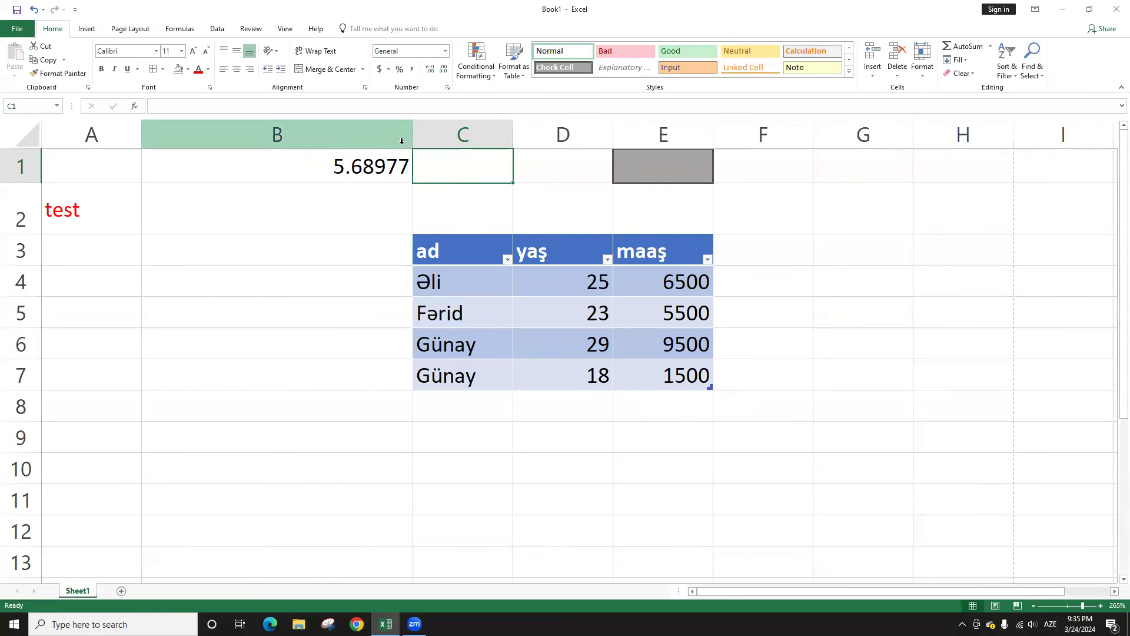
pyautogui.hotkey('ctrl', 'z')
pyautogui.moveTo(239, 134); pyautogui.dragTo(162, 134)
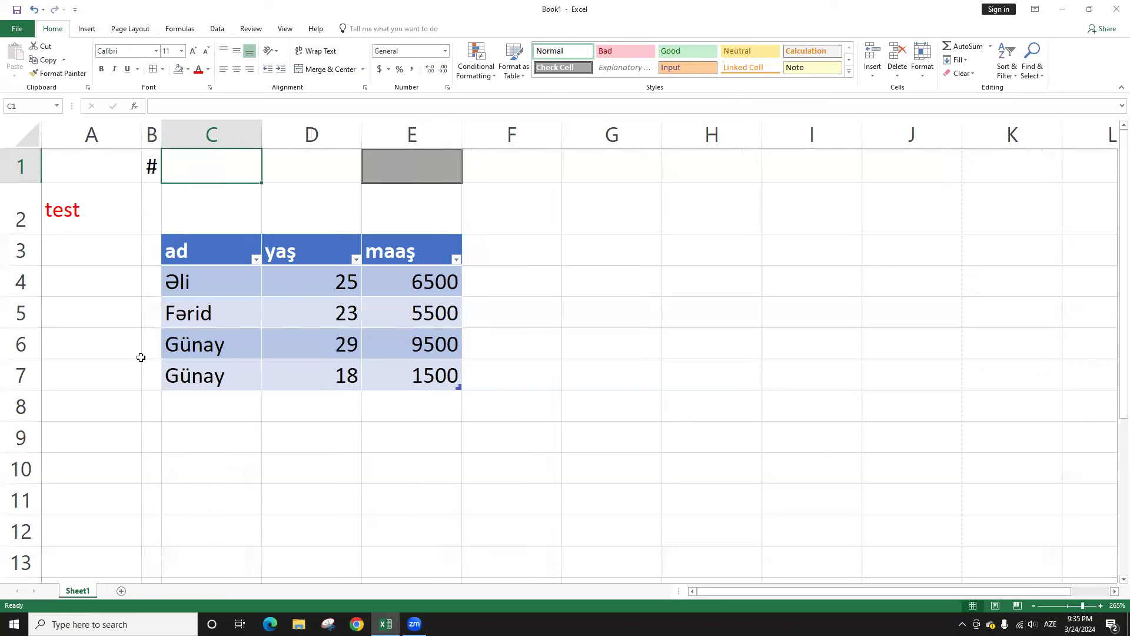
pyautogui.hotkey('ctrl', 'z')
pyautogui.moveTo(344, 133); pyautogui.dragTo(587, 135)
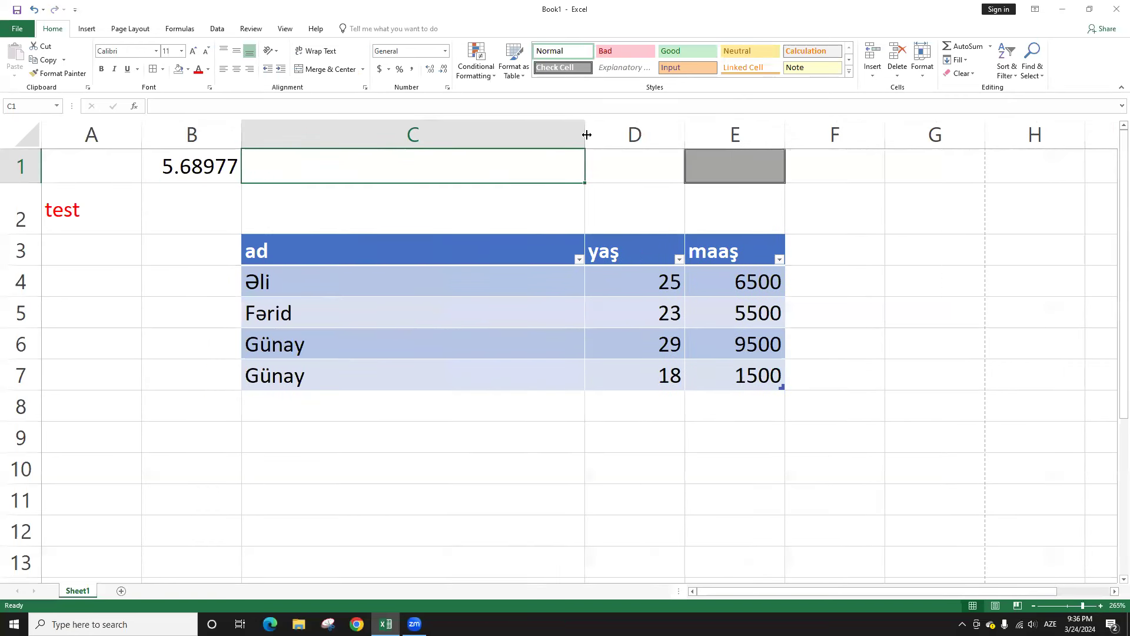
pyautogui.hotkey('ctrl', 'z')
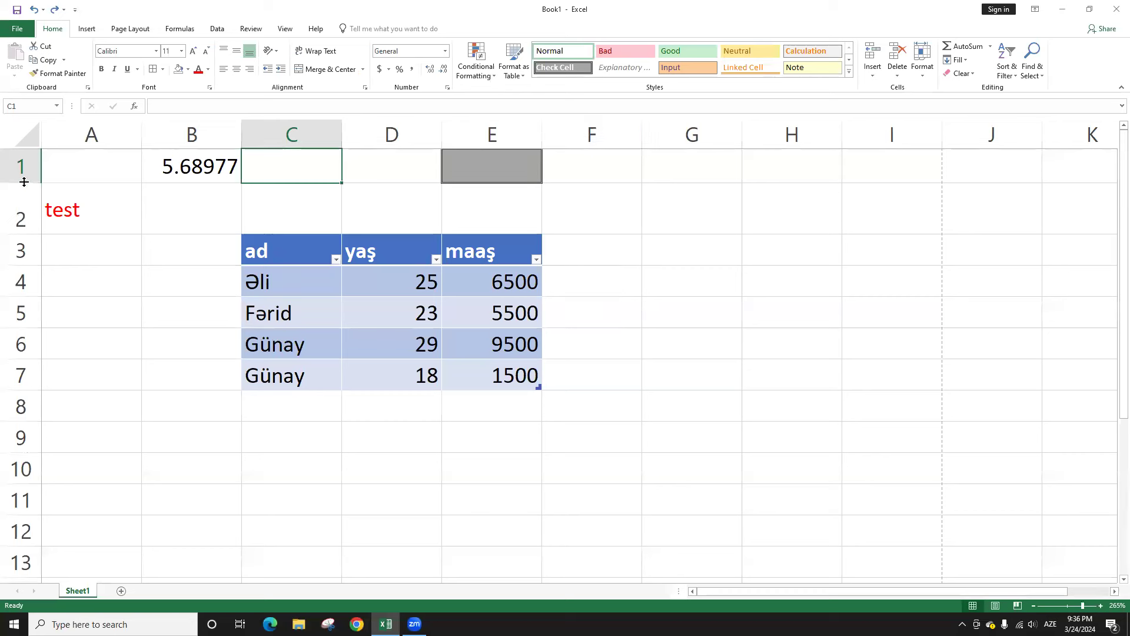
# Make row 1 taller twice and widen column A slightly, undoing the height changes.
pyautogui.moveTo(23, 171); pyautogui.dragTo(22, 215)
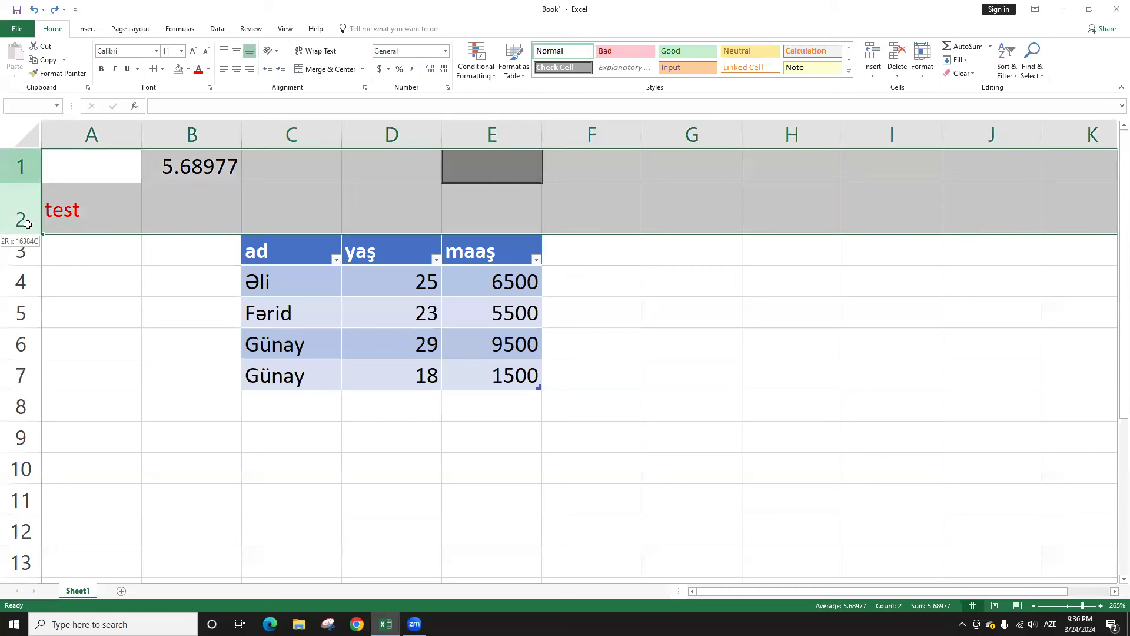
pyautogui.click(66, 203)
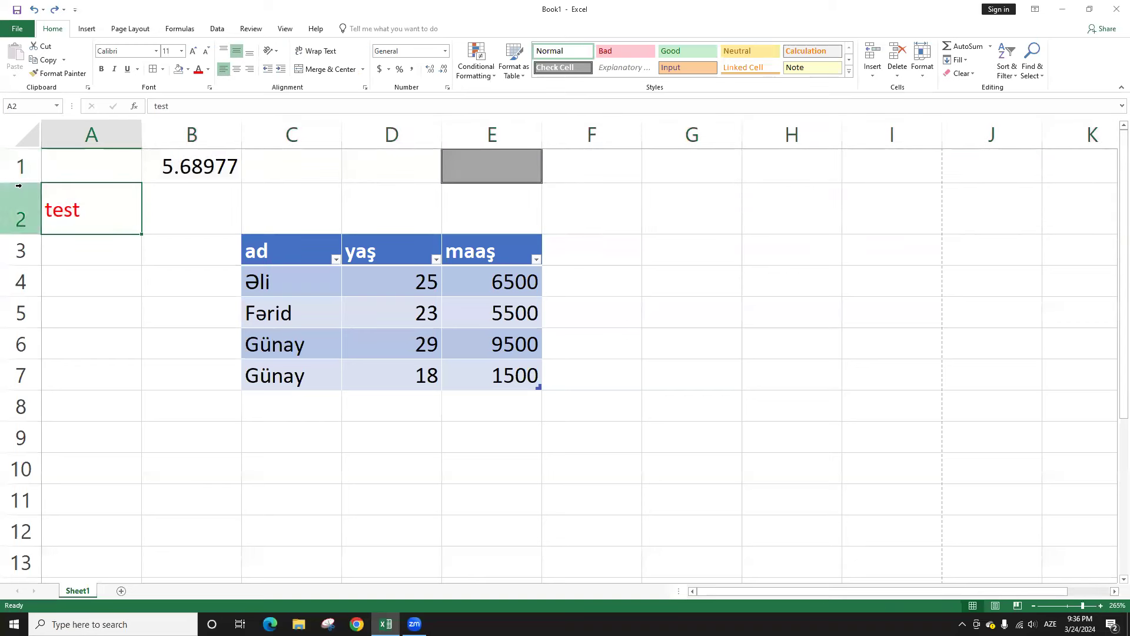
pyautogui.moveTo(20, 183); pyautogui.dragTo(7, 319)
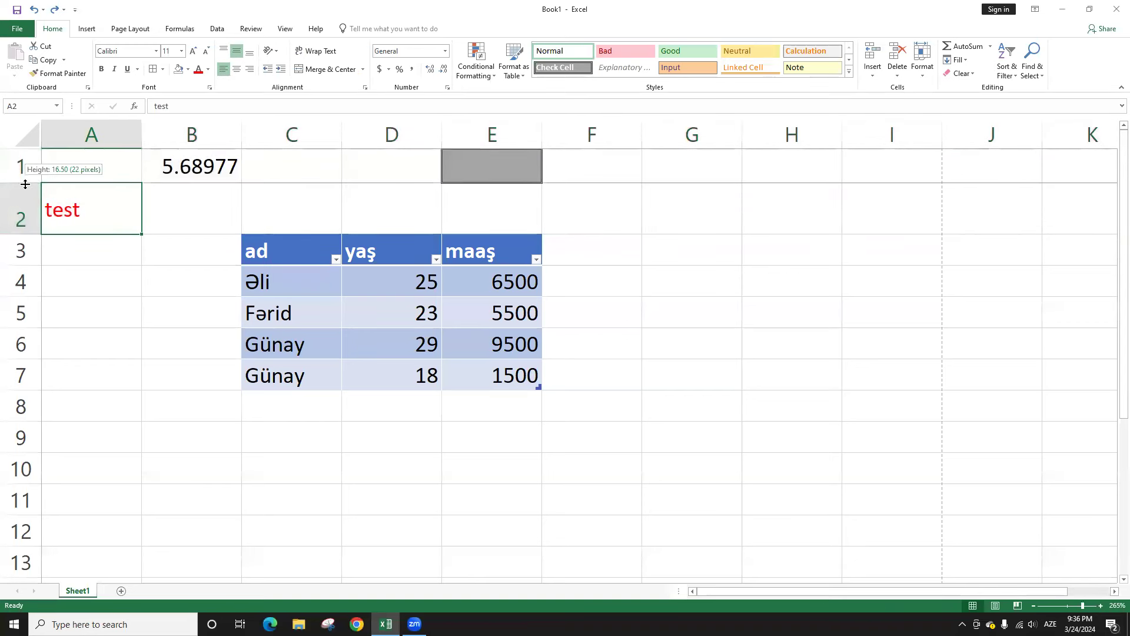
pyautogui.hotkey('ctrl', 'z')
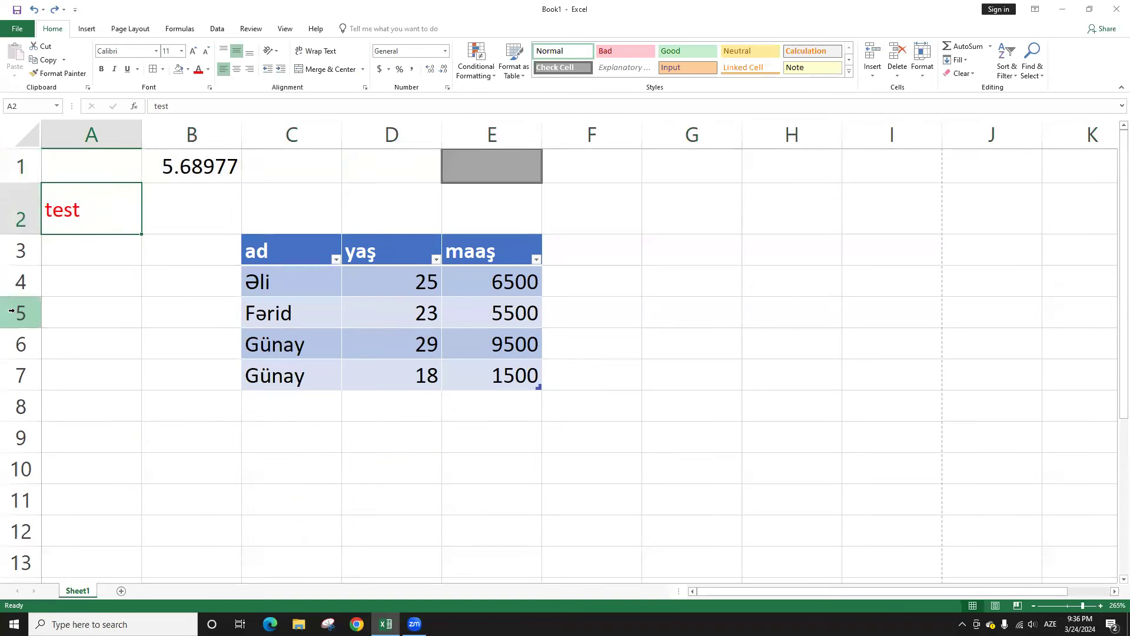
pyautogui.click(471, 213)
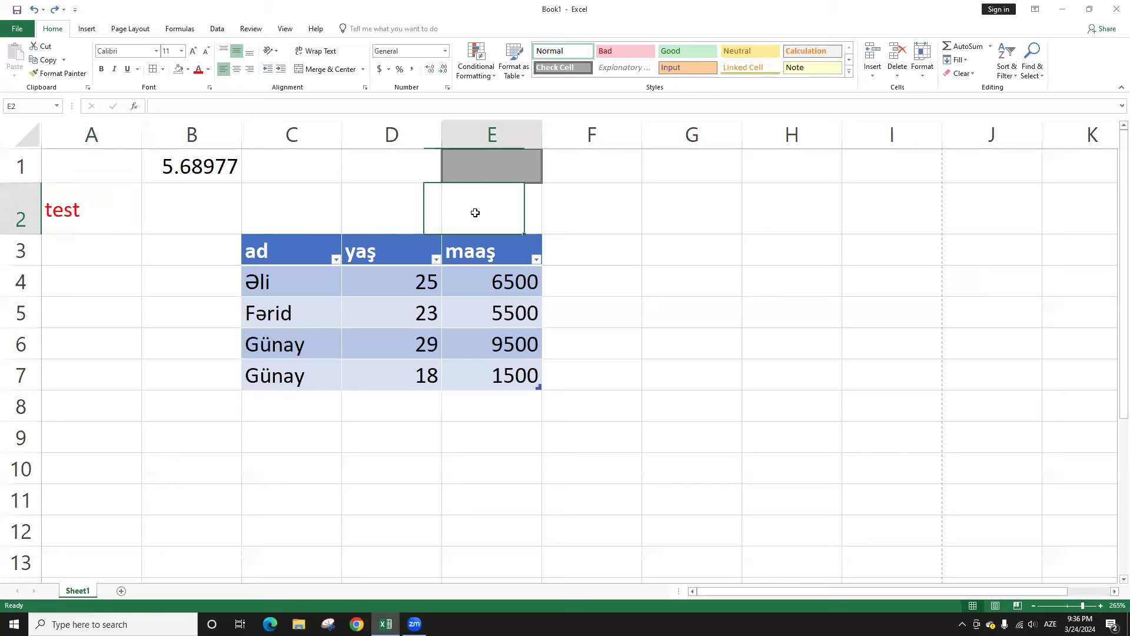
pyautogui.click(106, 133)
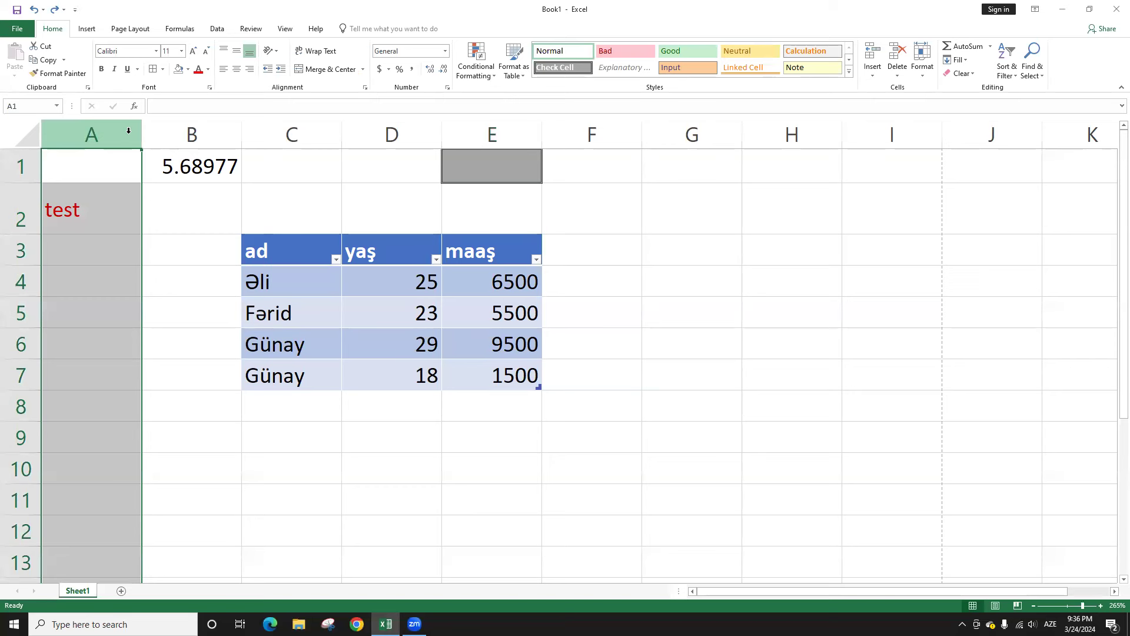
pyautogui.moveTo(141, 134); pyautogui.dragTo(142, 134)
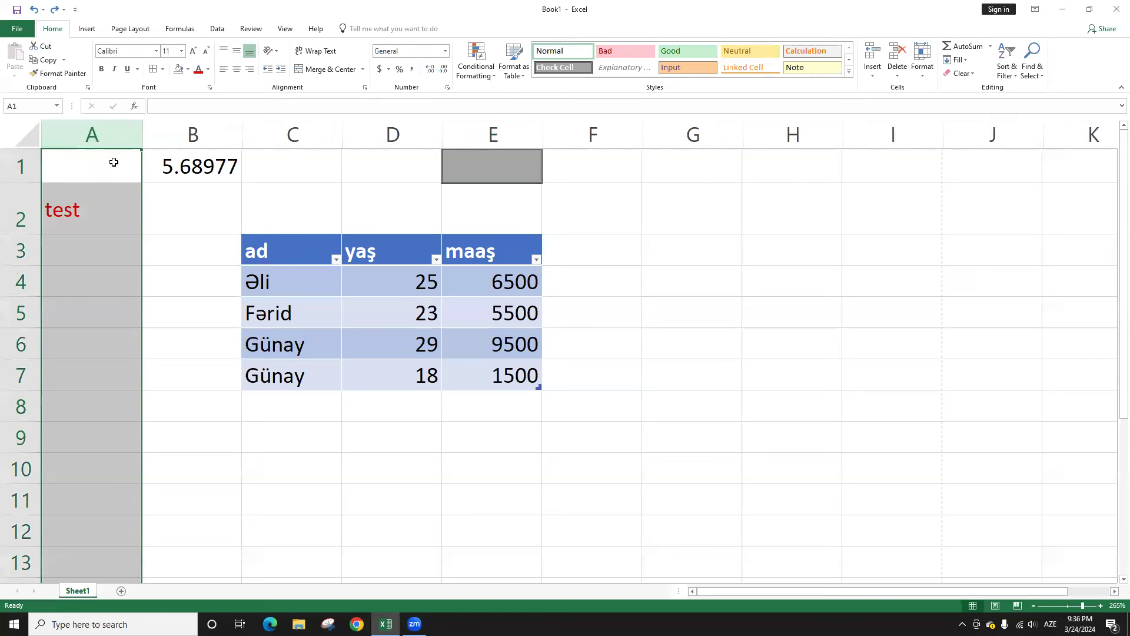
pyautogui.click(11, 166)
pyautogui.moveTo(21, 182); pyautogui.dragTo(21, 233)
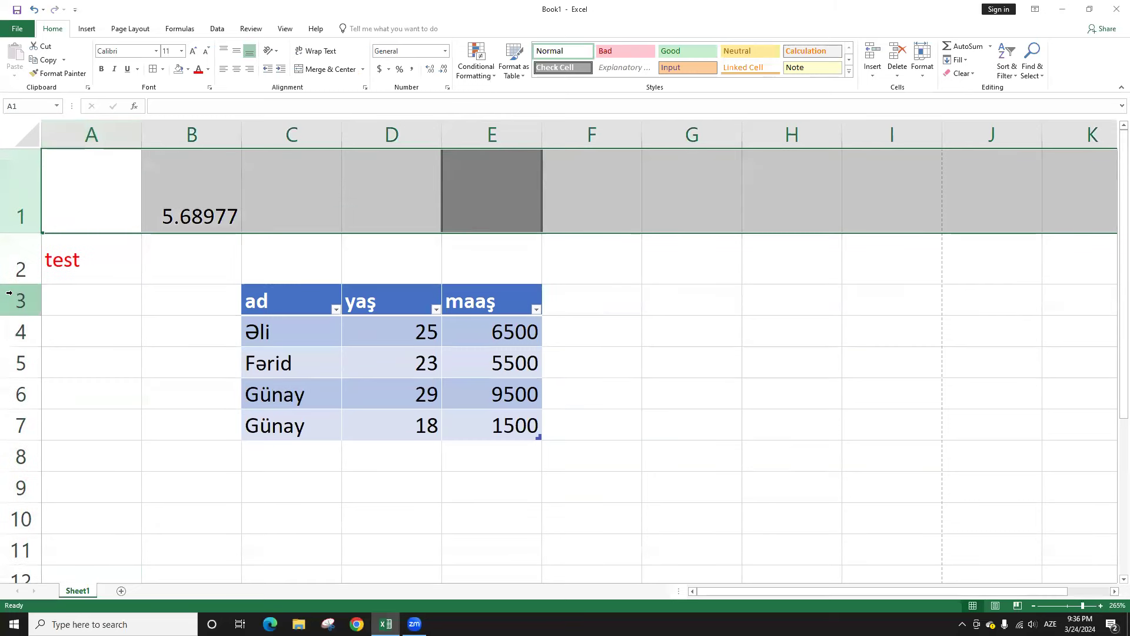
pyautogui.hotkey('ctrl', 'z')
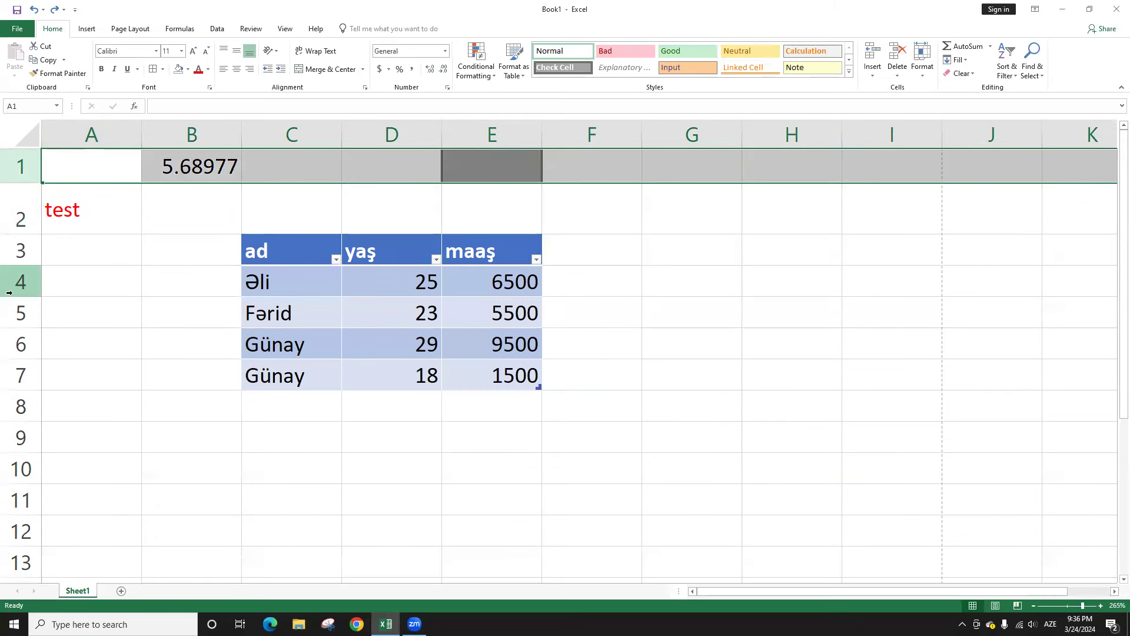
# Select E2 and bring up the Format menu of cell size and sheet options.
pyautogui.click(580, 214)
pyautogui.click(475, 206)
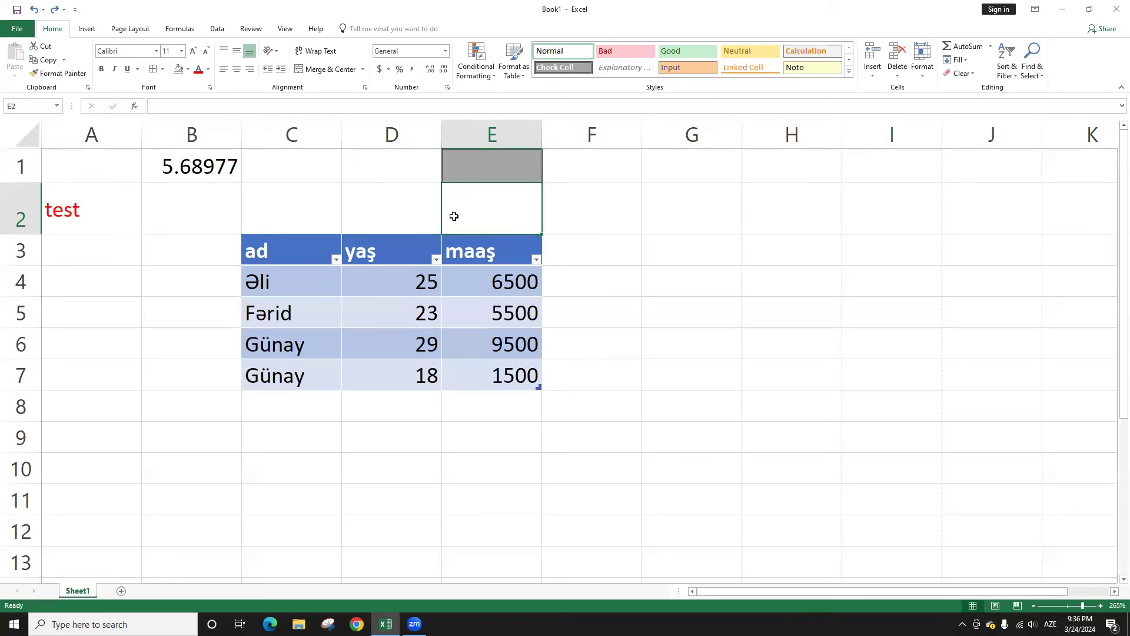
pyautogui.click(923, 59)
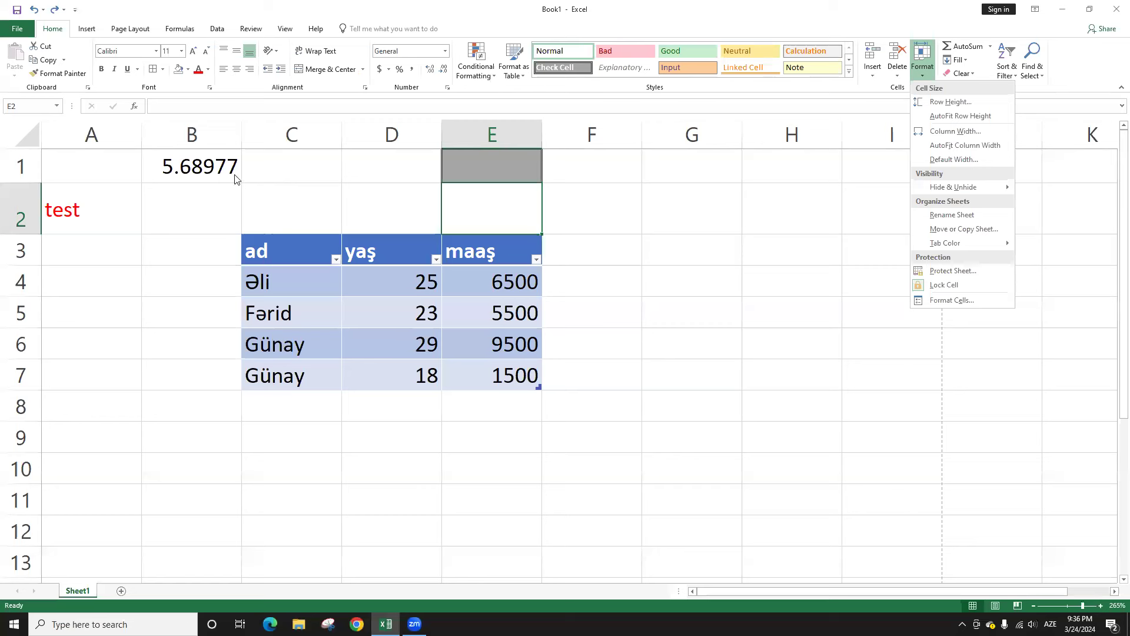
# Hide column B, then undo to bring it back.
pyautogui.press('Escape')
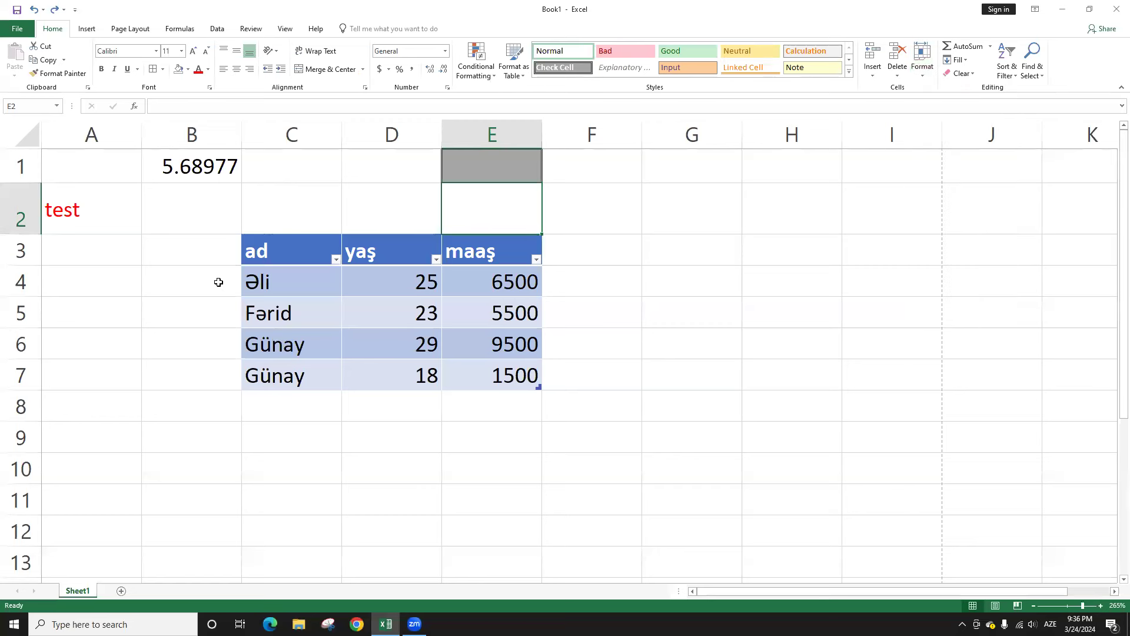
pyautogui.click(167, 126)
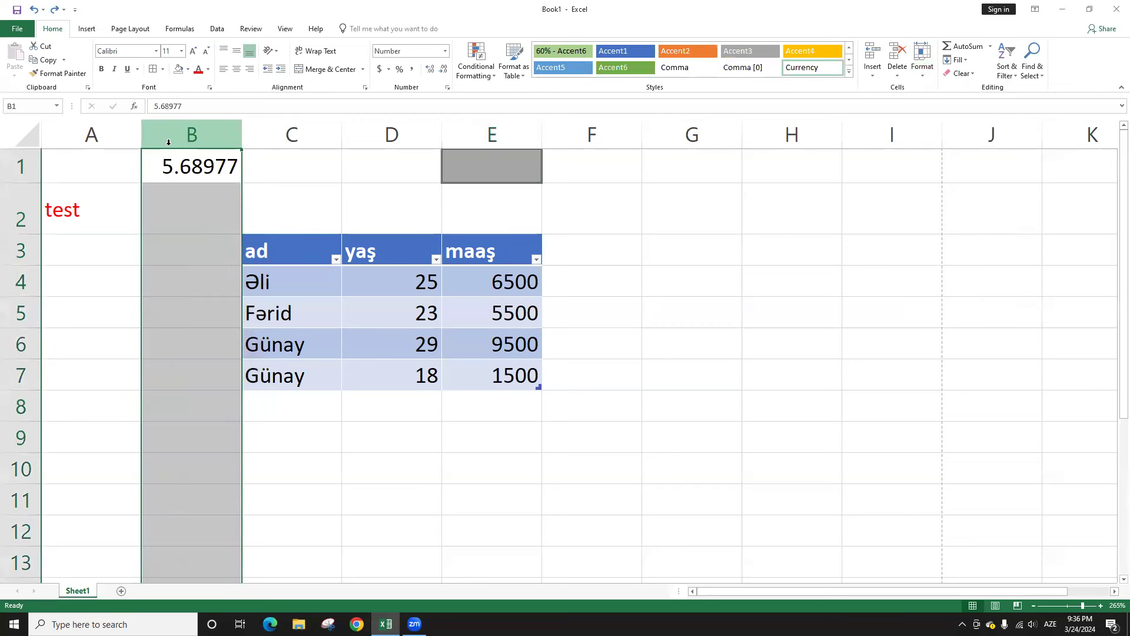
pyautogui.rightClick(157, 129)
pyautogui.click(182, 287)
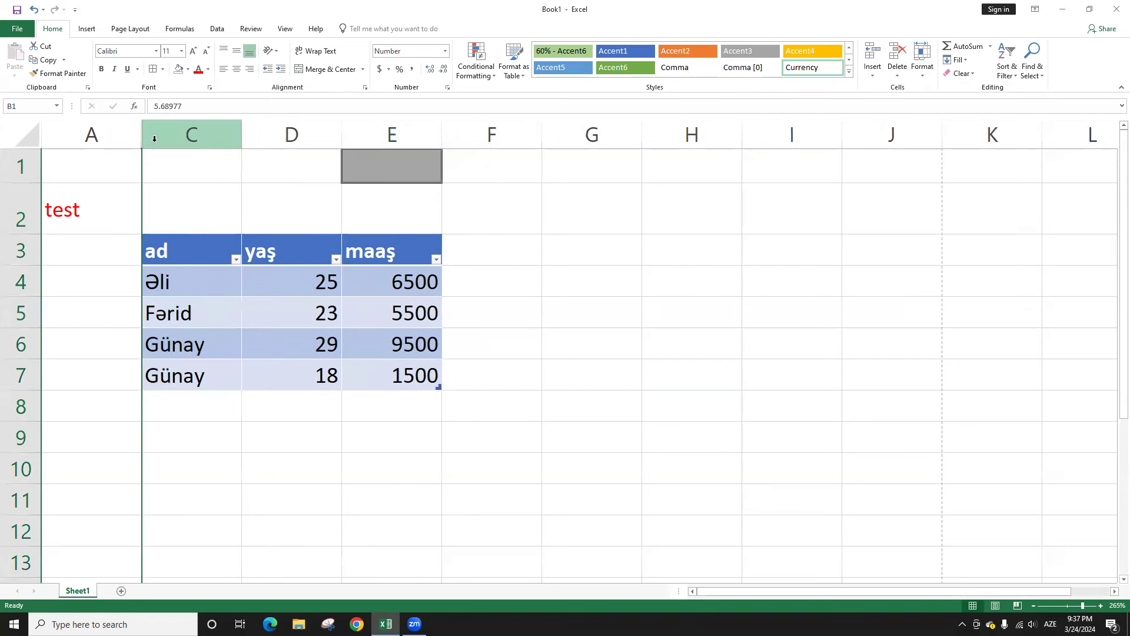
pyautogui.hotkey('ctrl', 'z')
# Hide row 2, restore it with undo, and select cell B2.
pyautogui.rightClick(21, 208)
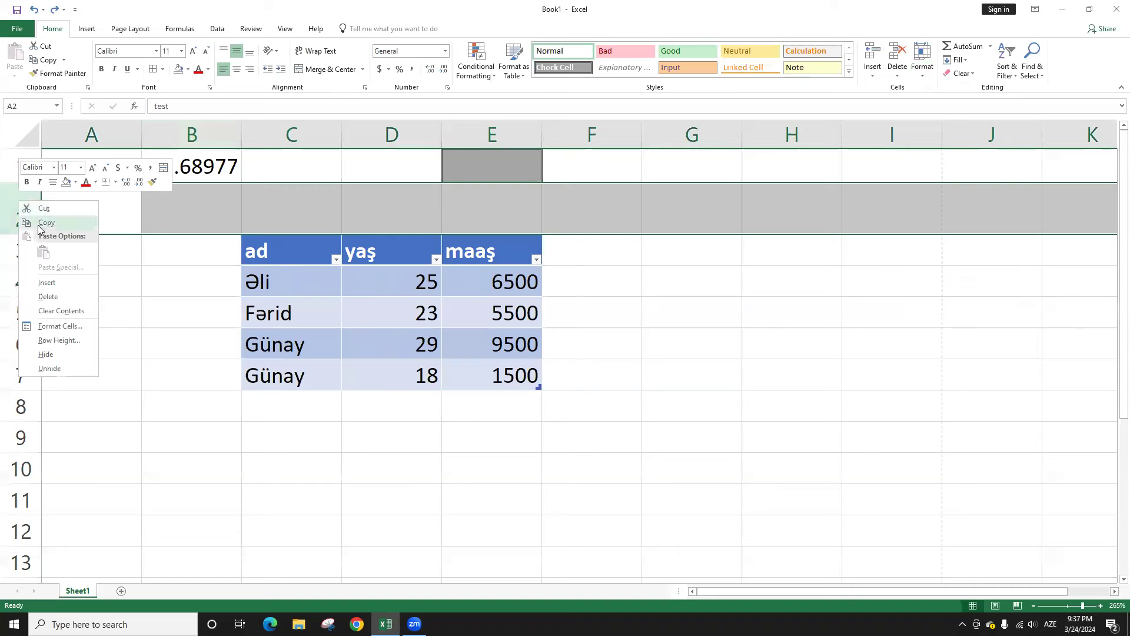
pyautogui.click(50, 354)
pyautogui.hotkey('ctrl', 'z')
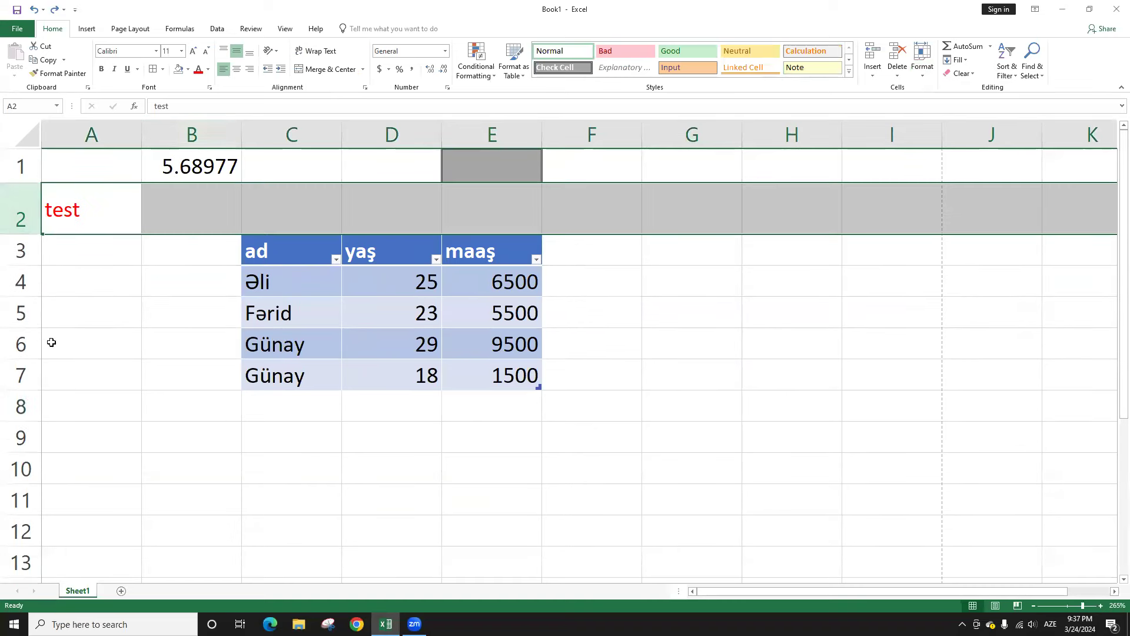
pyautogui.click(196, 259)
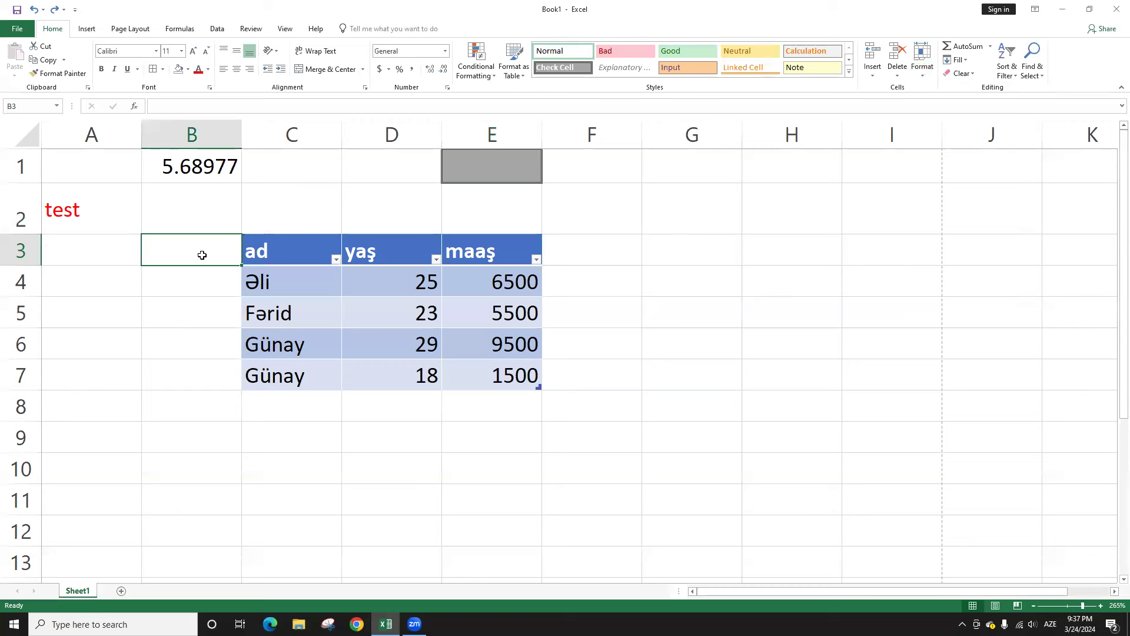
pyautogui.click(284, 214)
pyautogui.click(188, 196)
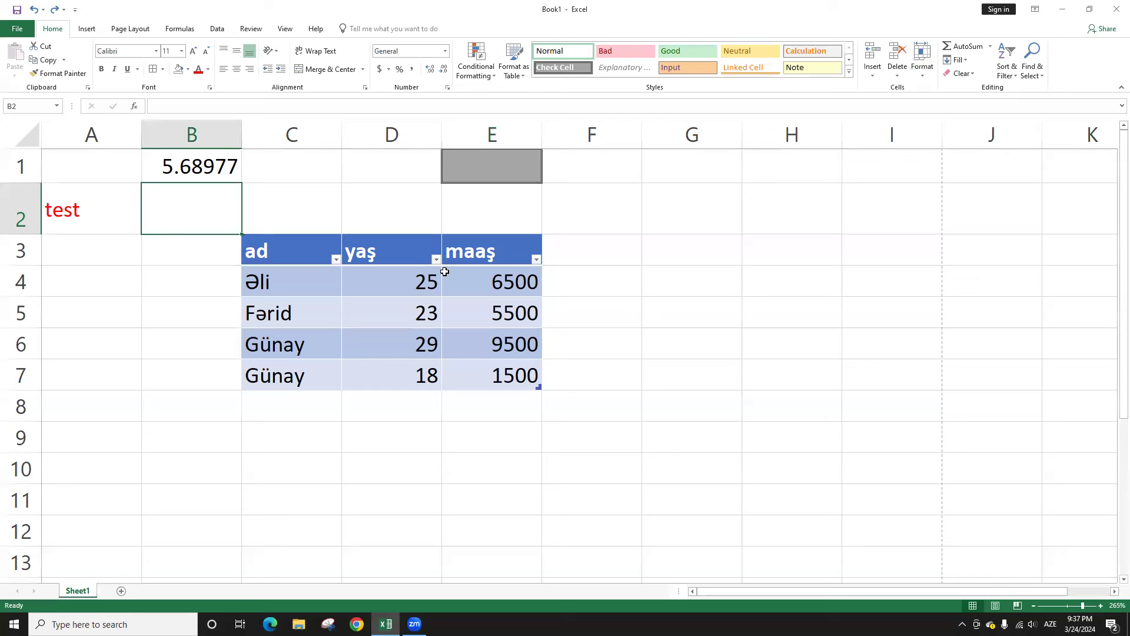
pyautogui.click(922, 64)
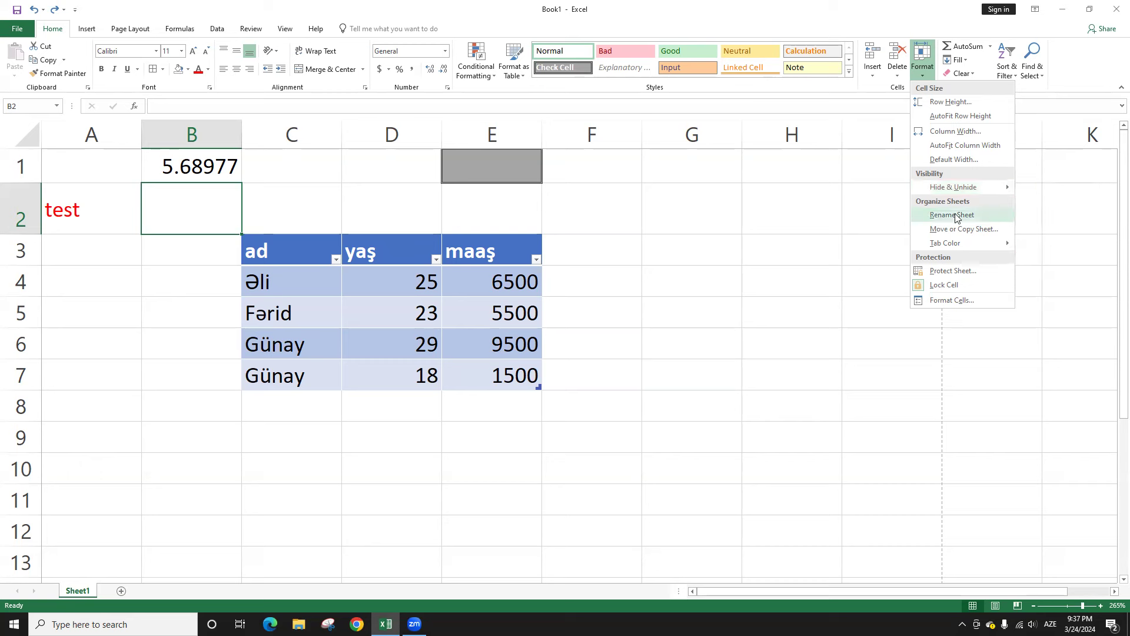
pyautogui.press('Escape')
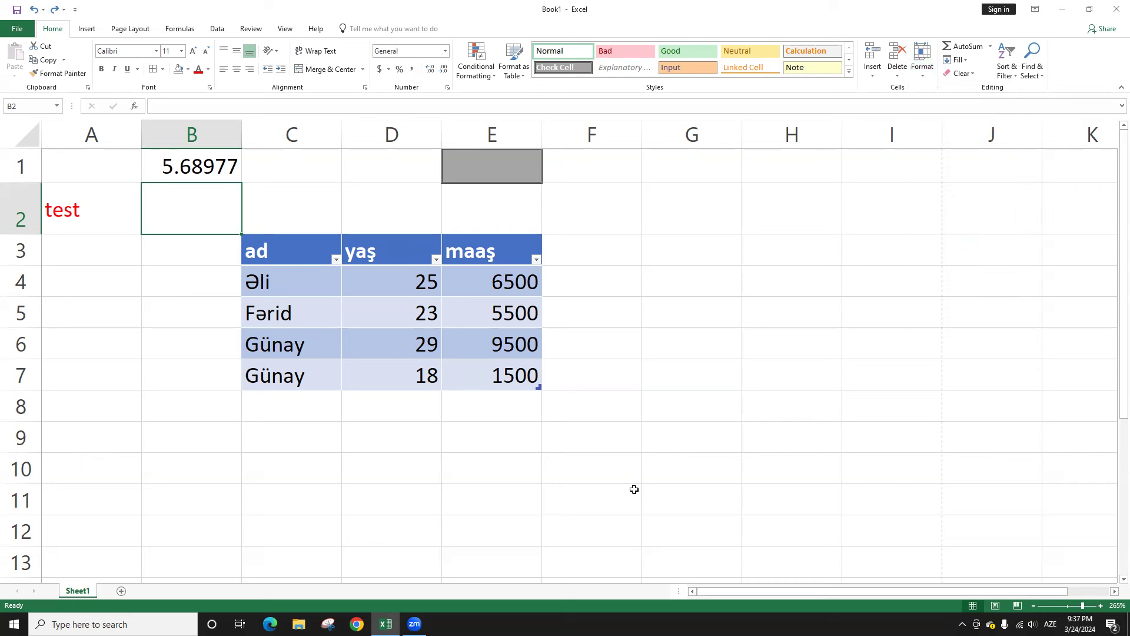
pyautogui.press('alt')
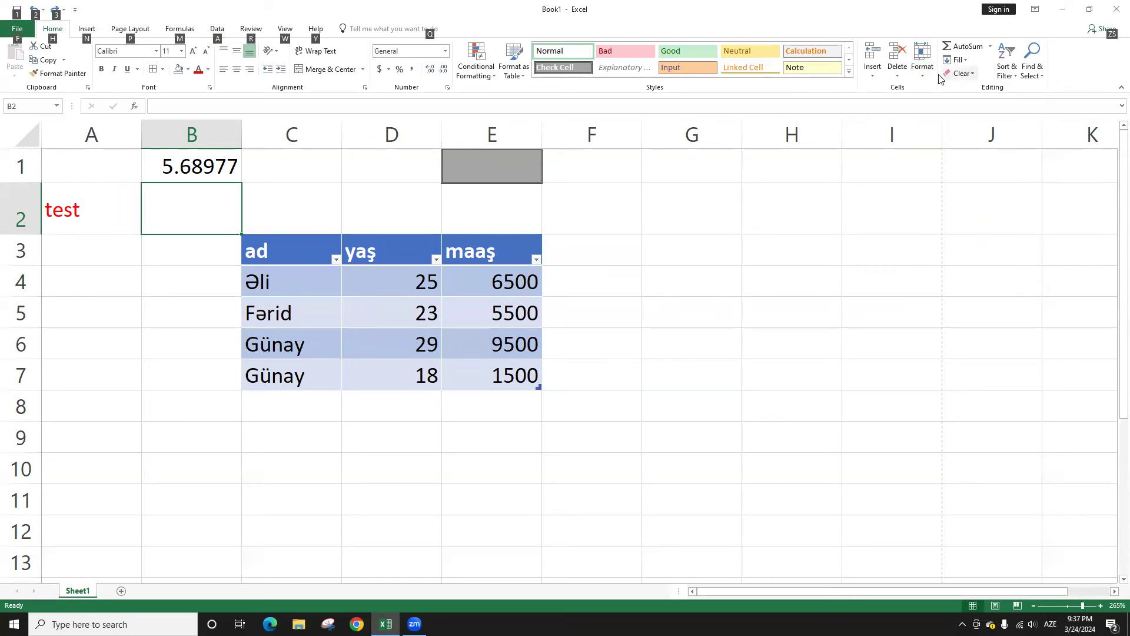
# Colour the Sheet1 tab red.
pyautogui.click(816, 298)
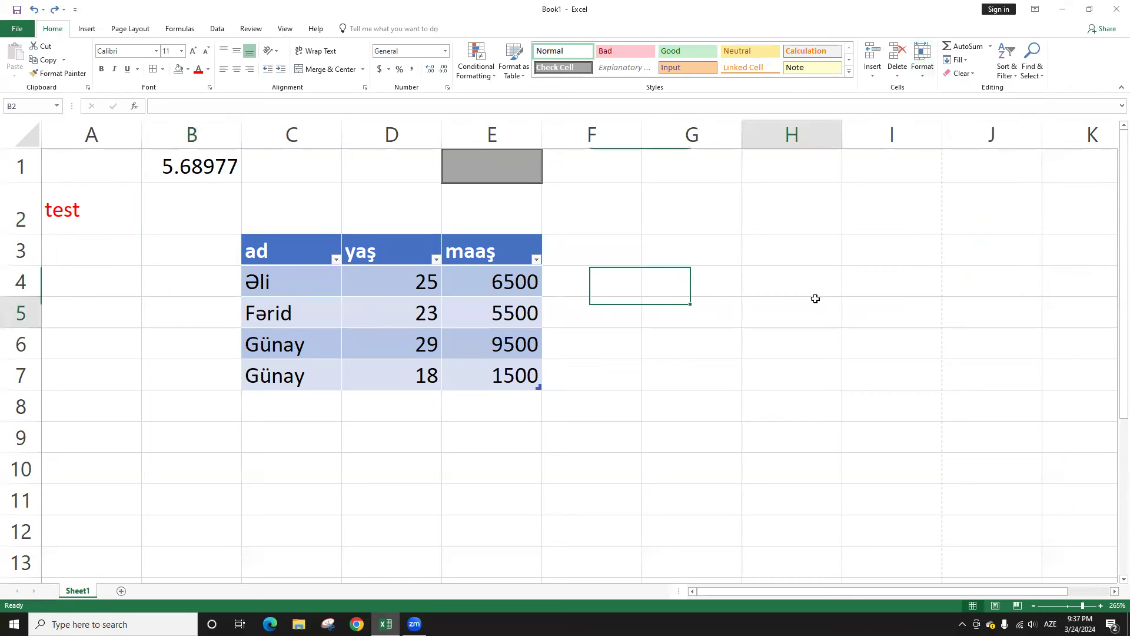
pyautogui.click(922, 58)
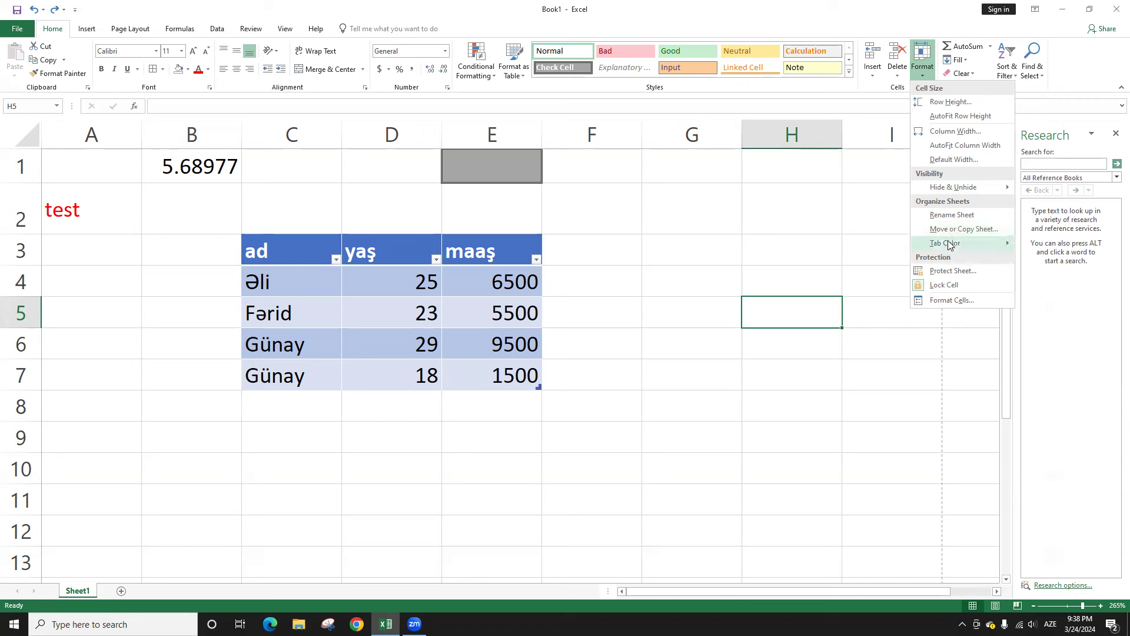
pyautogui.moveTo(954, 243)
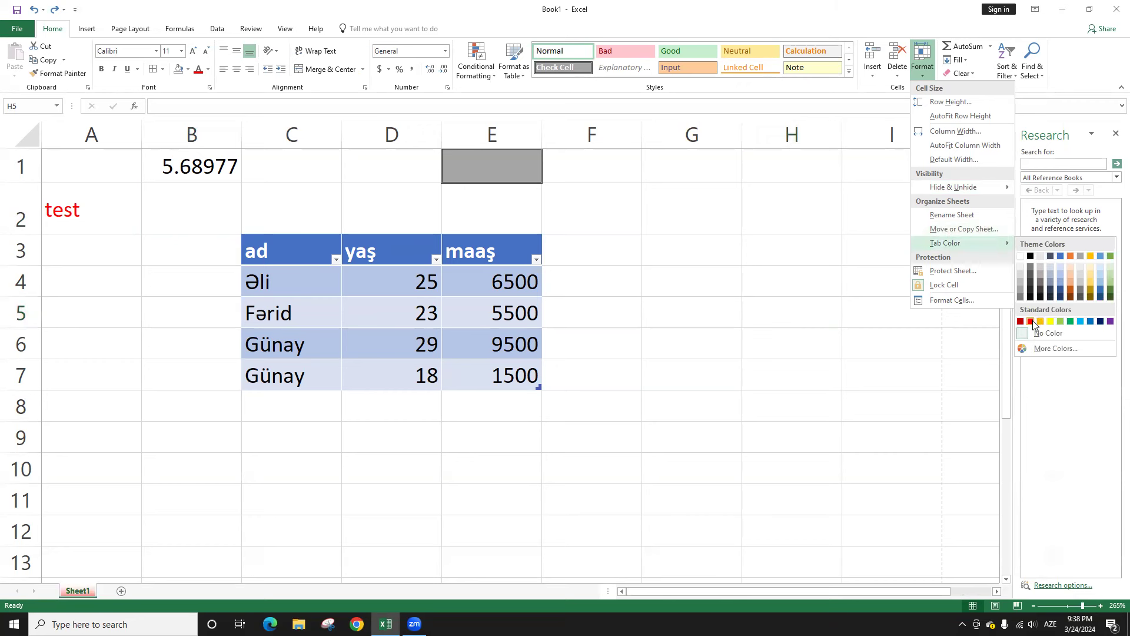
pyautogui.click(1031, 321)
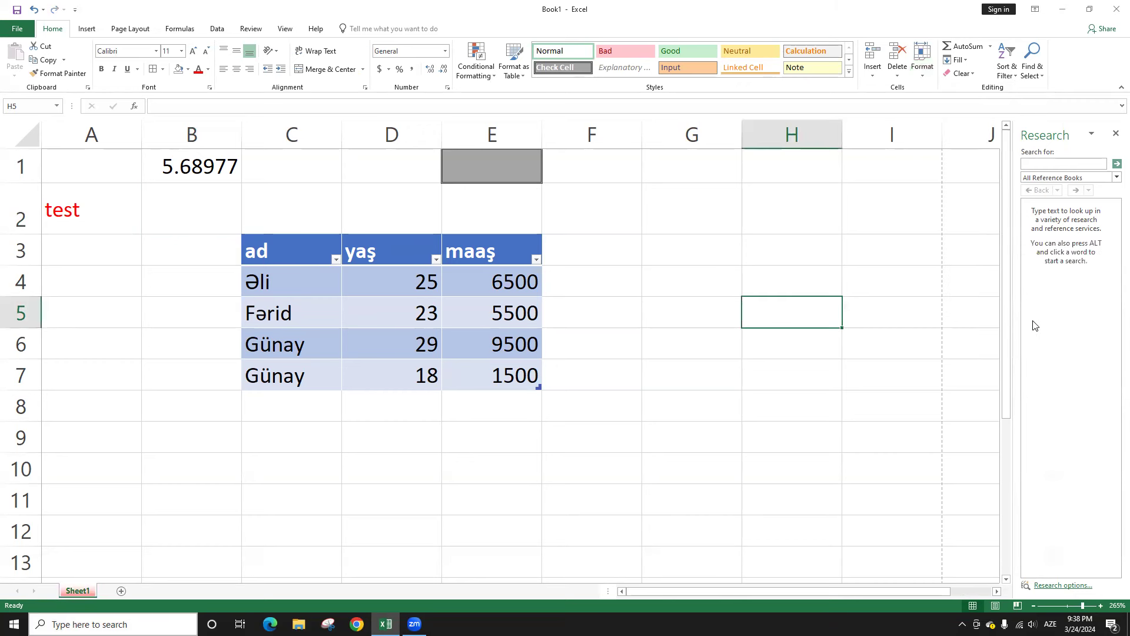
# Add two new worksheets, Sheet2 and Sheet3, then return to Sheet1.
pyautogui.click(125, 590)
pyautogui.click(160, 591)
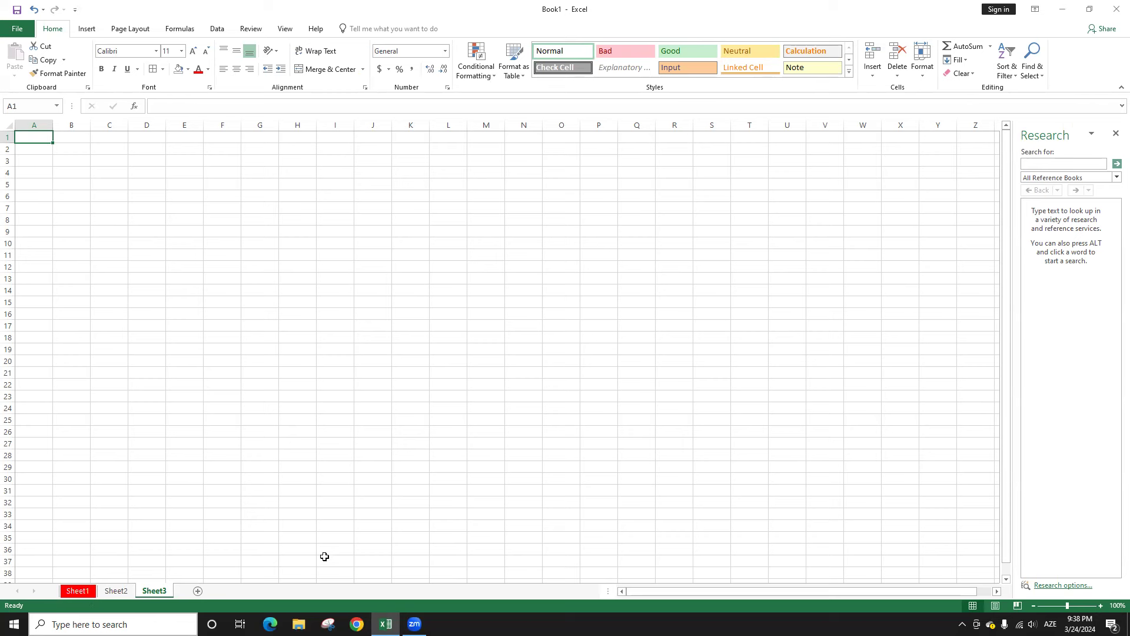
pyautogui.click(78, 591)
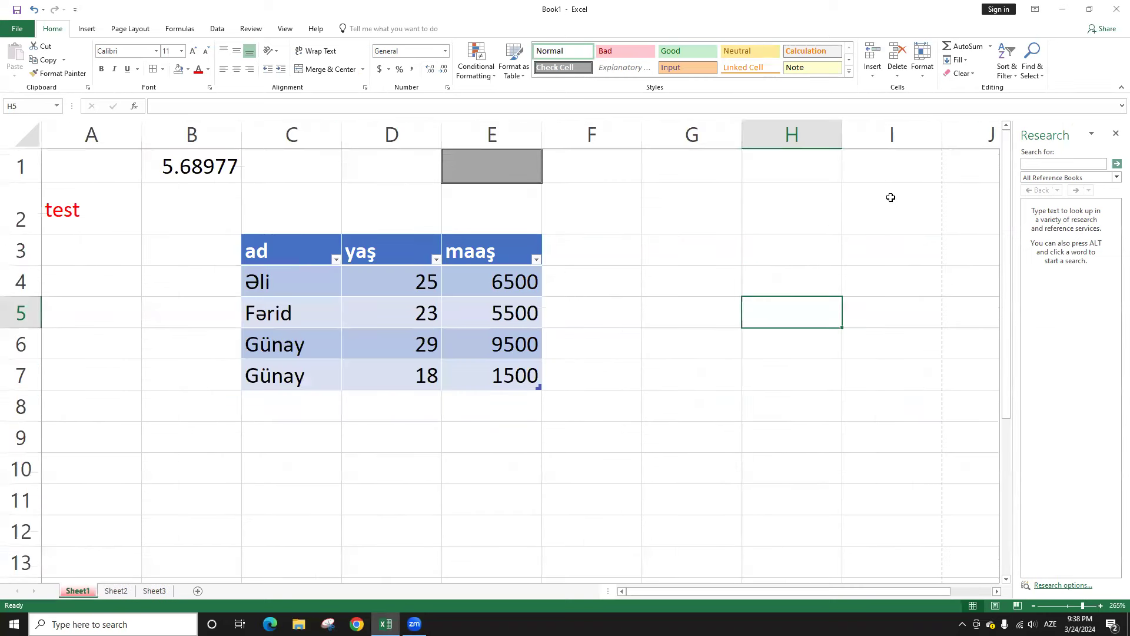
# Open the Protect Sheet settings and close them without protecting the sheet.
pyautogui.click(922, 59)
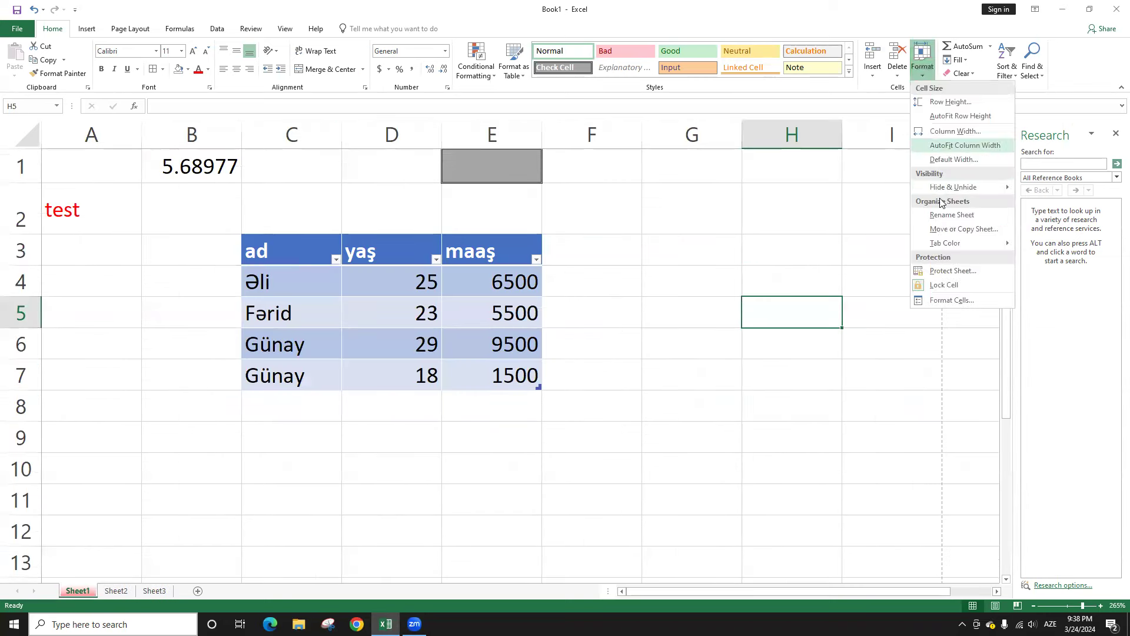
pyautogui.click(934, 272)
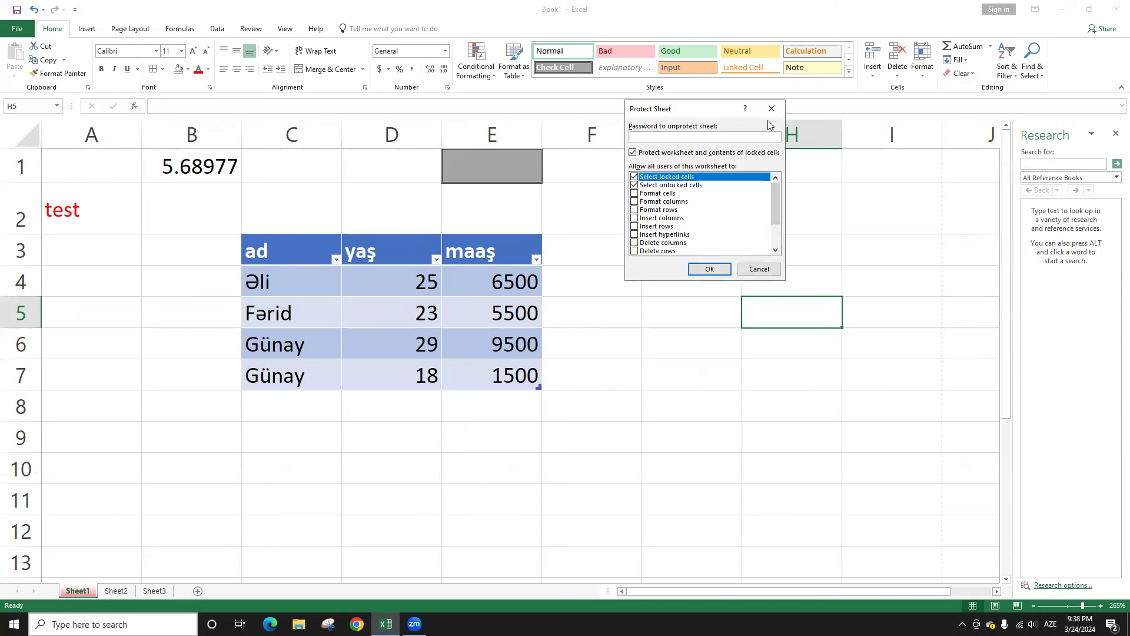
pyautogui.click(776, 108)
# Open Format Cells, close it unchanged, and select empty cell C2.
pyautogui.click(922, 64)
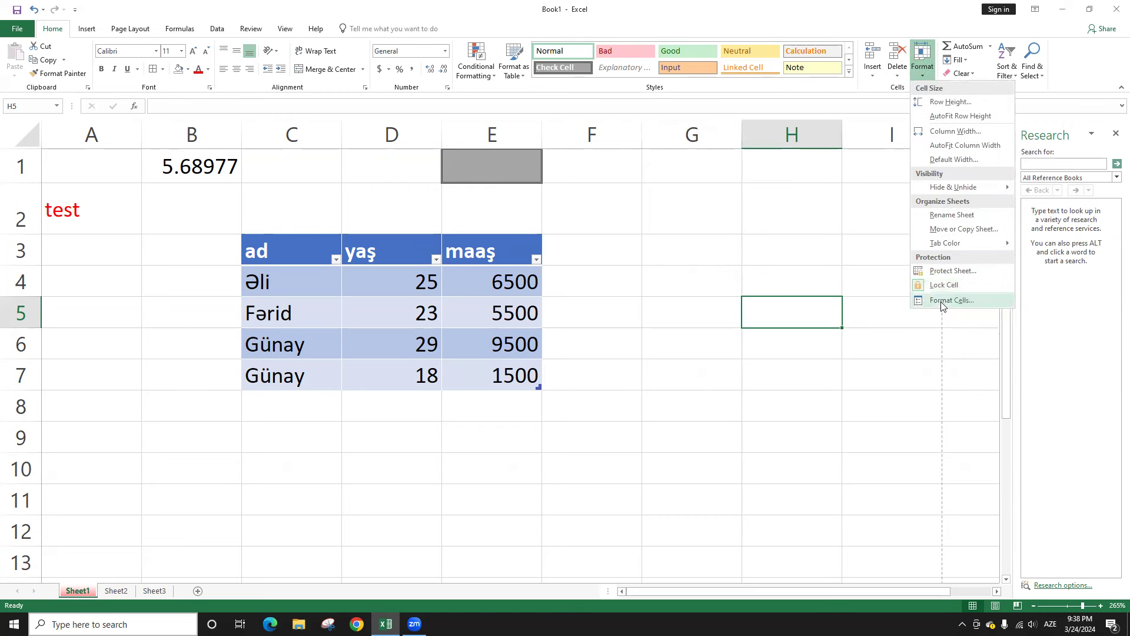
pyautogui.click(945, 300)
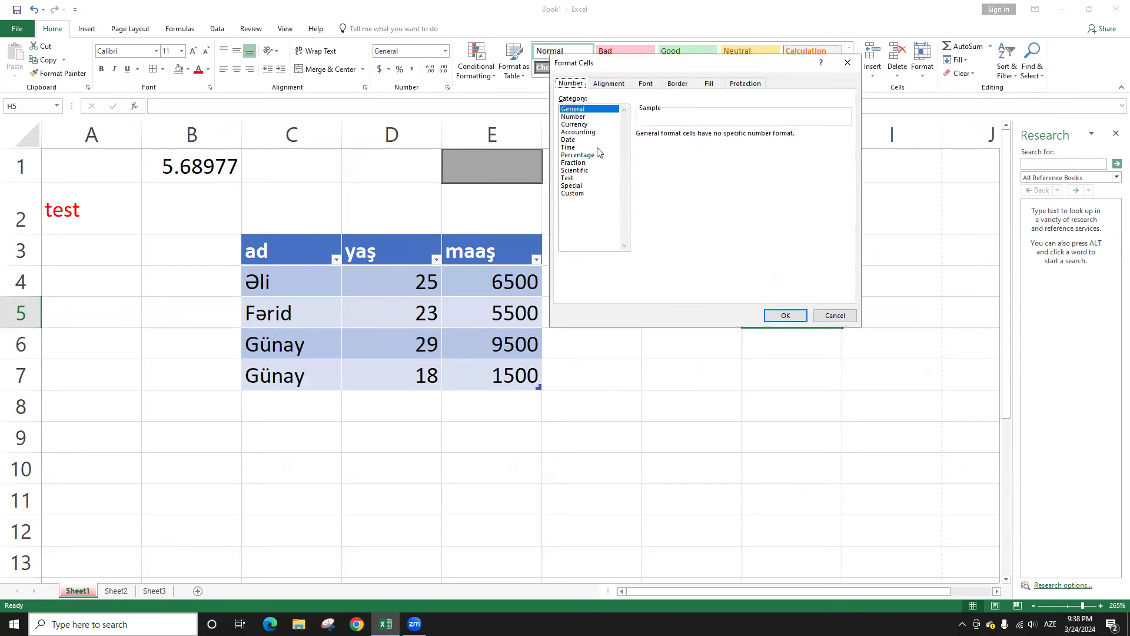
pyautogui.click(834, 315)
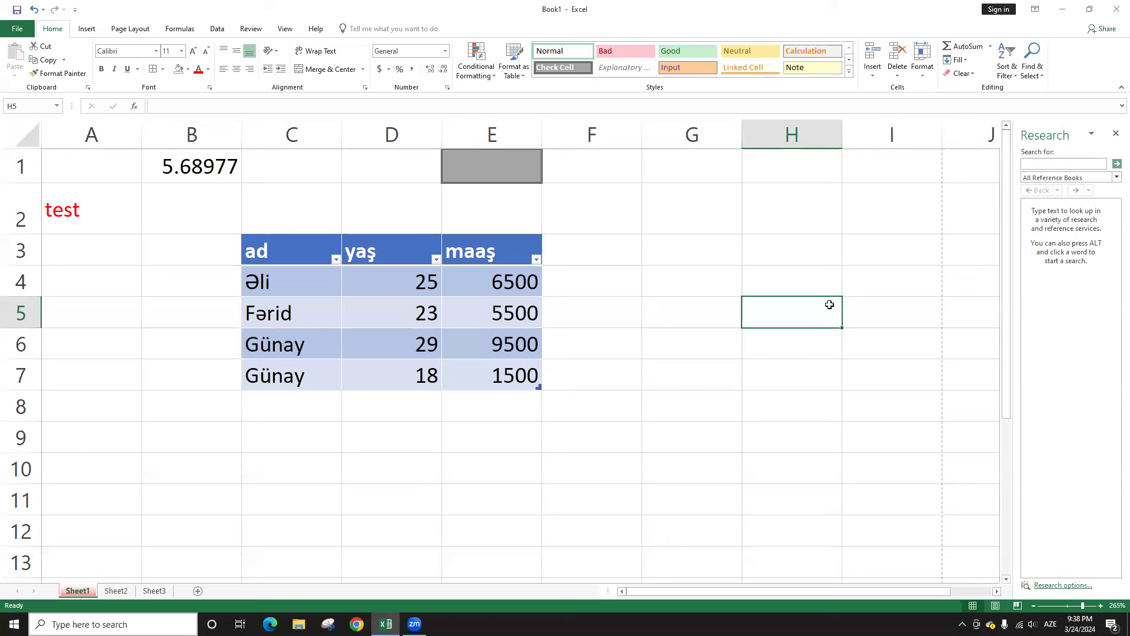
pyautogui.click(296, 185)
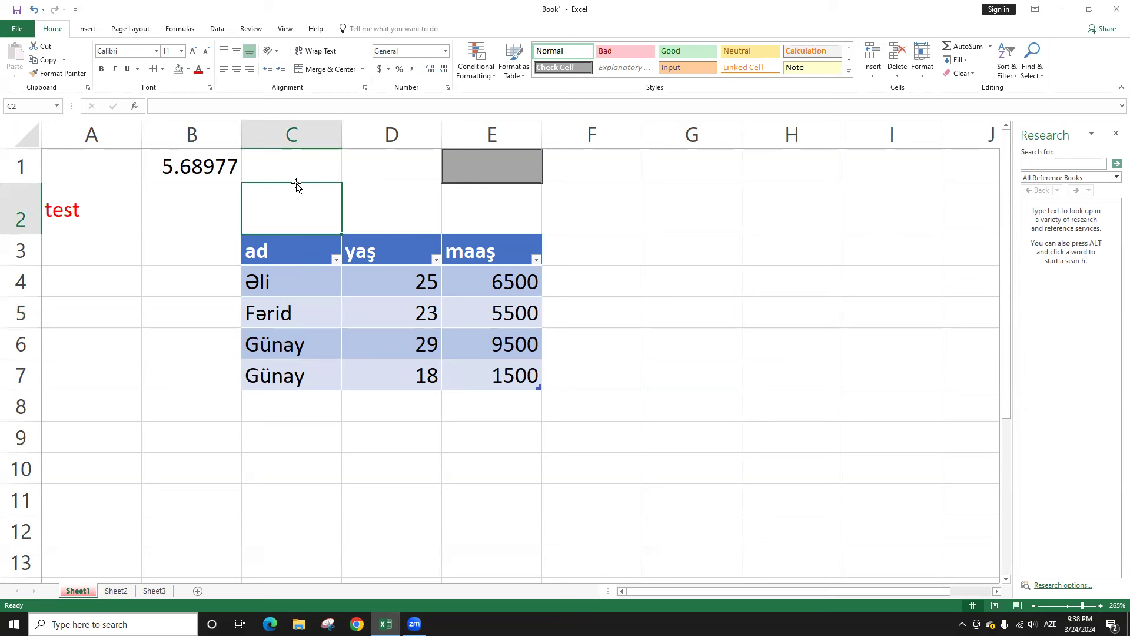
# Bring up the Format Cells window on its Number tab.
pyautogui.click(922, 67)
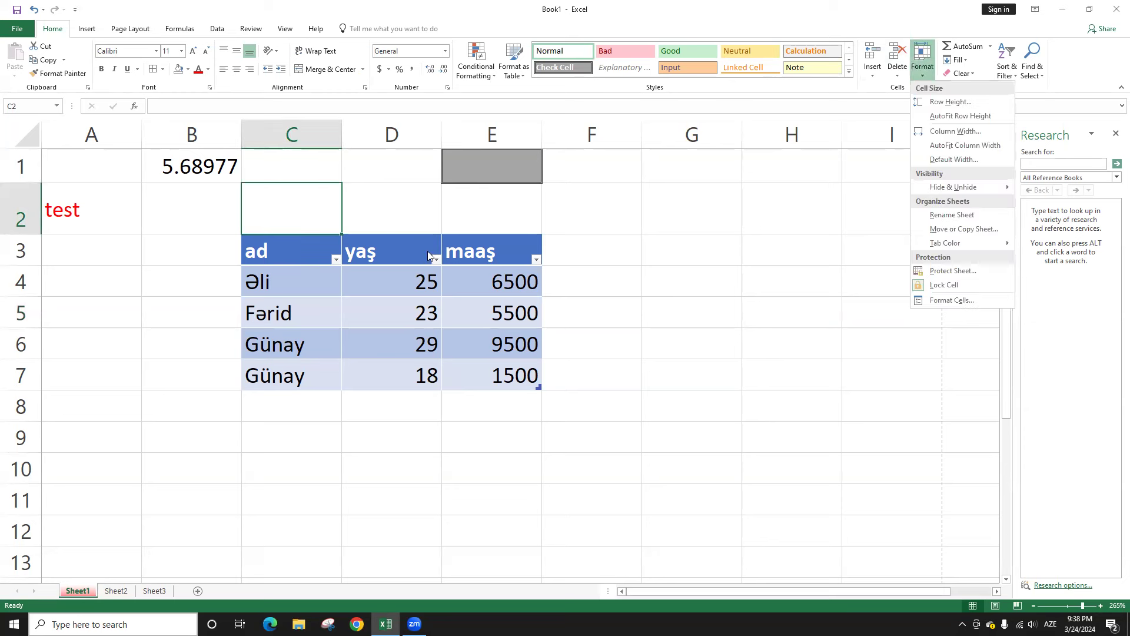
pyautogui.click(366, 203)
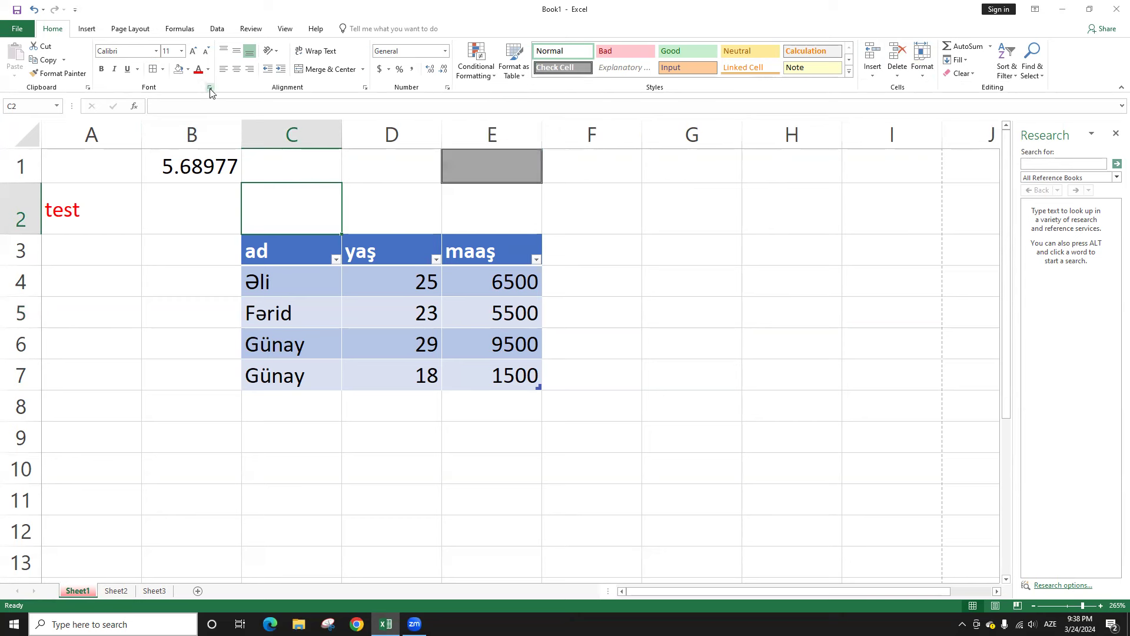
pyautogui.click(210, 88)
pyautogui.moveTo(723, 73)
pyautogui.mouseDown()
pyautogui.moveTo(420, 141)
pyautogui.moveTo(424, 125)
pyautogui.mouseUp()
pyautogui.click(269, 150)
# In the Number category, try 4 decimal places and the thousands separator, then revert to 2 without separator.
pyautogui.click(343, 174)
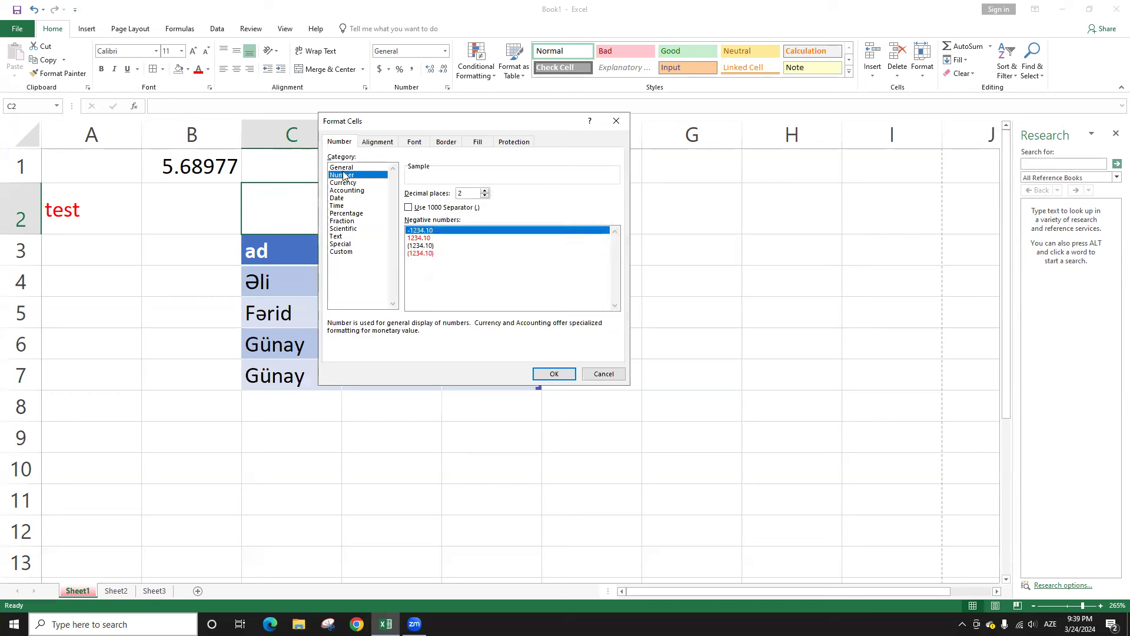
pyautogui.click(485, 191)
pyautogui.click(485, 191)
pyautogui.click(484, 197)
pyautogui.click(484, 196)
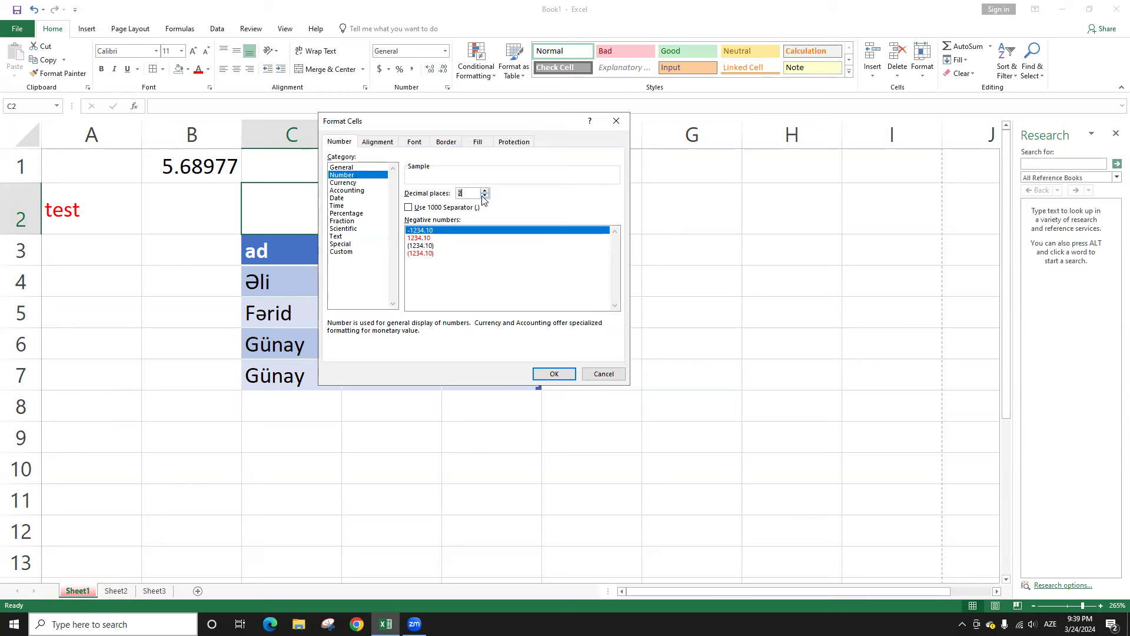
pyautogui.click(408, 207)
pyautogui.click(409, 207)
# Switch to the Currency format with the Azerbaijani (Latin) currency symbol.
pyautogui.click(414, 209)
pyautogui.click(414, 209)
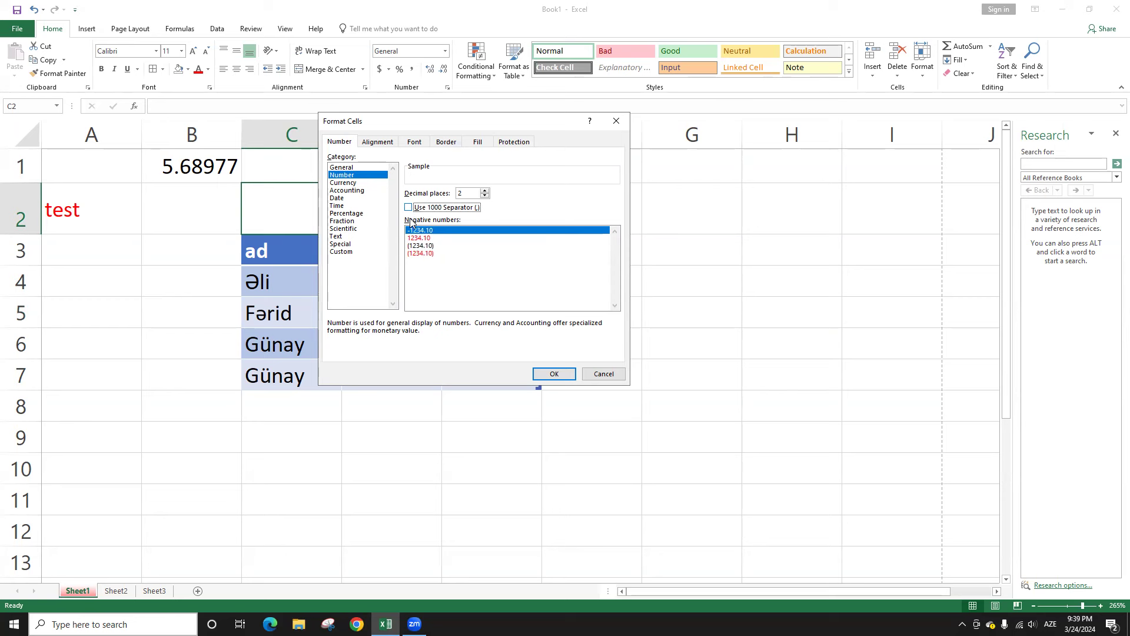
pyautogui.click(352, 183)
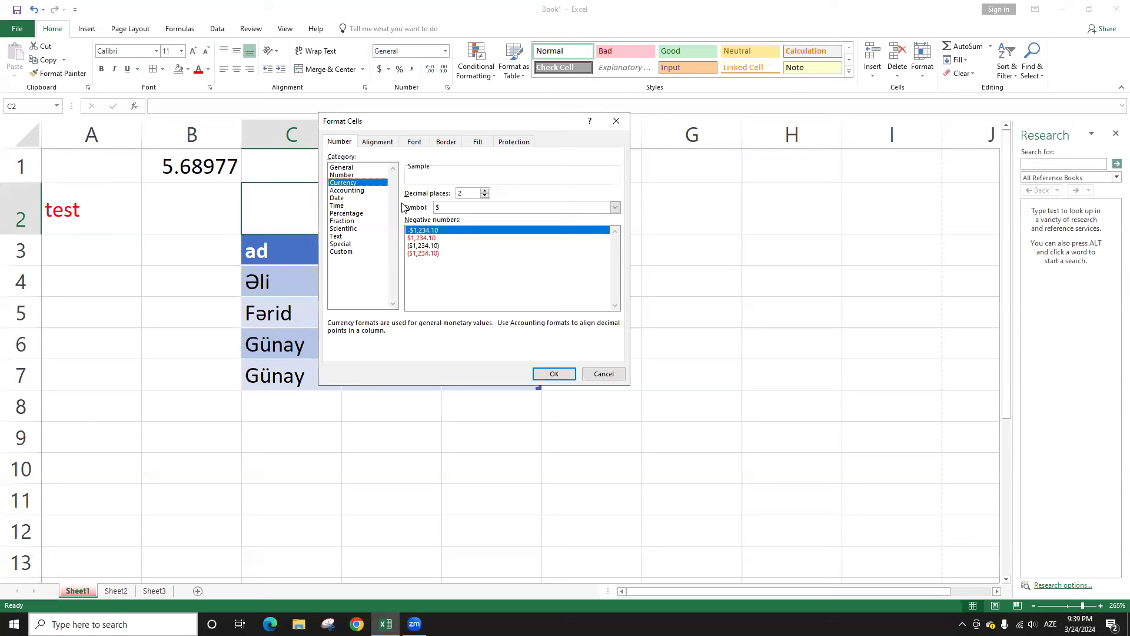
pyautogui.click(475, 210)
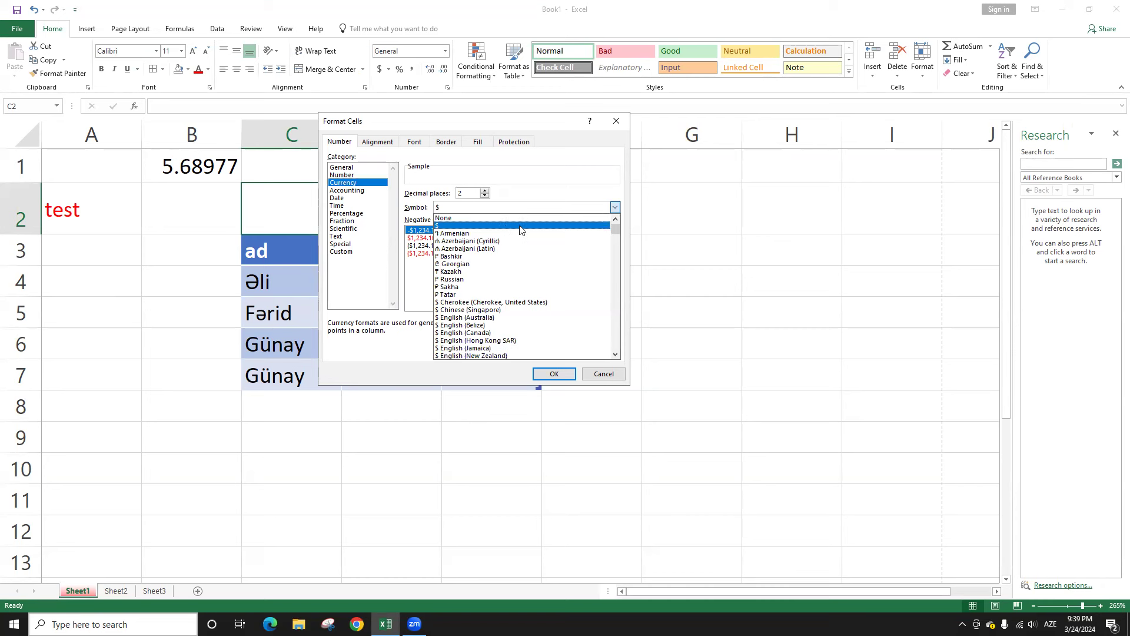
pyautogui.scroll(-1, 471, 247)
pyautogui.scroll(-1, 471, 247)
pyautogui.scroll(2, 471, 245)
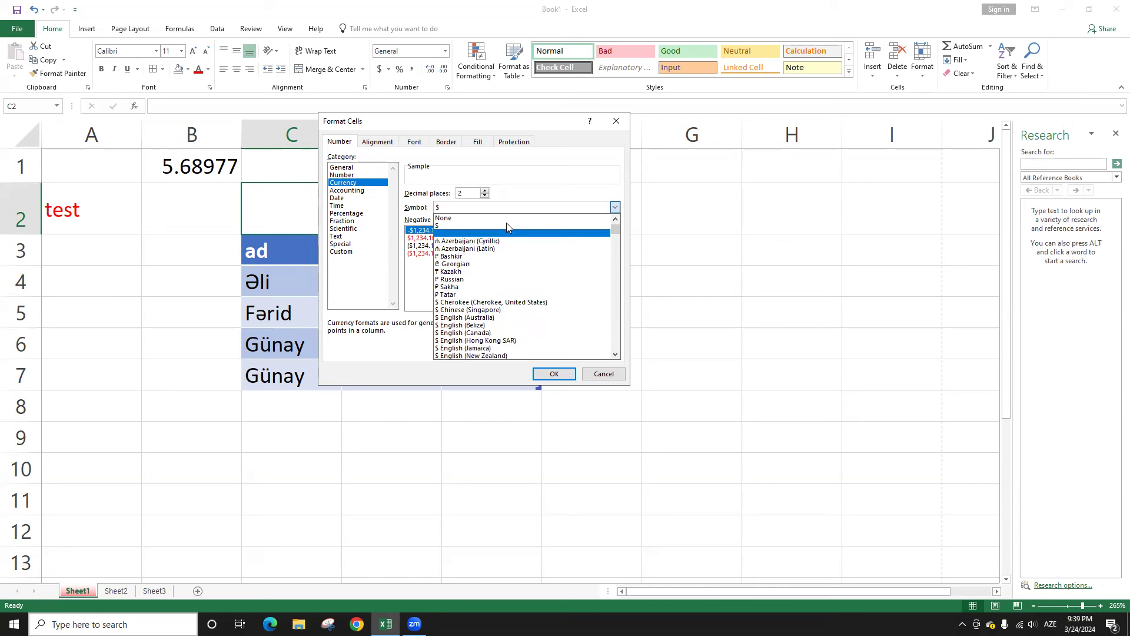
pyautogui.click(479, 250)
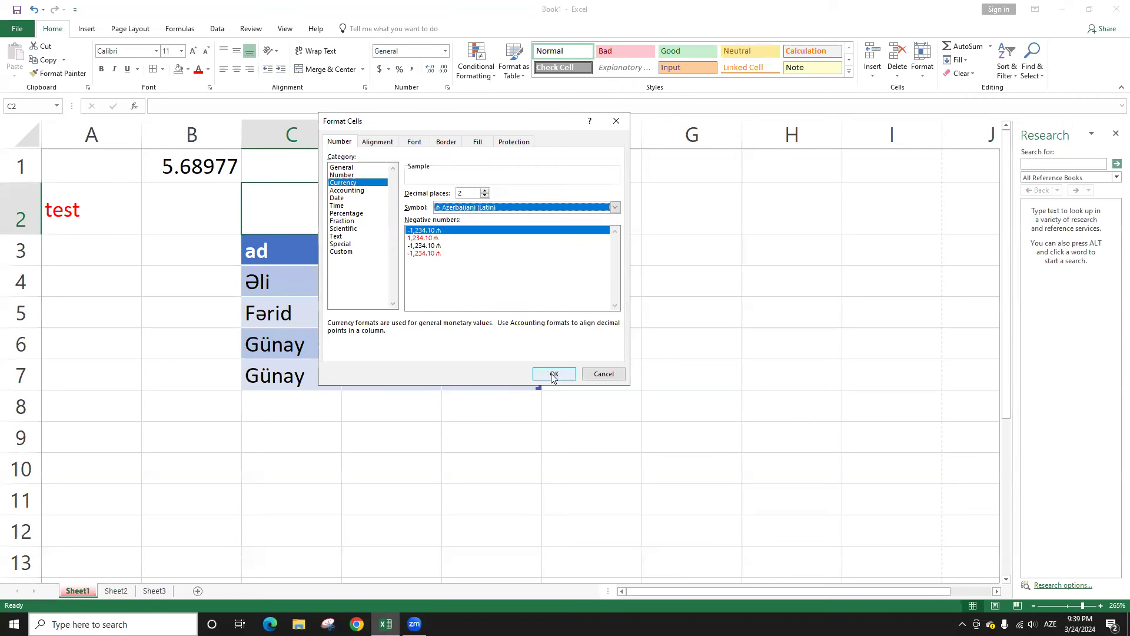
# Try the Accounting format, then pick a Date format type such as 3/14/2012.
pyautogui.click(338, 192)
pyautogui.click(338, 198)
pyautogui.scroll(-2, 465, 224)
pyautogui.scroll(-2, 476, 222)
pyautogui.click(468, 225)
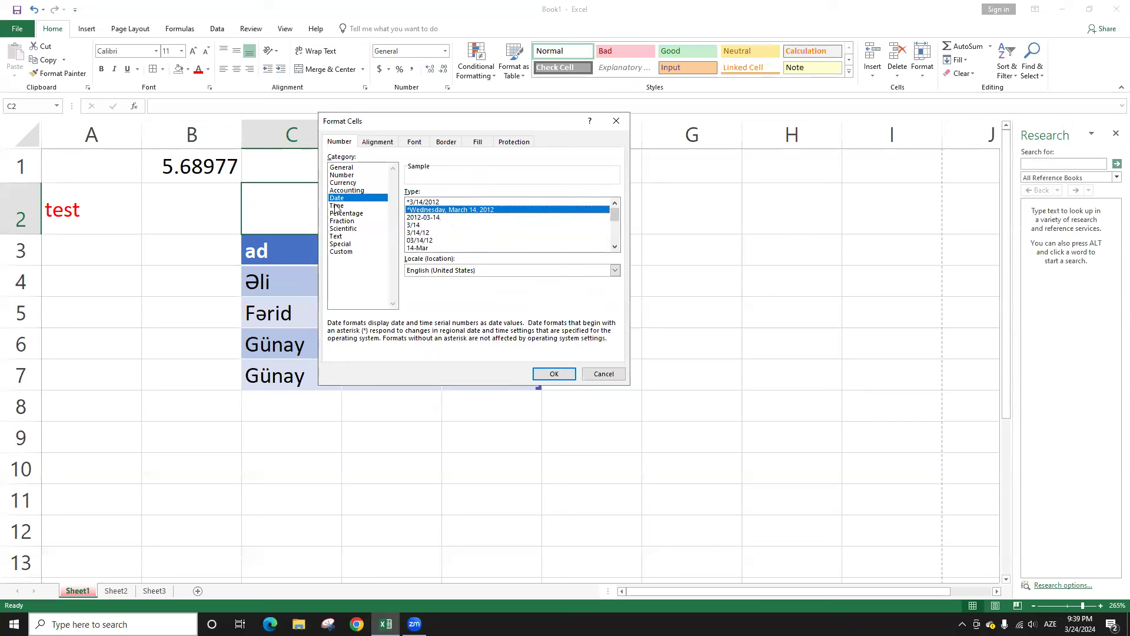
# Try the Time, Scientific, Text and Fraction number formats.
pyautogui.click(338, 206)
pyautogui.click(452, 234)
pyautogui.click(347, 230)
pyautogui.click(348, 237)
pyautogui.click(343, 221)
# Rotate the text orientation through 34, -18, 90 and -90 degrees, ending at 28 degrees.
pyautogui.click(372, 142)
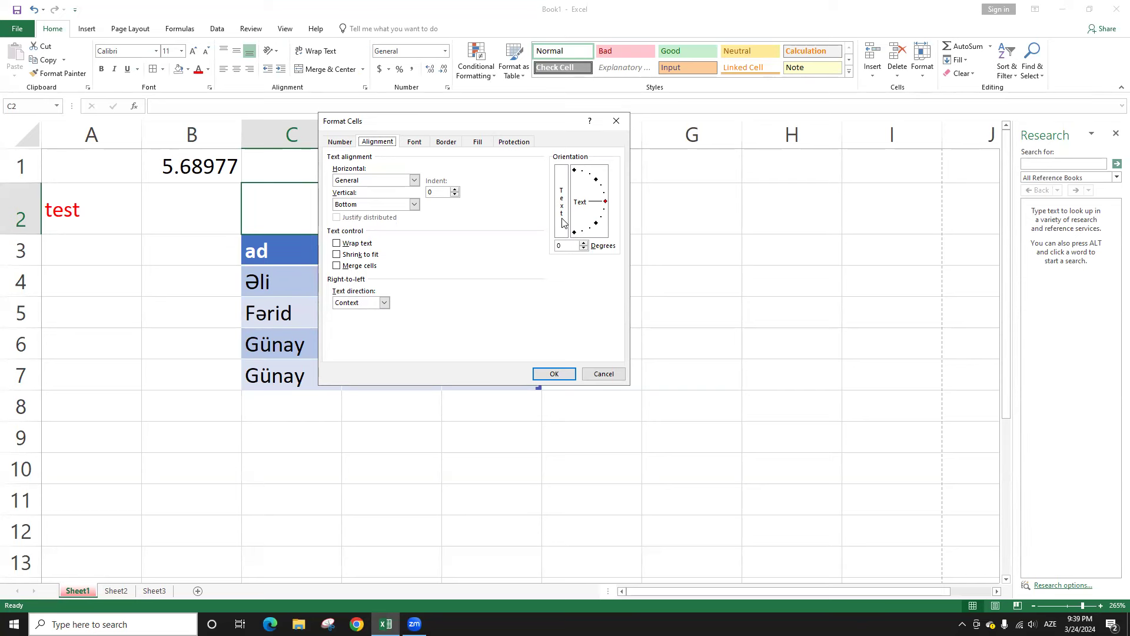
pyautogui.moveTo(605, 201)
pyautogui.mouseDown()
pyautogui.moveTo(598, 189)
pyautogui.moveTo(603, 210)
pyautogui.mouseUp()
pyautogui.moveTo(603, 210); pyautogui.dragTo(610, 218)
pyautogui.click(567, 172)
pyautogui.click(575, 231)
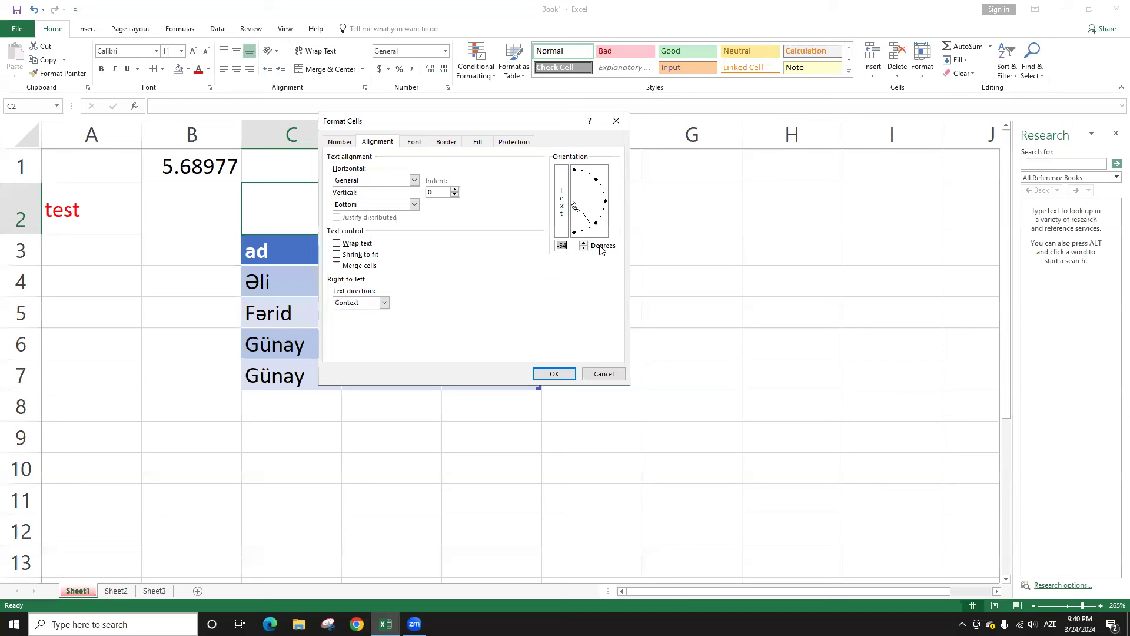
pyautogui.click(569, 245)
pyautogui.moveTo(586, 194)
pyautogui.mouseDown()
pyautogui.moveTo(597, 189)
pyautogui.moveTo(599, 203)
pyautogui.mouseUp()
# Toggle strikethrough on and off, view Border, Fill and Protection settings, then close without applying.
pyautogui.click(415, 142)
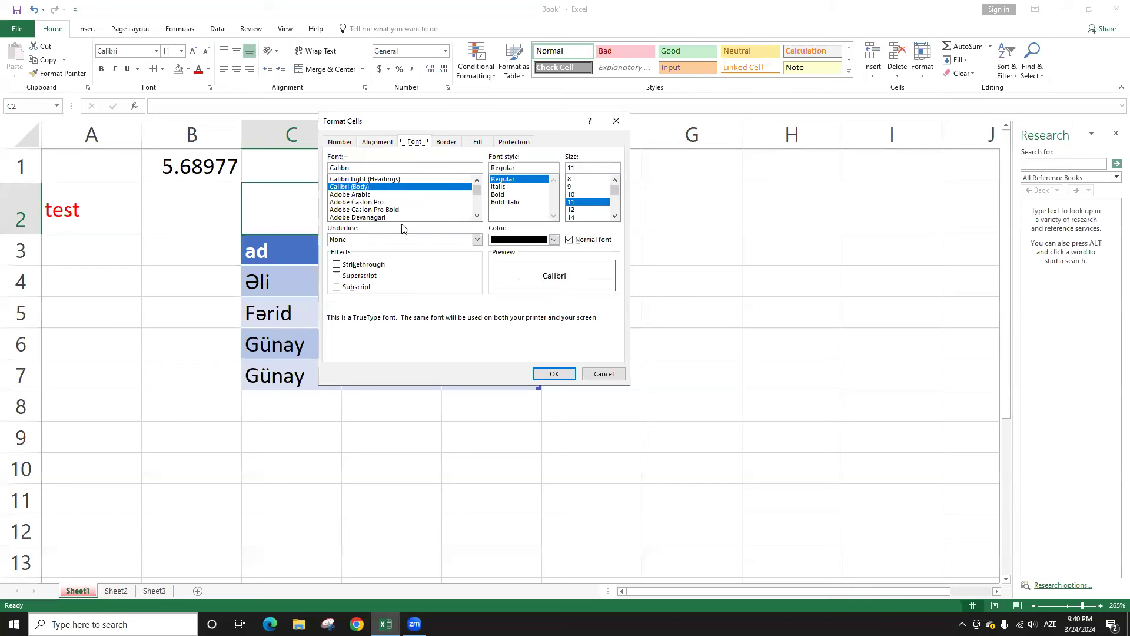
pyautogui.moveTo(380, 125); pyautogui.dragTo(281, 122)
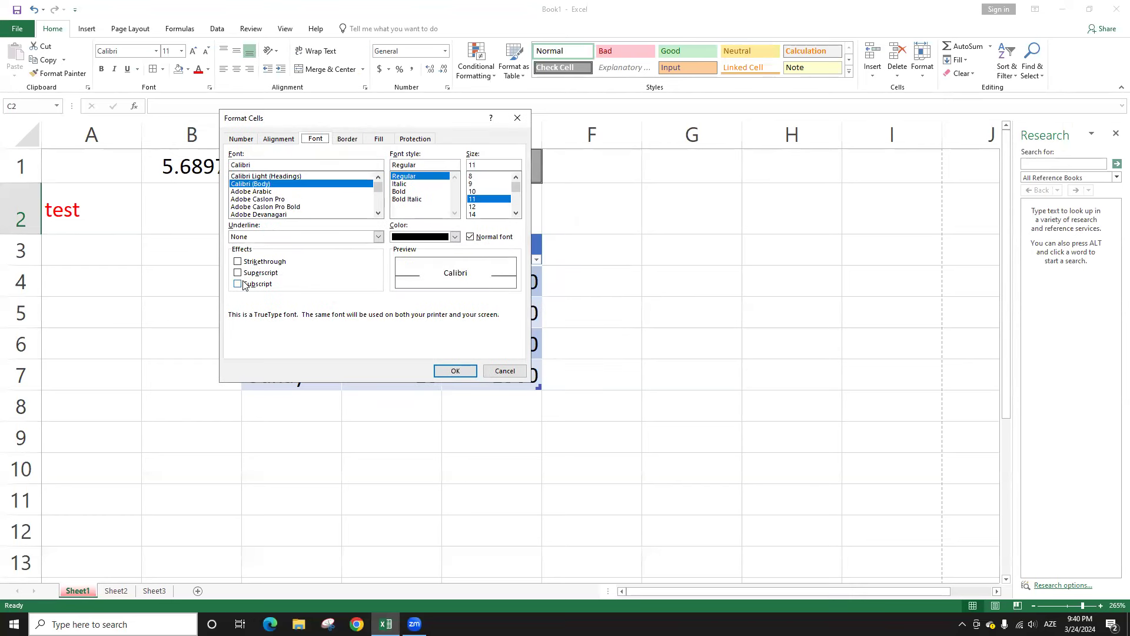
pyautogui.click(261, 265)
pyautogui.click(261, 264)
pyautogui.click(349, 141)
pyautogui.click(379, 139)
pyautogui.click(415, 139)
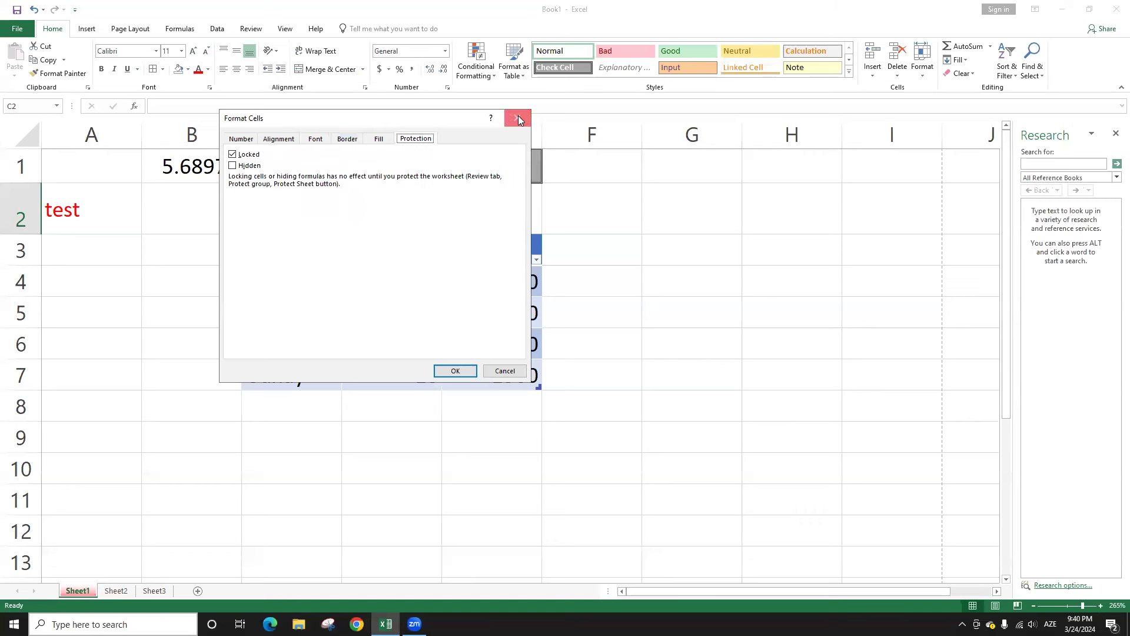
pyautogui.click(517, 118)
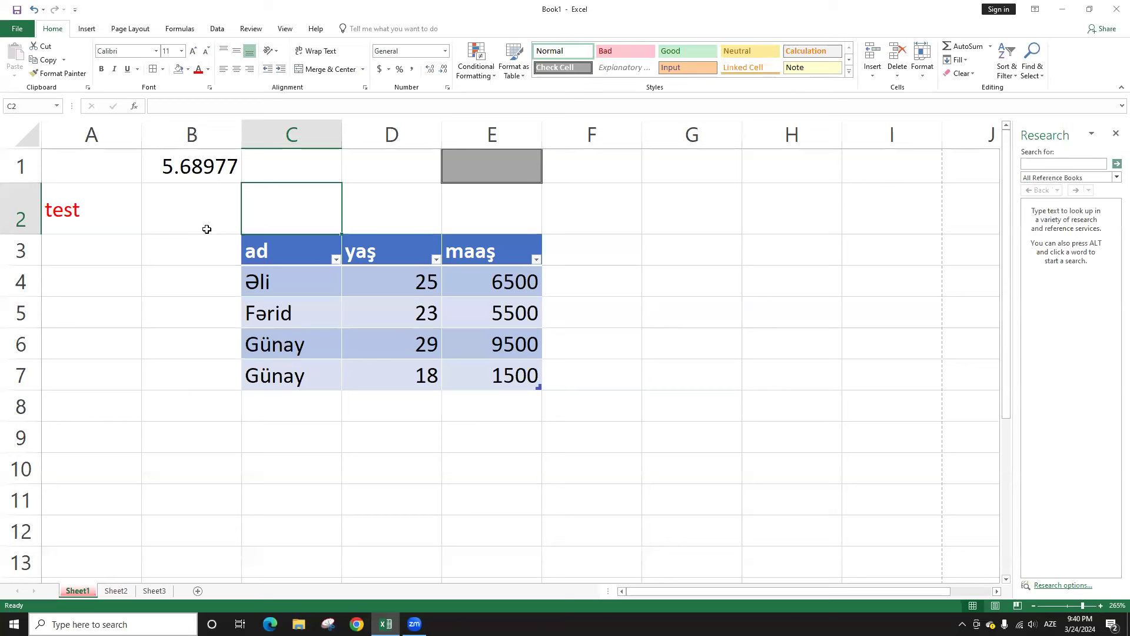
pyautogui.click(208, 248)
pyautogui.click(382, 318)
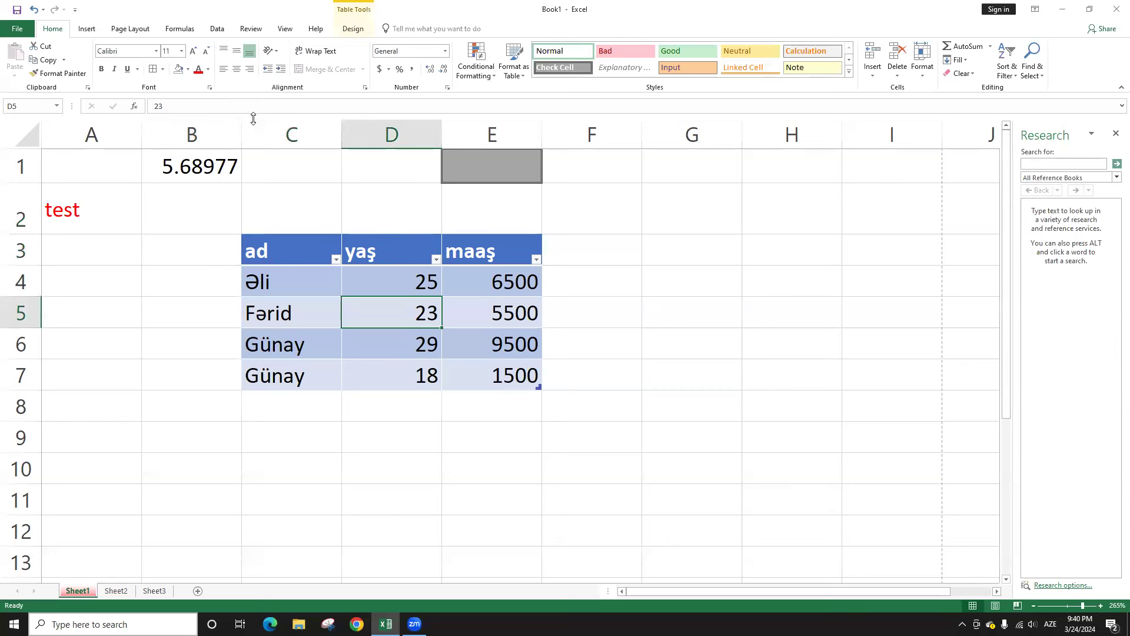
pyautogui.click(923, 72)
pyautogui.press('Escape')
pyautogui.click(992, 47)
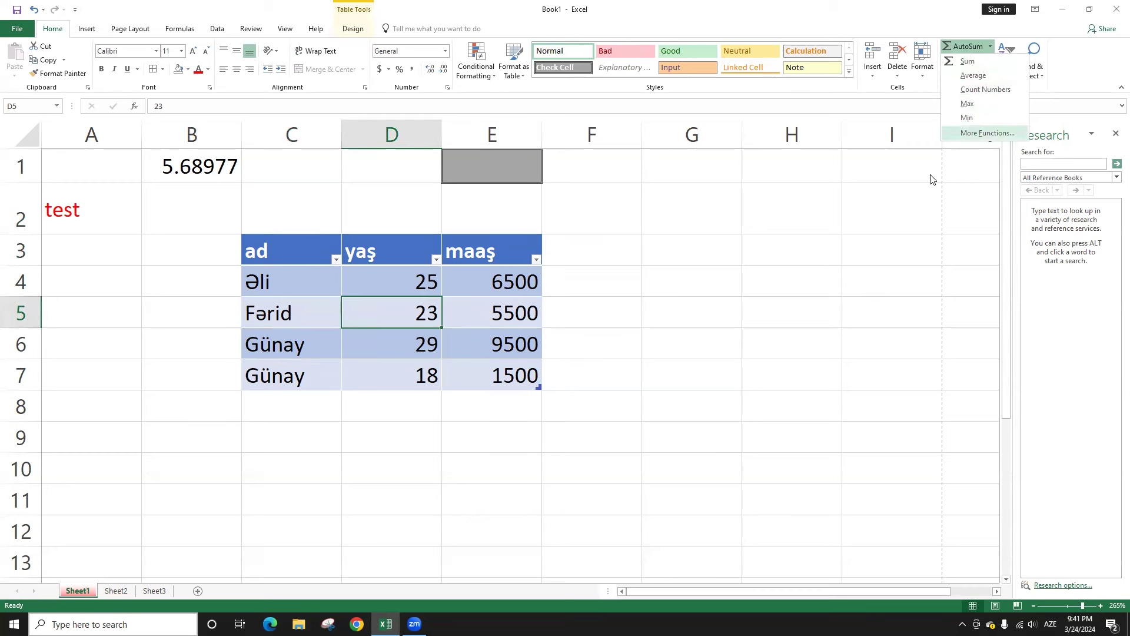
pyautogui.press('Escape')
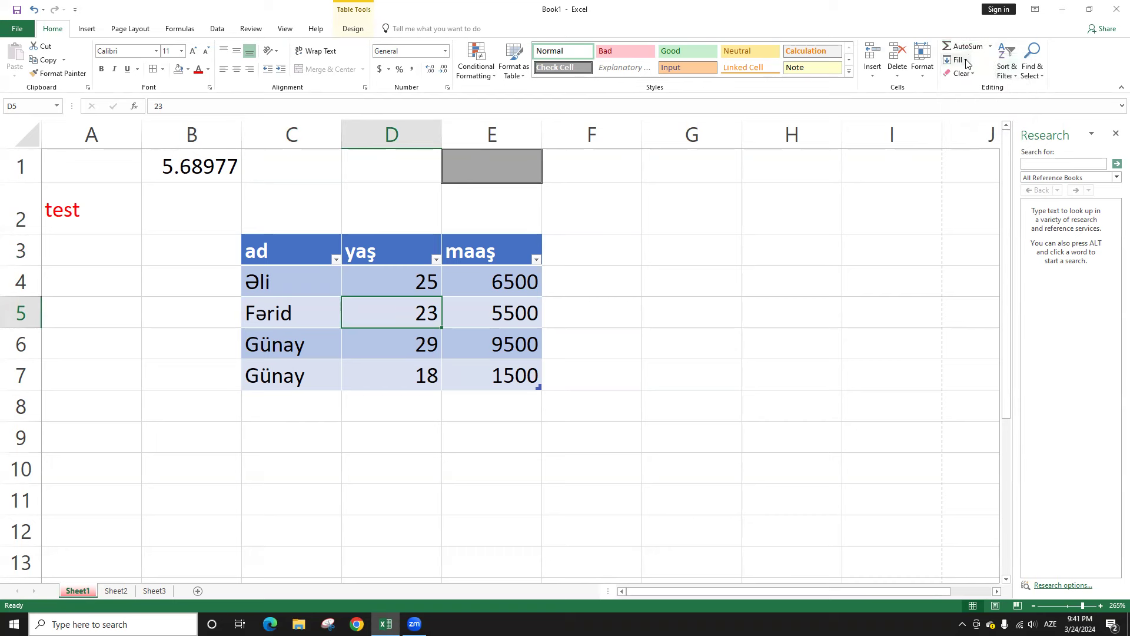
# Enter A in E16, B in F15, C in G16 and D in F17.
pyautogui.click(594, 286)
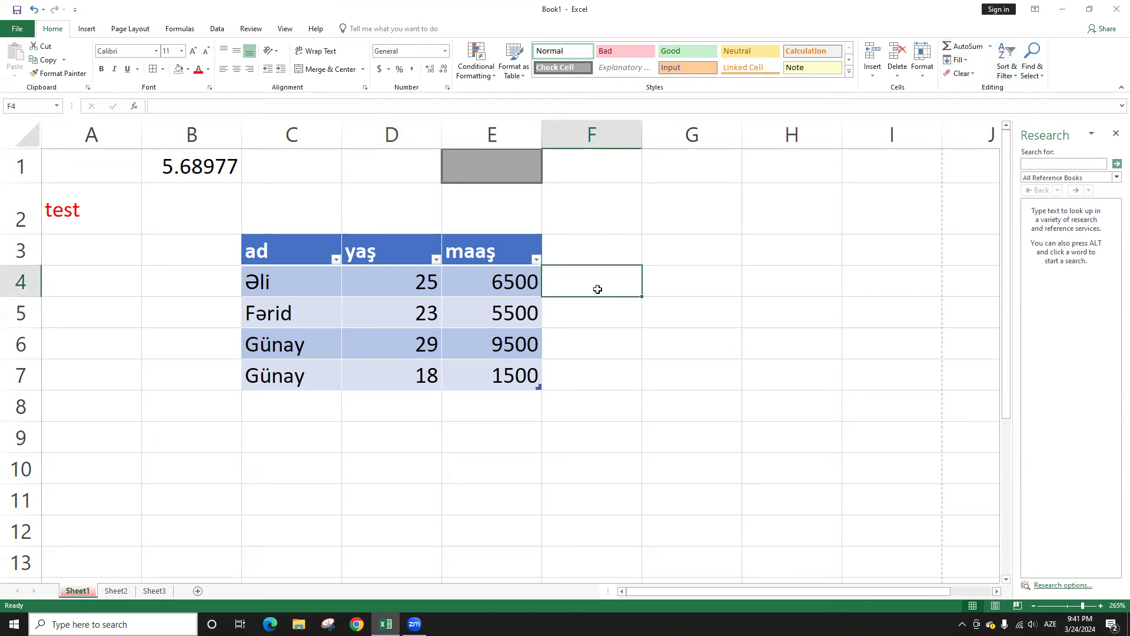
pyautogui.scroll(-1, 617, 277)
pyautogui.scroll(-3, 615, 267)
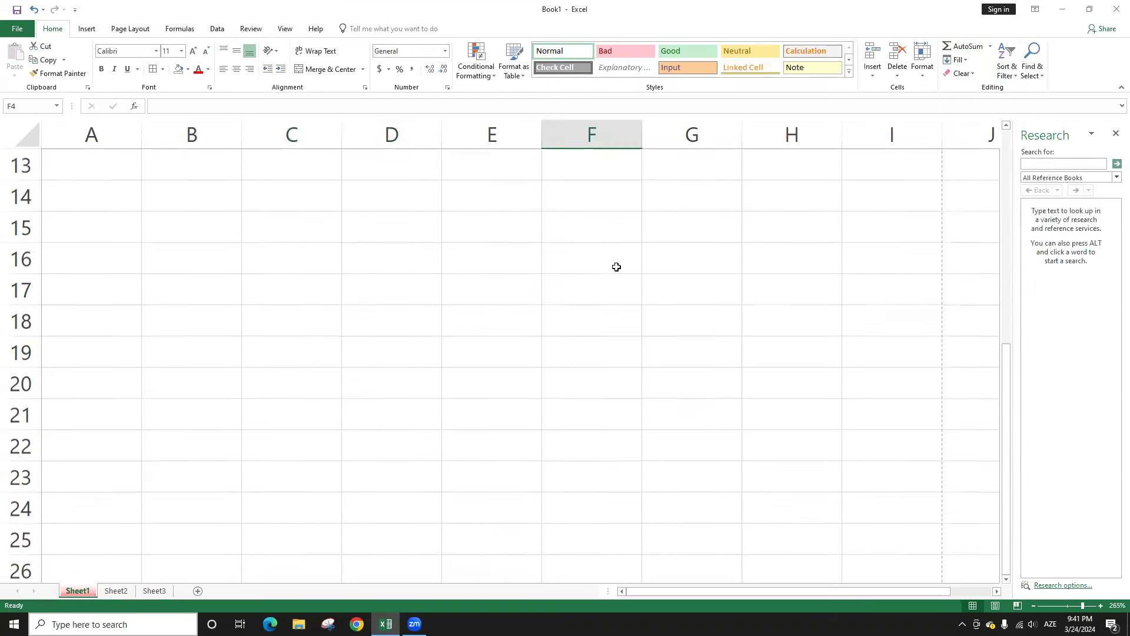
pyautogui.click(469, 259)
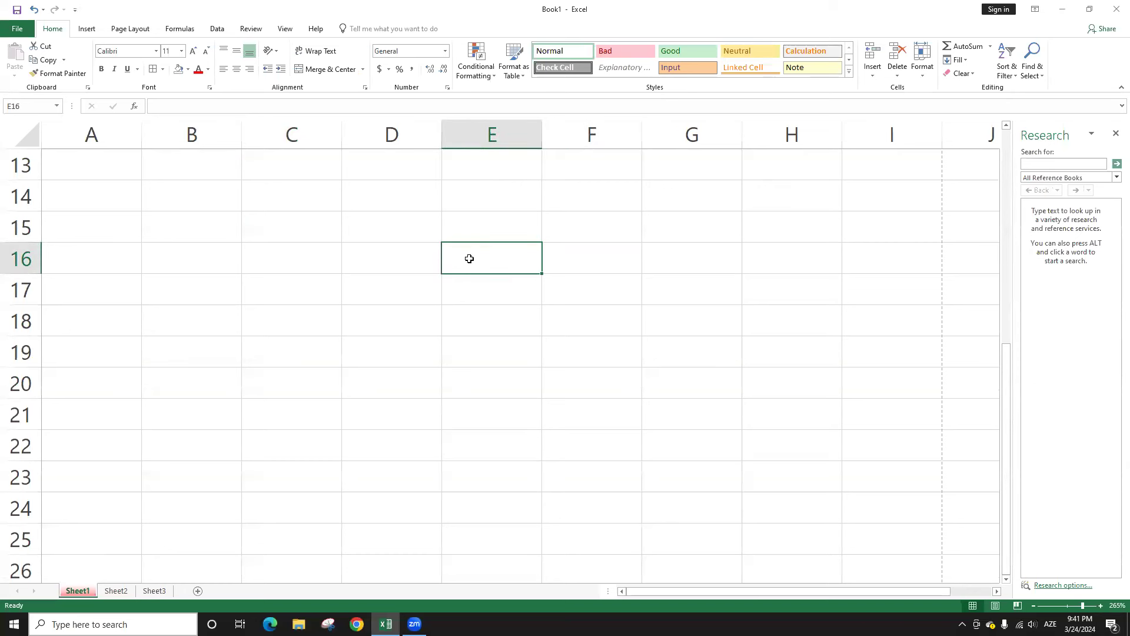
pyautogui.write('A')
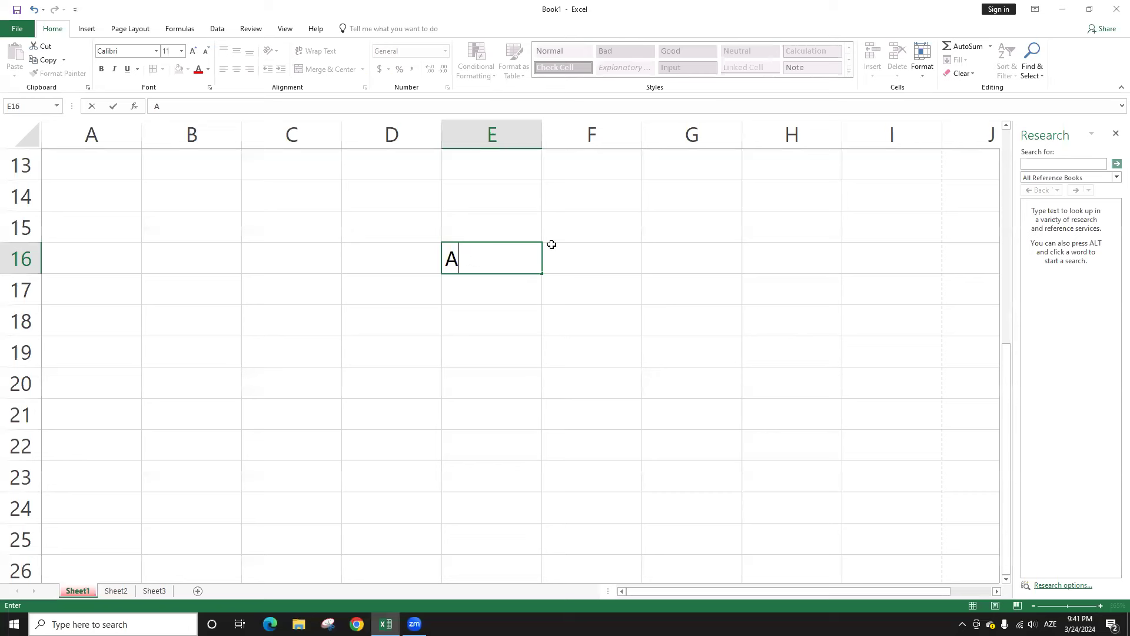
pyautogui.click(579, 219)
pyautogui.write('B')
pyautogui.click(688, 270)
pyautogui.write('C')
pyautogui.click(567, 289)
pyautogui.write('D')
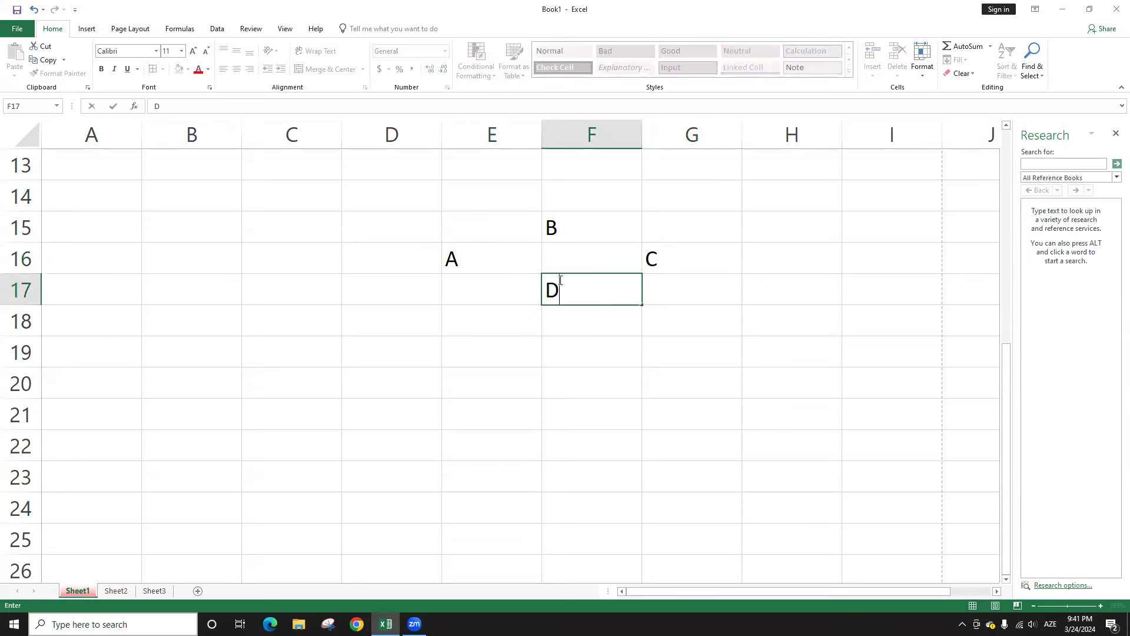
# Type a person's name in F16, centre-align E15:G17, and show the Fill options.
pyautogui.click(586, 245)
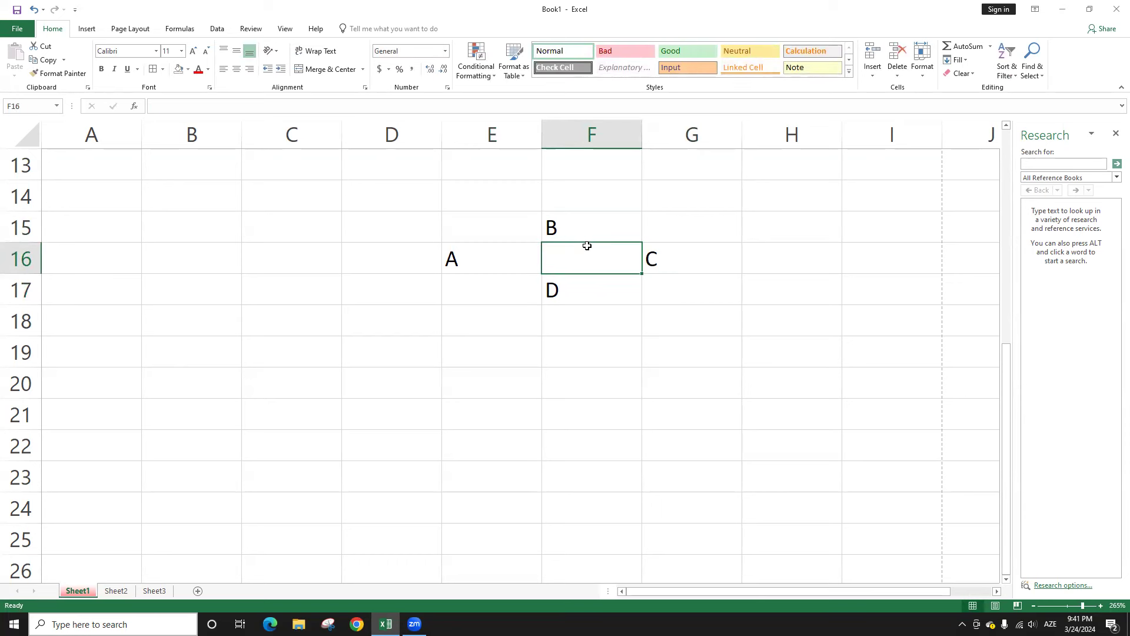
pyautogui.write('Məleykə')
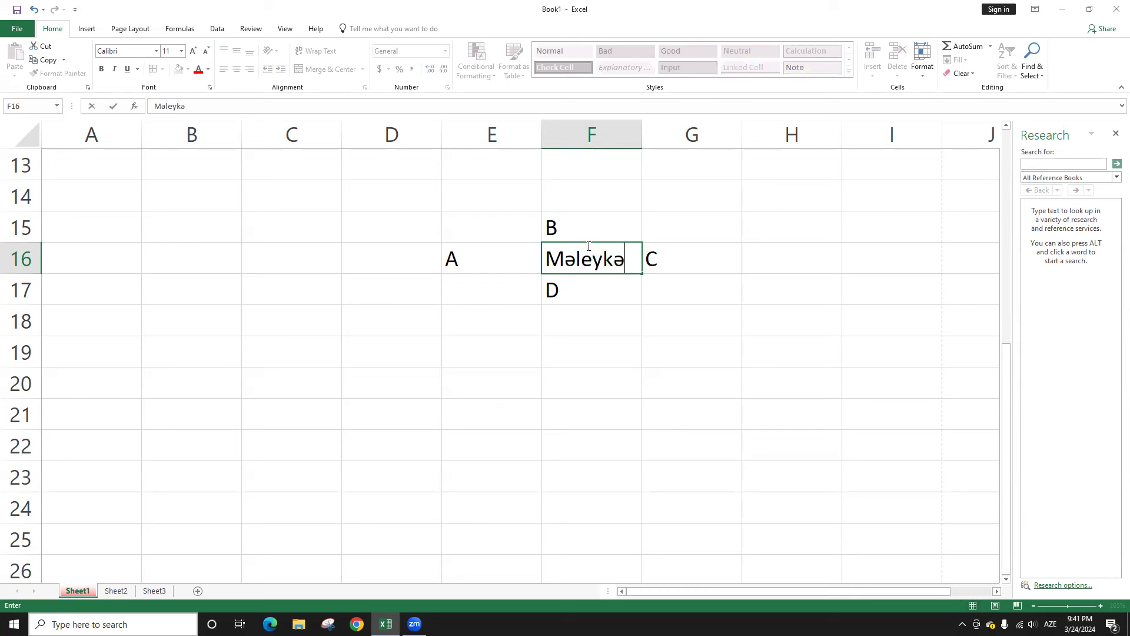
pyautogui.moveTo(504, 230)
pyautogui.mouseDown()
pyautogui.moveTo(638, 286)
pyautogui.moveTo(695, 290)
pyautogui.mouseUp()
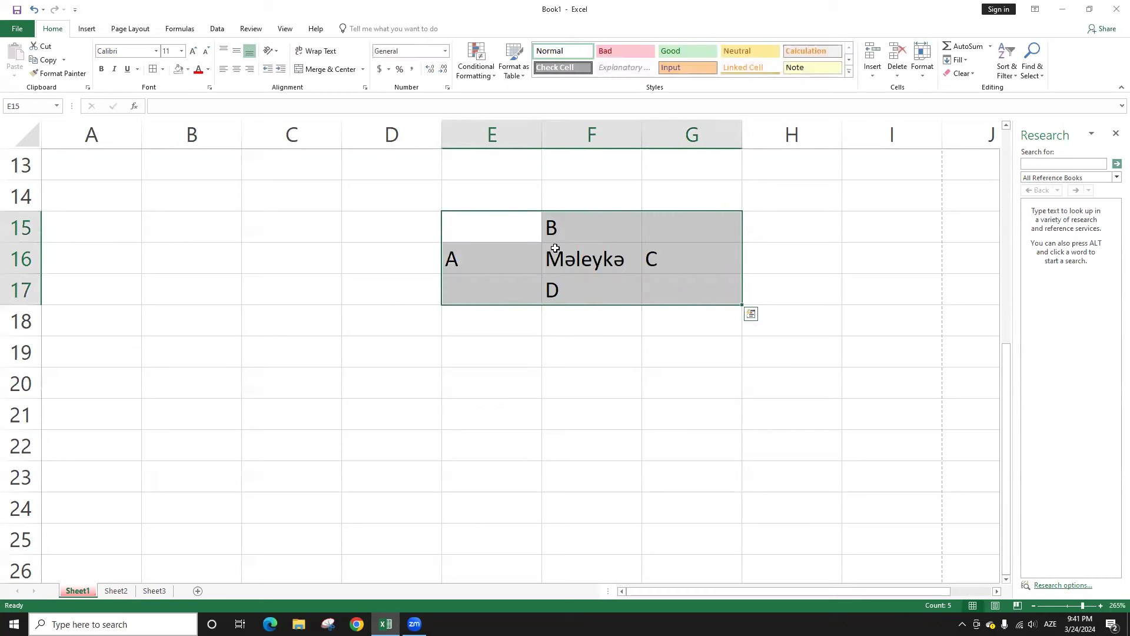
pyautogui.rightClick(553, 245)
pyautogui.click(591, 229)
pyautogui.click(566, 264)
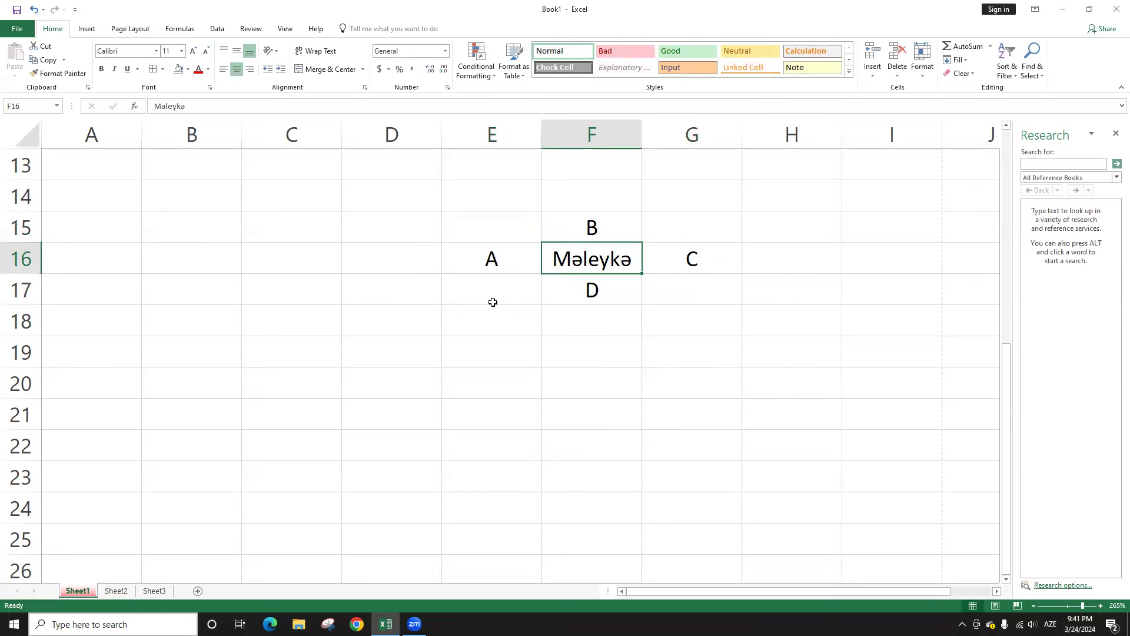
pyautogui.click(961, 61)
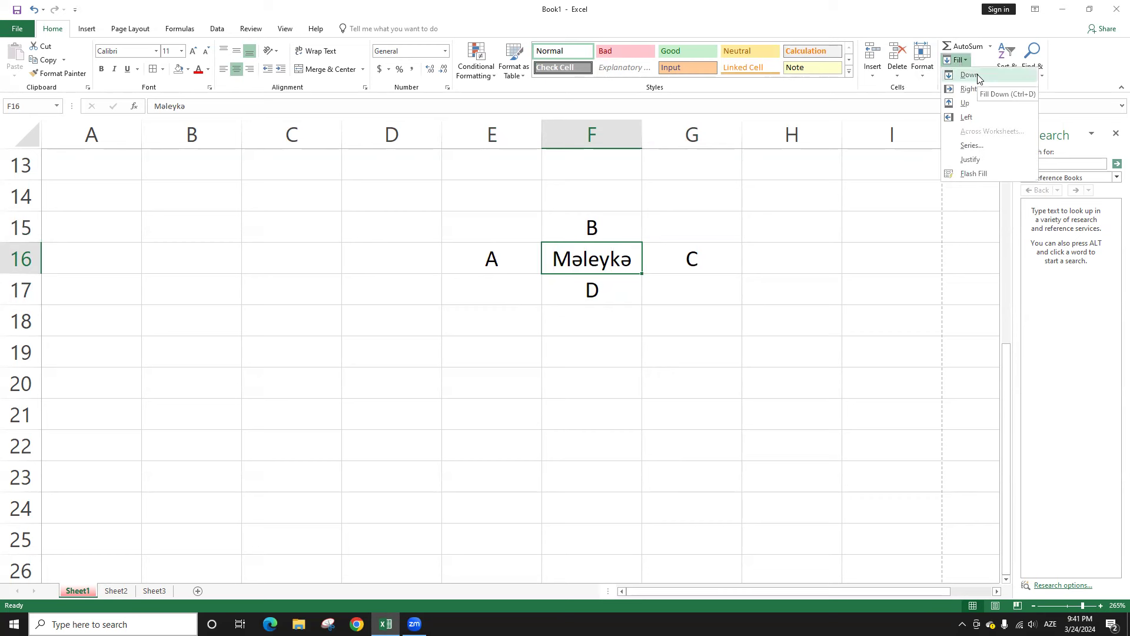
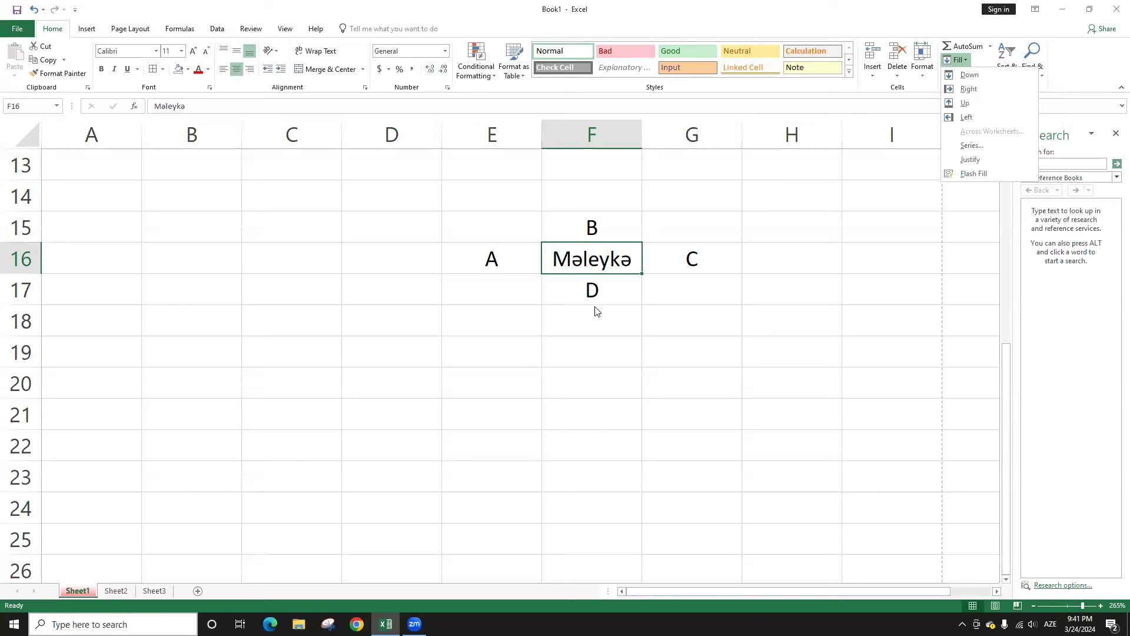
# Try filling F16 down, from the left and from the right, undoing each so Məleykə stays.
pyautogui.click(965, 75)
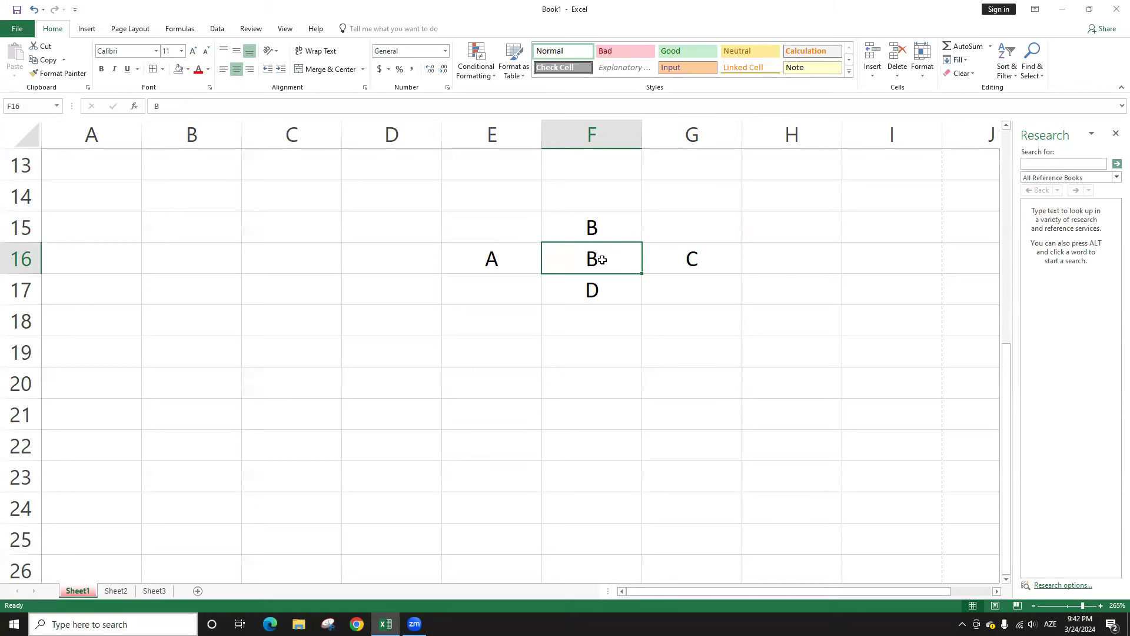
pyautogui.hotkey('ctrl', 'z')
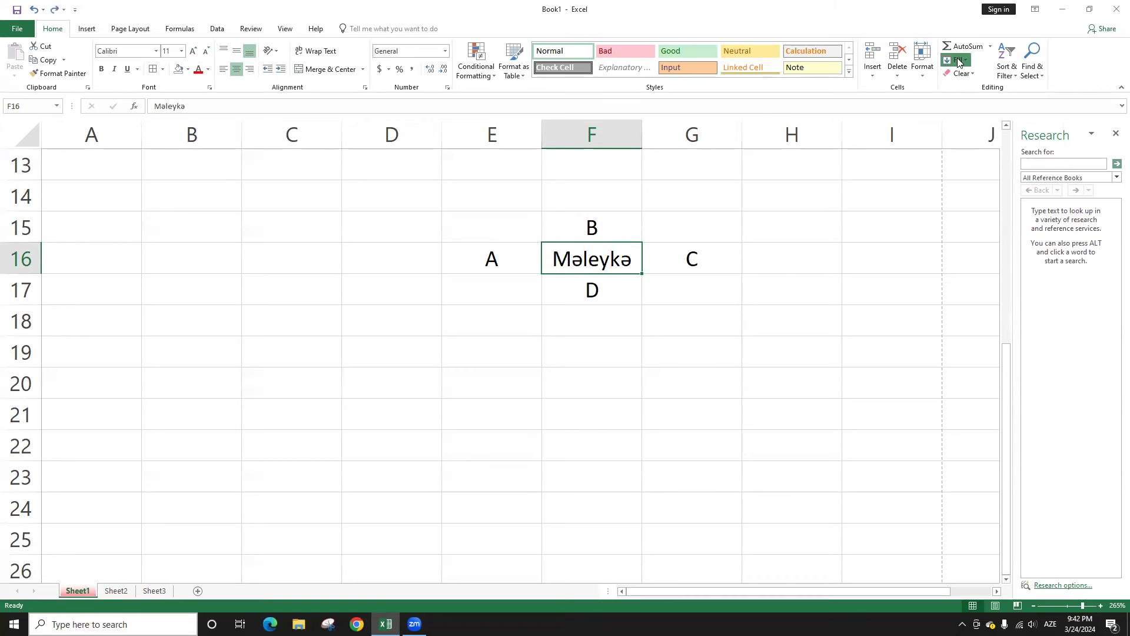
pyautogui.click(957, 60)
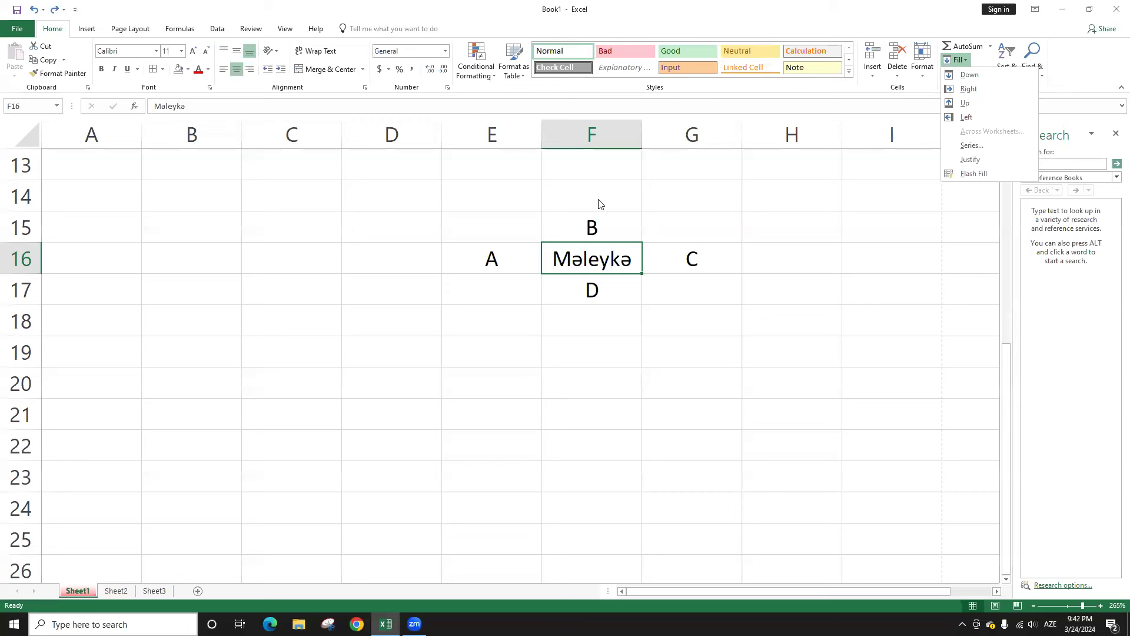
pyautogui.click(969, 89)
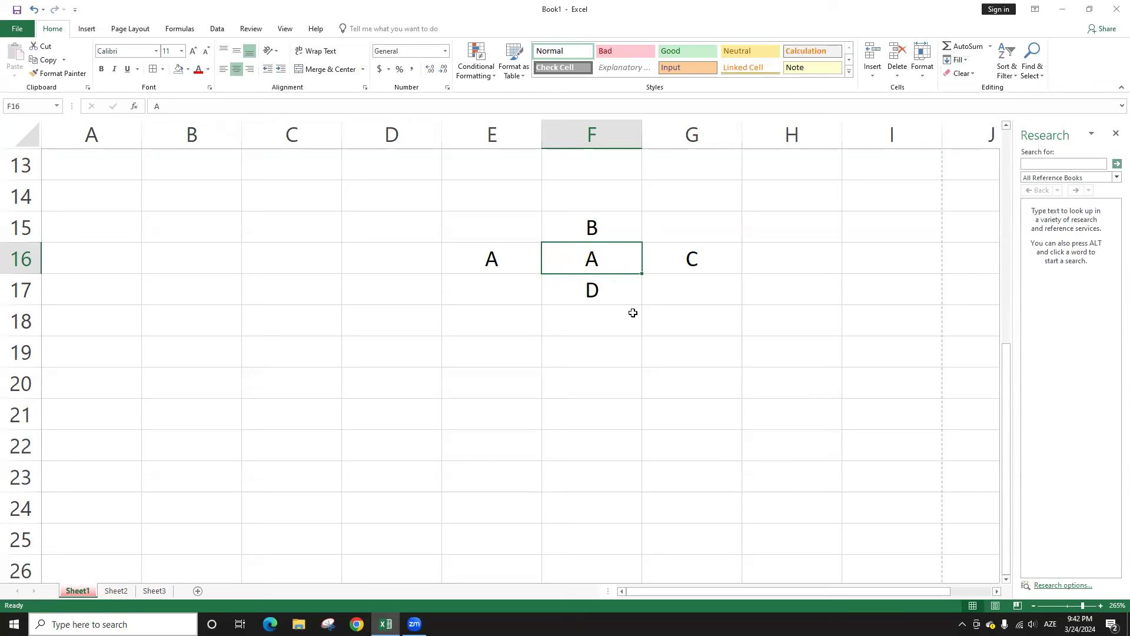
pyautogui.hotkey('ctrl', 'z')
pyautogui.click(957, 60)
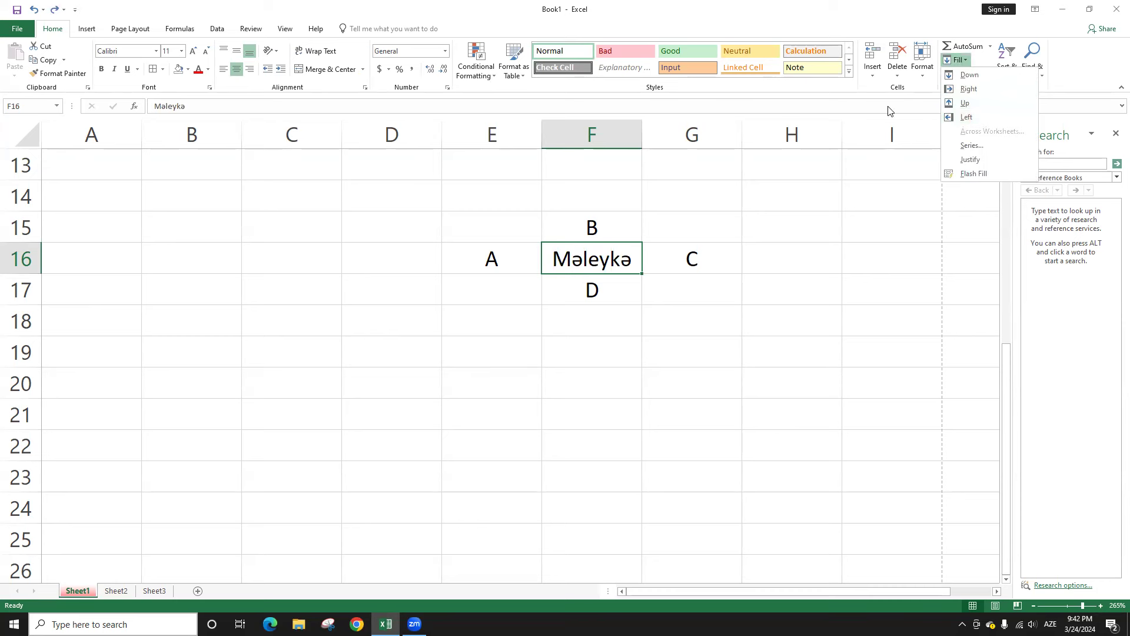
pyautogui.click(966, 116)
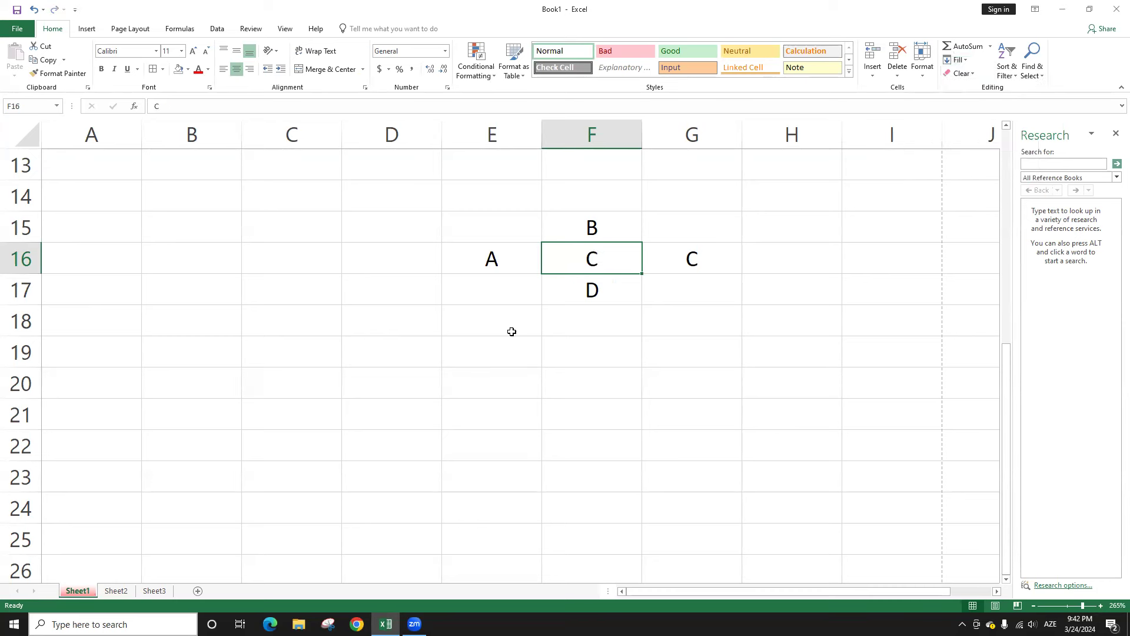
pyautogui.hotkey('ctrl', 'z')
# Enter aüde in E15 and move to G15.
pyautogui.click(499, 229)
pyautogui.write('aüde')
pyautogui.click(722, 217)
# Enter 35 in G15 and fill the block E15:G20 down from row 15.
pyautogui.write('35')
pyautogui.moveTo(491, 228); pyautogui.dragTo(695, 383)
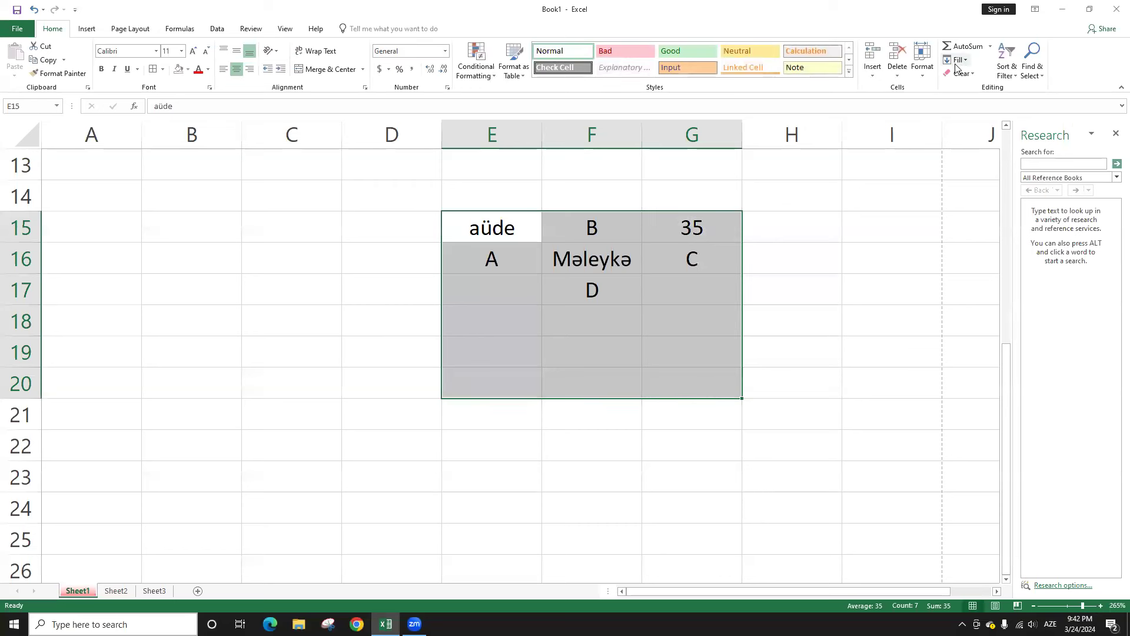
pyautogui.click(957, 60)
pyautogui.click(968, 75)
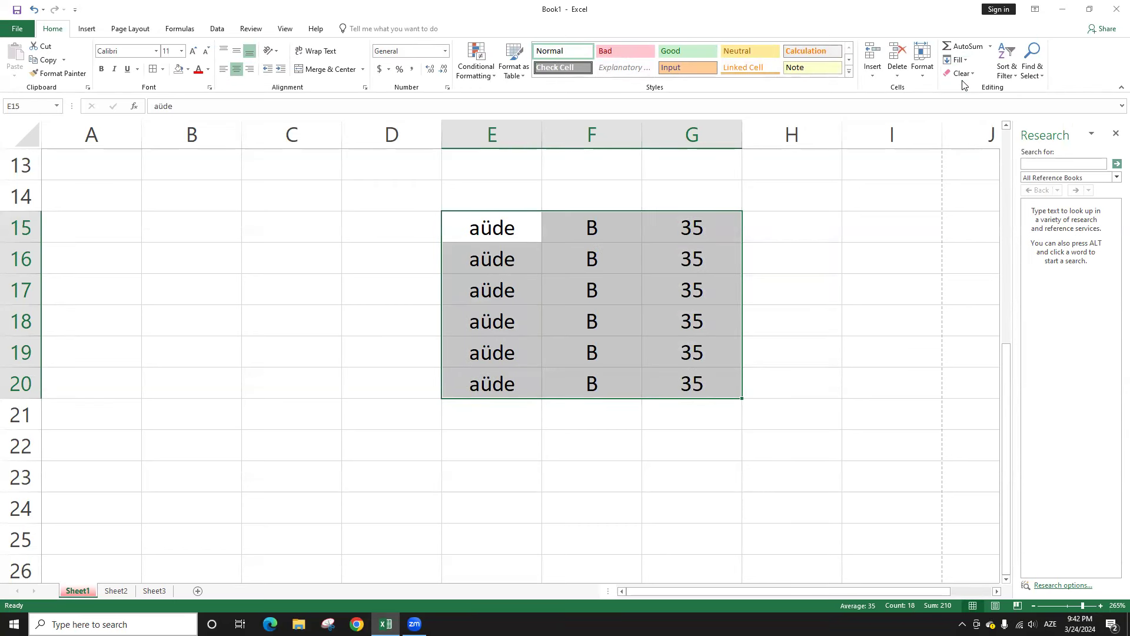
# Undo that fill, then drag the E15:G15 entries down to row 21 with the fill handle.
pyautogui.hotkey('ctrl', 'z')
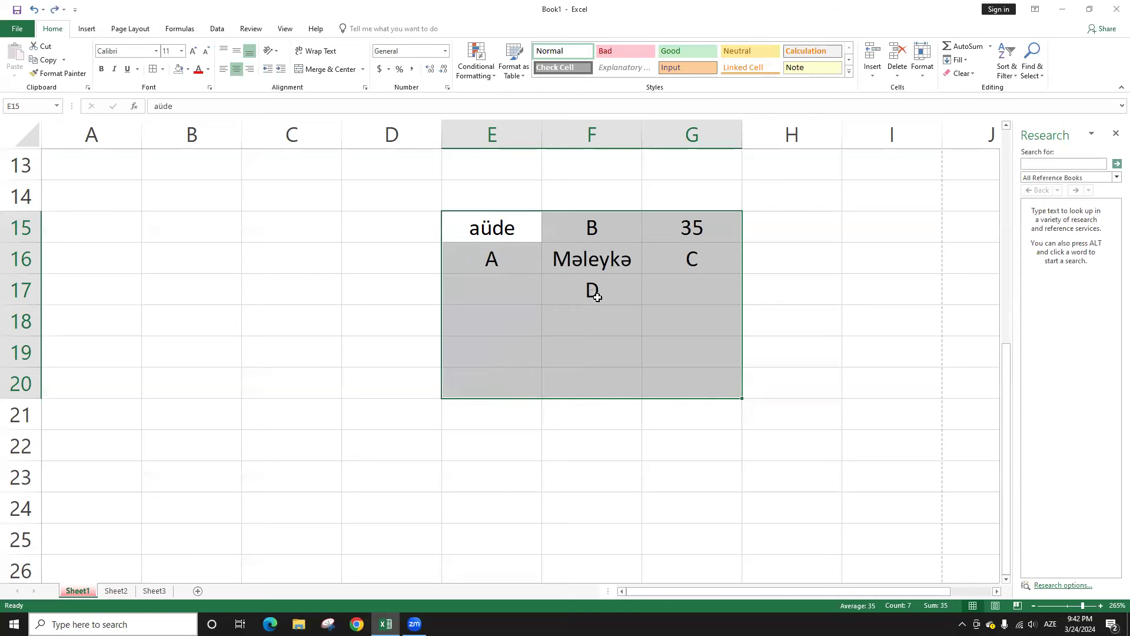
pyautogui.click(511, 229)
pyautogui.moveTo(518, 226)
pyautogui.mouseDown()
pyautogui.moveTo(701, 229)
pyautogui.moveTo(739, 422)
pyautogui.mouseUp()
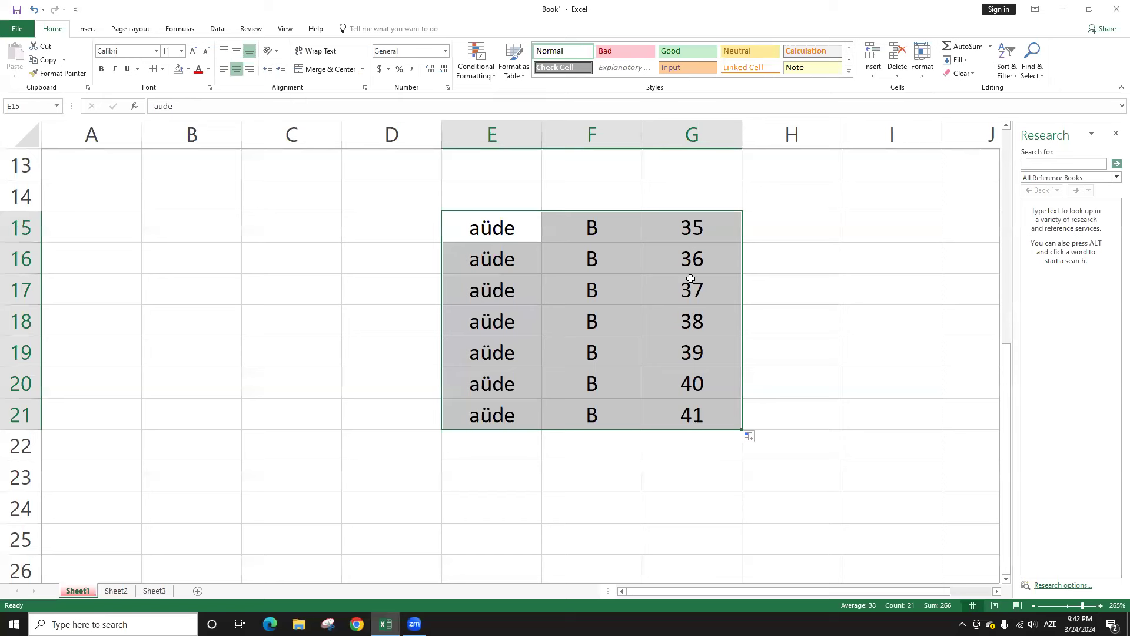
# Clear E15:G21, then open and close the Series settings without filling anything.
pyautogui.press('Delete')
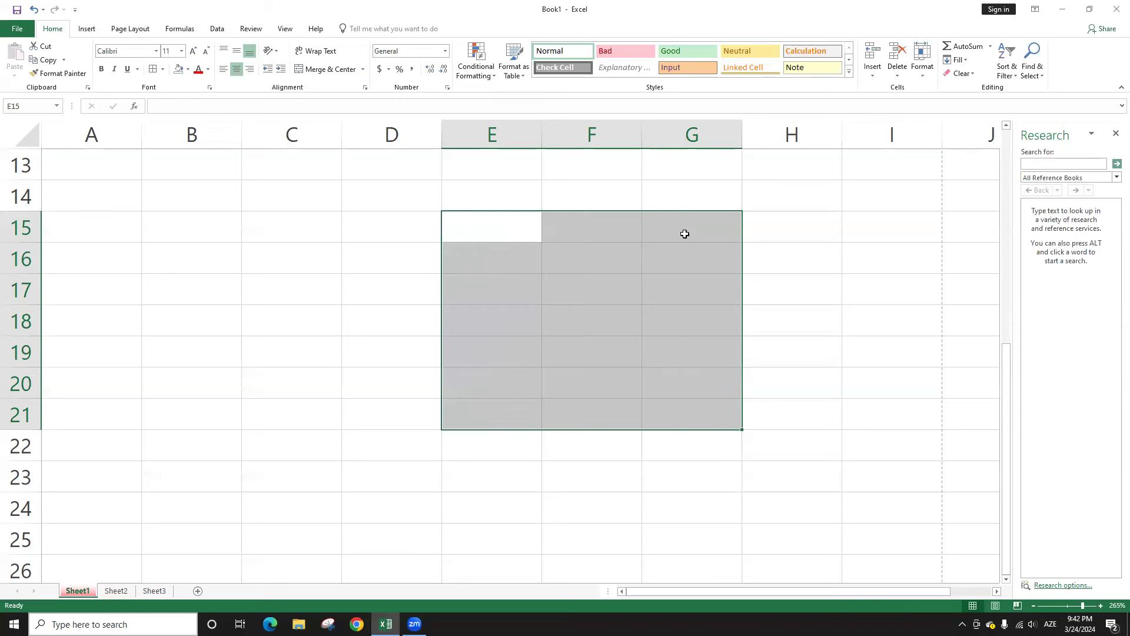
pyautogui.click(497, 204)
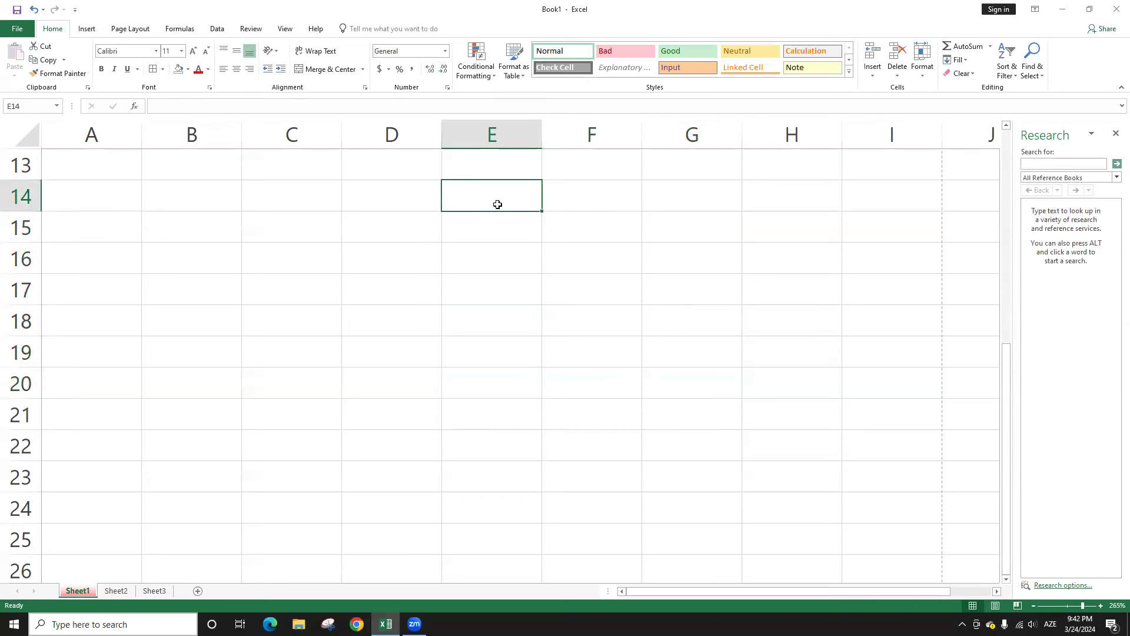
pyautogui.click(957, 59)
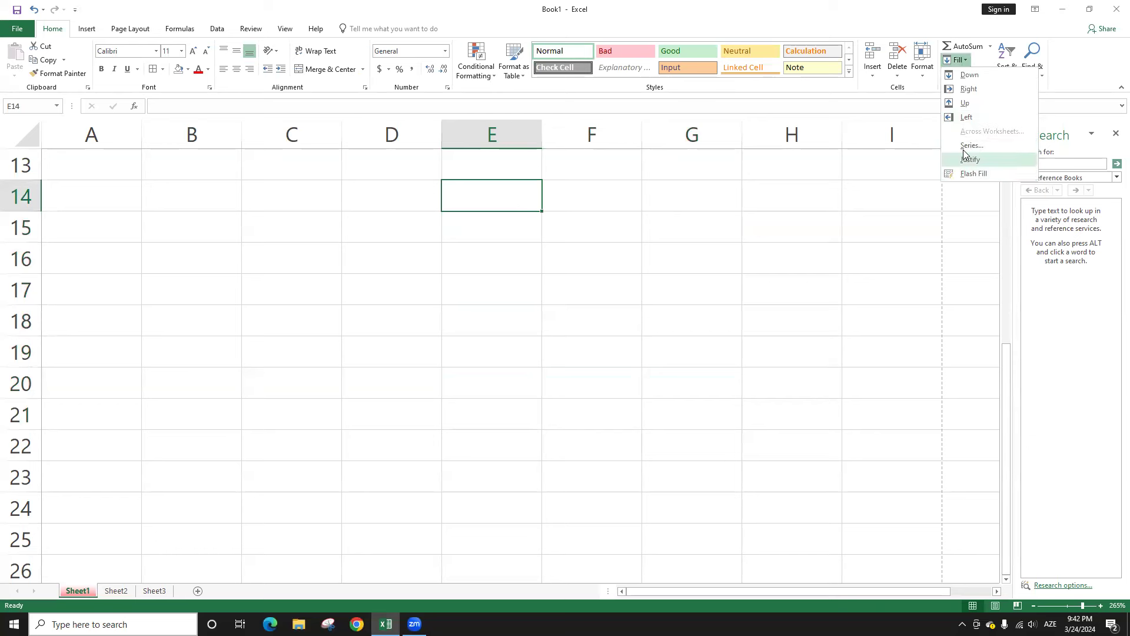
pyautogui.click(965, 147)
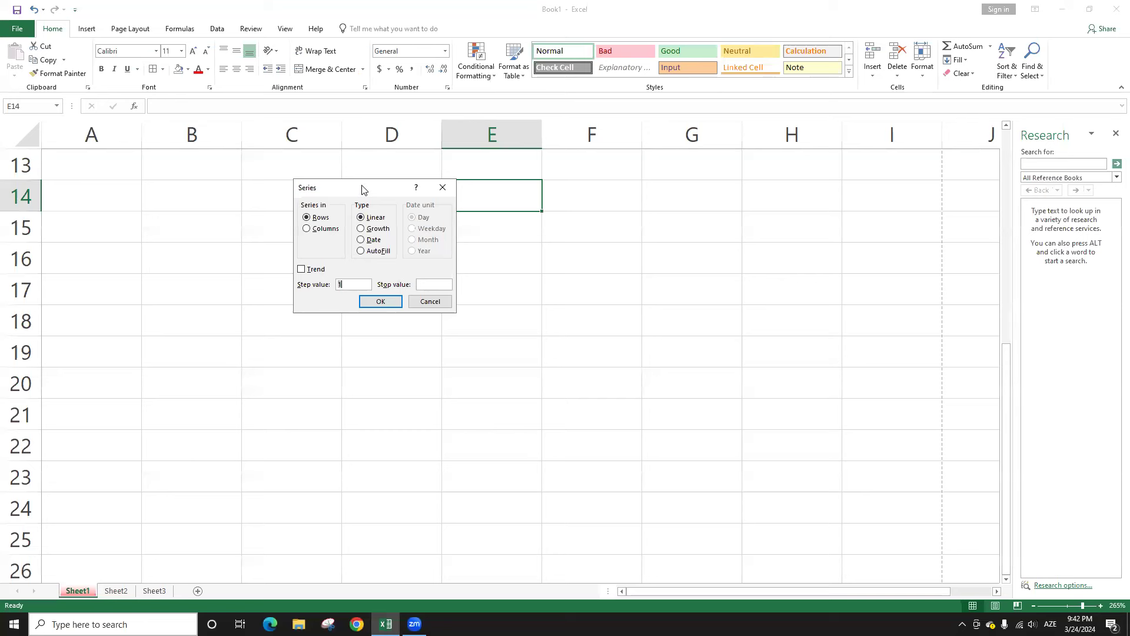
pyautogui.moveTo(362, 190); pyautogui.dragTo(320, 191)
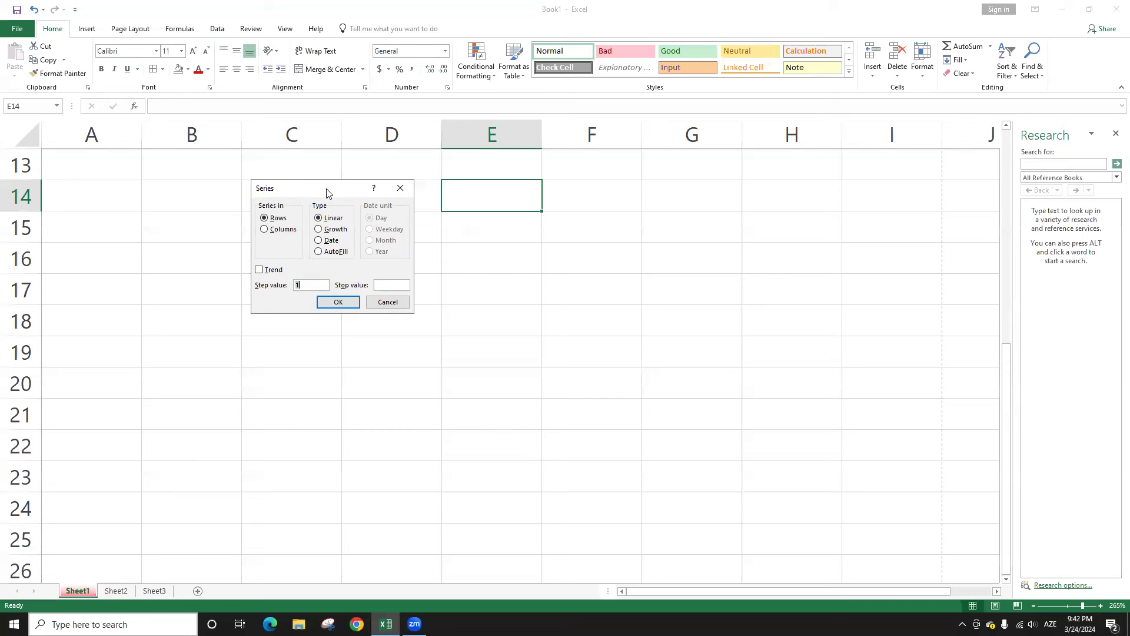
pyautogui.click(396, 187)
# Delete the test and 5.68977 entries from A1:B7.
pyautogui.scroll(1, 133, 266)
pyautogui.scroll(4, 134, 266)
pyautogui.moveTo(93, 174); pyautogui.dragTo(193, 384)
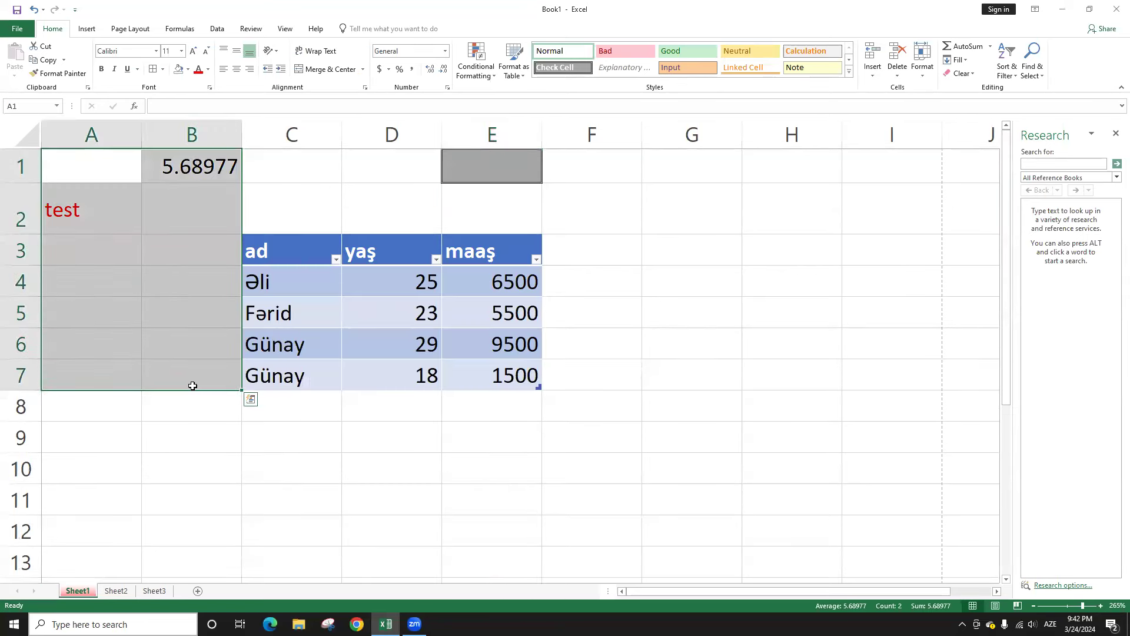
pyautogui.press('Delete')
# Enter 8 in cell A2.
pyautogui.click(99, 198)
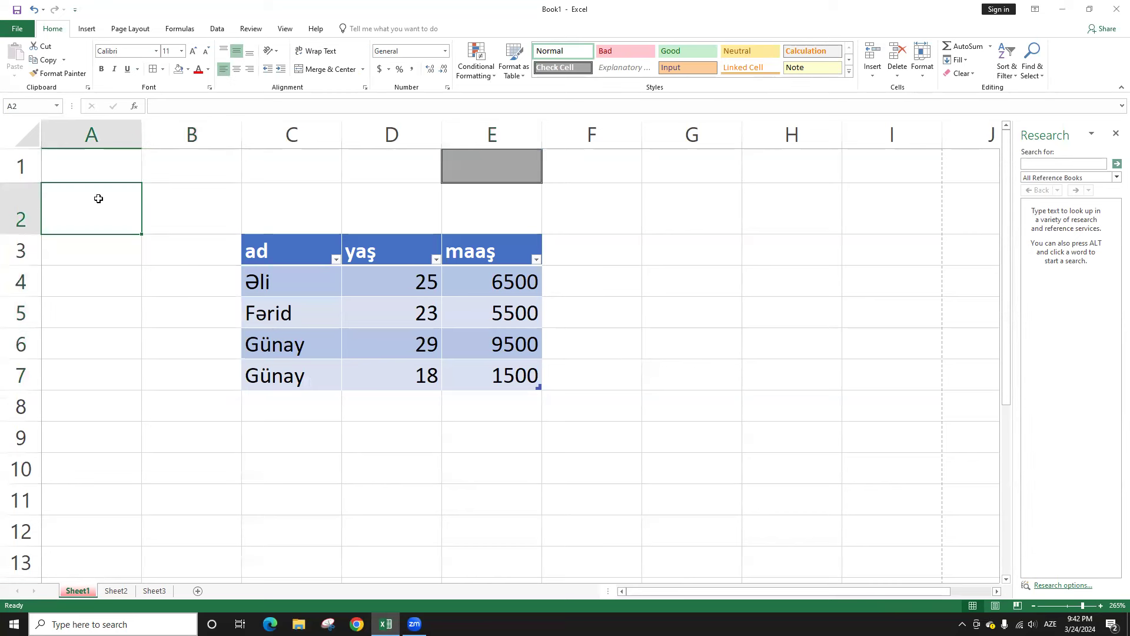
pyautogui.write('8')
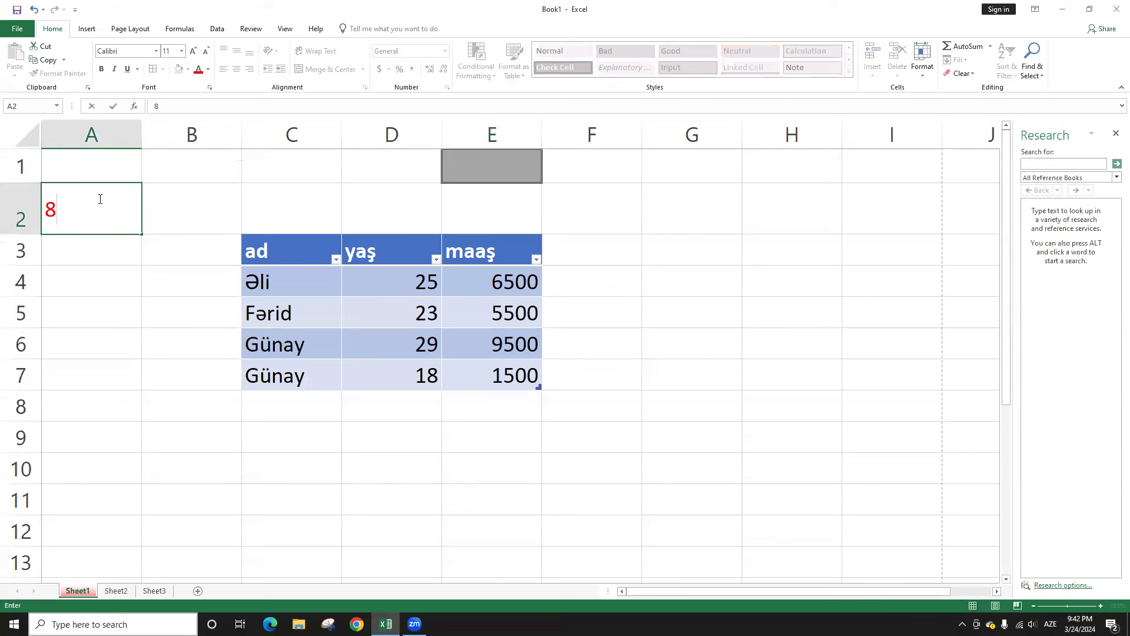
pyautogui.click(182, 228)
pyautogui.click(78, 219)
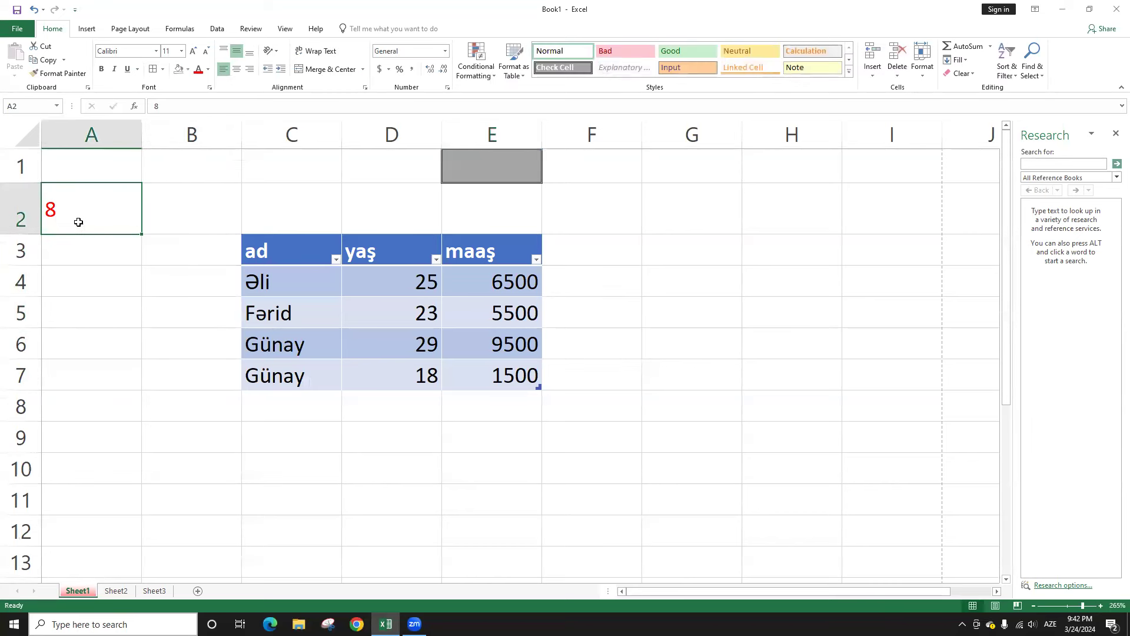
# Open Fill > Series and, after trying other options, keep Rows and Linear.
pyautogui.click(967, 61)
pyautogui.click(966, 157)
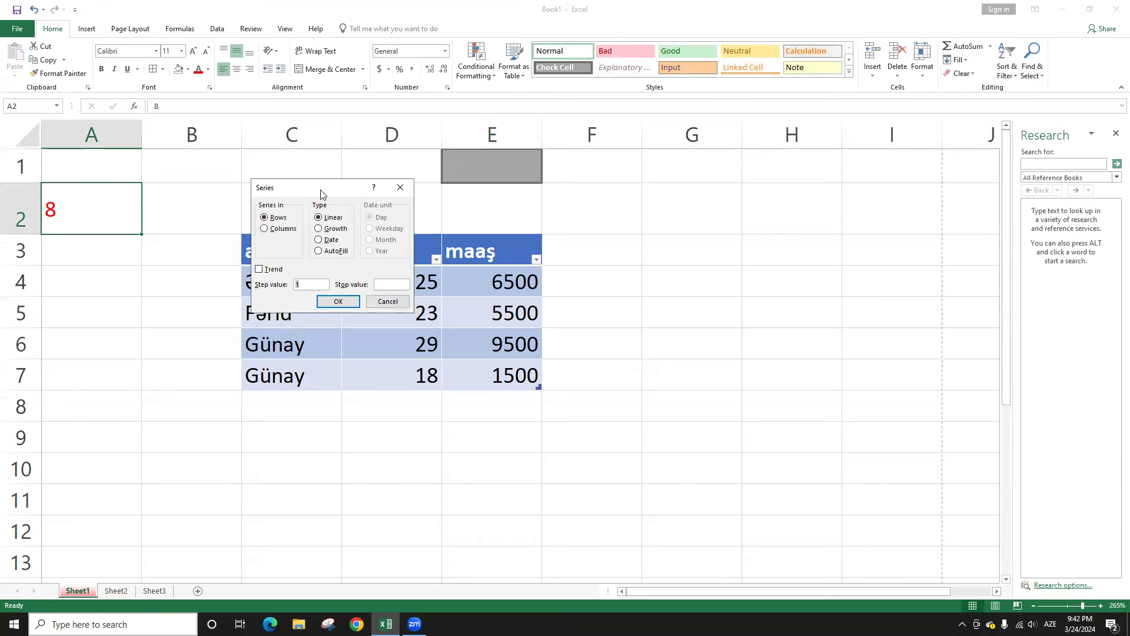
pyautogui.moveTo(320, 194); pyautogui.dragTo(204, 259)
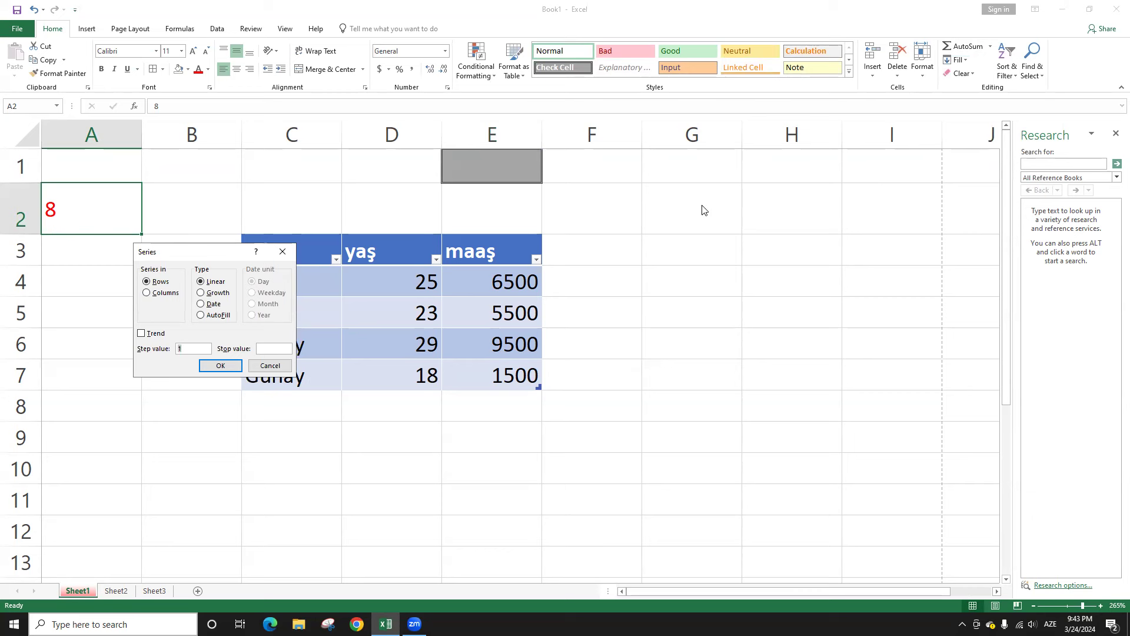
pyautogui.click(148, 292)
pyautogui.click(163, 282)
pyautogui.click(227, 299)
pyautogui.click(213, 305)
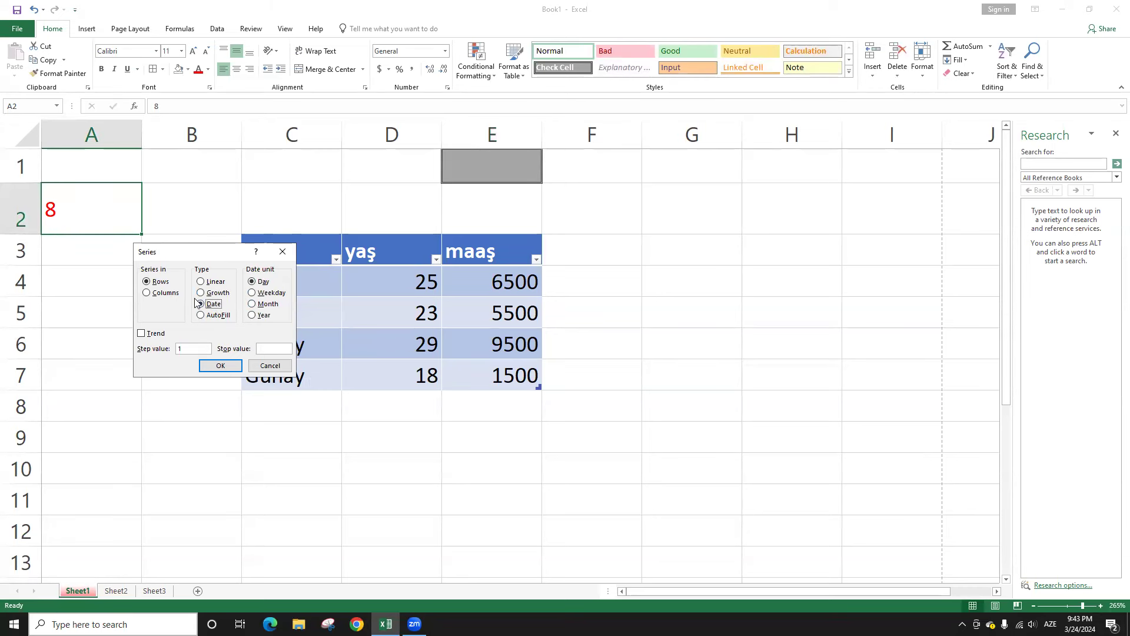
pyautogui.click(217, 283)
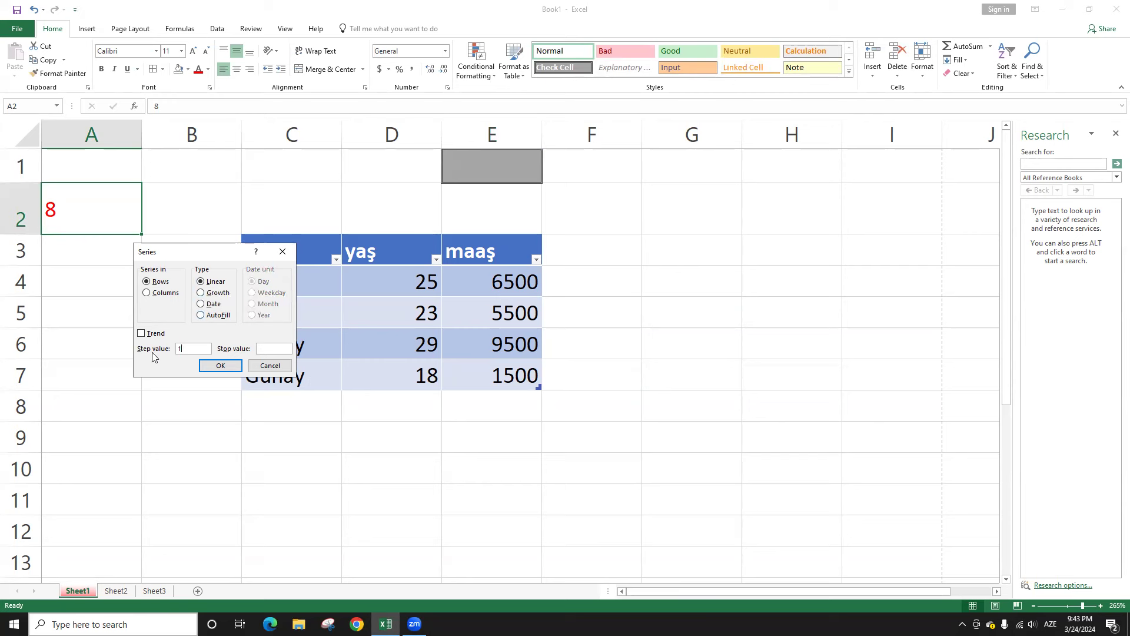
# Set step value 5 and stop value 40 to fill 8 to 38 across row 2.
pyautogui.press('BackSpace')
pyautogui.write('5')
pyautogui.click(275, 347)
pyautogui.write('40')
pyautogui.moveTo(194, 252); pyautogui.dragTo(203, 258)
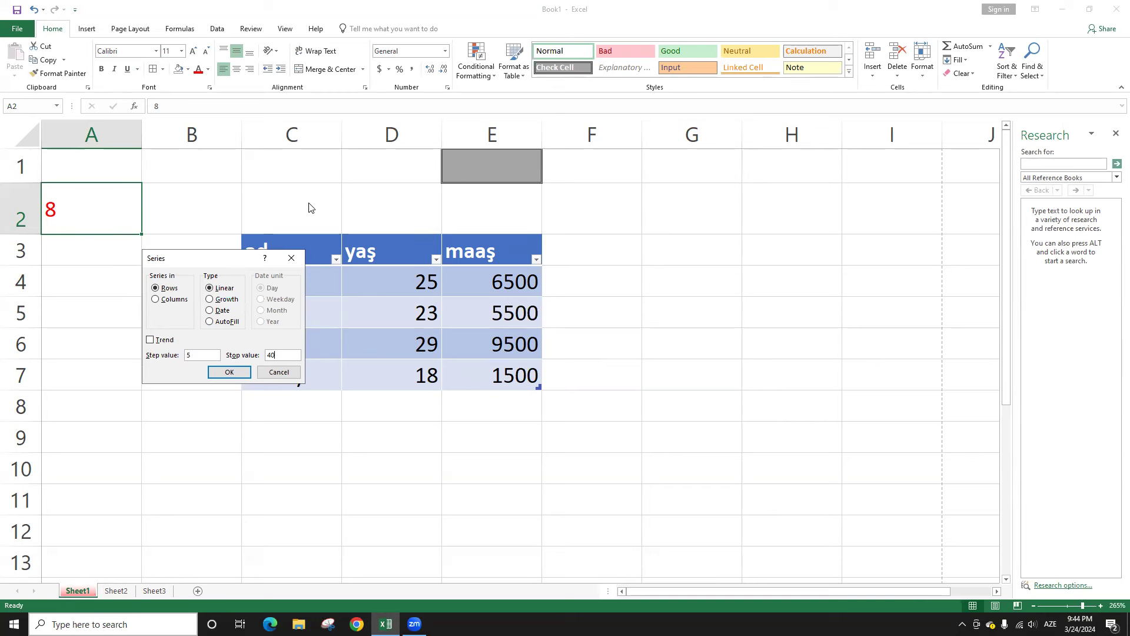
pyautogui.click(231, 372)
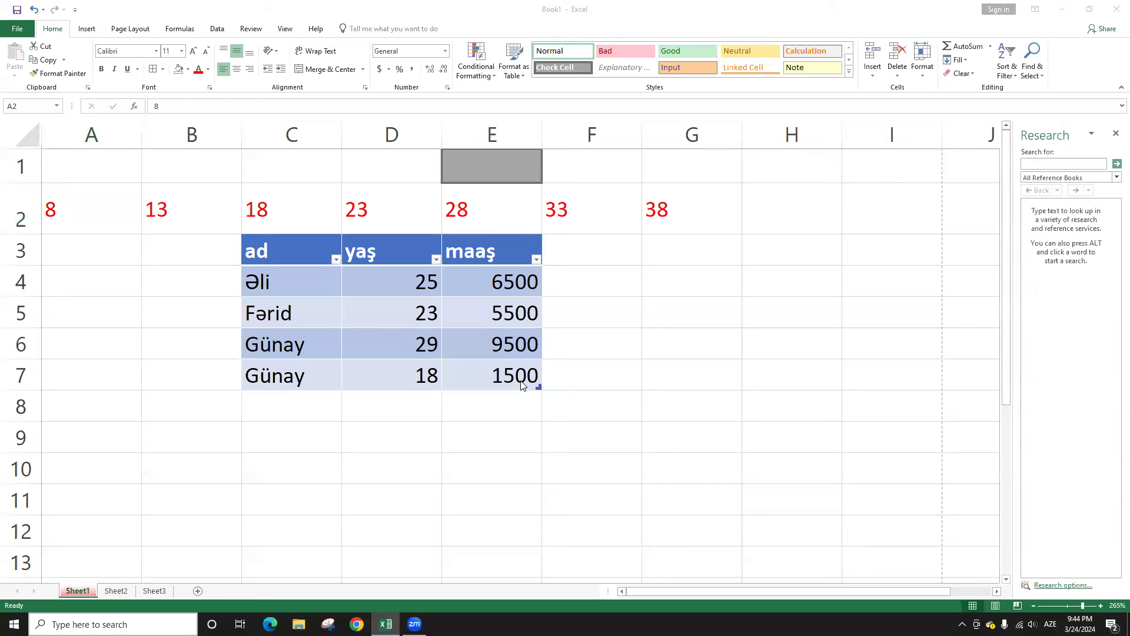
# Fill column A down from A2 as a doubling series via Fill > Series.
pyautogui.click(91, 224)
pyautogui.click(956, 59)
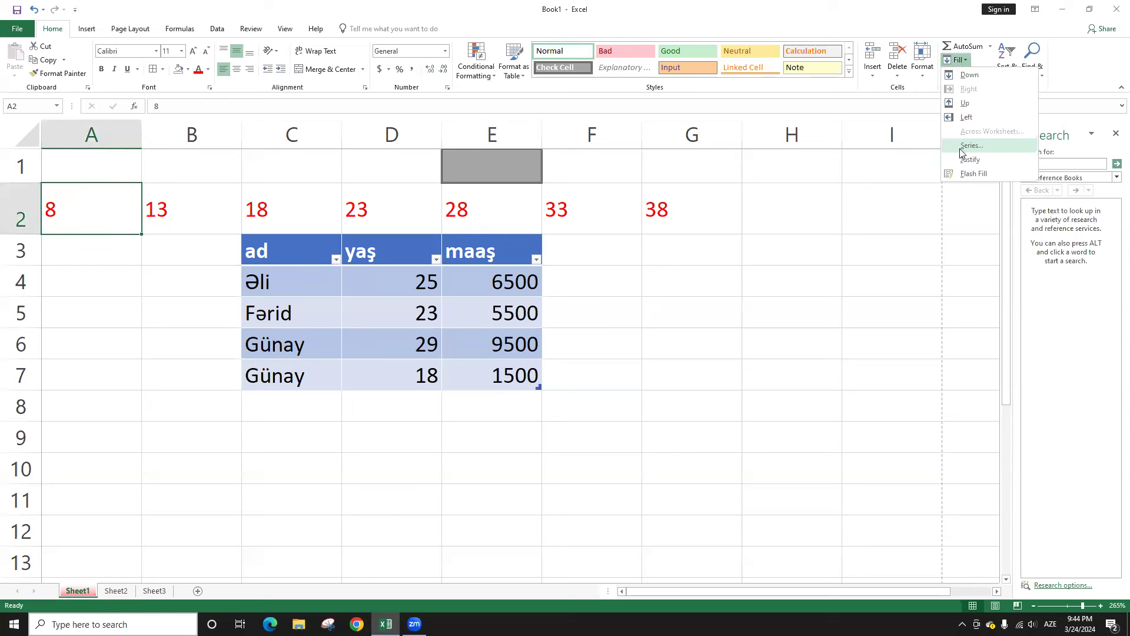
pyautogui.click(968, 148)
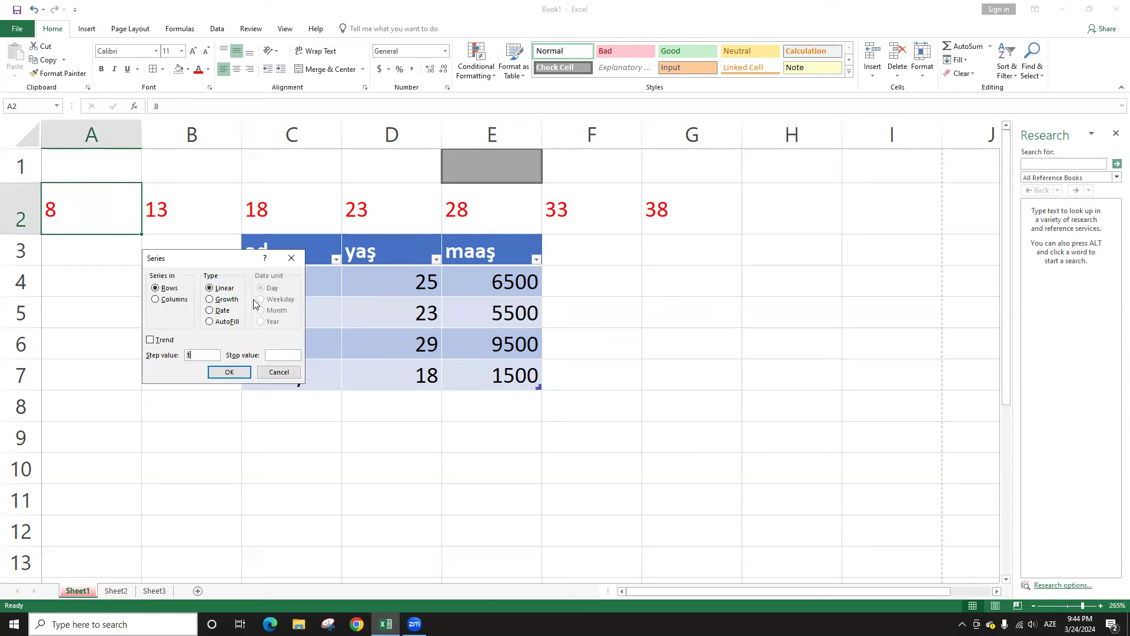
pyautogui.click(180, 356)
pyautogui.write('2100')
pyautogui.click(159, 301)
pyautogui.click(230, 372)
# Check that A3, A4 and A5 hold 16, 32 and 64.
pyautogui.click(65, 252)
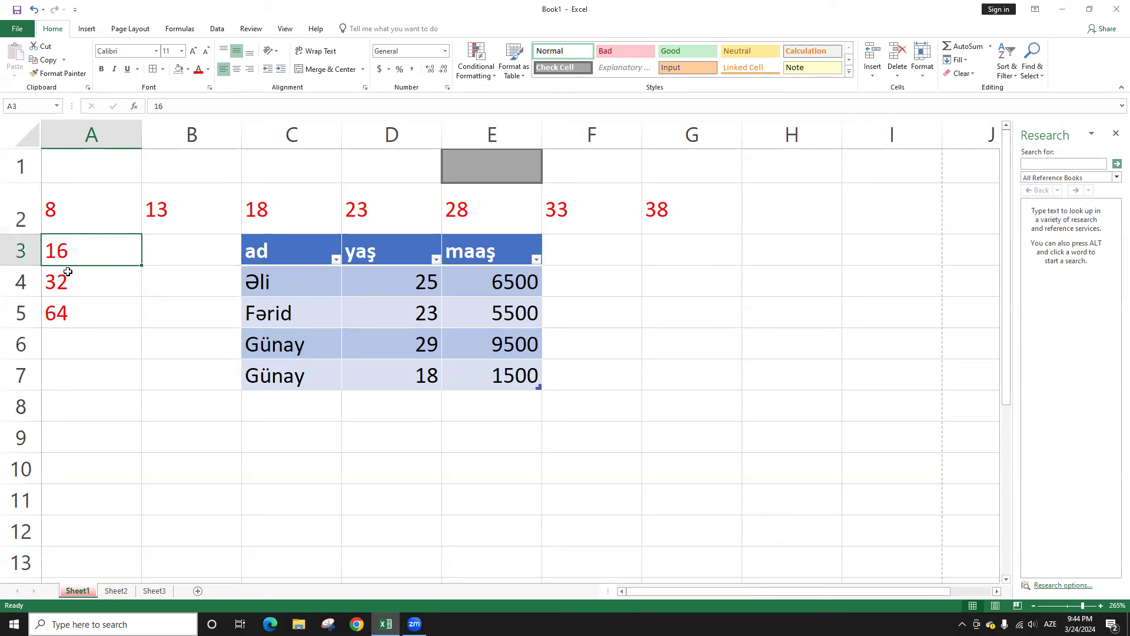
pyautogui.click(67, 272)
pyautogui.click(70, 316)
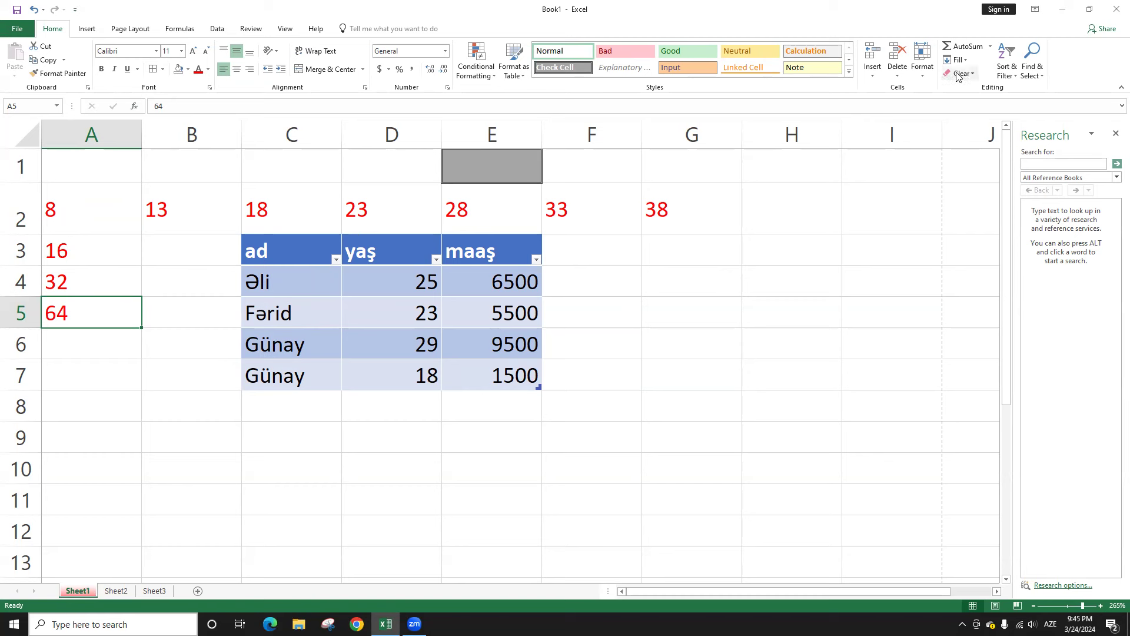
# Give cells A2:B4 a yellow fill colour.
pyautogui.moveTo(89, 215); pyautogui.dragTo(194, 283)
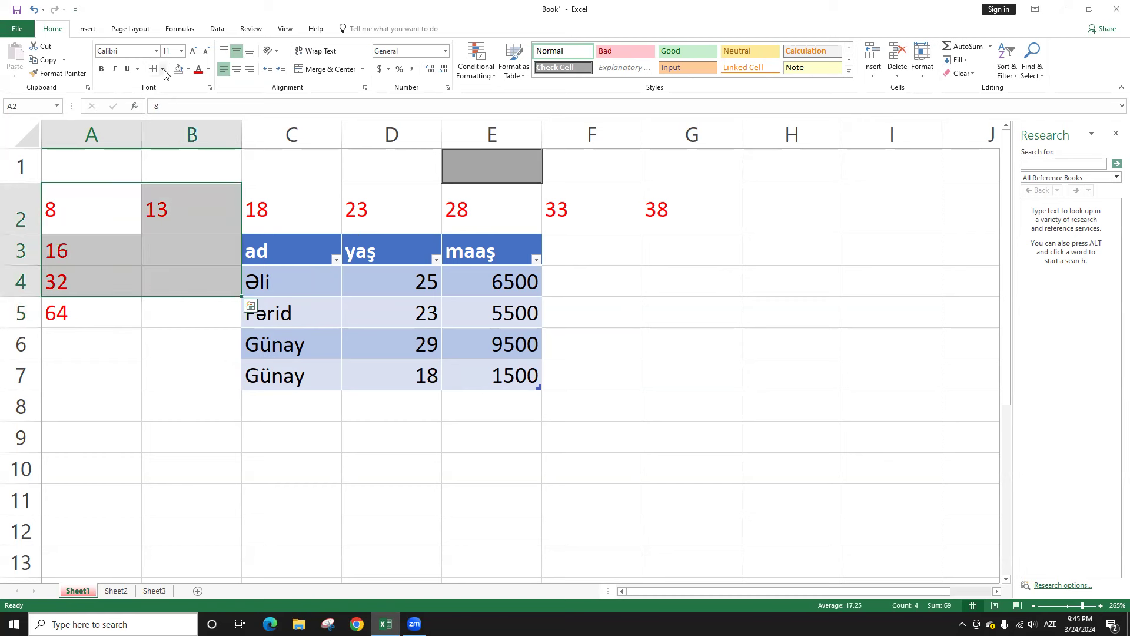
pyautogui.click(188, 69)
pyautogui.click(207, 146)
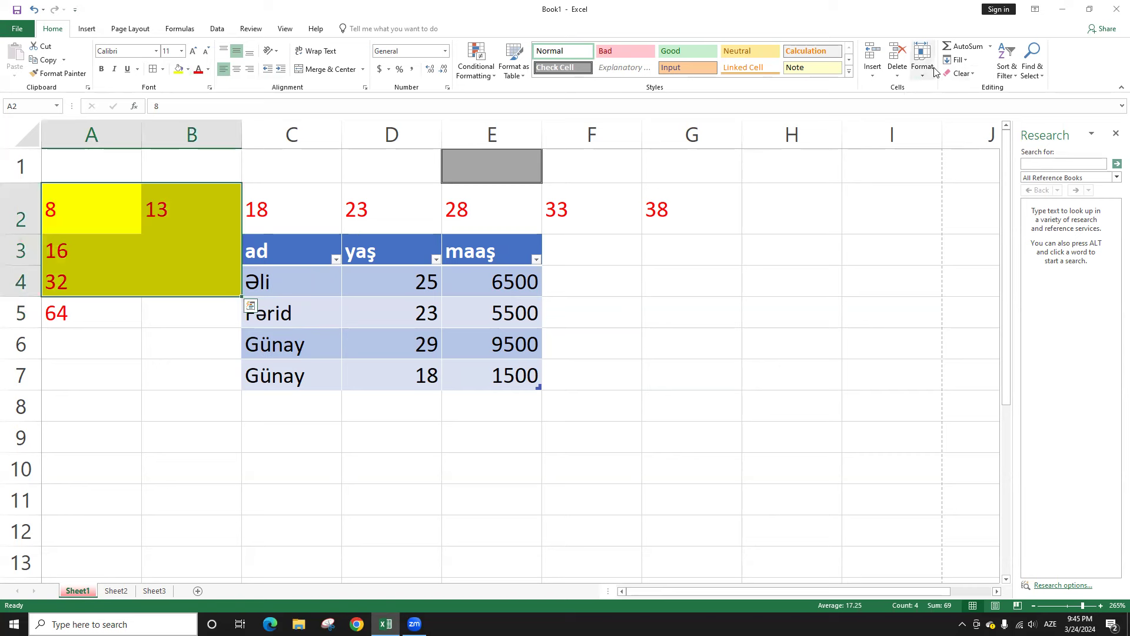
# Try Clear All and Clear Formats on A2:B4, undoing each.
pyautogui.click(961, 73)
pyautogui.click(980, 95)
pyautogui.click(962, 73)
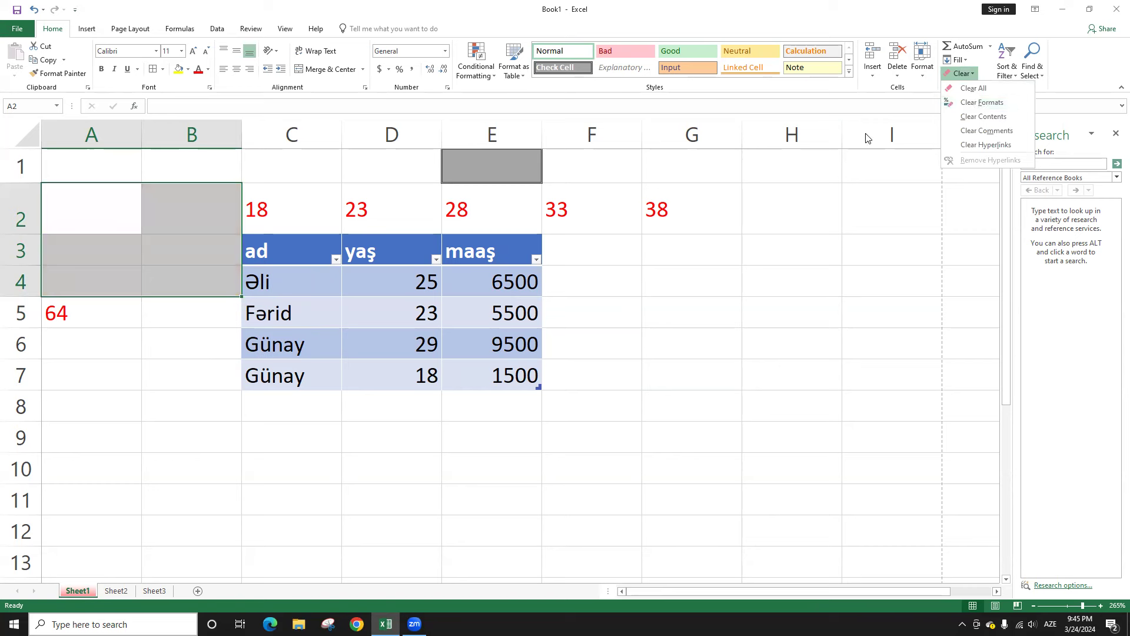
pyautogui.press('Escape')
pyautogui.hotkey('ctrl', 'z')
pyautogui.click(962, 73)
pyautogui.click(965, 106)
pyautogui.hotkey('ctrl', 'z')
# Try Clear Contents on A2:B4 and undo it, then select G3 and open Sort & Filter.
pyautogui.click(962, 73)
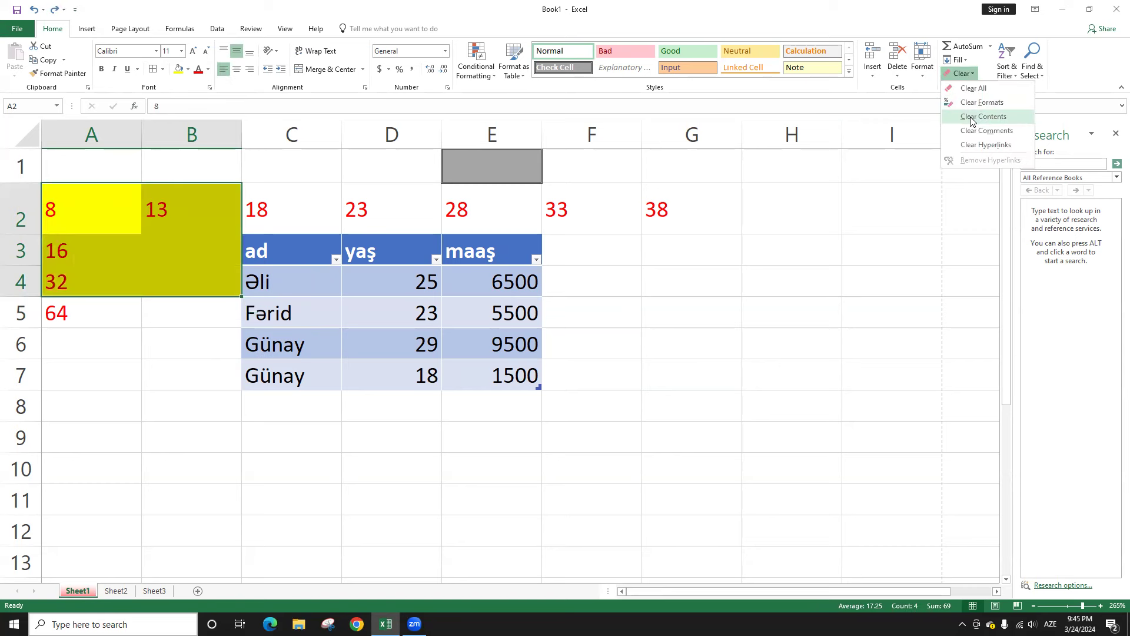
pyautogui.click(972, 117)
pyautogui.hotkey('ctrl', 'z')
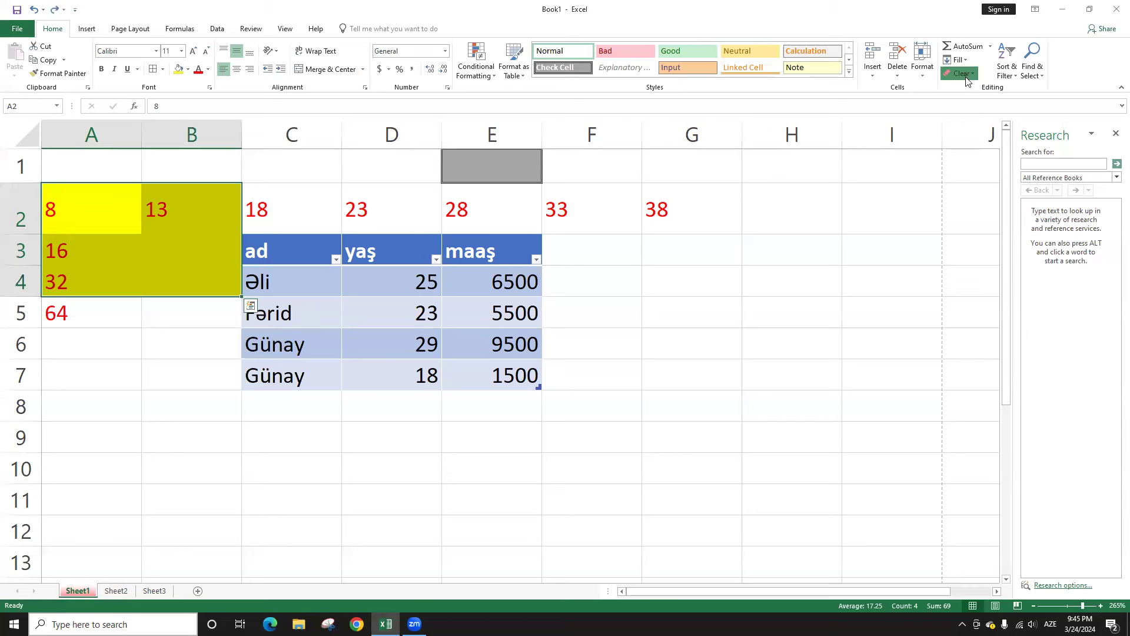
pyautogui.click(961, 73)
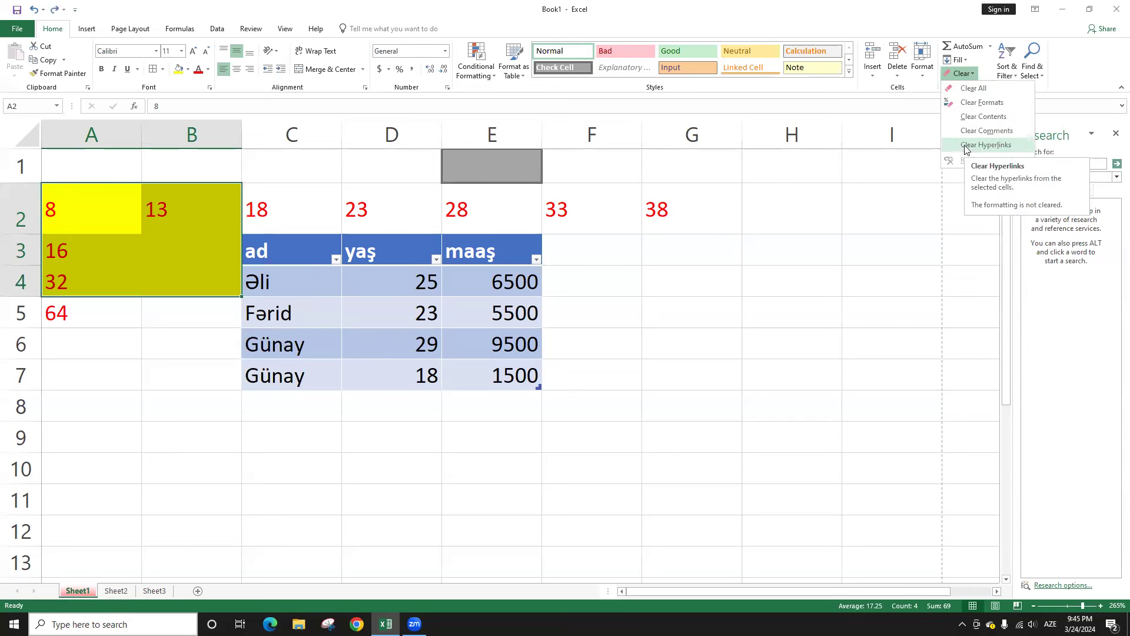
pyautogui.click(947, 164)
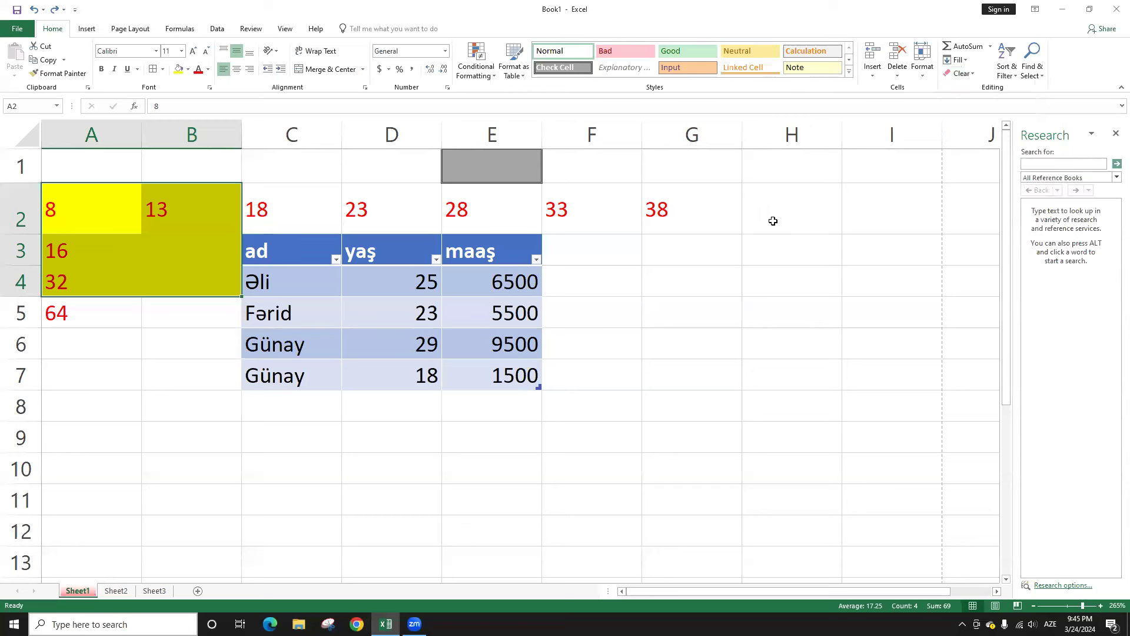
pyautogui.click(697, 252)
pyautogui.click(1013, 57)
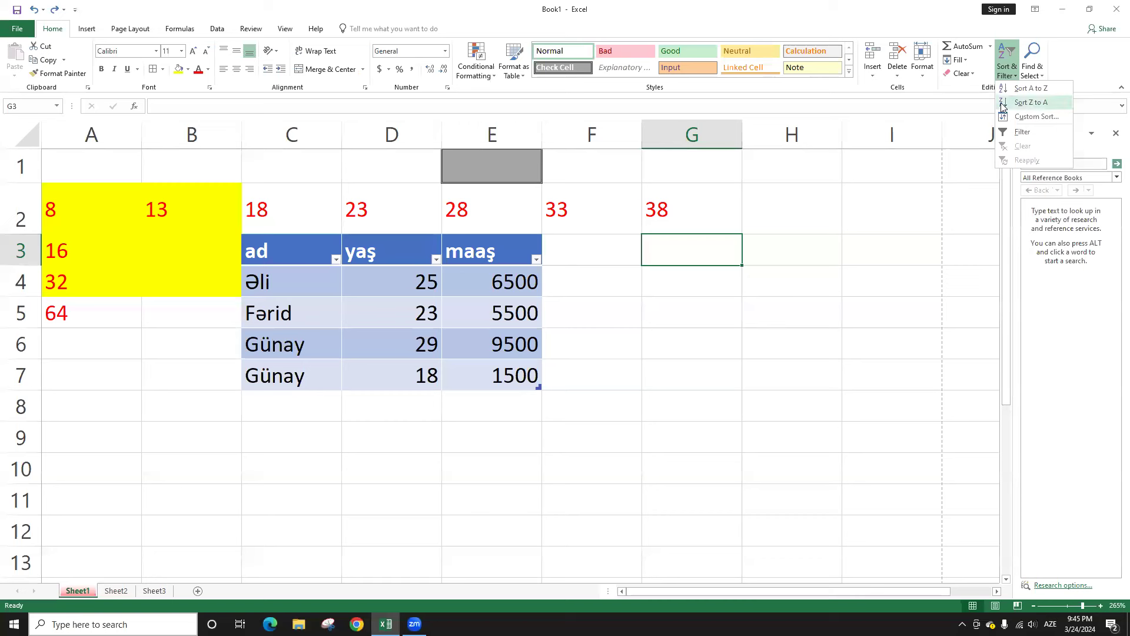
pyautogui.click(765, 251)
pyautogui.click(1027, 59)
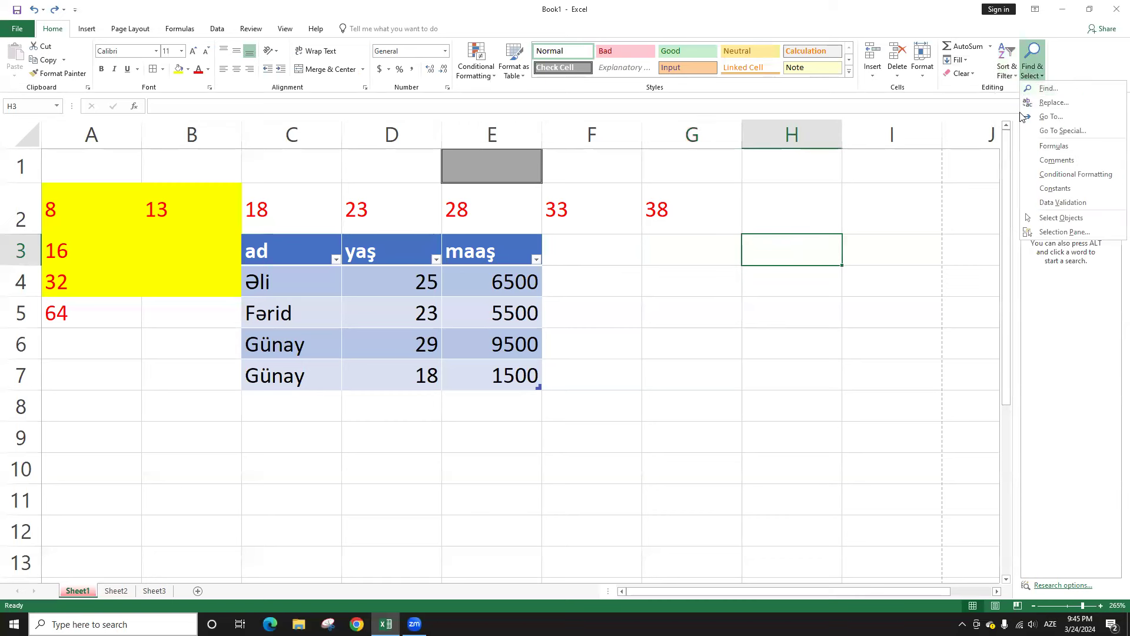
pyautogui.click(612, 269)
pyautogui.click(598, 256)
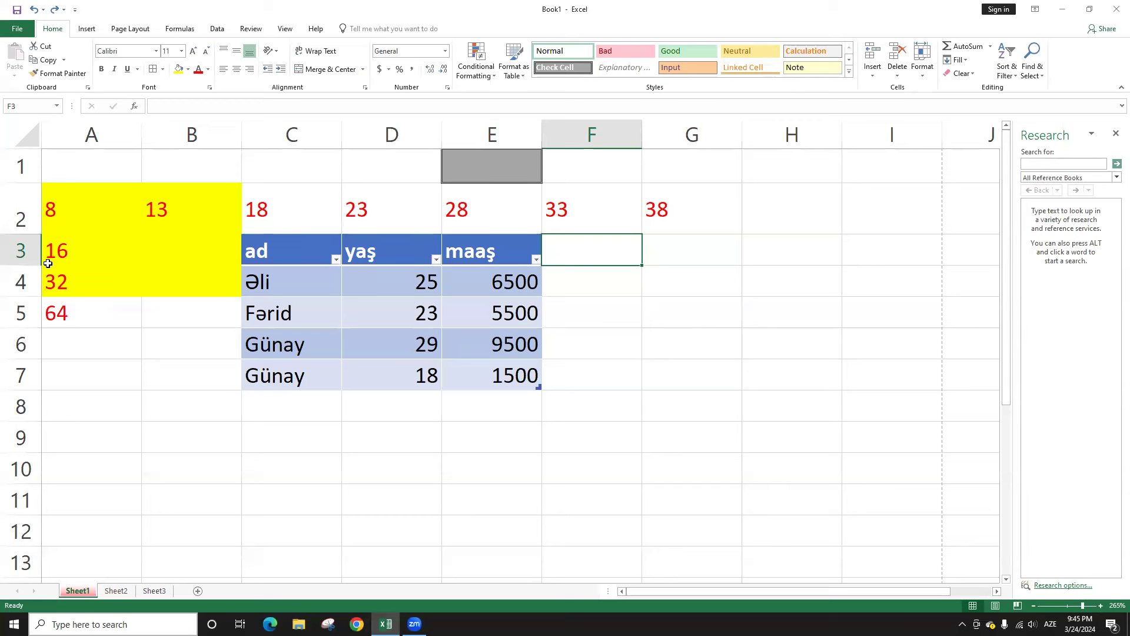
# Delete the whole sheet's contents, then undo back to test in A2 and 5.69 in B1.
pyautogui.click(10, 129)
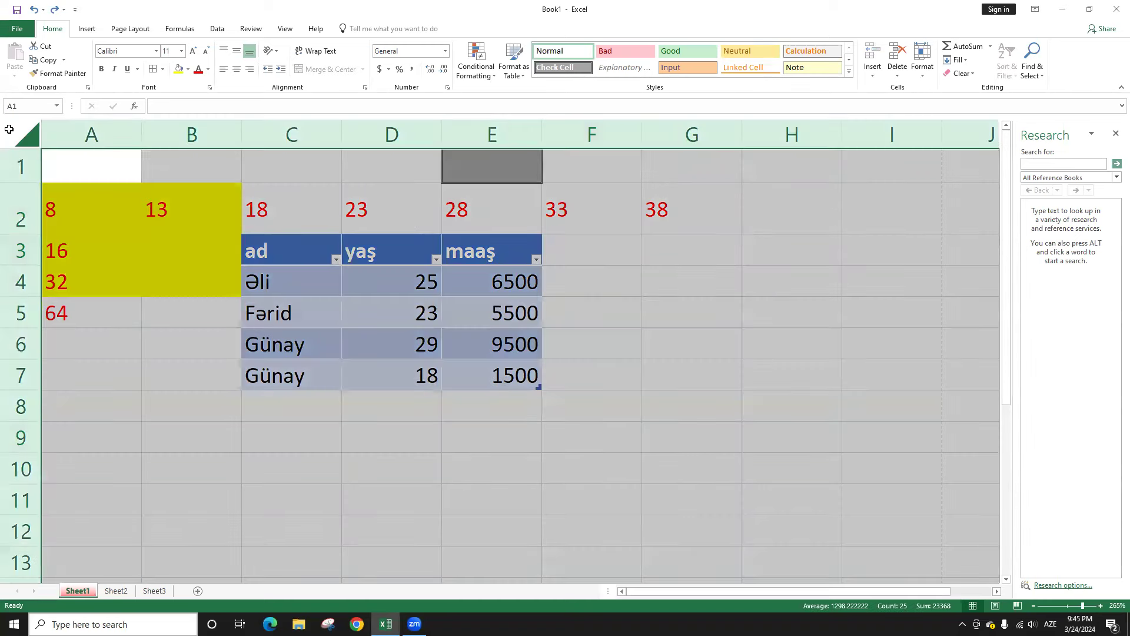
pyautogui.press('Delete')
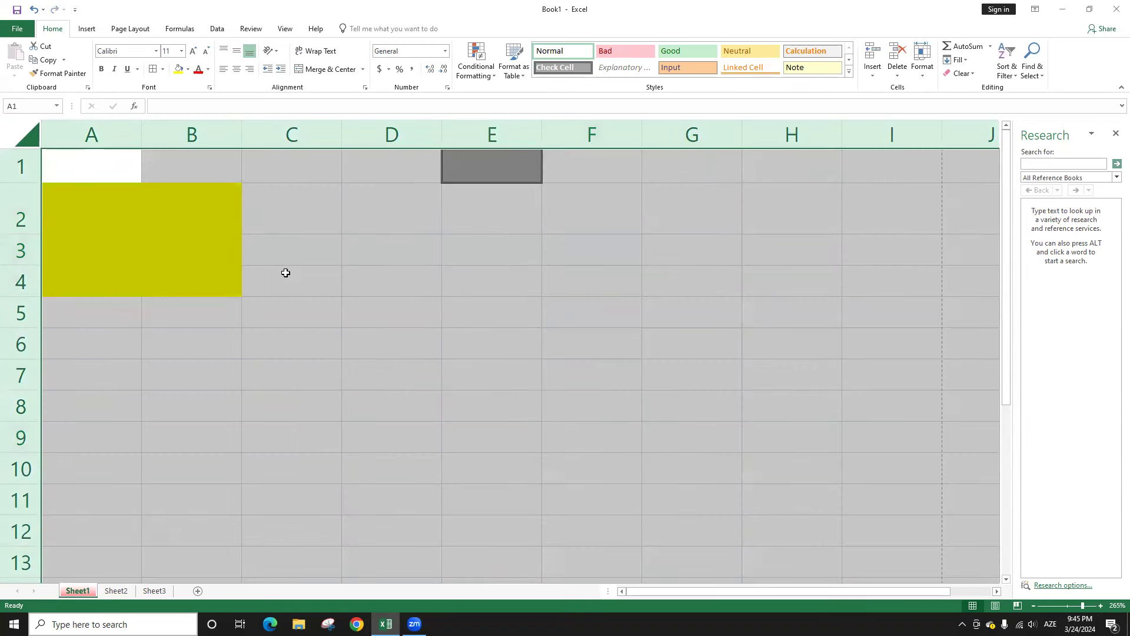
pyautogui.click(304, 283)
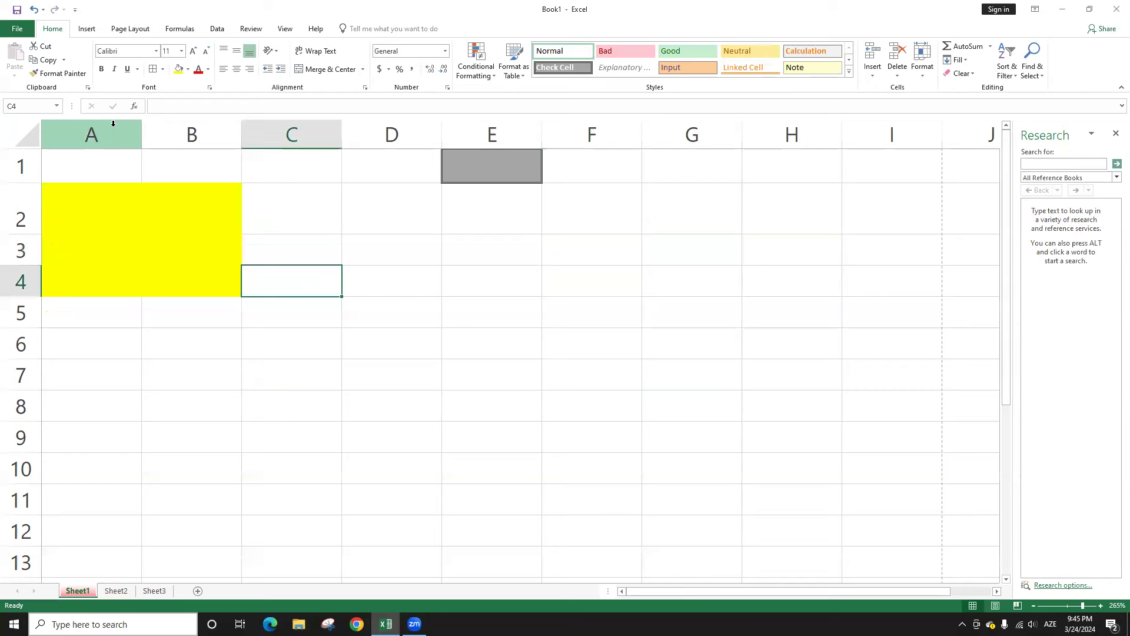
pyautogui.hotkey('ctrl', 'z')
pyautogui.hotkey('ctrl', 'z')
pyautogui.hotkey('ctrl', 'z')
pyautogui.hotkey('ctrl', 'z')
pyautogui.hotkey('ctrl', 'z')
pyautogui.hotkey('ctrl', 'z')
pyautogui.hotkey('ctrl', 'z')
pyautogui.hotkey('ctrl', 'z')
pyautogui.hotkey('ctrl', 'z')
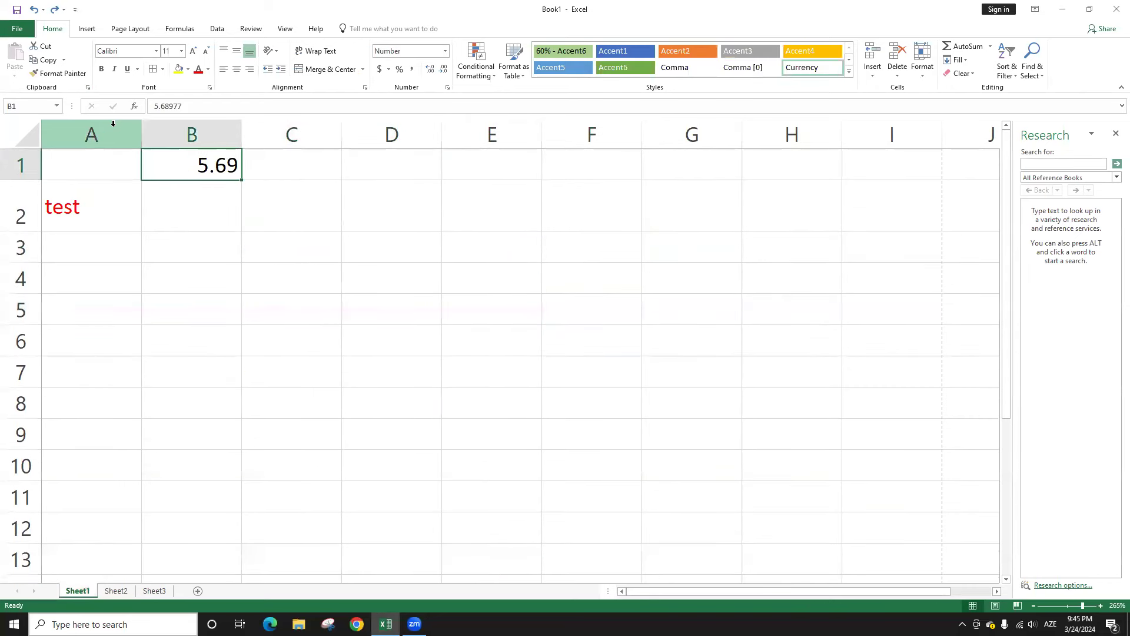
pyautogui.hotkey('ctrl', 'z')
pyautogui.hotkey('ctrl', 'z')
pyautogui.click(86, 28)
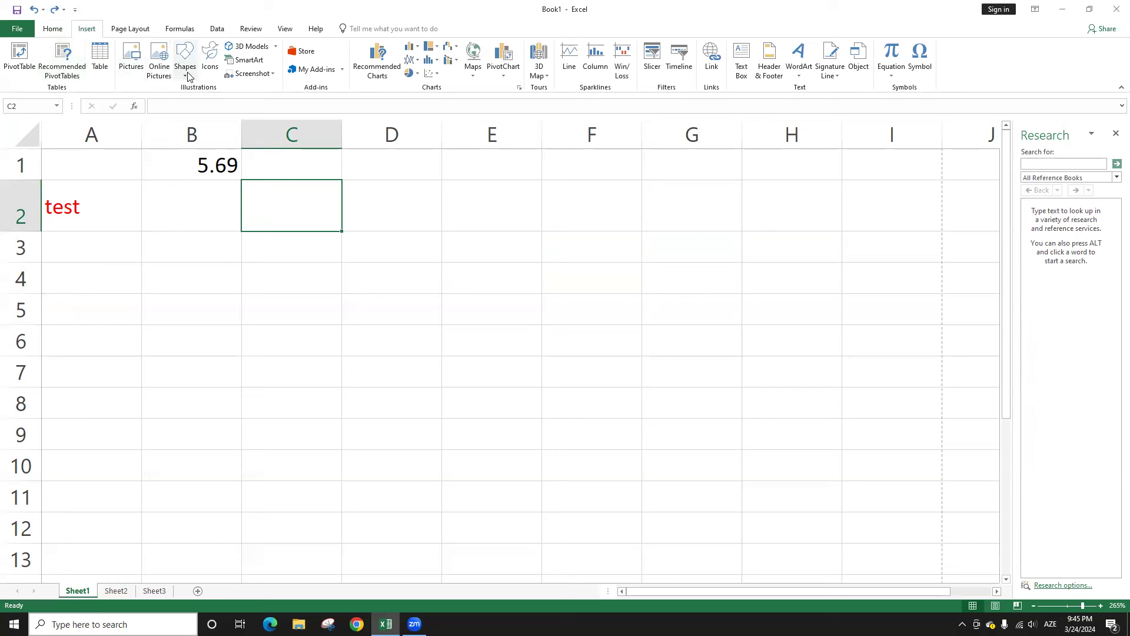
# Preview the SmartArt and Screenshot galleries, then open My Add-ins.
pyautogui.click(250, 60)
pyautogui.press('Escape')
pyautogui.click(231, 65)
pyautogui.press('Escape')
pyautogui.click(271, 74)
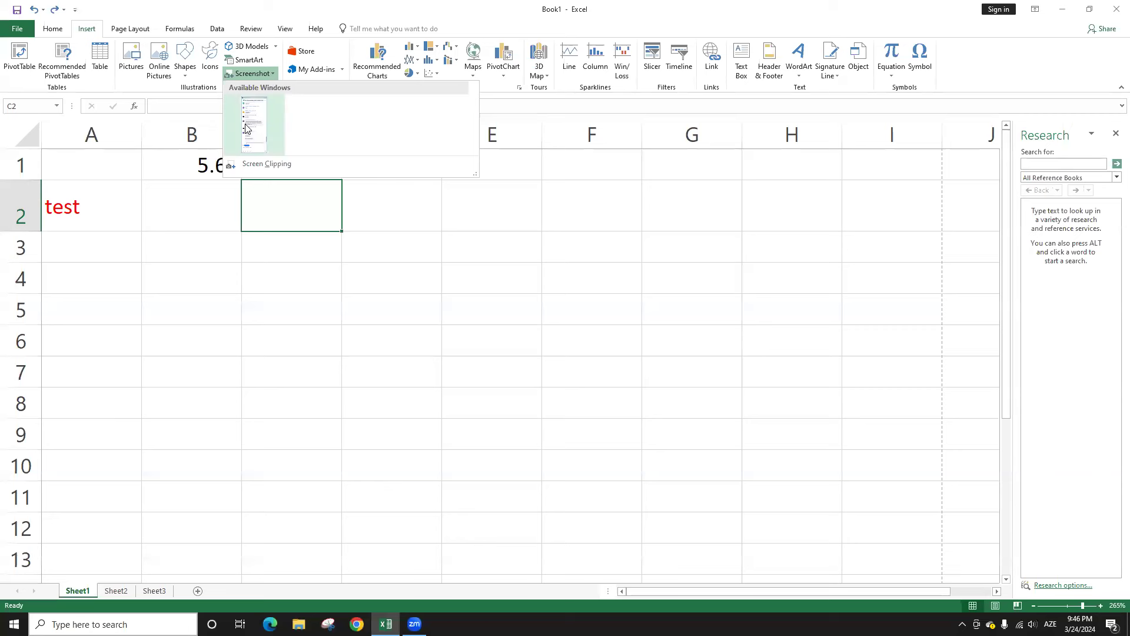
pyautogui.click(576, 291)
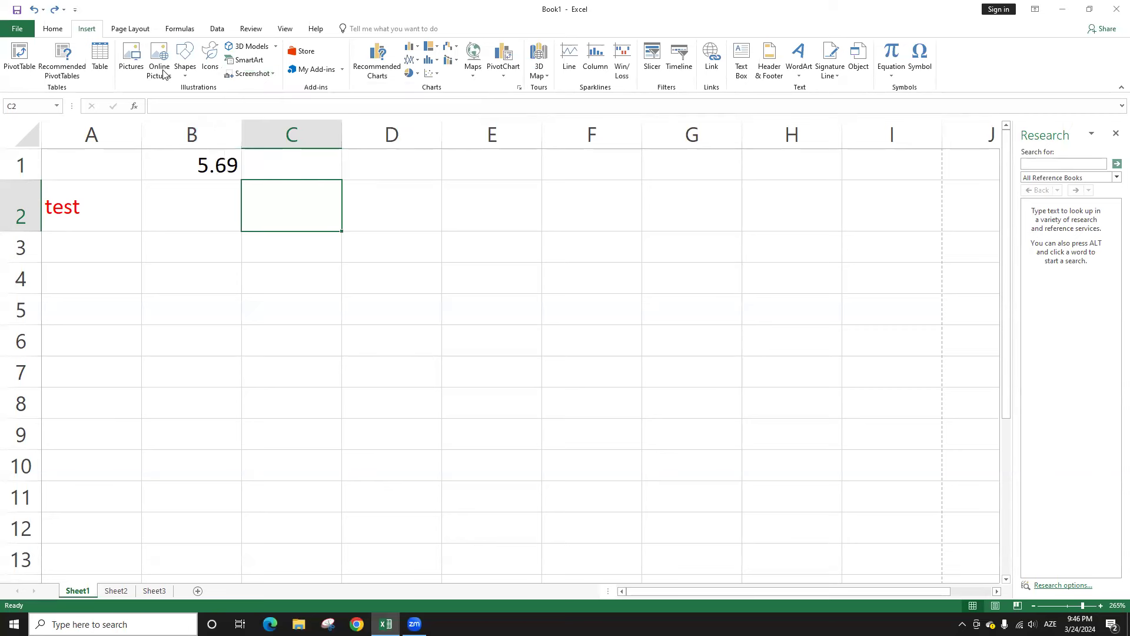
pyautogui.click(316, 71)
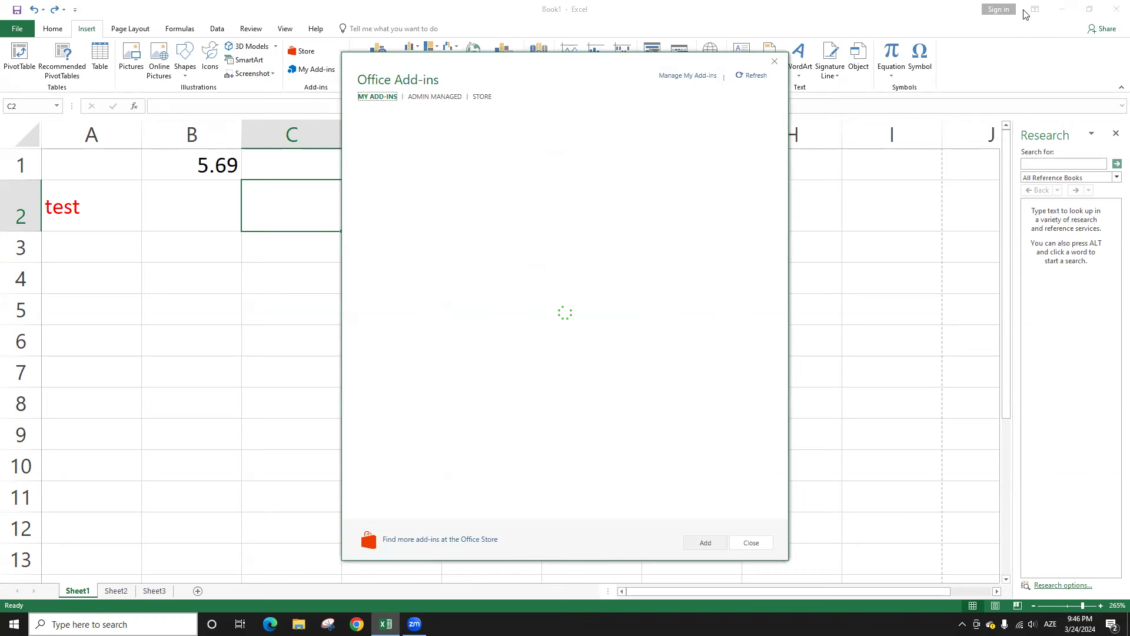
# Close the Office Add-ins window.
pyautogui.click(774, 62)
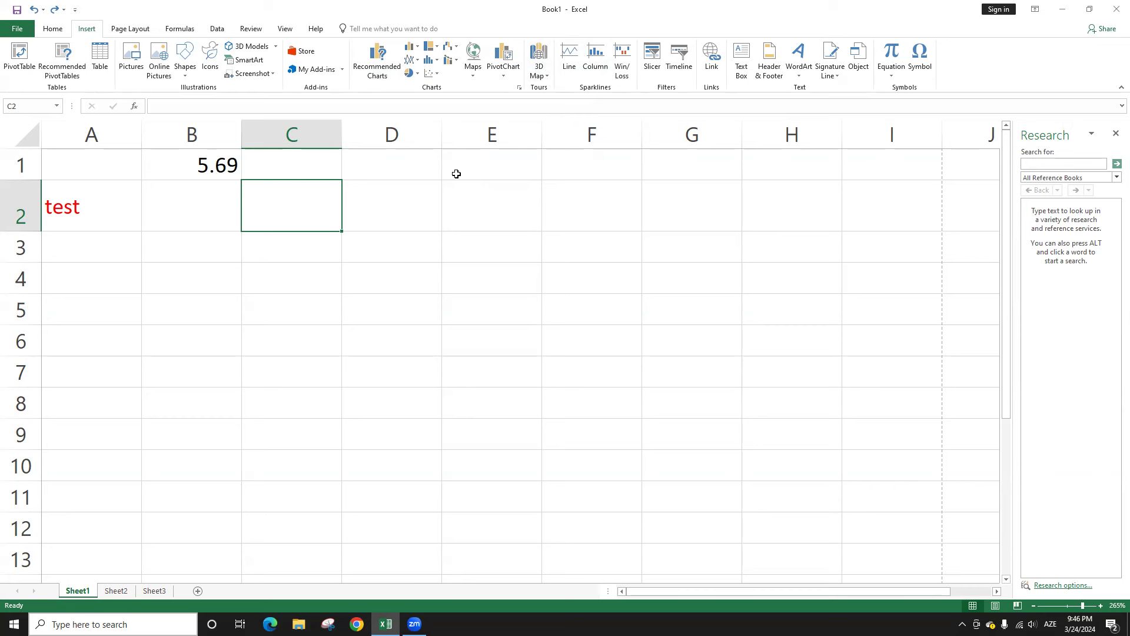
# List the cities baku, quba and ganja in C3:C5.
pyautogui.click(539, 56)
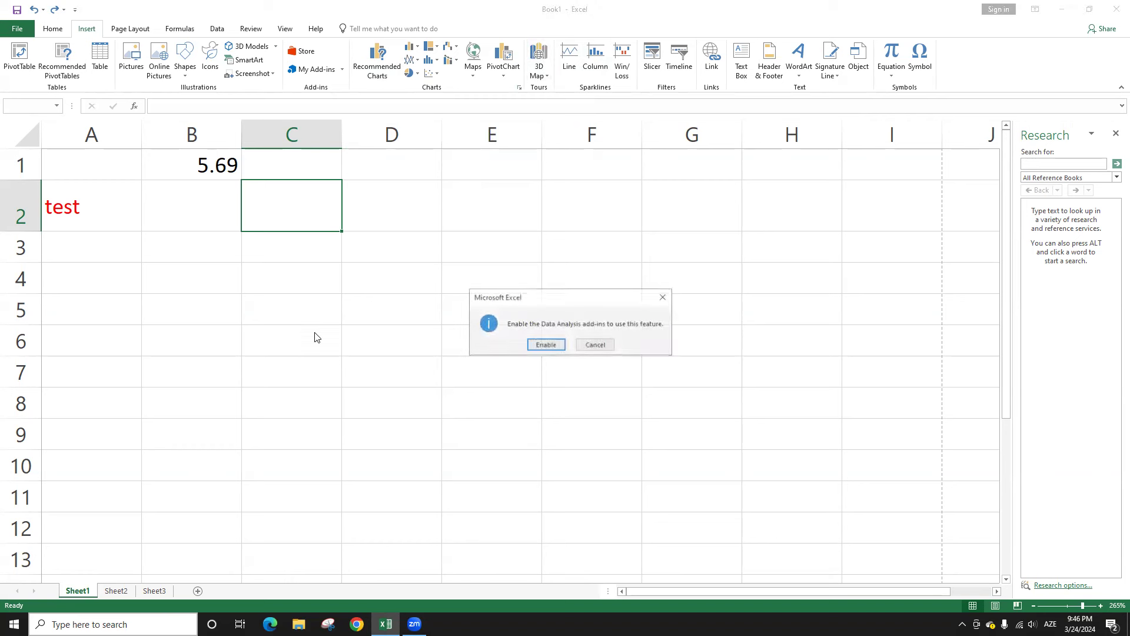
pyautogui.click(368, 269)
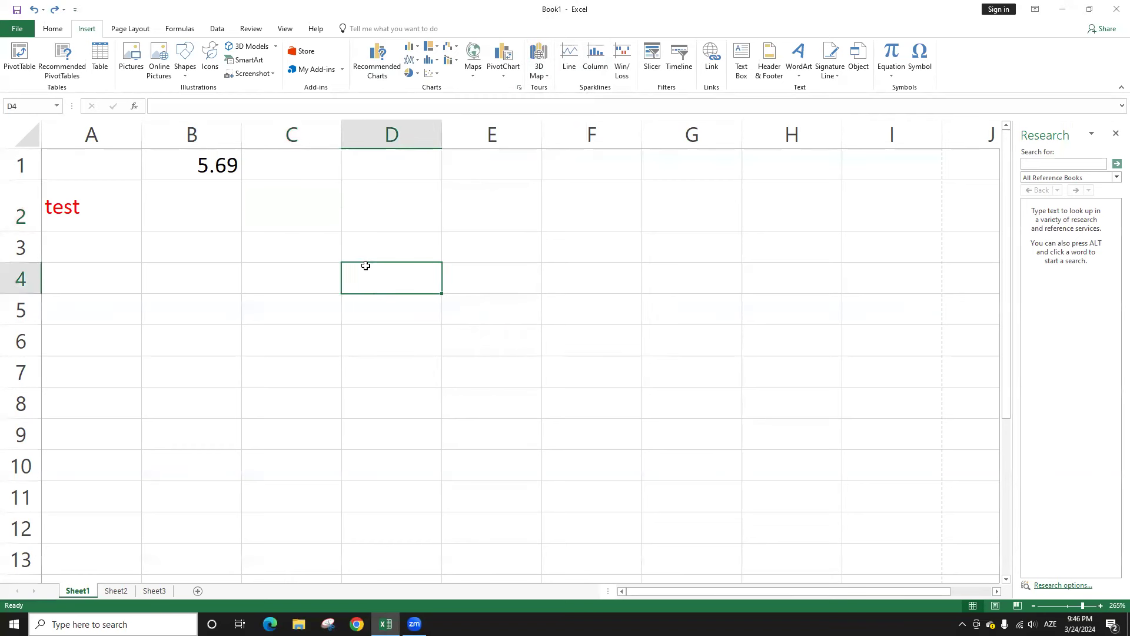
pyautogui.click(280, 260)
pyautogui.write('baku')
pyautogui.press('Return')
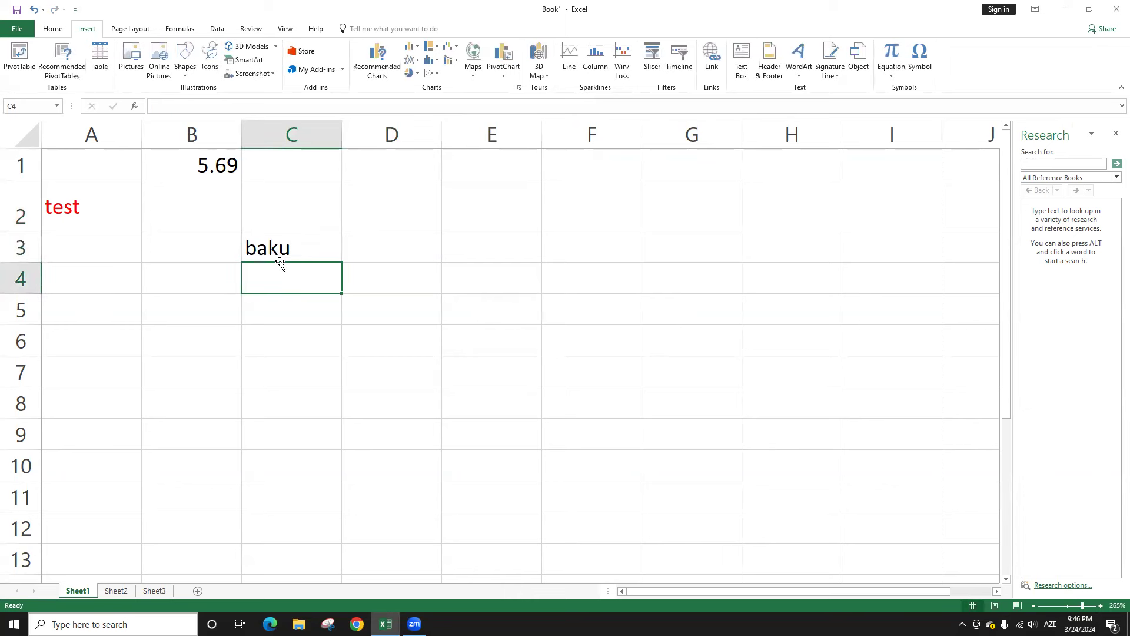
pyautogui.write('quba')
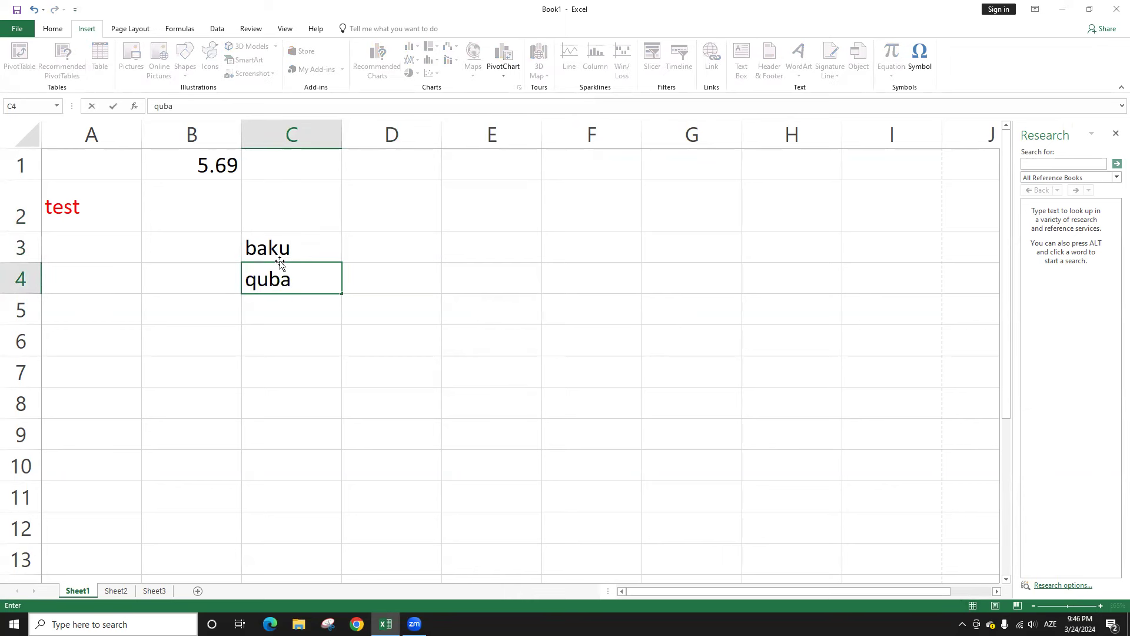
pyautogui.press('Return')
pyautogui.write('ganja')
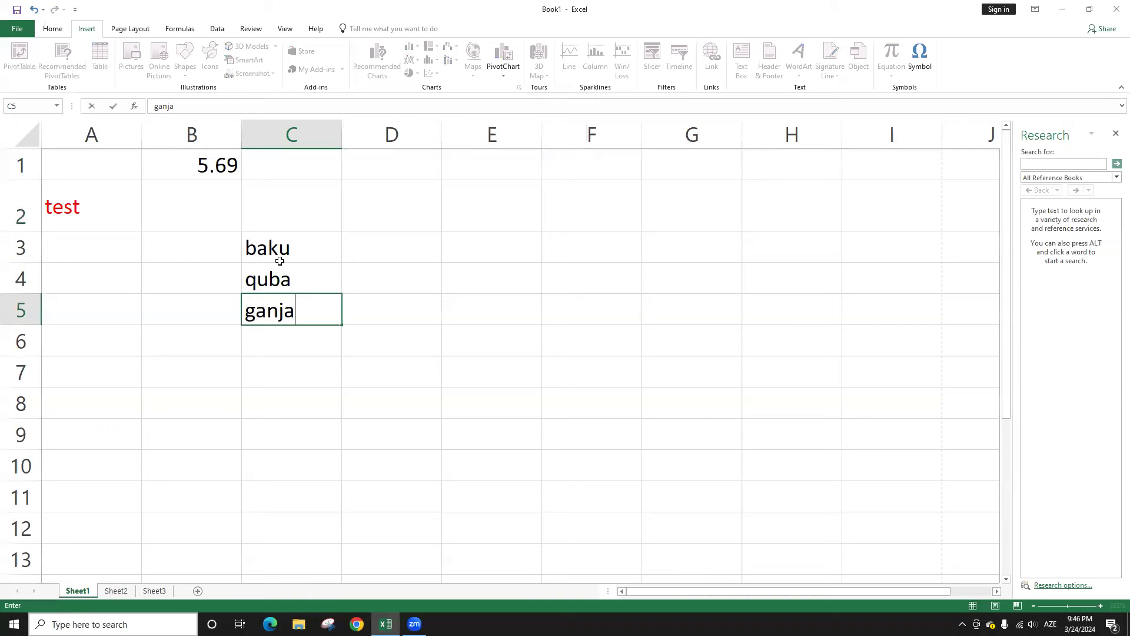
# Enter the values 15, 25 and 40 in D3:D5.
pyautogui.click(408, 252)
pyautogui.write('15')
pyautogui.click(402, 279)
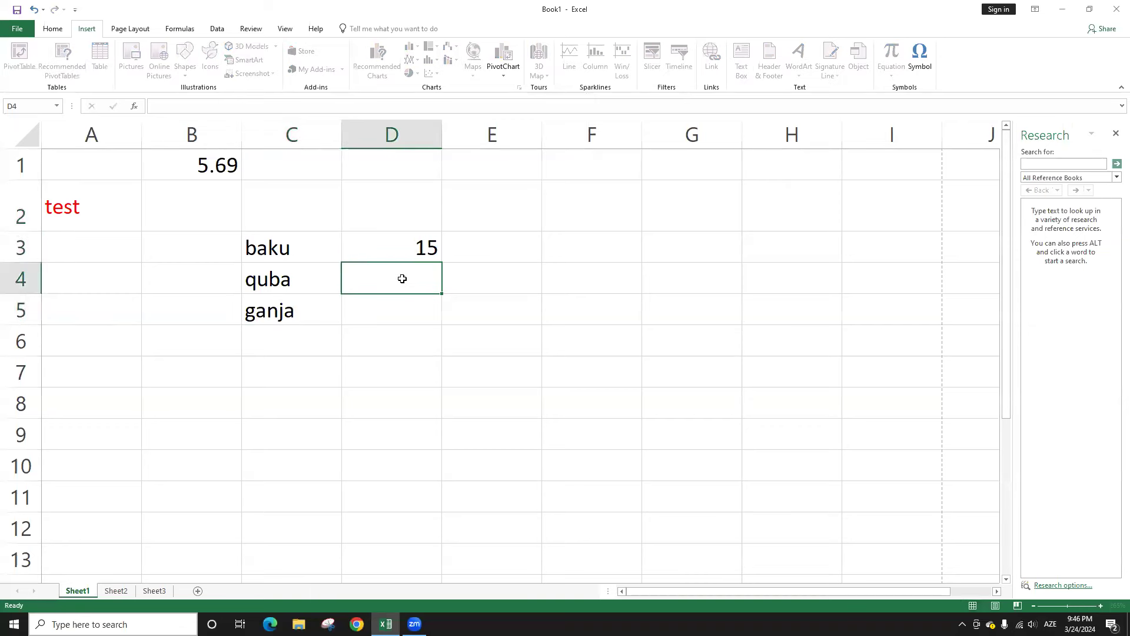
pyautogui.write('25')
pyautogui.click(400, 318)
pyautogui.write('40')
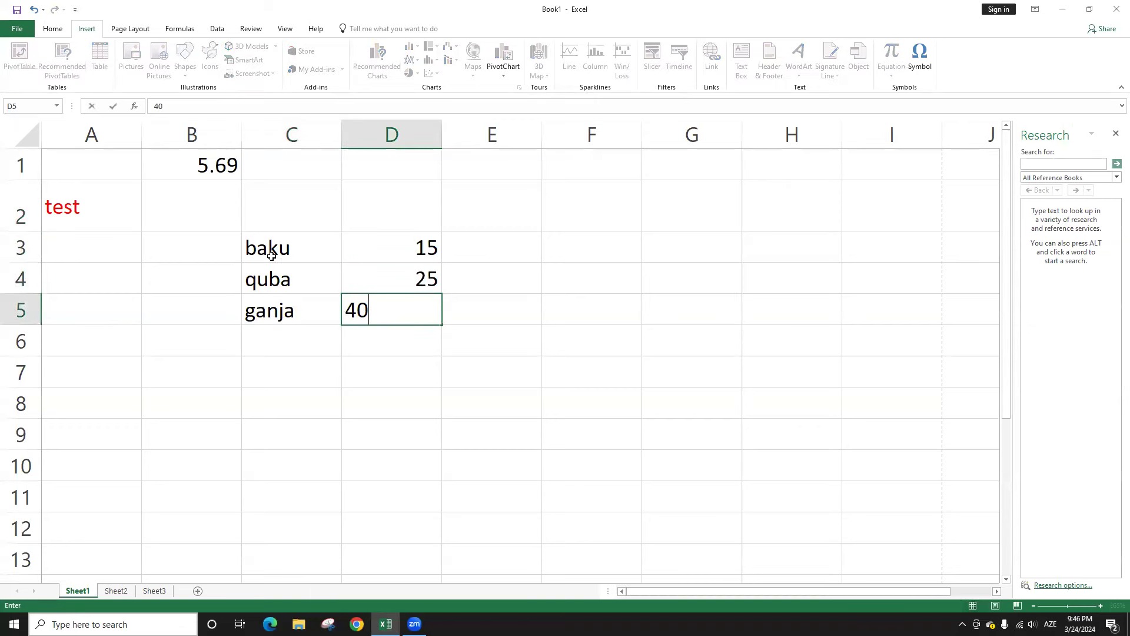
# Try 3D Maps on C3:D5, dismissing its add-in and DirectX prompts, then open File Explorer.
pyautogui.moveTo(271, 252); pyautogui.dragTo(419, 323)
pyautogui.click(538, 54)
pyautogui.click(538, 346)
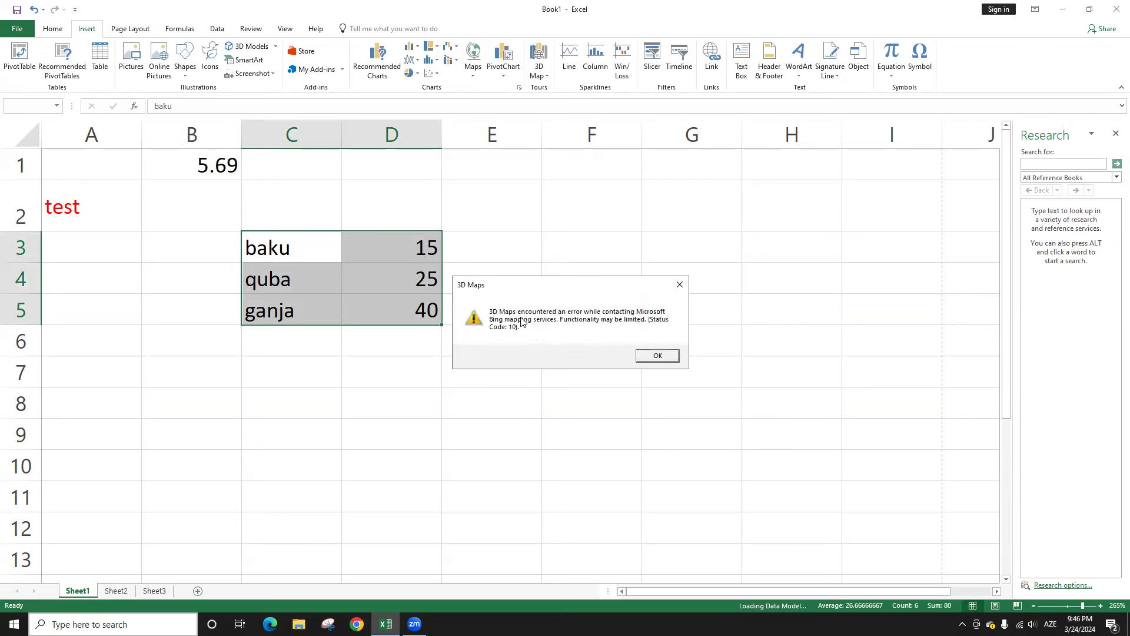
pyautogui.click(663, 357)
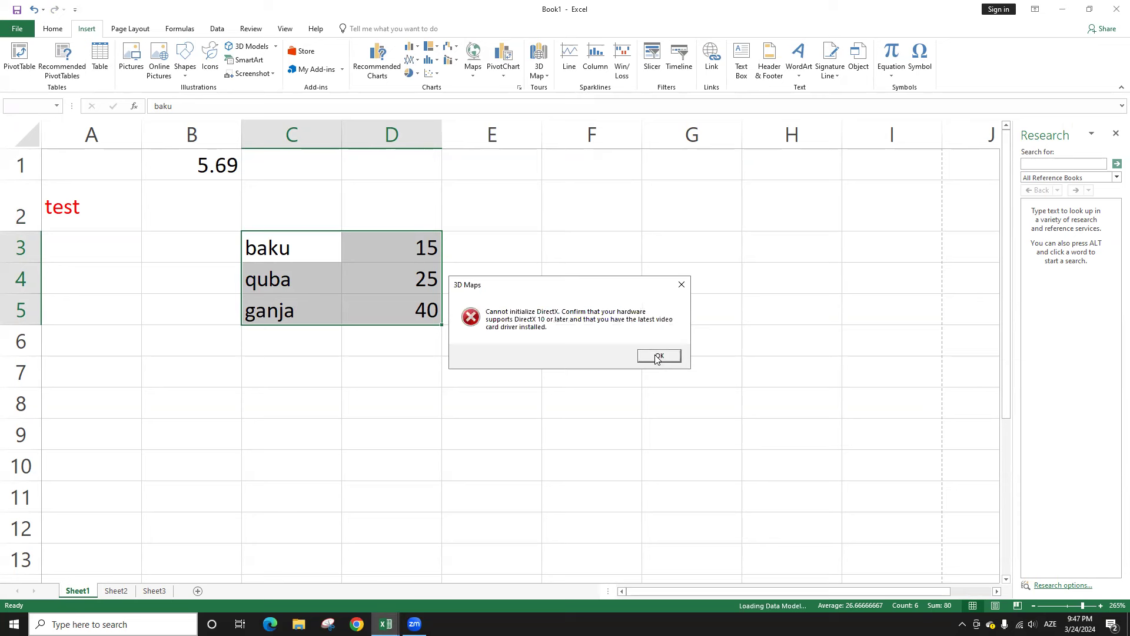
pyautogui.click(658, 355)
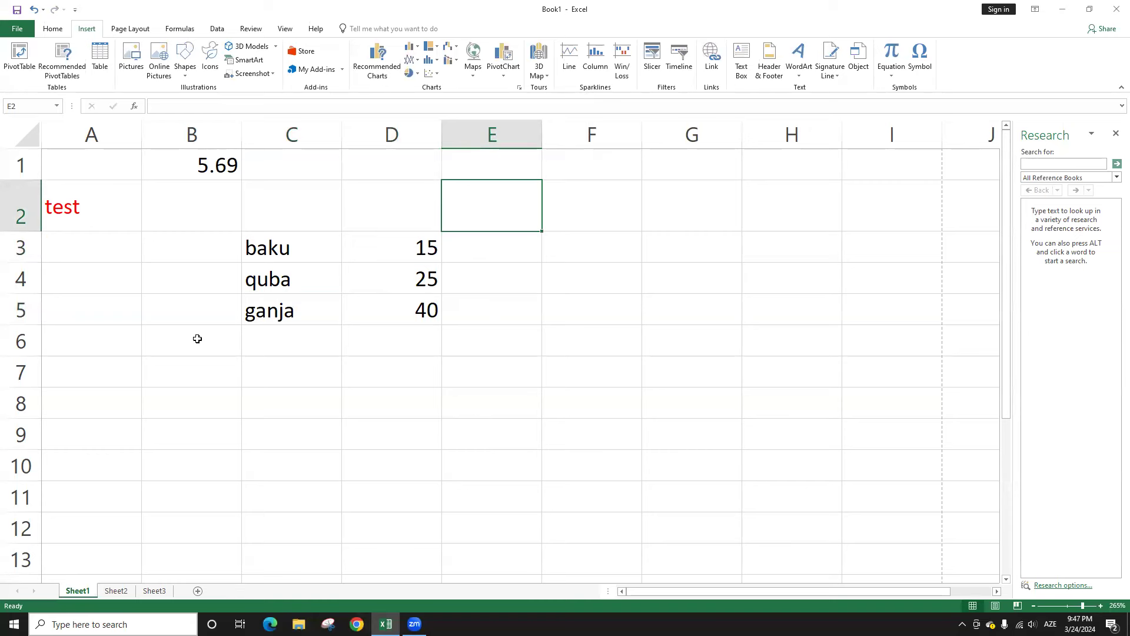
pyautogui.click(298, 624)
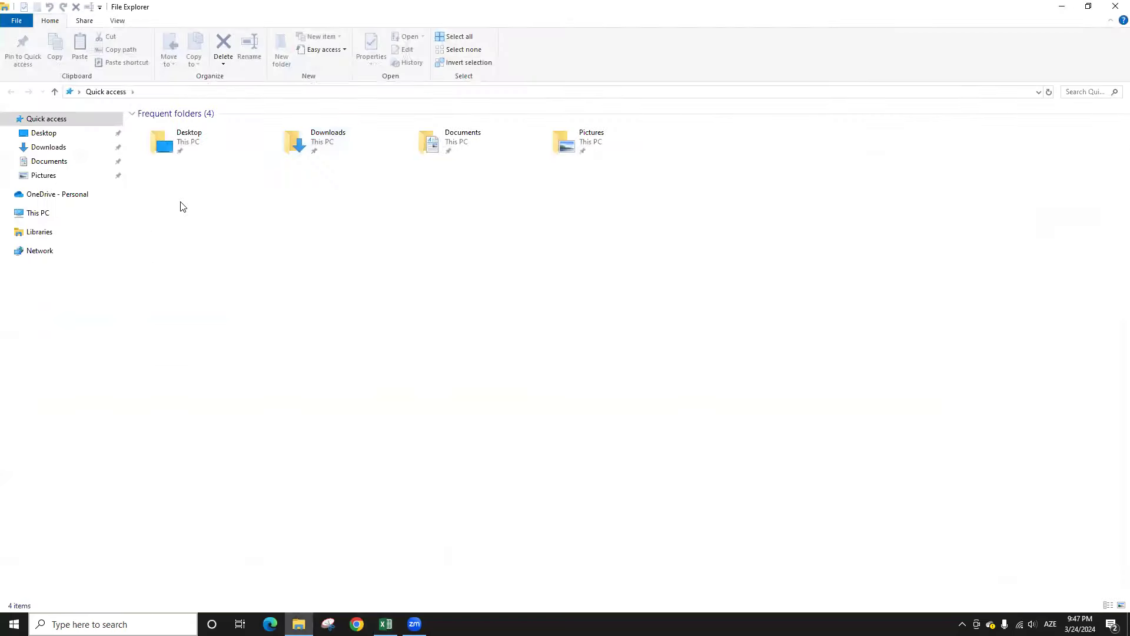
# Unlock the New Volume (F:) drive with its BitLocker password and open info.pdf from it.
pyautogui.click(38, 213)
pyautogui.doubleClick(641, 219)
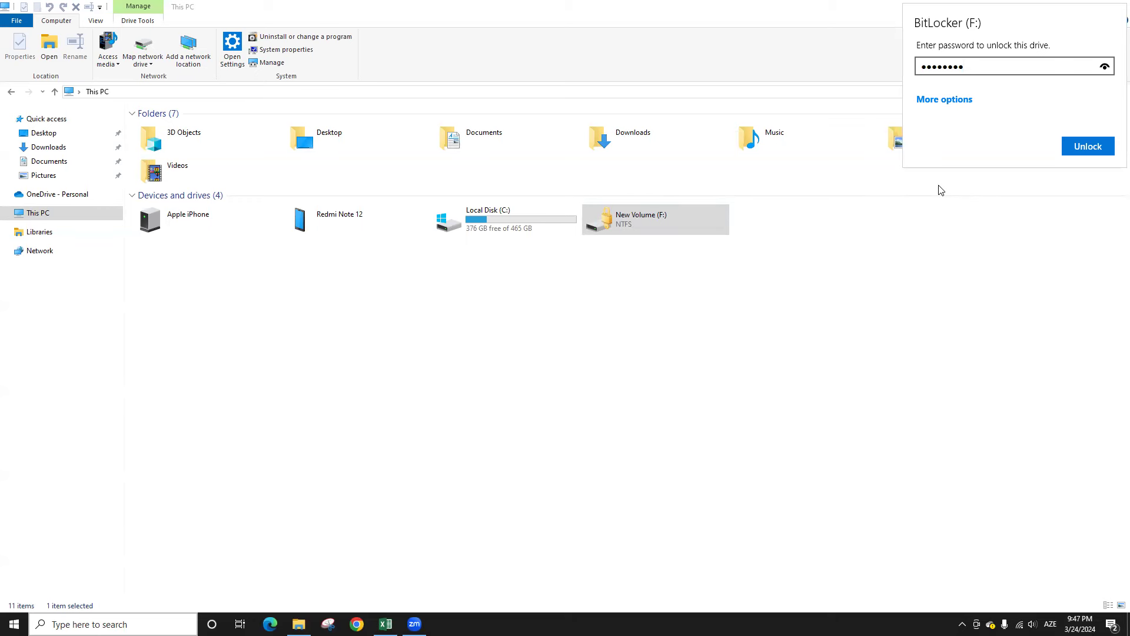
pyautogui.press('Return')
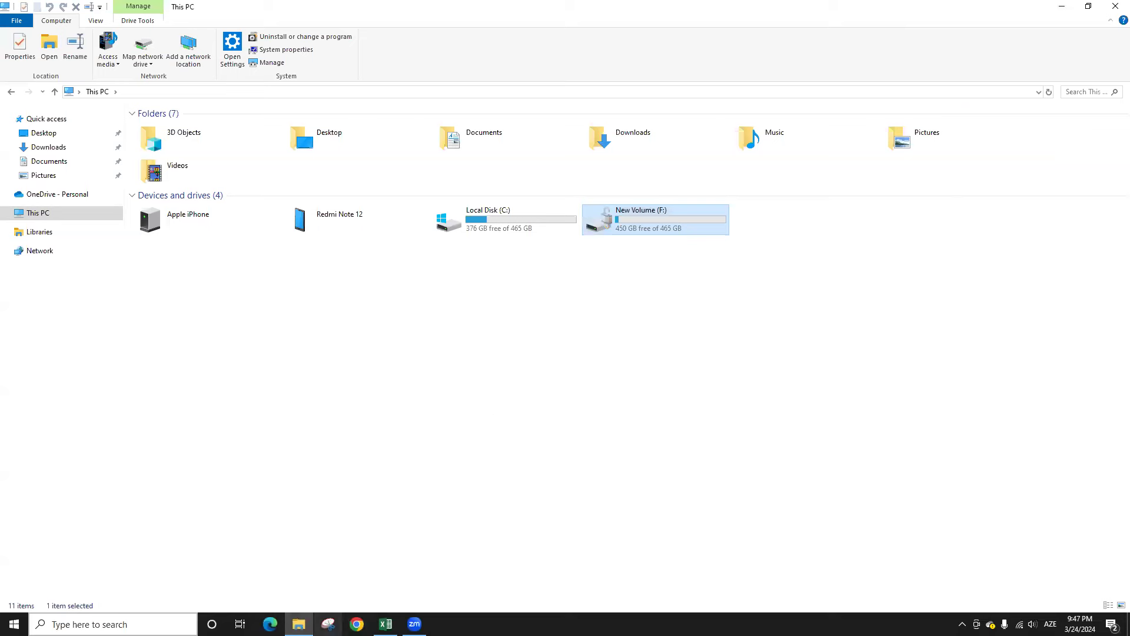
pyautogui.doubleClick(648, 219)
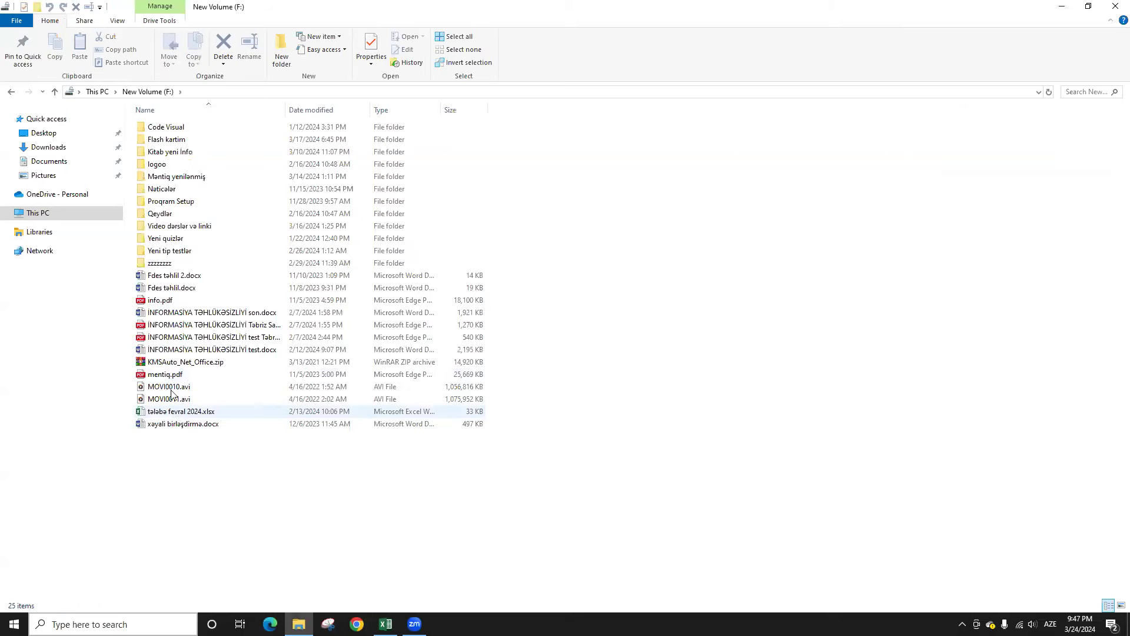
pyautogui.doubleClick(160, 301)
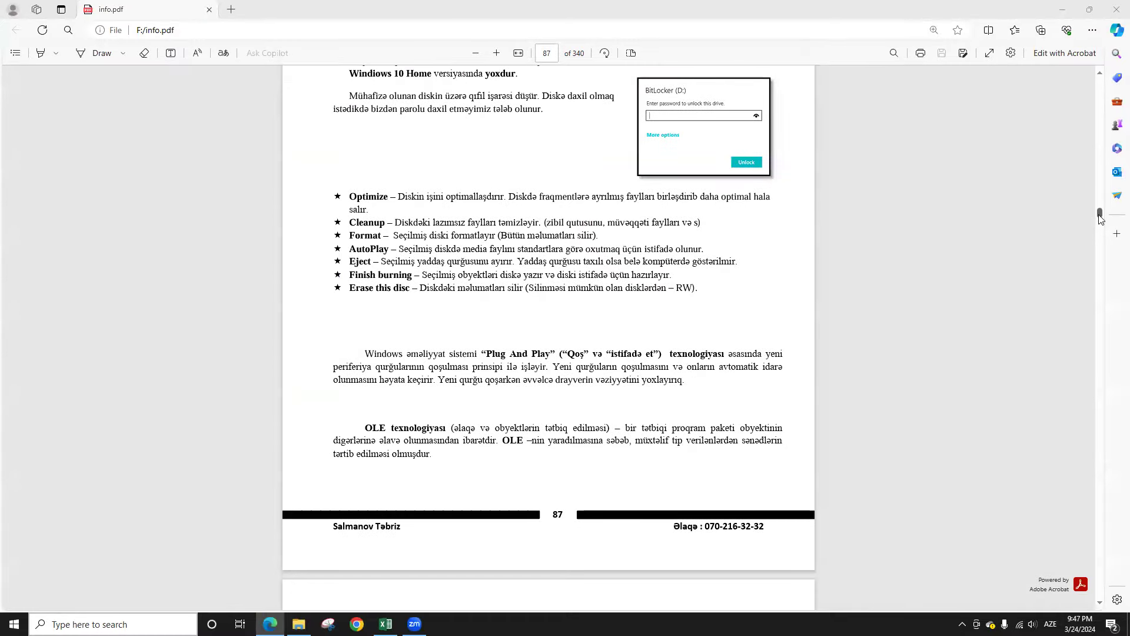
# Move info.pdf to page 171 and zoom in on the 3D Map Tours section.
pyautogui.moveTo(1100, 218); pyautogui.dragTo(1101, 346)
pyautogui.scroll(-5, 485, 331)
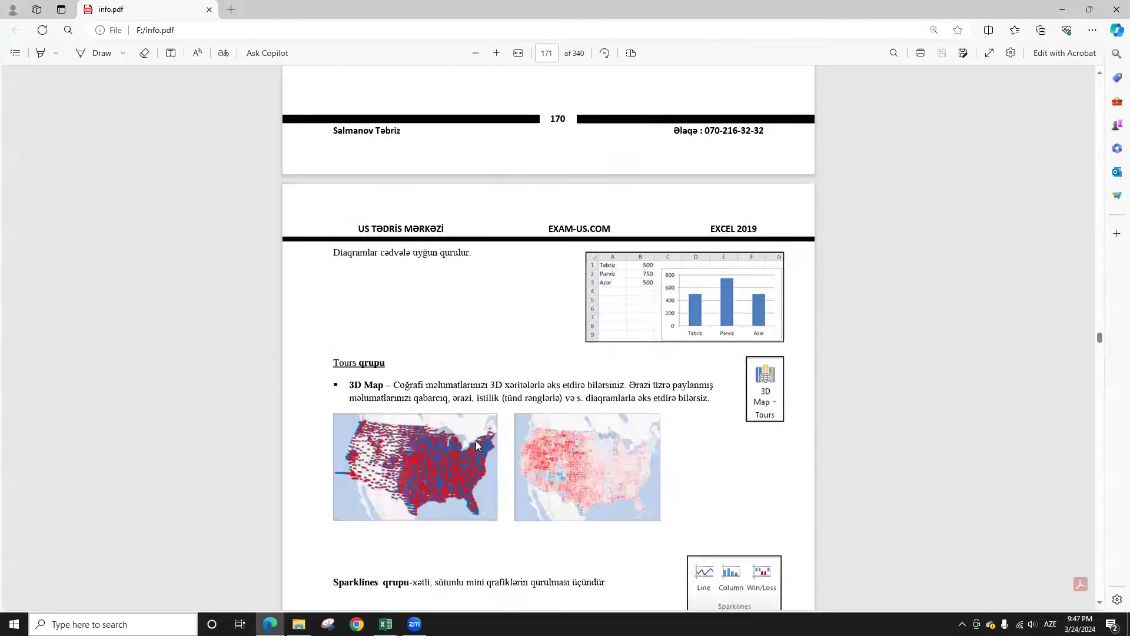
pyautogui.keyDown('ctrl'); pyautogui.scroll(1, 412, 565); pyautogui.keyUp('ctrl')
pyautogui.keyDown('ctrl'); pyautogui.scroll(1, 383, 506); pyautogui.keyUp('ctrl')
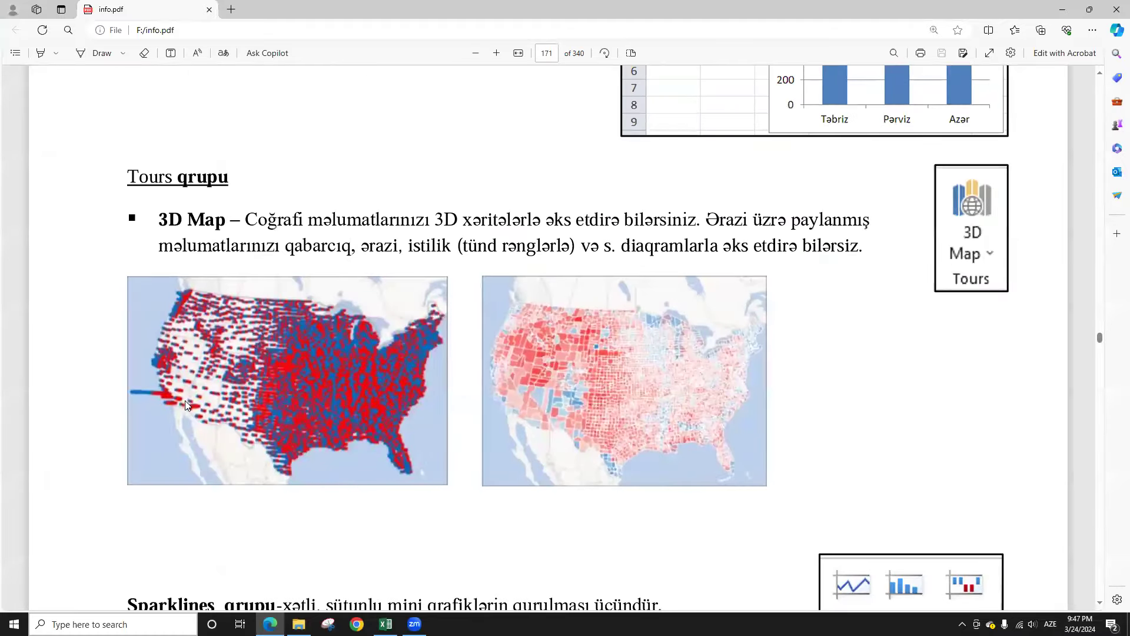
pyautogui.keyDown('ctrl'); pyautogui.scroll(1, 282, 412); pyautogui.keyUp('ctrl')
pyautogui.keyDown('ctrl'); pyautogui.scroll(1, 835, 386); pyautogui.keyUp('ctrl')
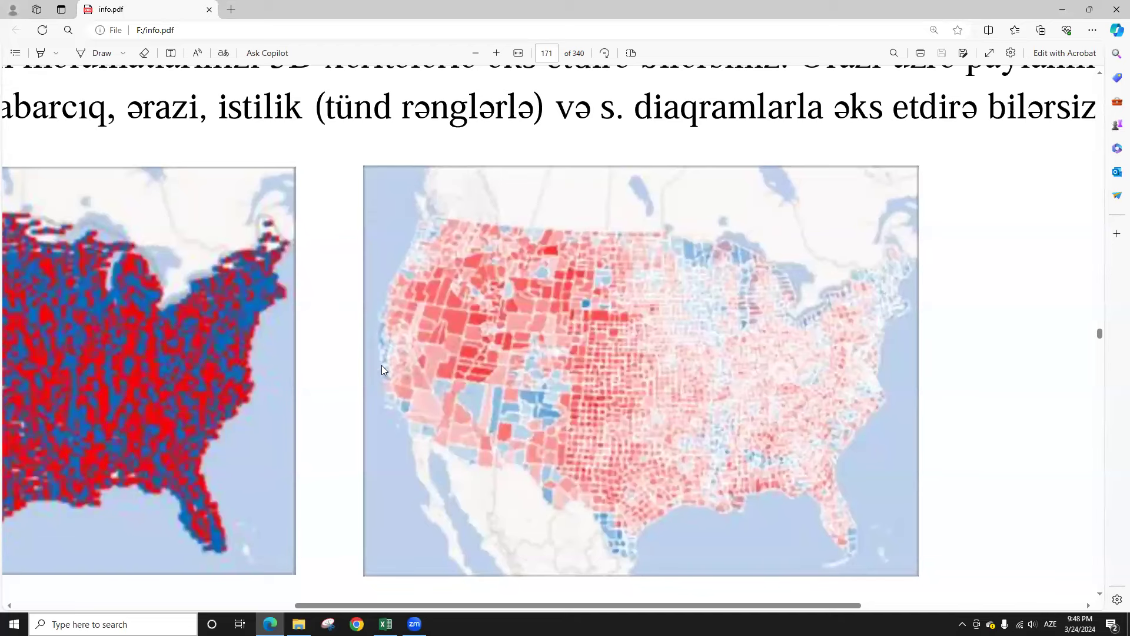
pyautogui.scroll(-2, 310, 295)
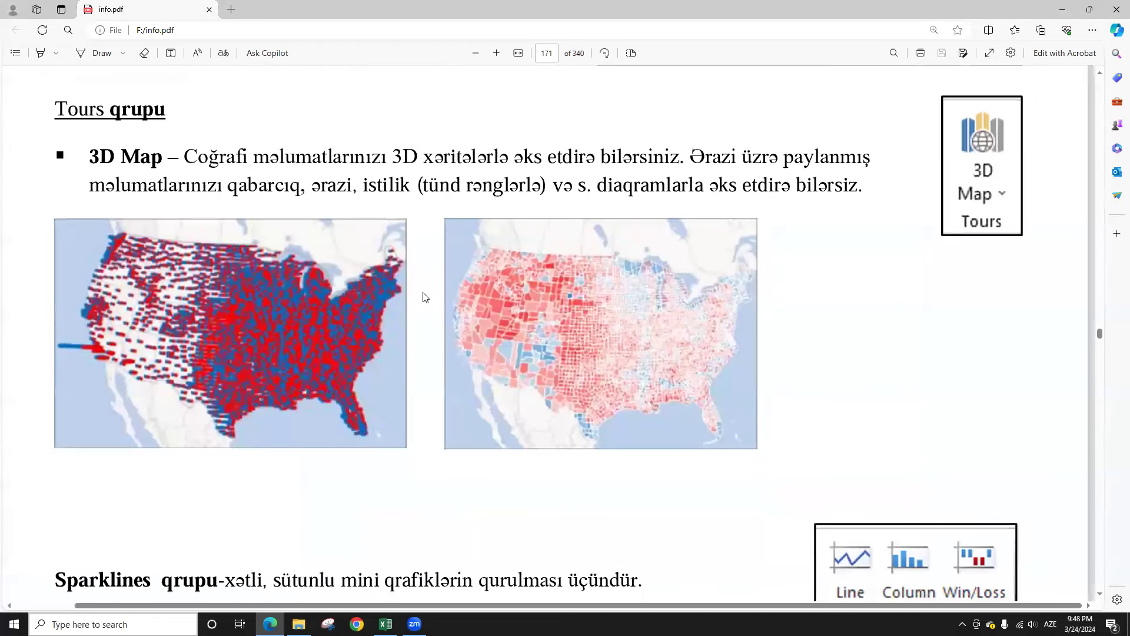
pyautogui.scroll(-1, 429, 256)
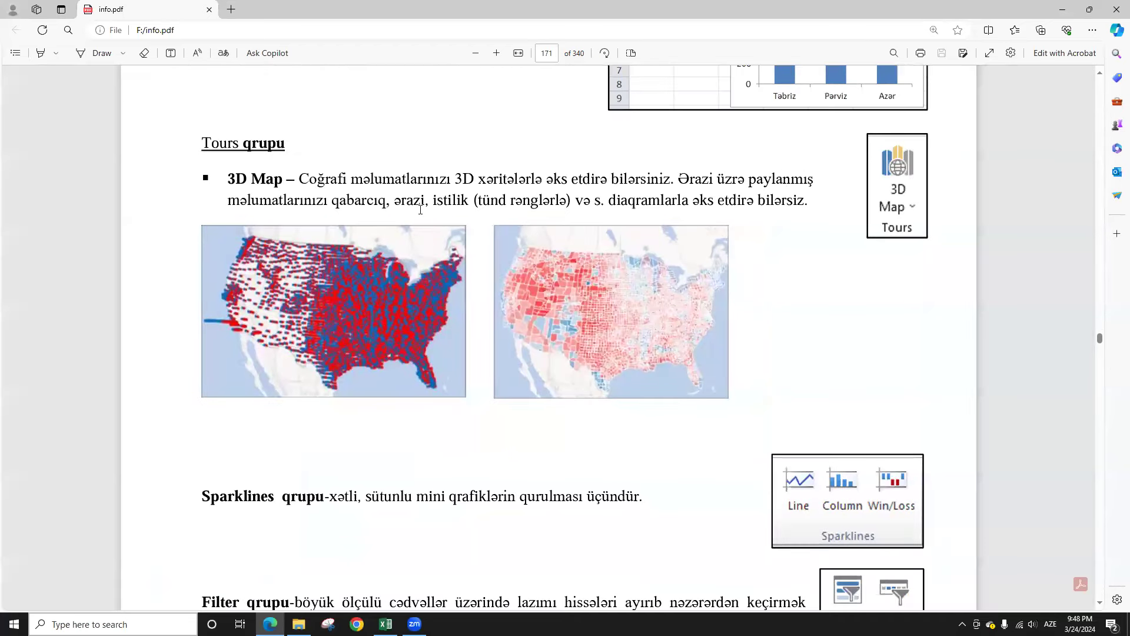
# Highlight part of the 3D Map description, clear the selection and close the PDF.
pyautogui.moveTo(413, 200); pyautogui.dragTo(588, 203)
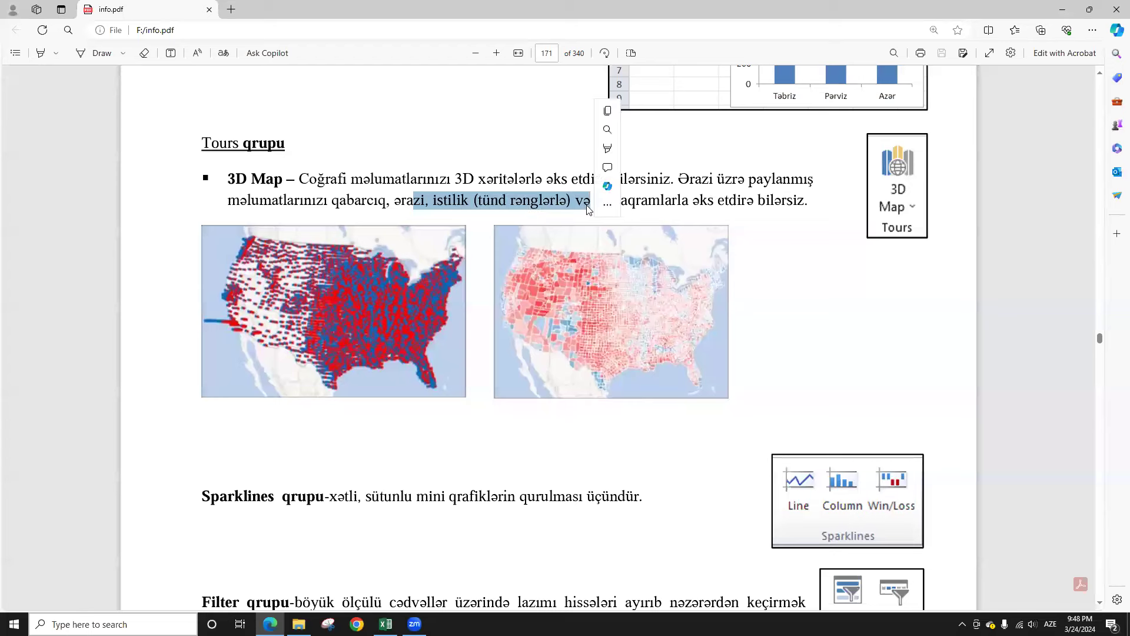
pyautogui.click(414, 206)
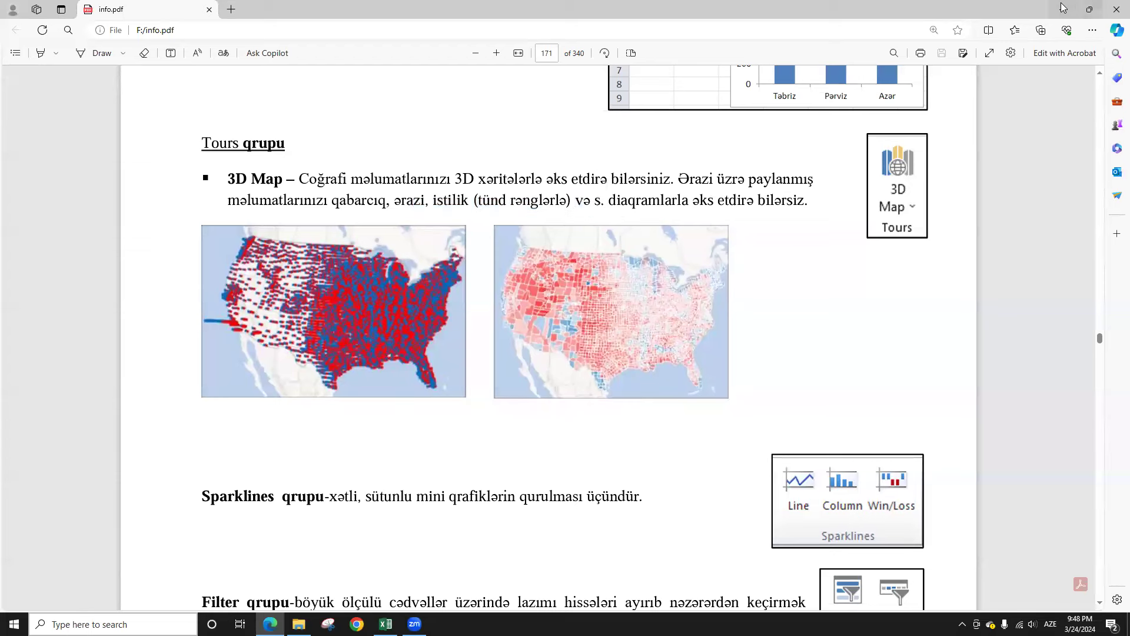
pyautogui.click(1116, 8)
pyautogui.click(1114, 5)
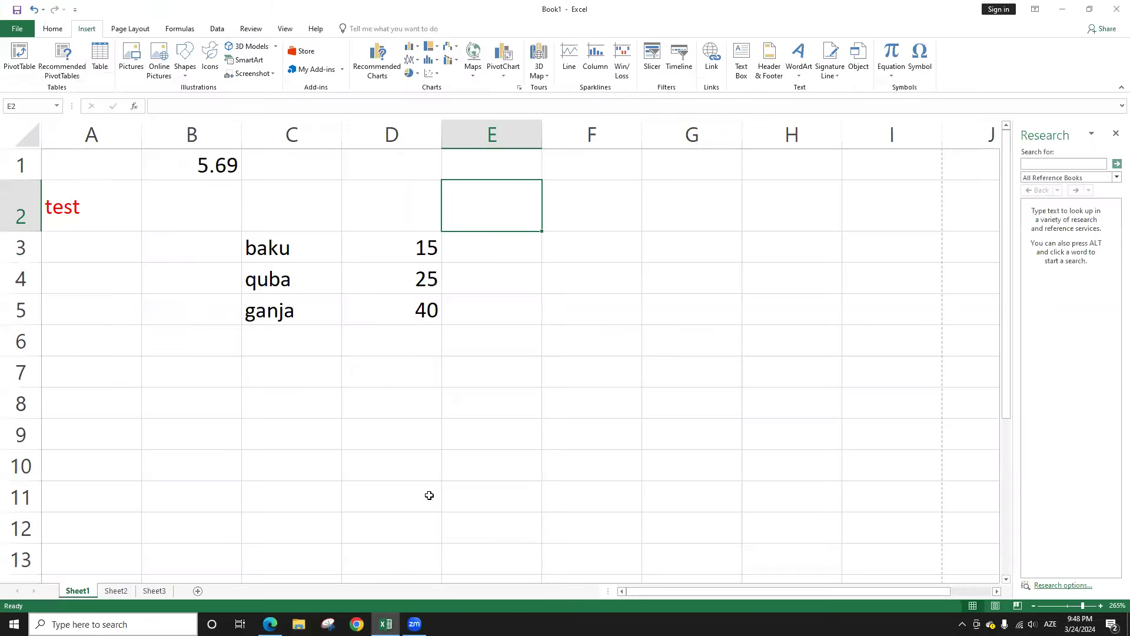
pyautogui.click(299, 172)
pyautogui.click(401, 275)
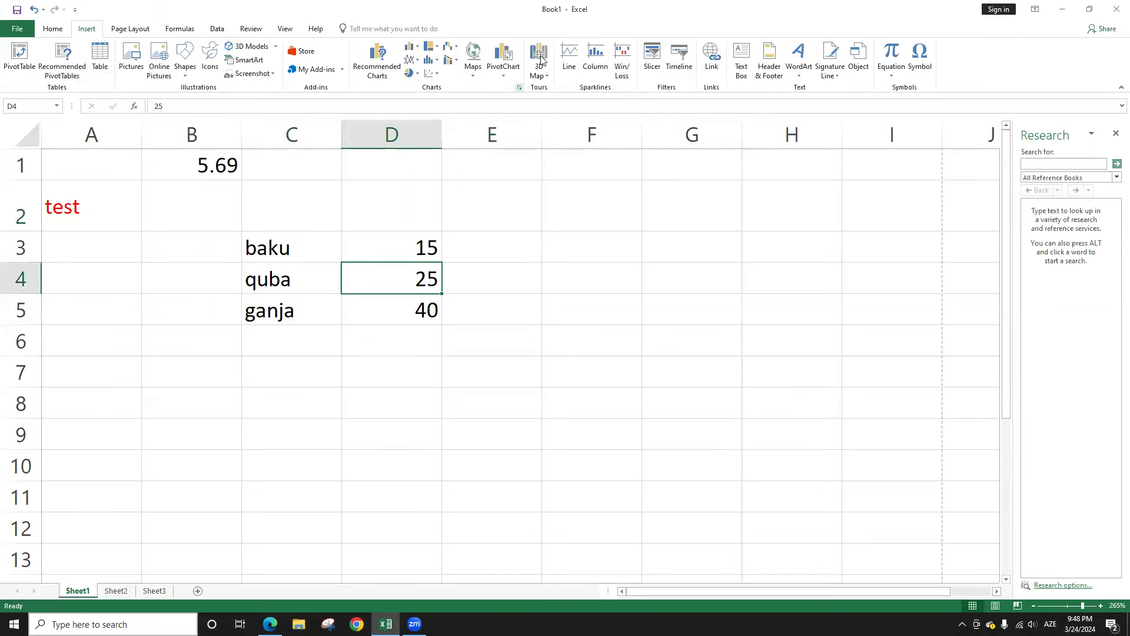
pyautogui.click(538, 56)
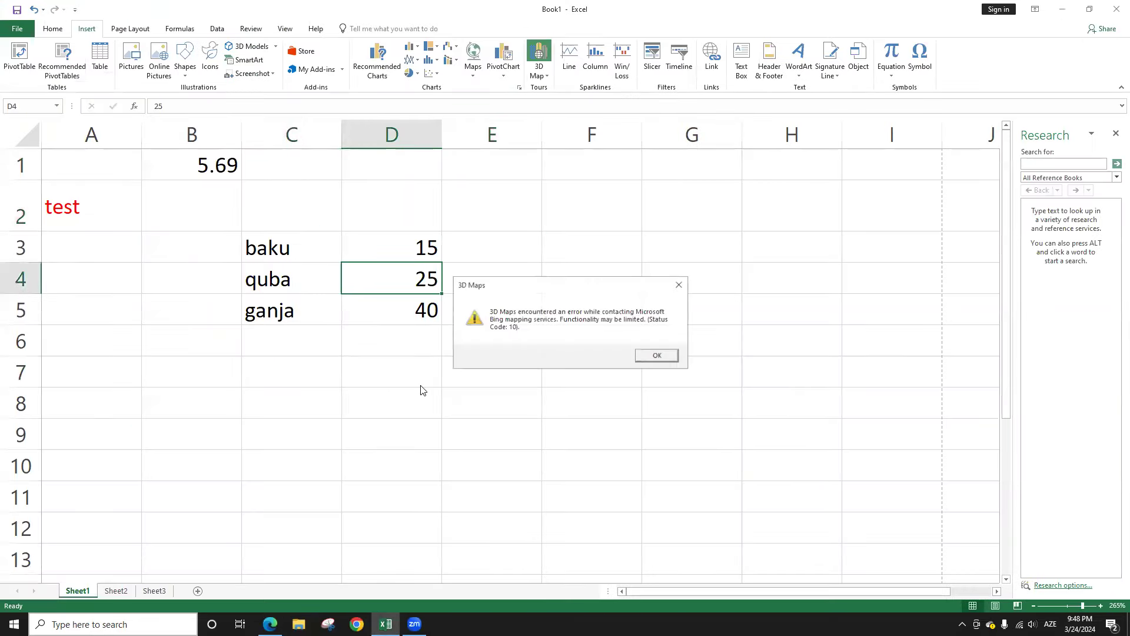
pyautogui.click(650, 360)
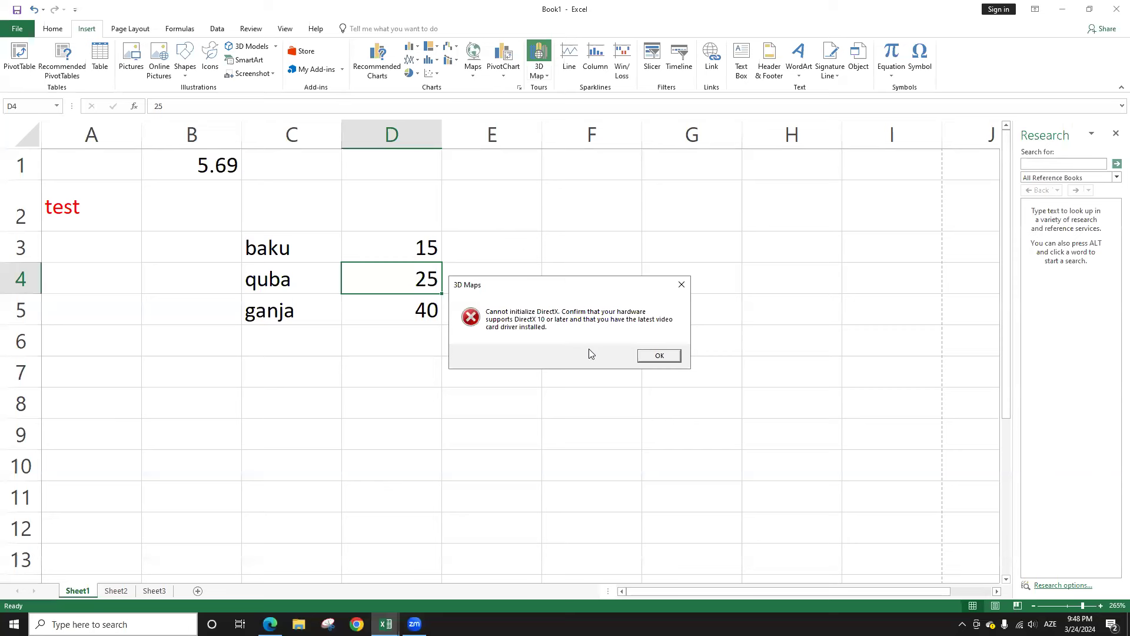
pyautogui.click(659, 356)
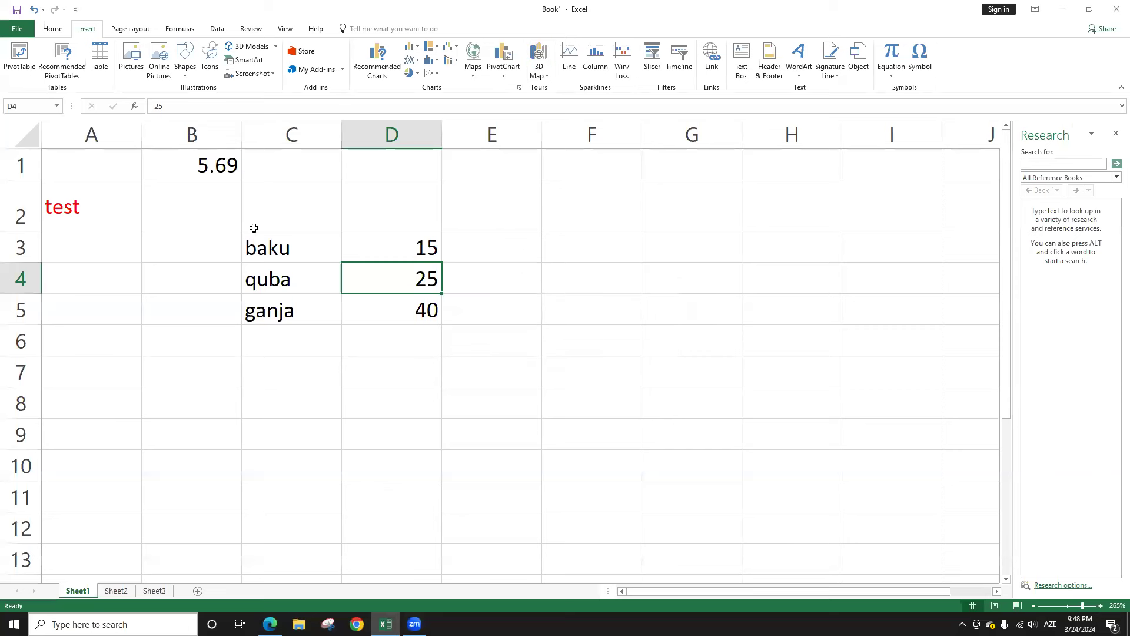
pyautogui.click(580, 235)
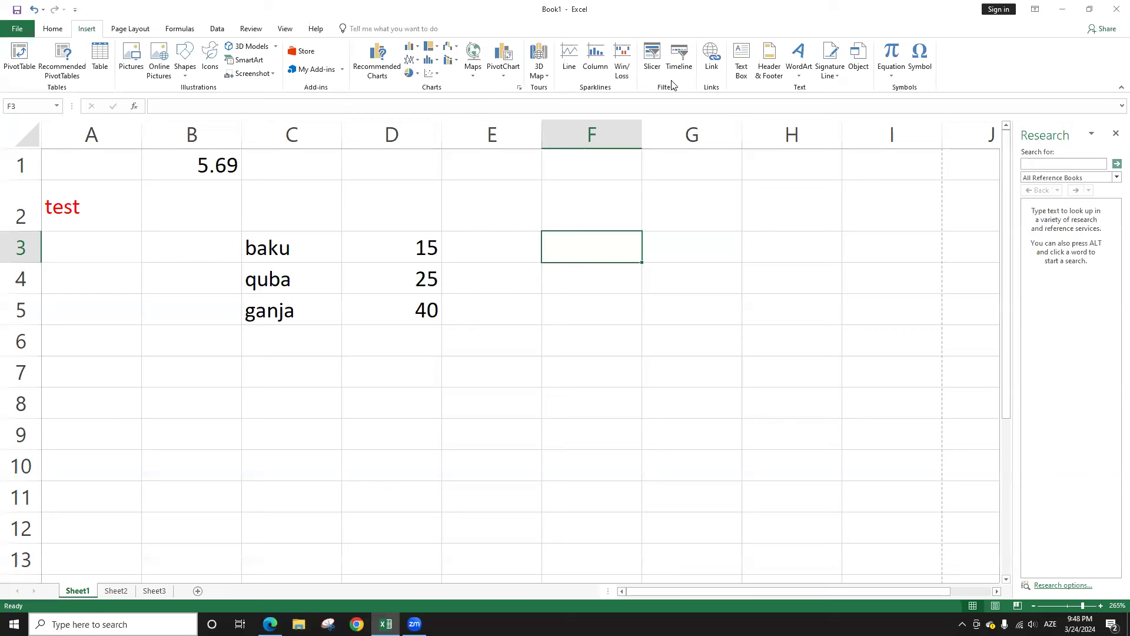
# Select E2 and preview the built-in equation templates, then move to Page Layout.
pyautogui.click(484, 223)
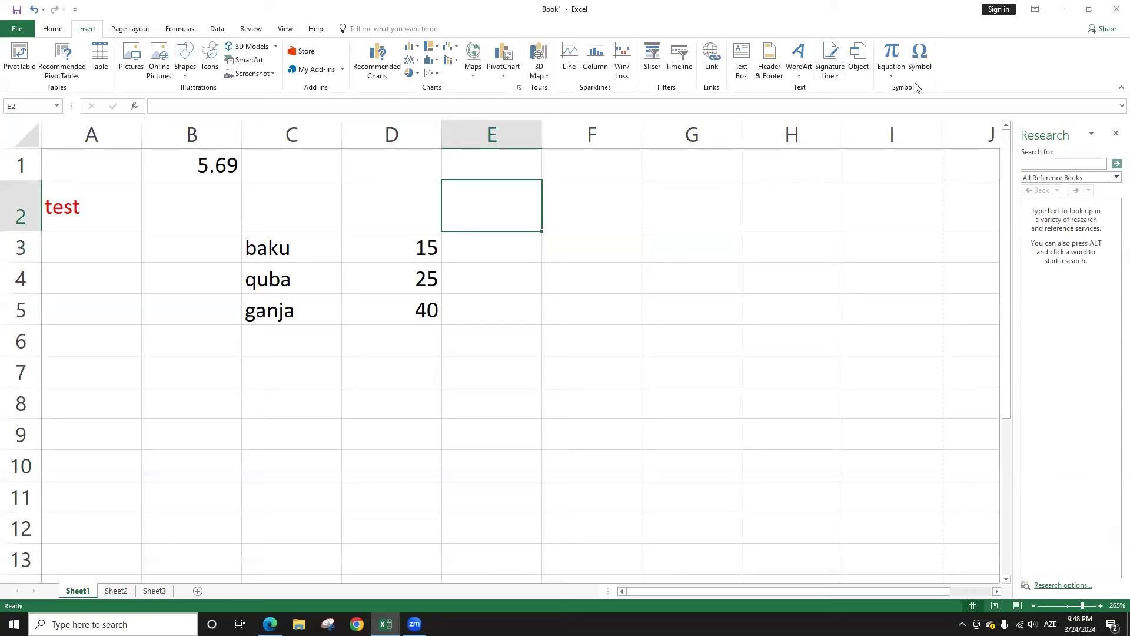
pyautogui.click(891, 76)
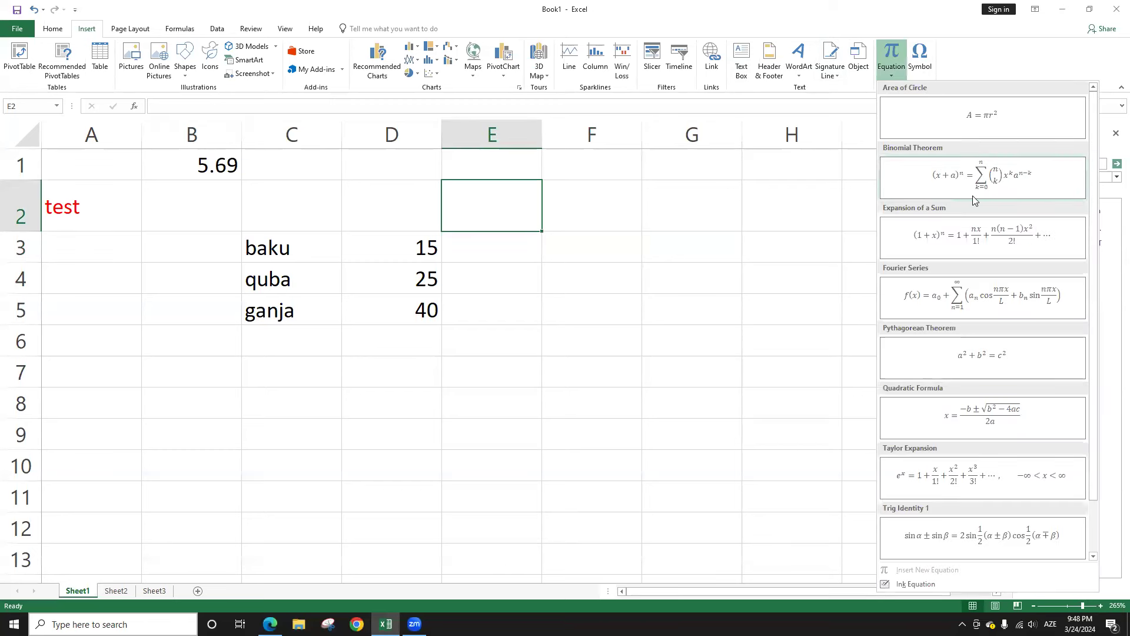
pyautogui.click(494, 316)
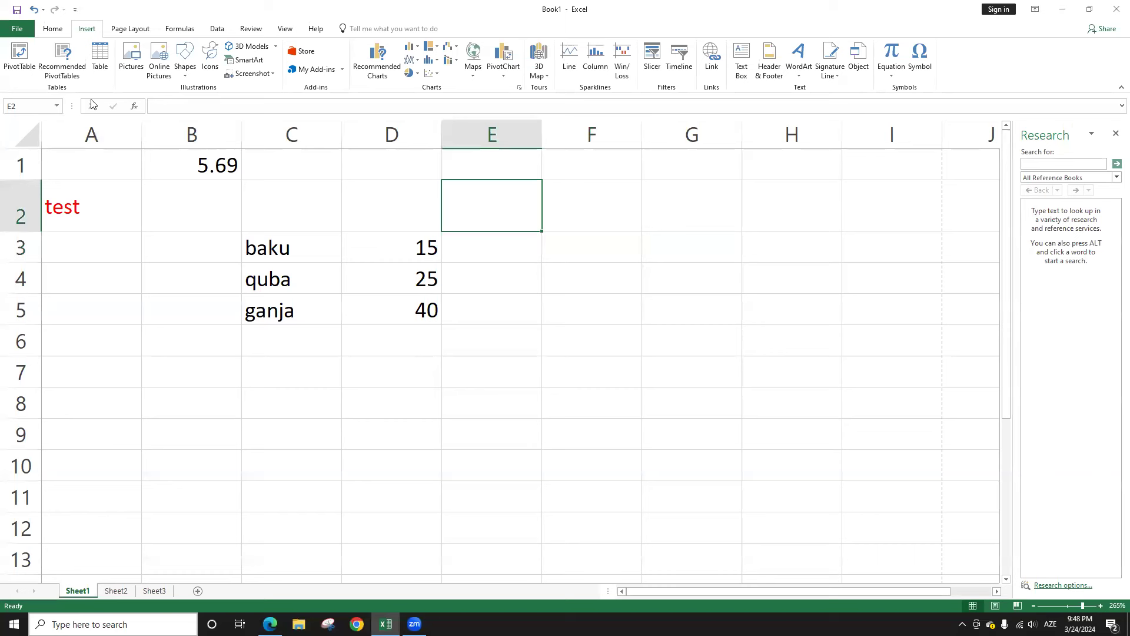
pyautogui.click(120, 33)
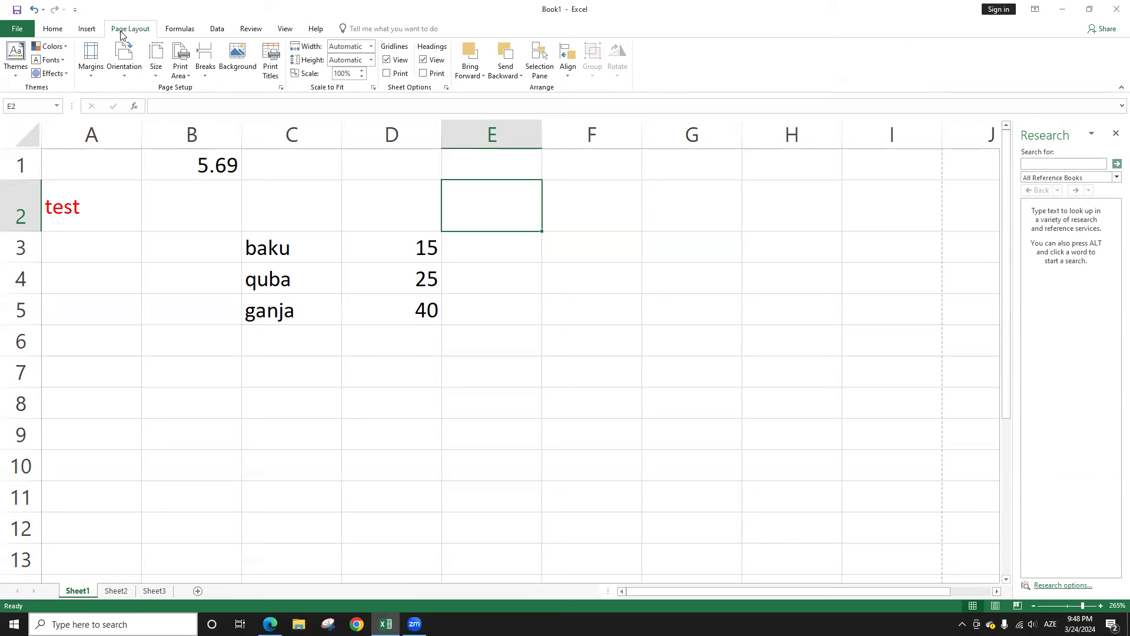
# Close the Research pane and browse the Margins, Orientation and Size presets without changing them.
pyautogui.click(1116, 133)
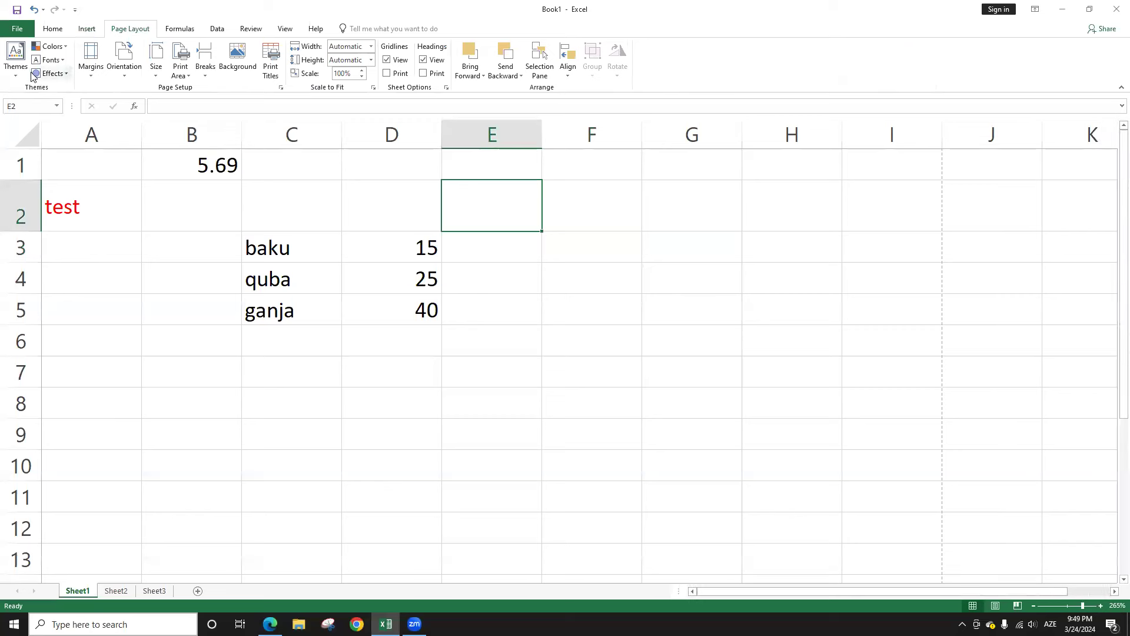
pyautogui.click(91, 59)
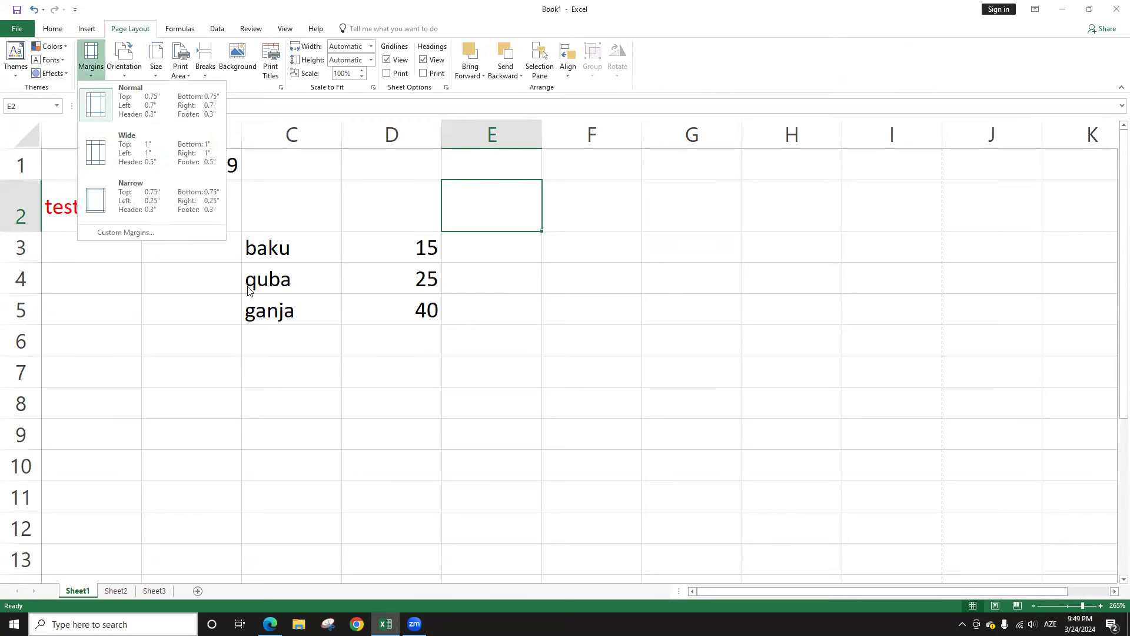
pyautogui.click(124, 62)
pyautogui.click(124, 61)
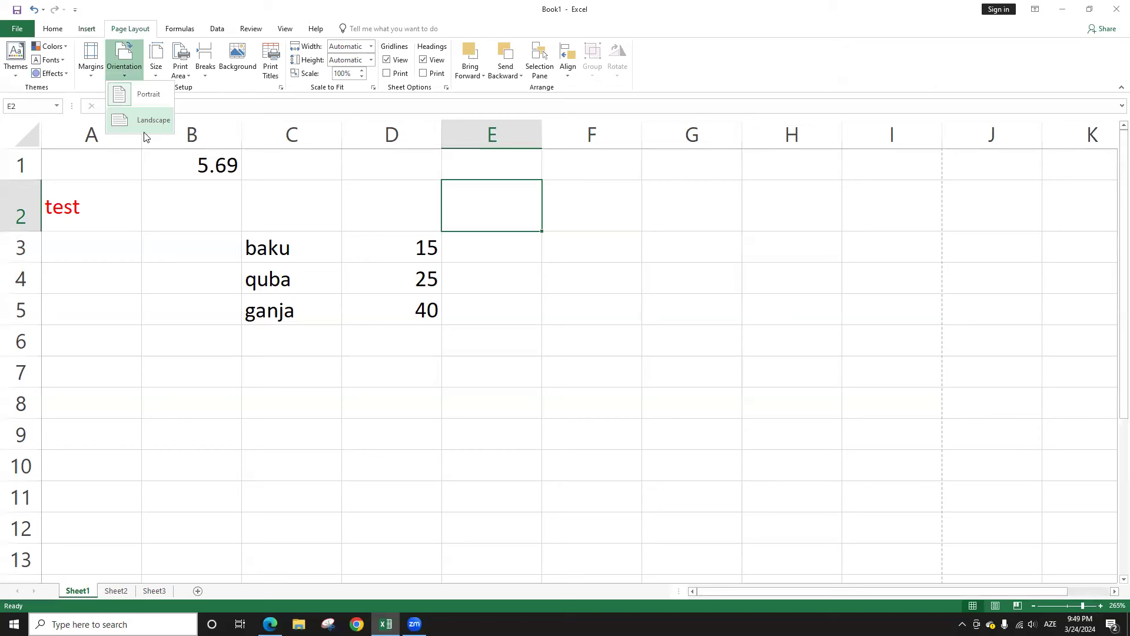
pyautogui.click(159, 61)
pyautogui.click(160, 61)
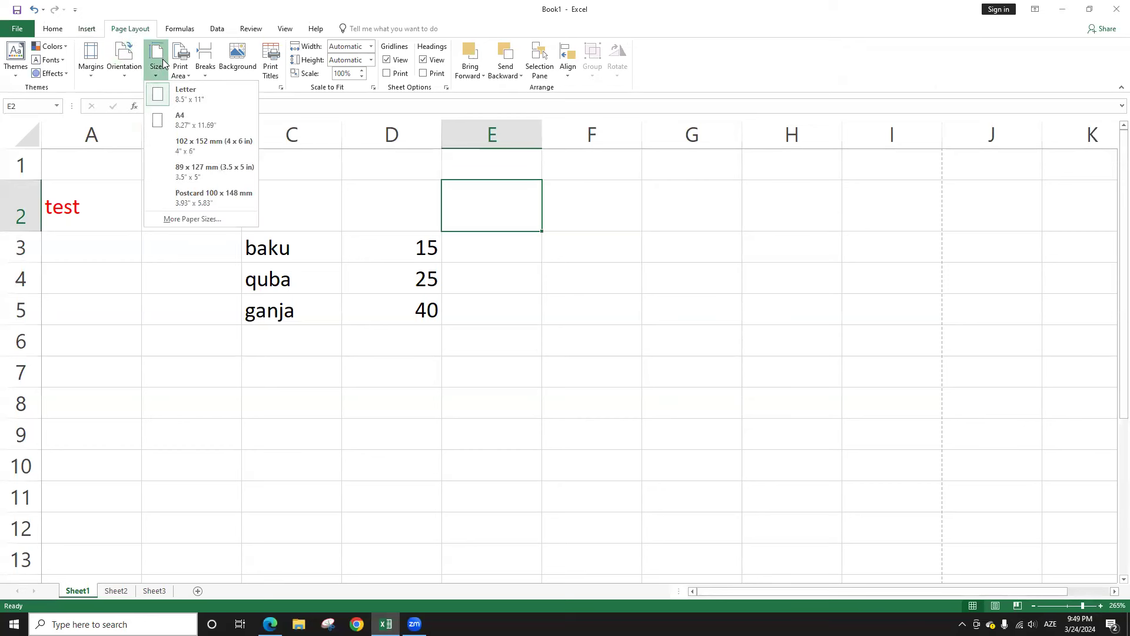
pyautogui.click(166, 297)
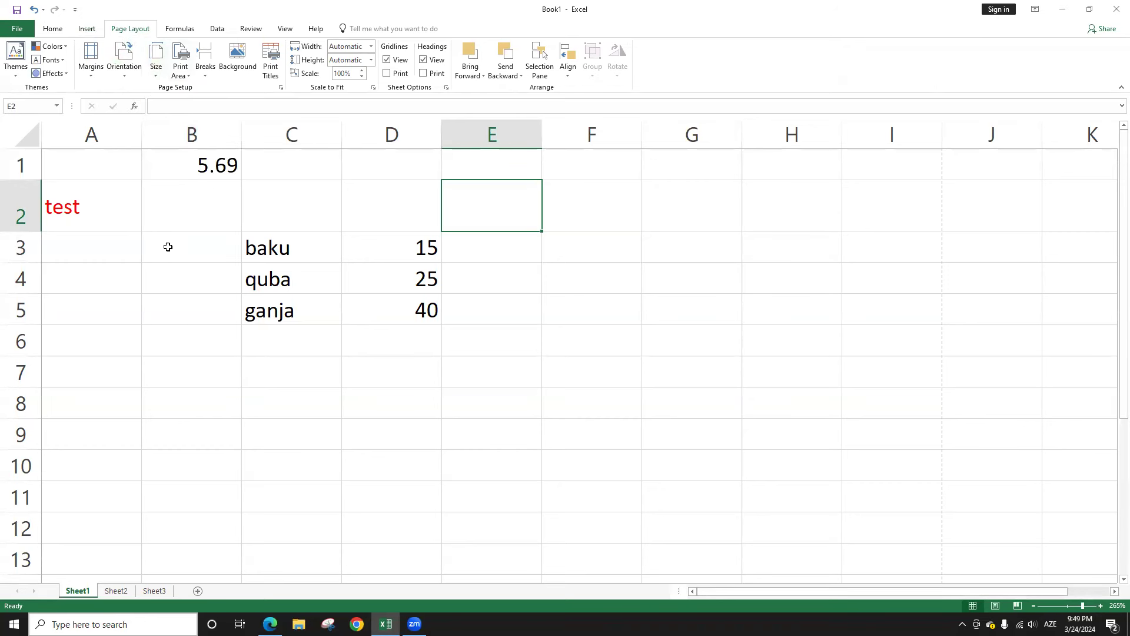
# Enter rerü4t in H9 and tertert in G6.
pyautogui.click(550, 311)
pyautogui.click(792, 434)
pyautogui.write('rerü4')
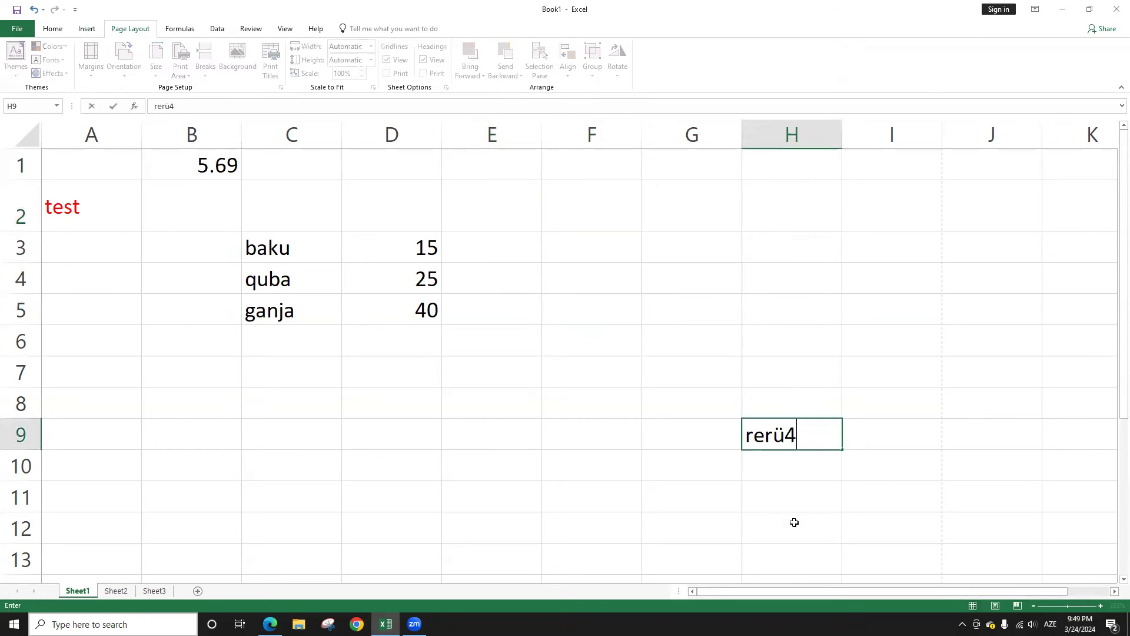
pyautogui.write('t')
pyautogui.moveTo(692, 341); pyautogui.dragTo(681, 308)
pyautogui.write('tertert')
# Fill the block E5:G11 with yellow.
pyautogui.moveTo(495, 465); pyautogui.dragTo(591, 465)
pyautogui.moveTo(495, 309); pyautogui.dragTo(692, 496)
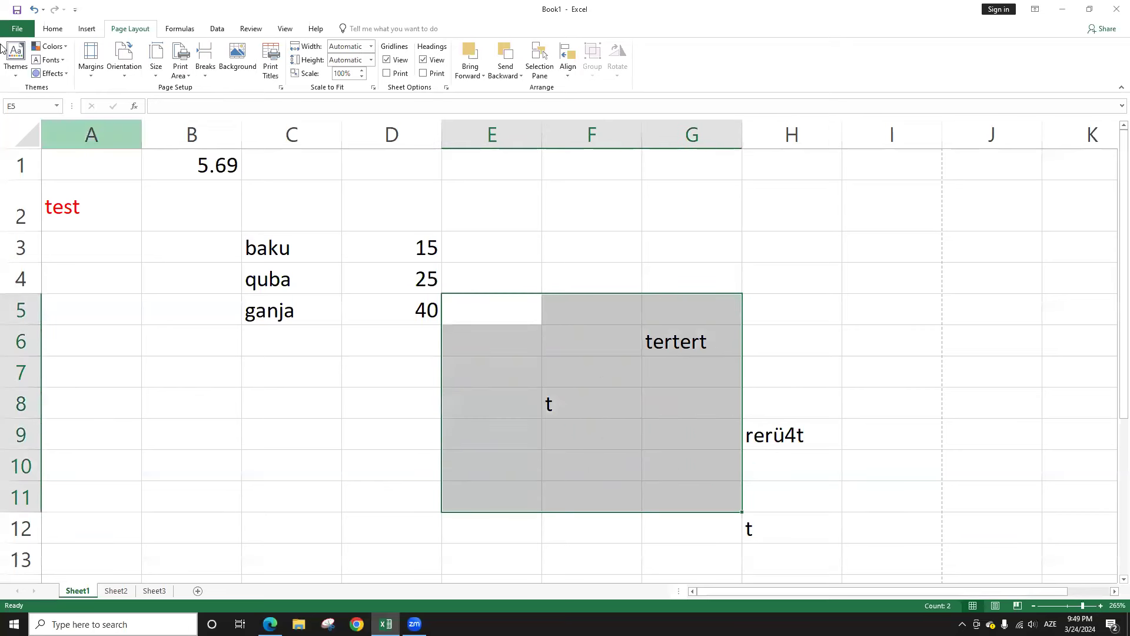
pyautogui.click(53, 28)
pyautogui.click(179, 68)
# Fill A3:B9 with solid black and check the print preview.
pyautogui.click(200, 372)
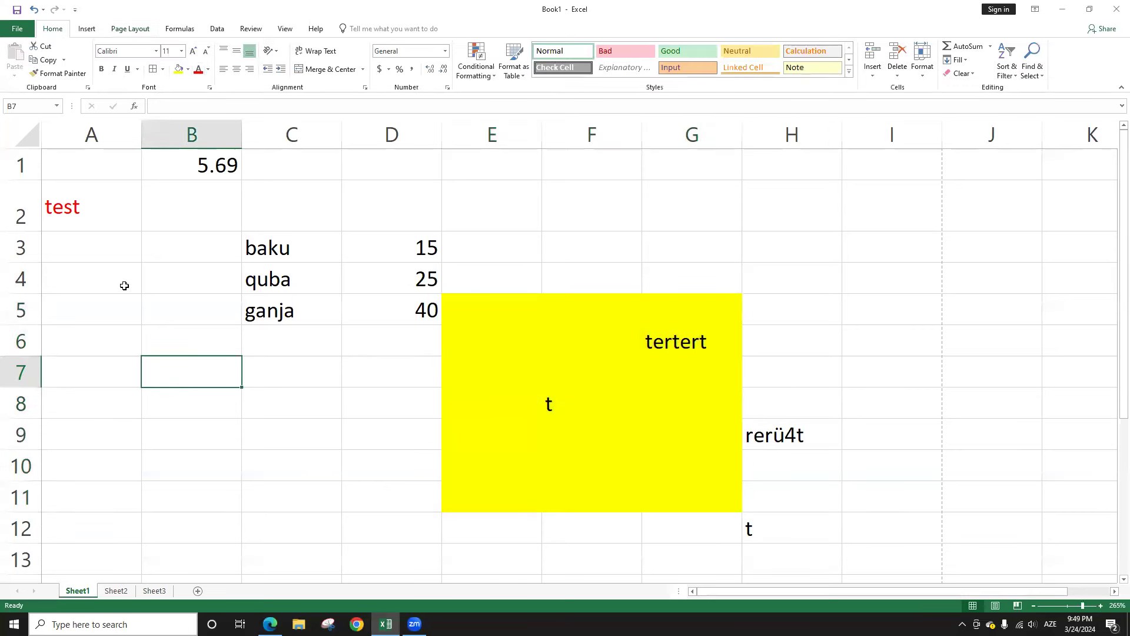
pyautogui.moveTo(118, 247); pyautogui.dragTo(194, 435)
pyautogui.click(188, 69)
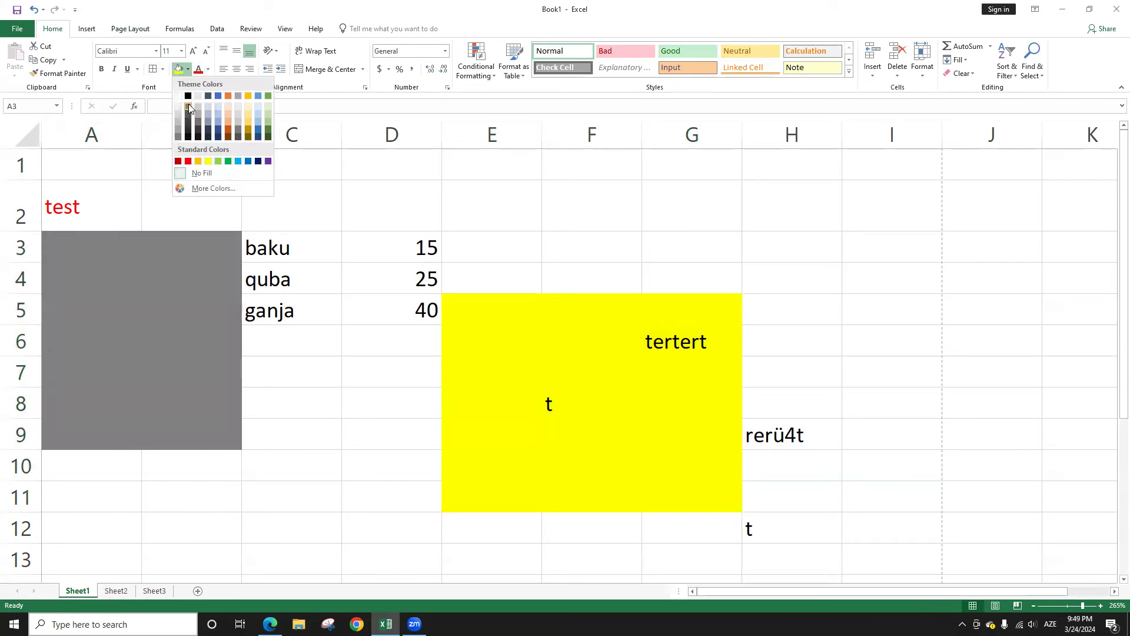
pyautogui.click(188, 95)
pyautogui.click(348, 361)
pyautogui.hotkey('ctrl', 'p')
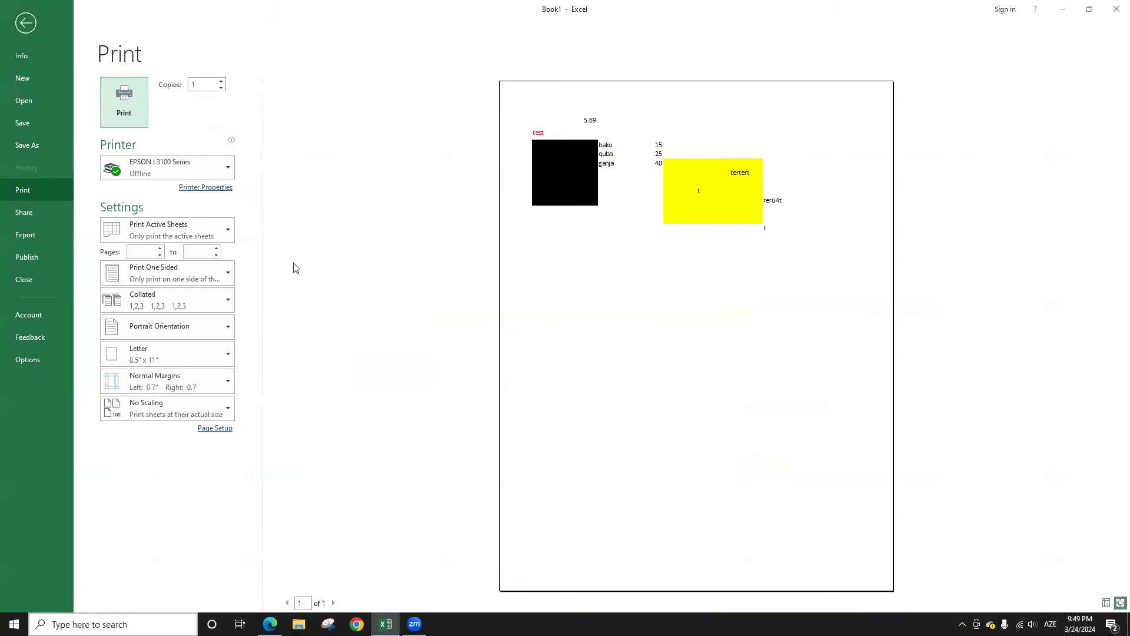
pyautogui.press('Escape')
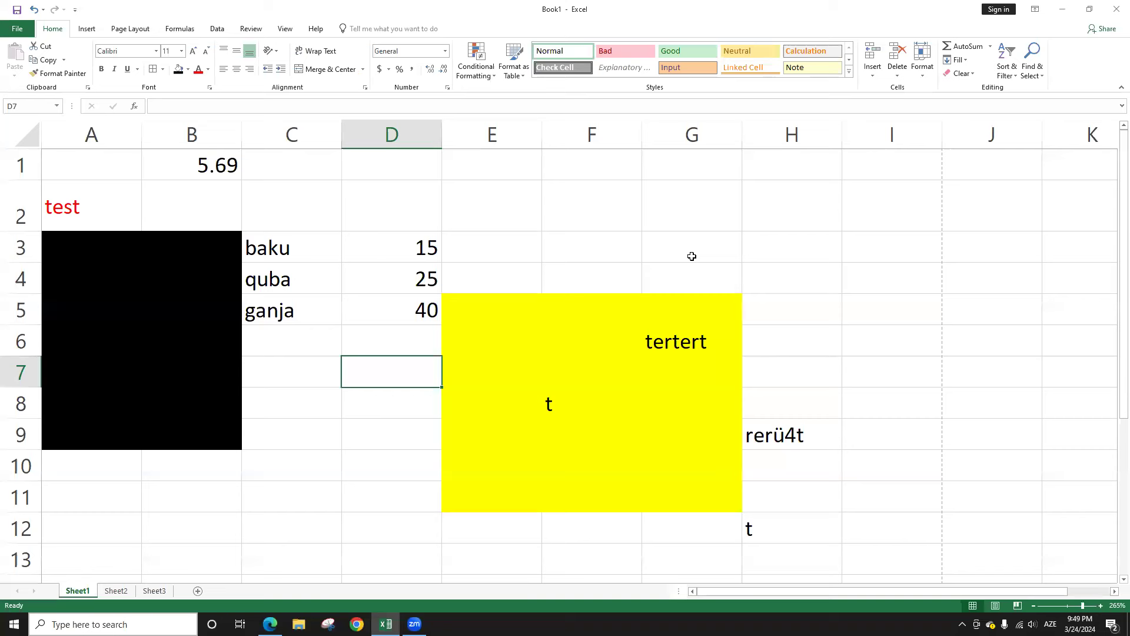
# Set the print area to A1:D2 and C3:D5, then preview the two-page printout.
pyautogui.moveTo(76, 162)
pyautogui.mouseDown()
pyautogui.moveTo(239, 193)
pyautogui.moveTo(405, 199)
pyautogui.mouseUp()
pyautogui.moveTo(269, 247); pyautogui.dragTo(406, 309)
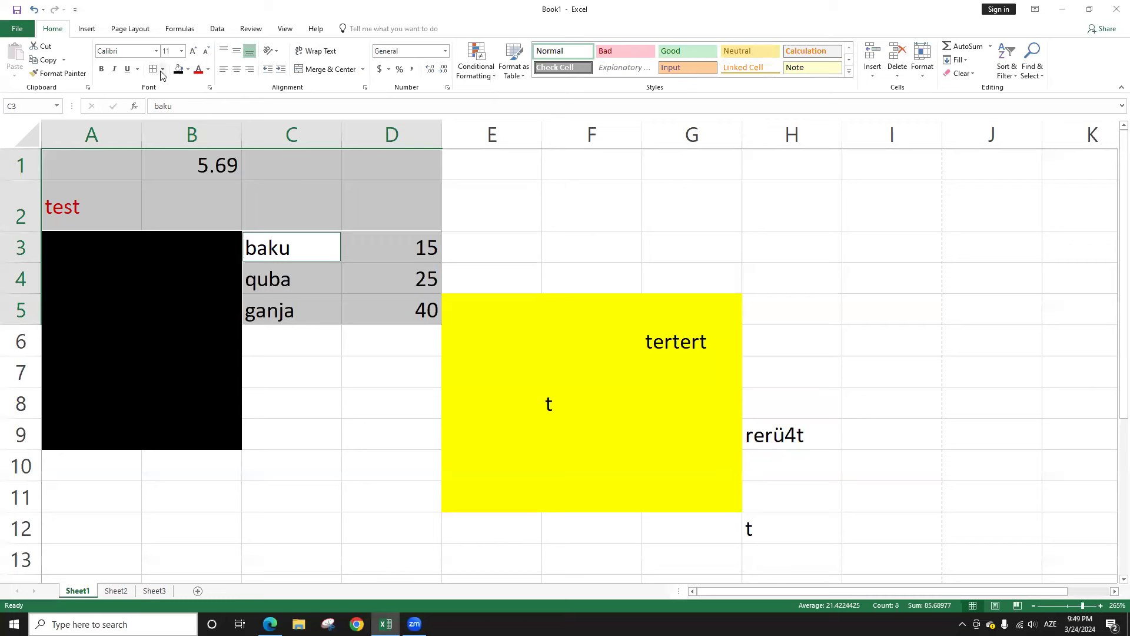
pyautogui.click(131, 28)
pyautogui.click(178, 77)
pyautogui.click(206, 91)
pyautogui.click(354, 406)
pyautogui.hotkey('ctrl', 'p')
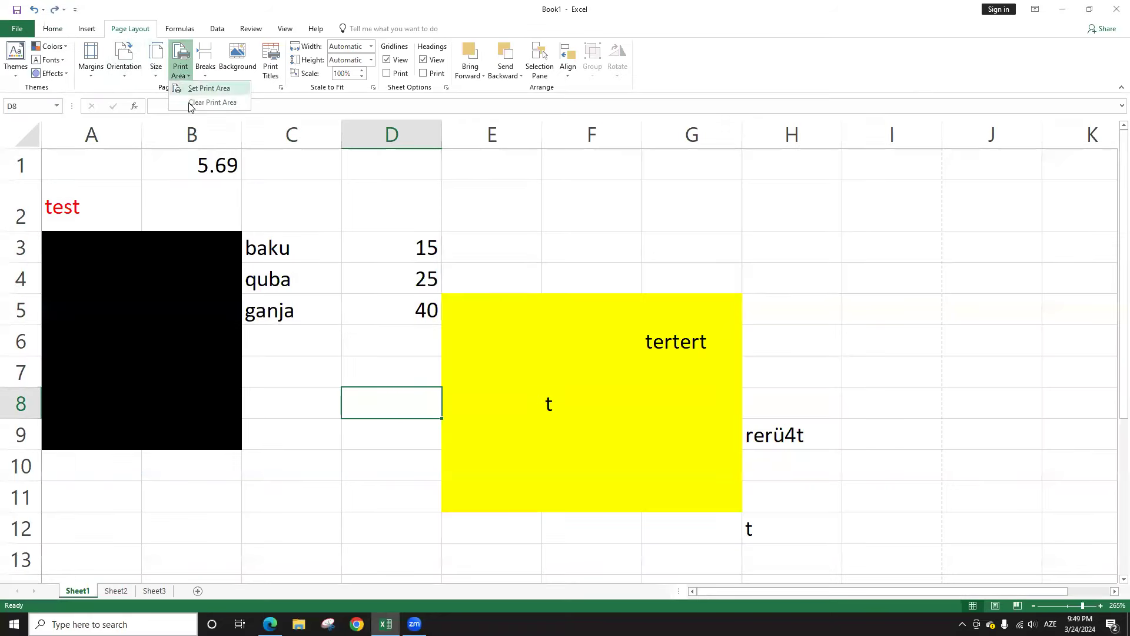
pyautogui.click(130, 170)
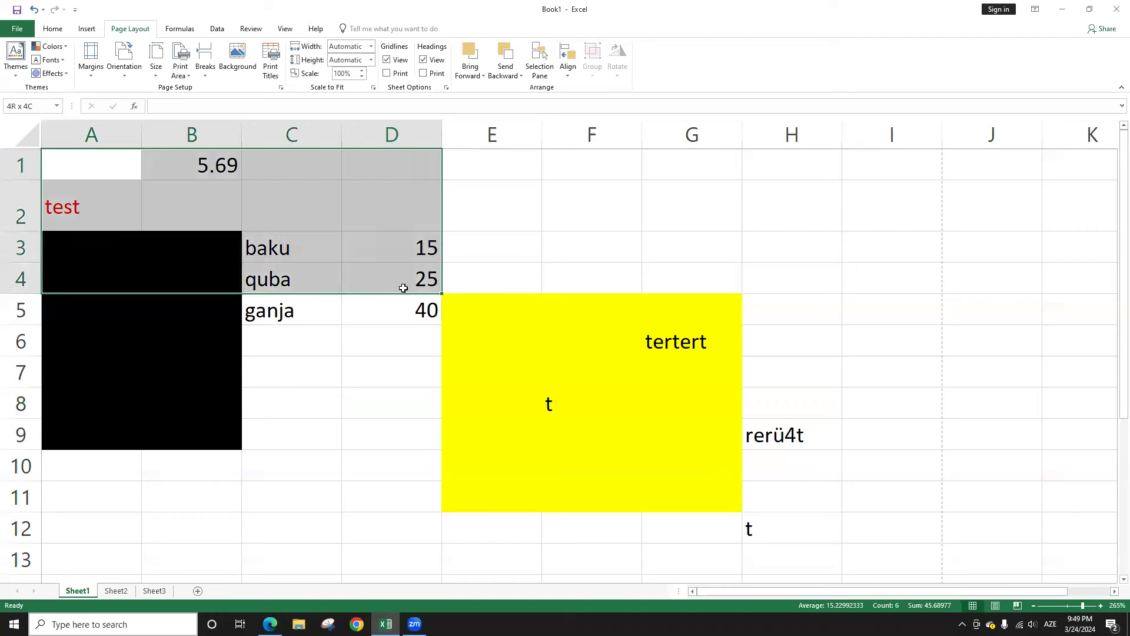
pyautogui.moveTo(130, 170); pyautogui.dragTo(410, 315)
pyautogui.click(180, 66)
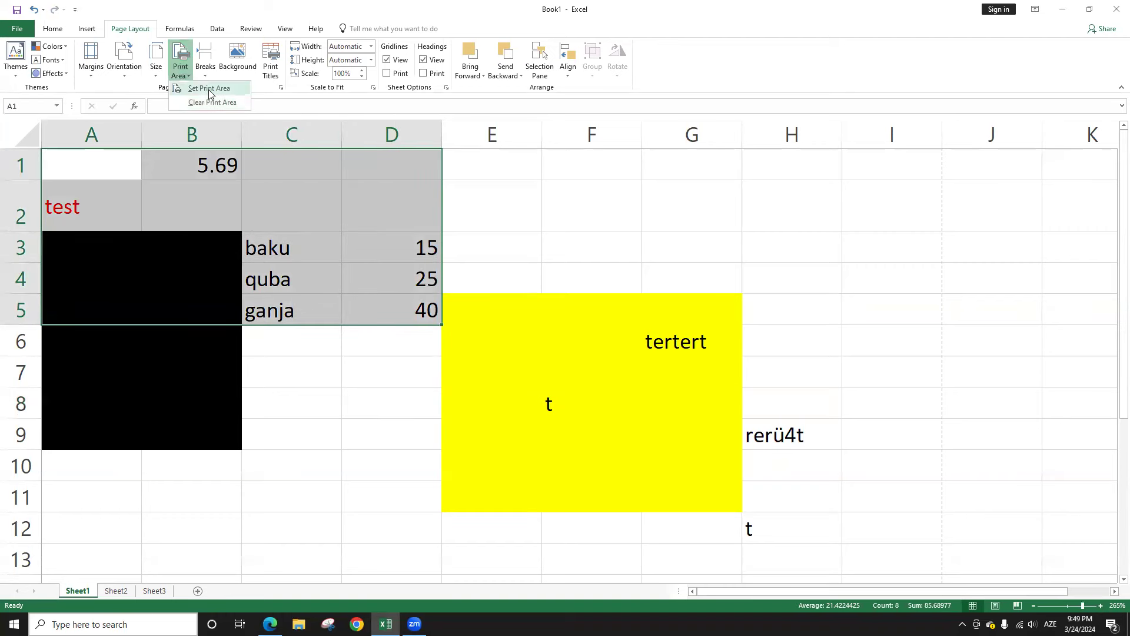
pyautogui.click(210, 88)
pyautogui.hotkey('ctrl', 'p')
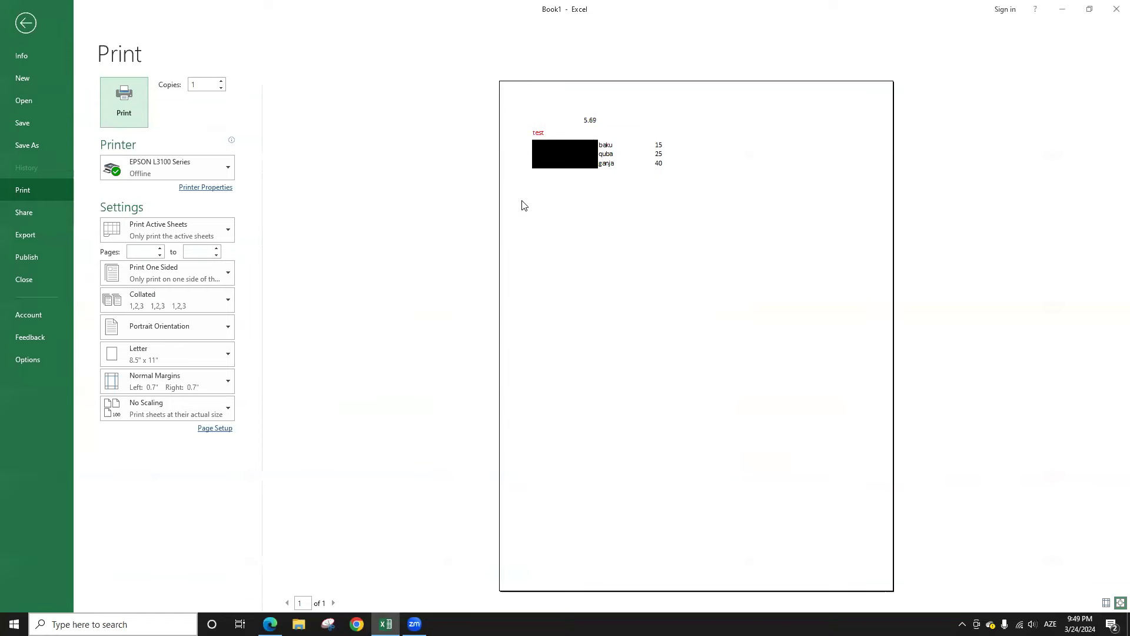
pyautogui.press('Escape')
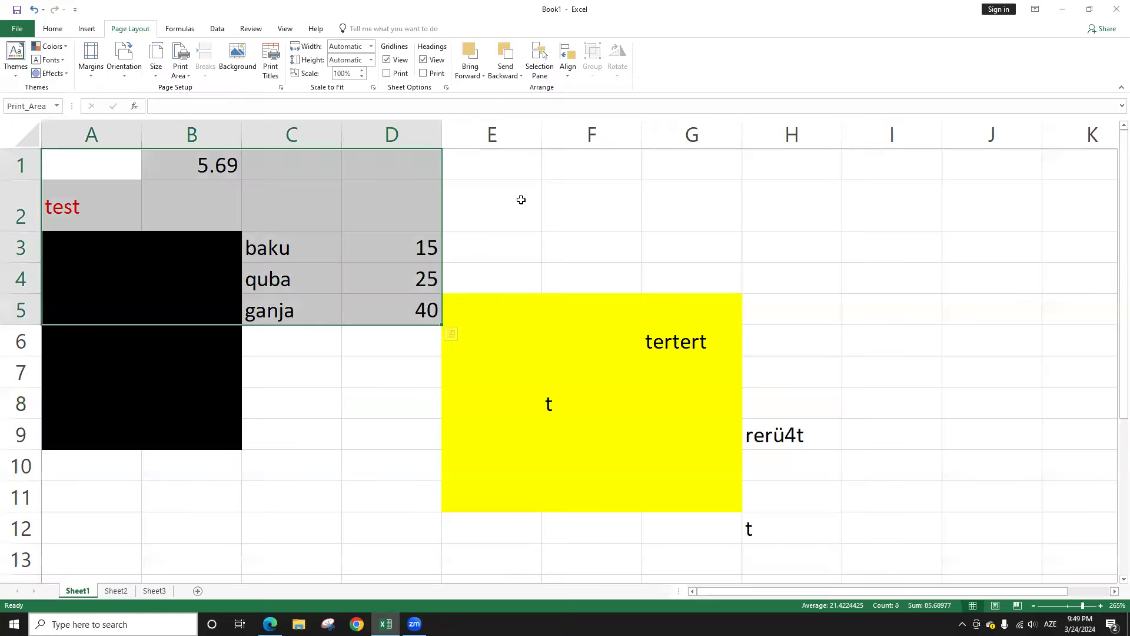
pyautogui.hotkey('ctrl', 'p')
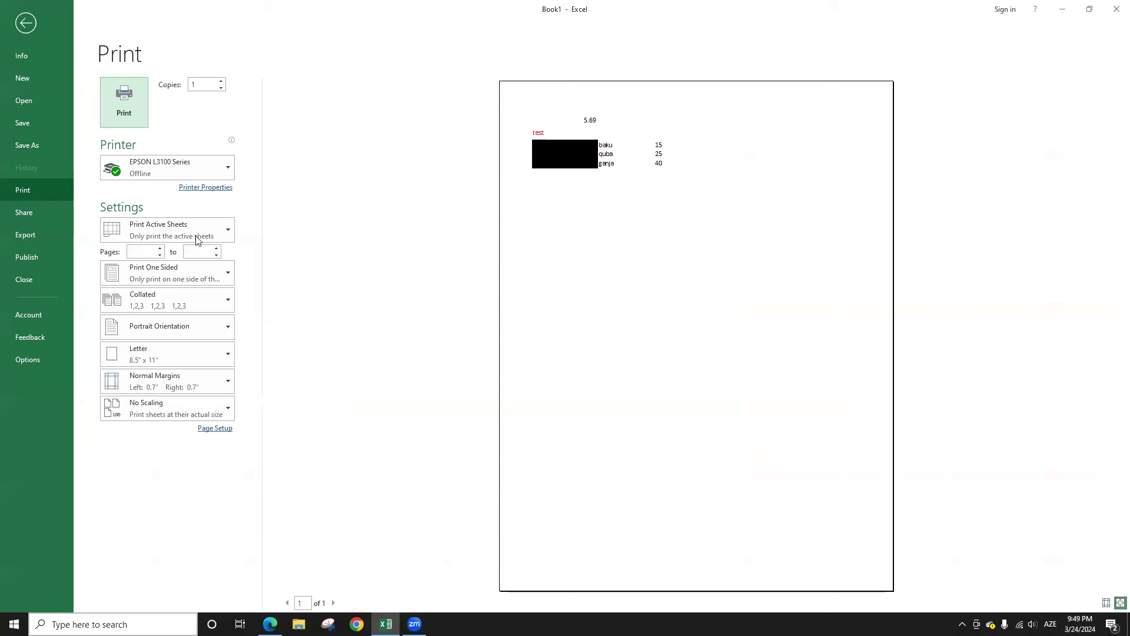
pyautogui.click(190, 230)
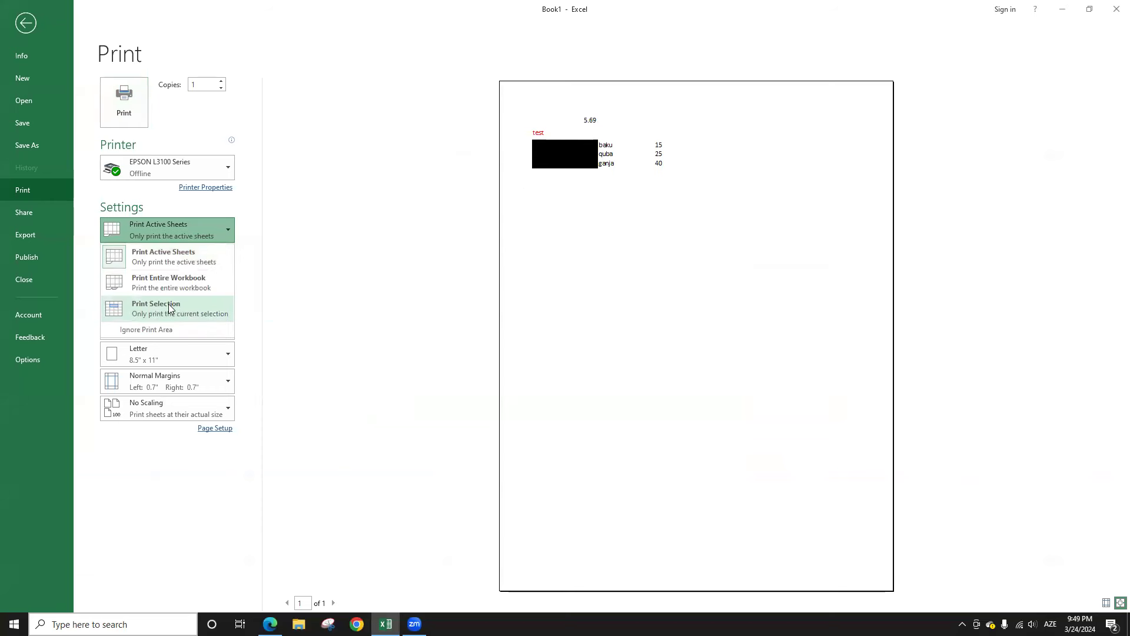
pyautogui.press('Escape')
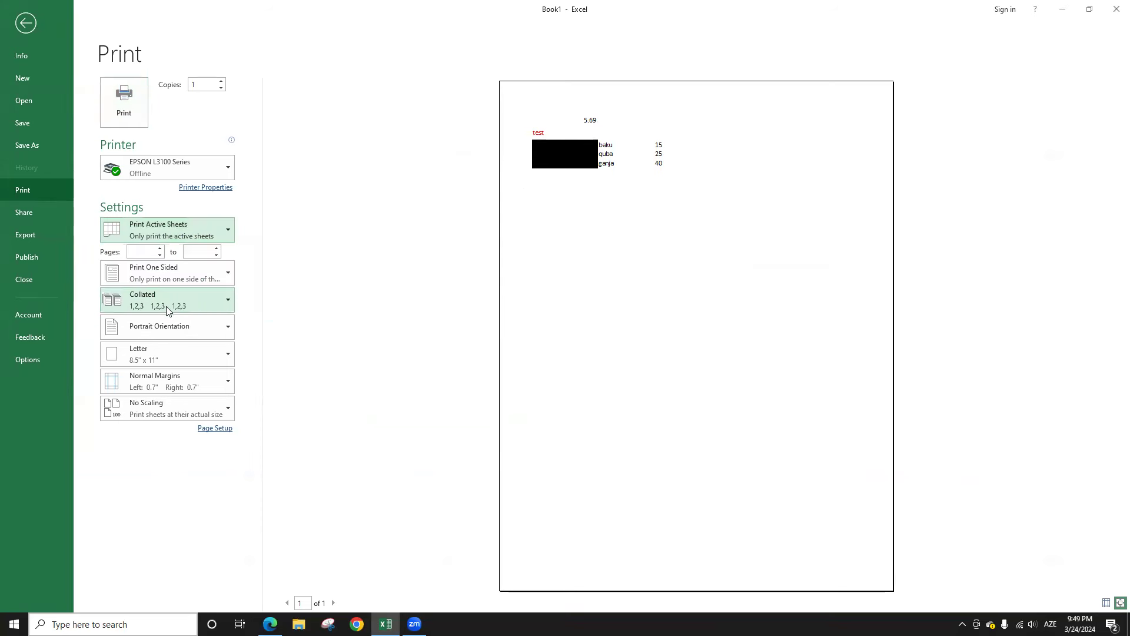
pyautogui.press('Escape')
pyautogui.click(180, 64)
pyautogui.click(196, 110)
pyautogui.click(349, 206)
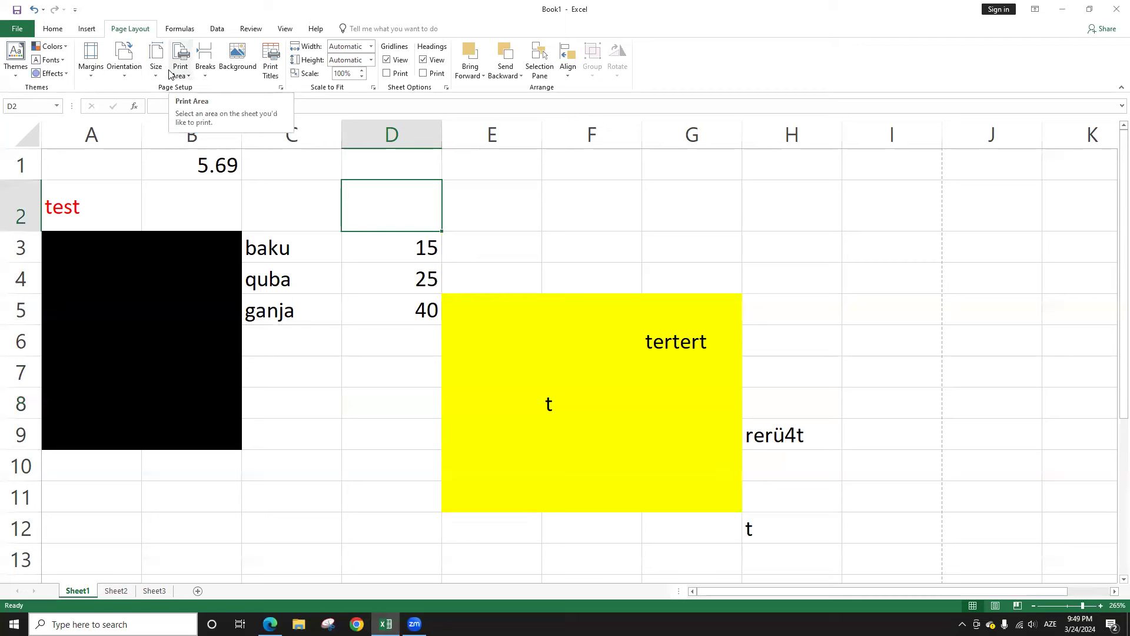
pyautogui.click(238, 55)
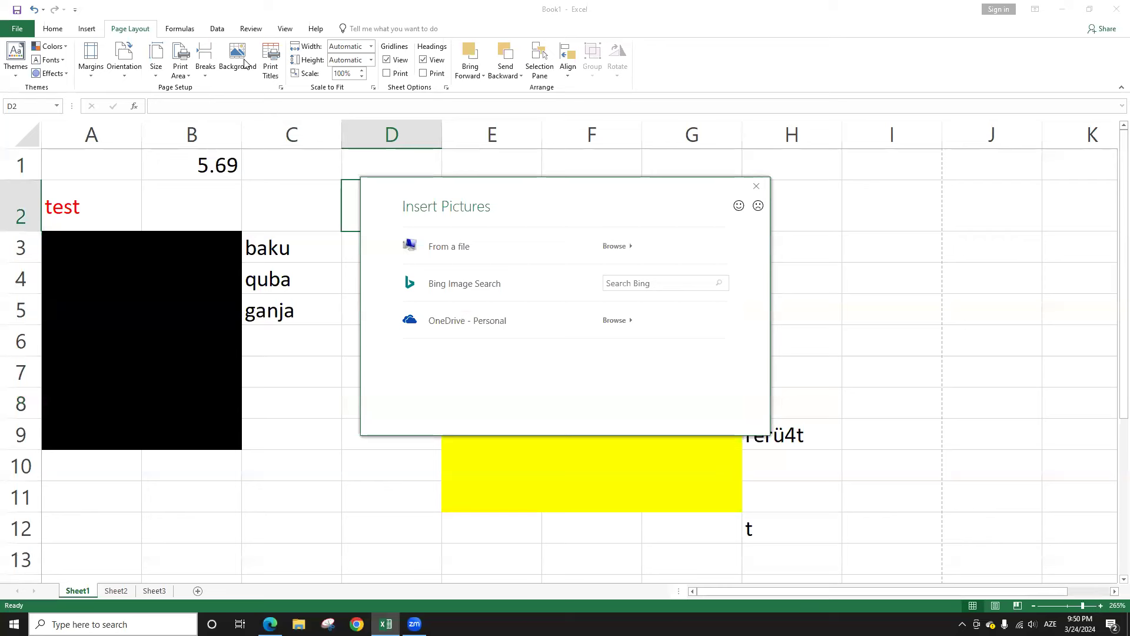
pyautogui.click(756, 186)
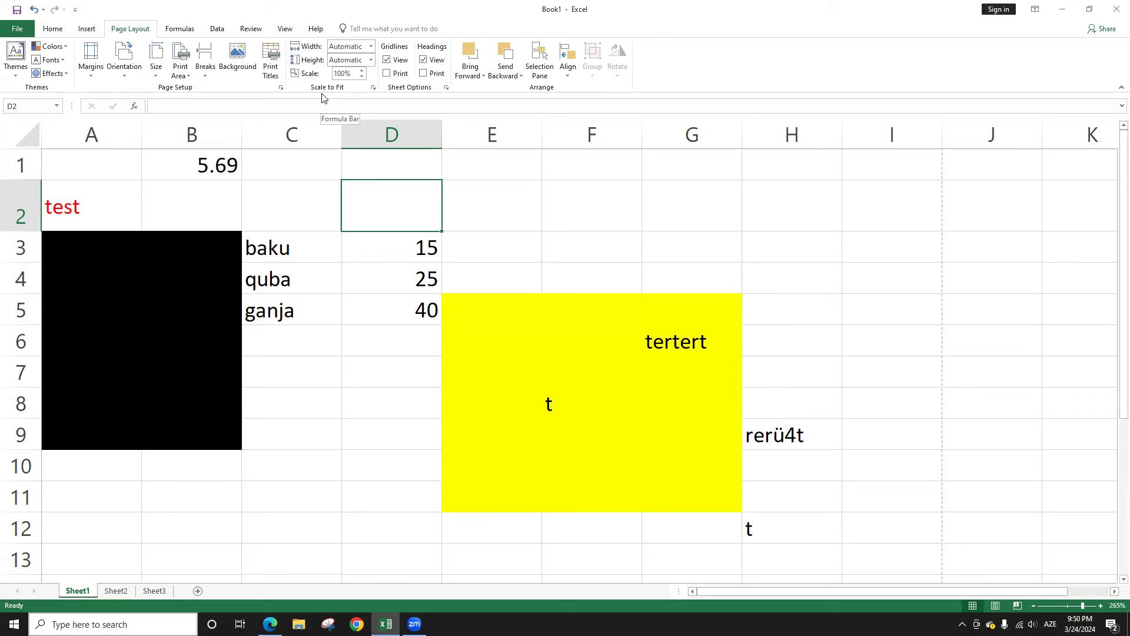
pyautogui.click(371, 46)
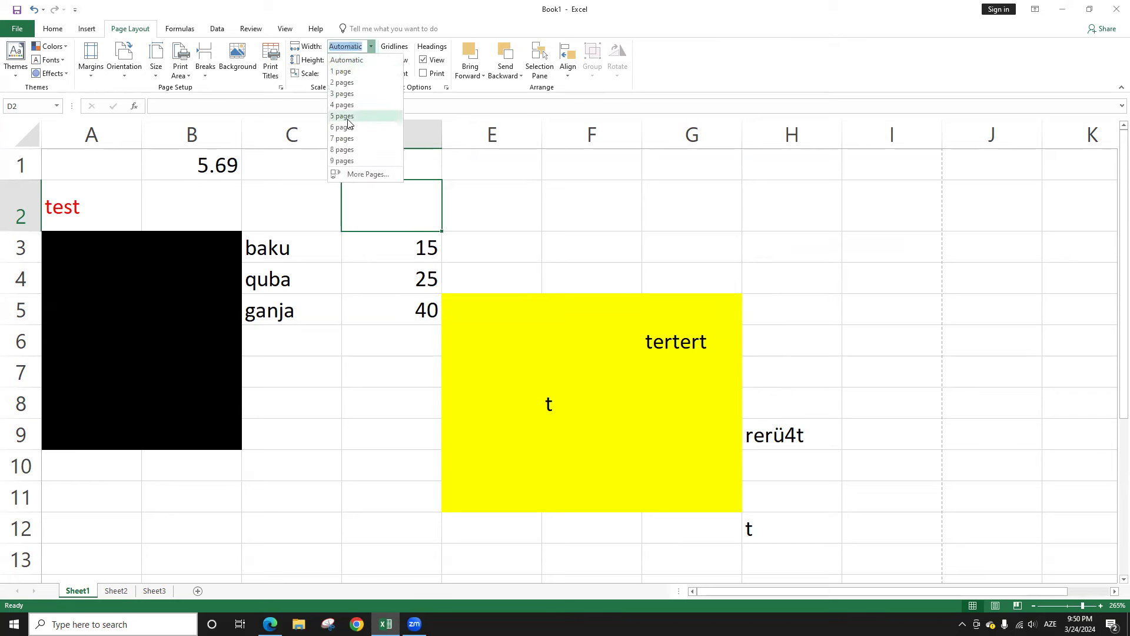
pyautogui.click(371, 59)
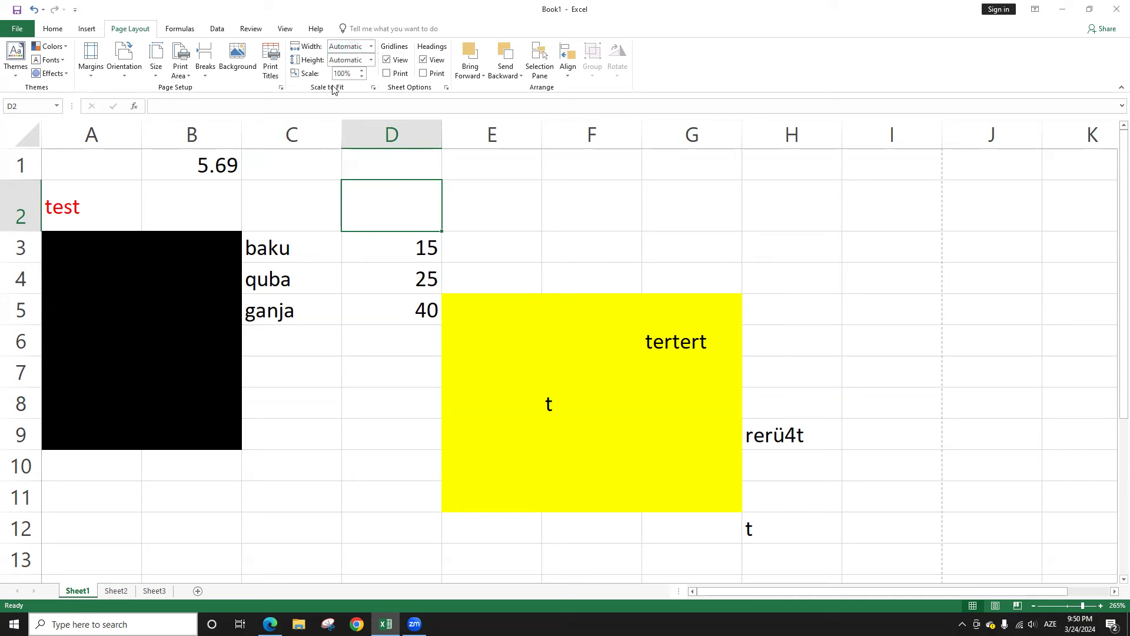
pyautogui.click(370, 59)
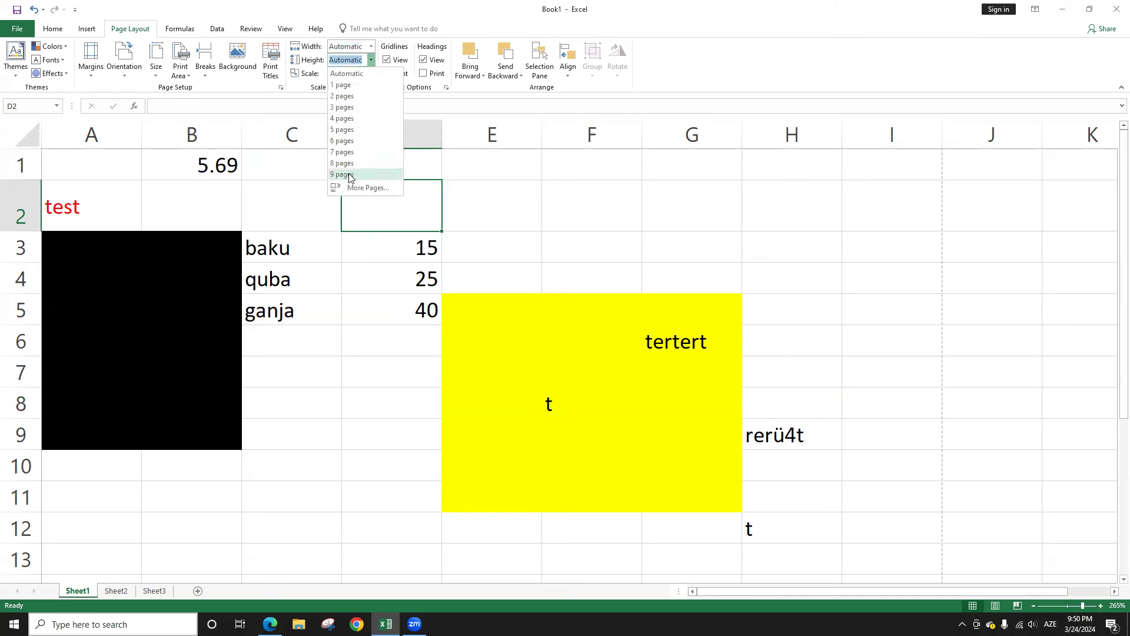
pyautogui.click(250, 179)
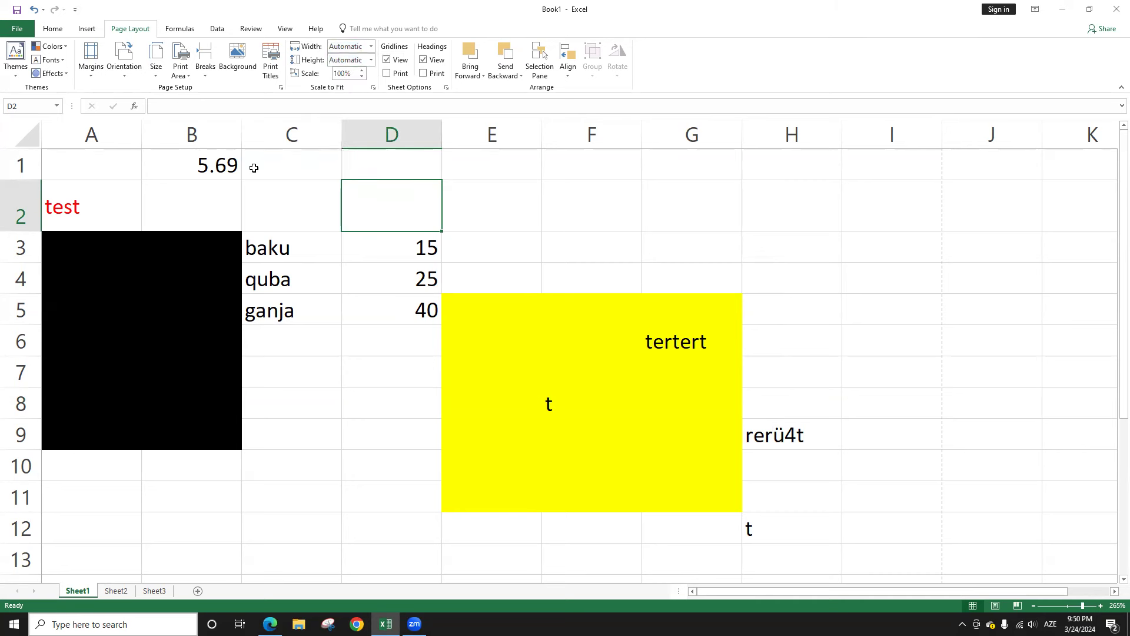
pyautogui.click(405, 64)
pyautogui.click(404, 65)
pyautogui.click(435, 63)
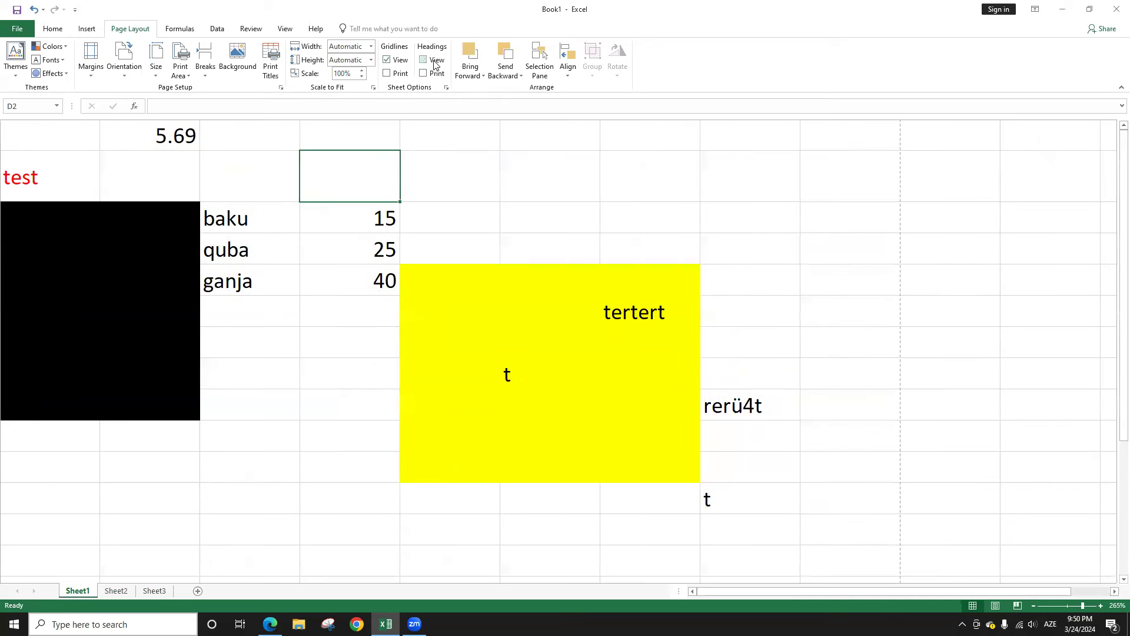
pyautogui.click(436, 63)
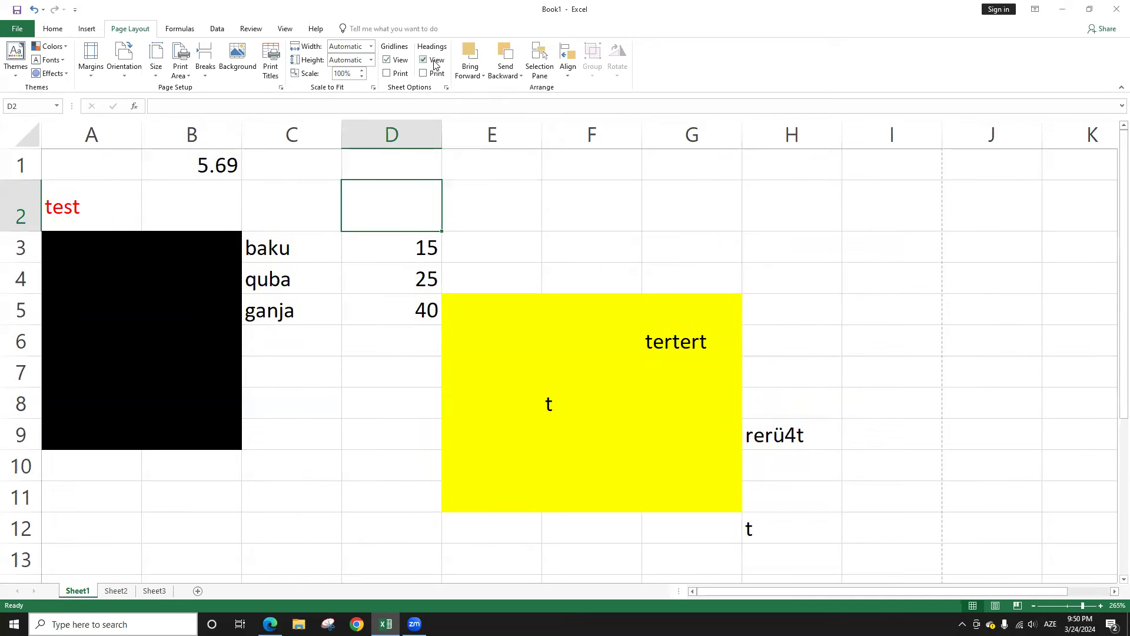
# Switch the sheet through Page Layout and Page Break Preview, then back to Normal view.
pyautogui.click(284, 28)
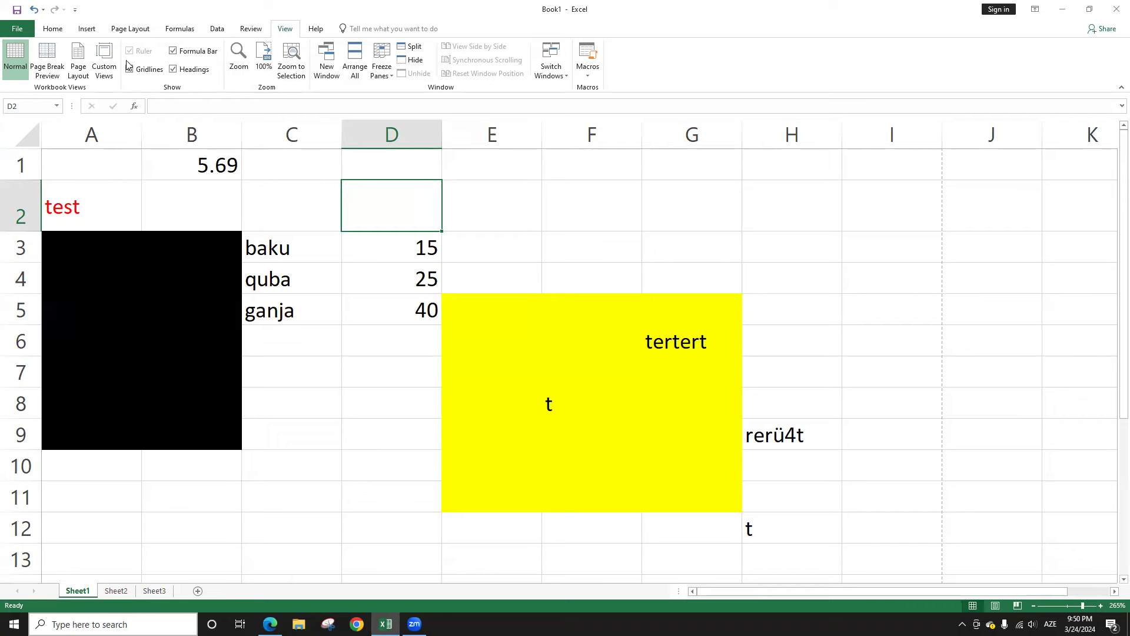
pyautogui.click(78, 59)
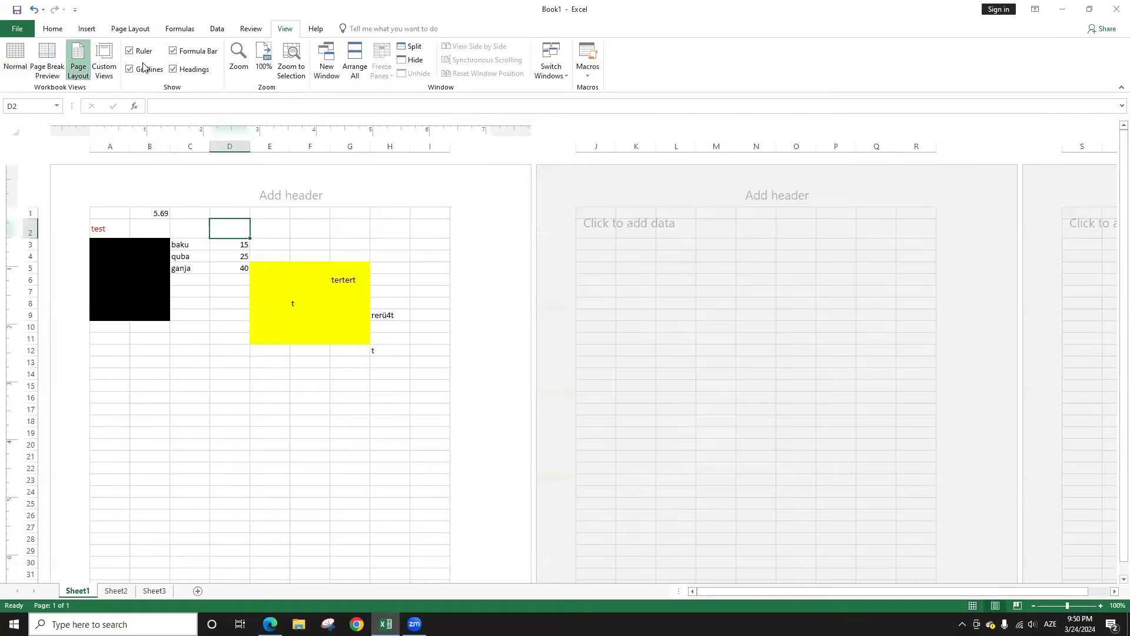
pyautogui.click(35, 73)
pyautogui.click(15, 59)
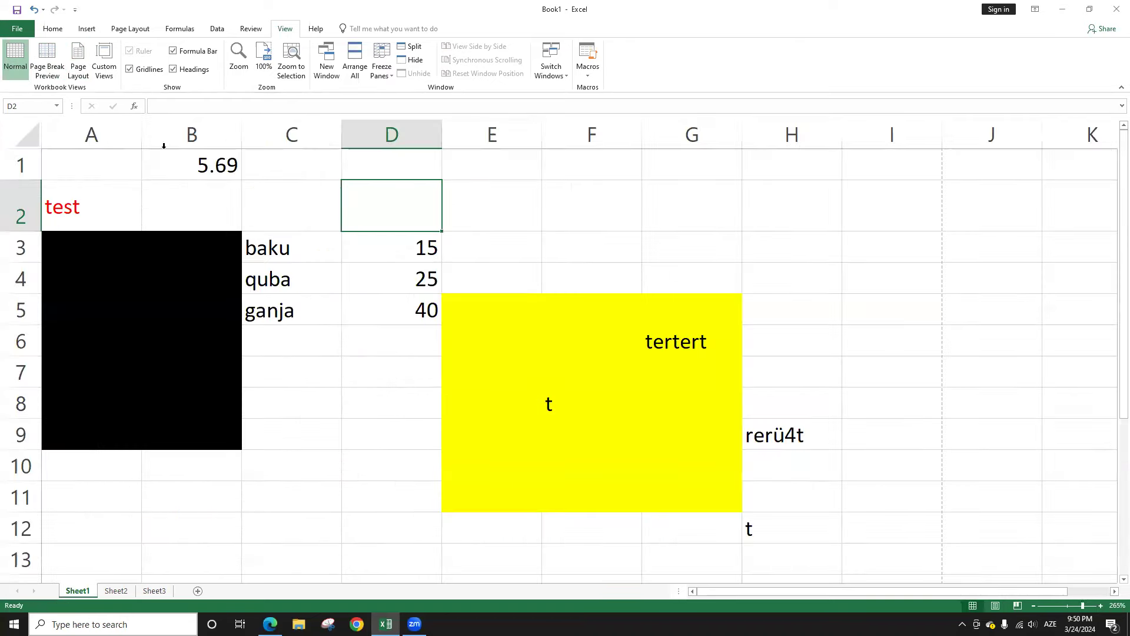
# Hide and re-show the gridlines, formula bar and row/column headings.
pyautogui.click(150, 70)
pyautogui.click(150, 71)
pyautogui.click(191, 52)
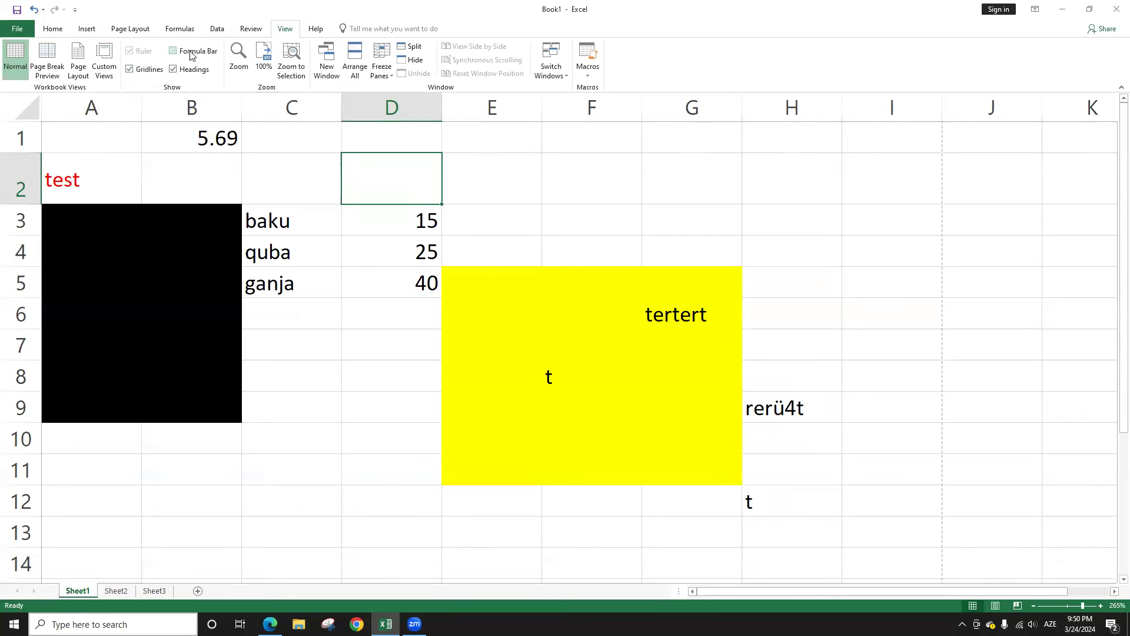
pyautogui.click(190, 52)
pyautogui.click(188, 70)
pyautogui.click(188, 70)
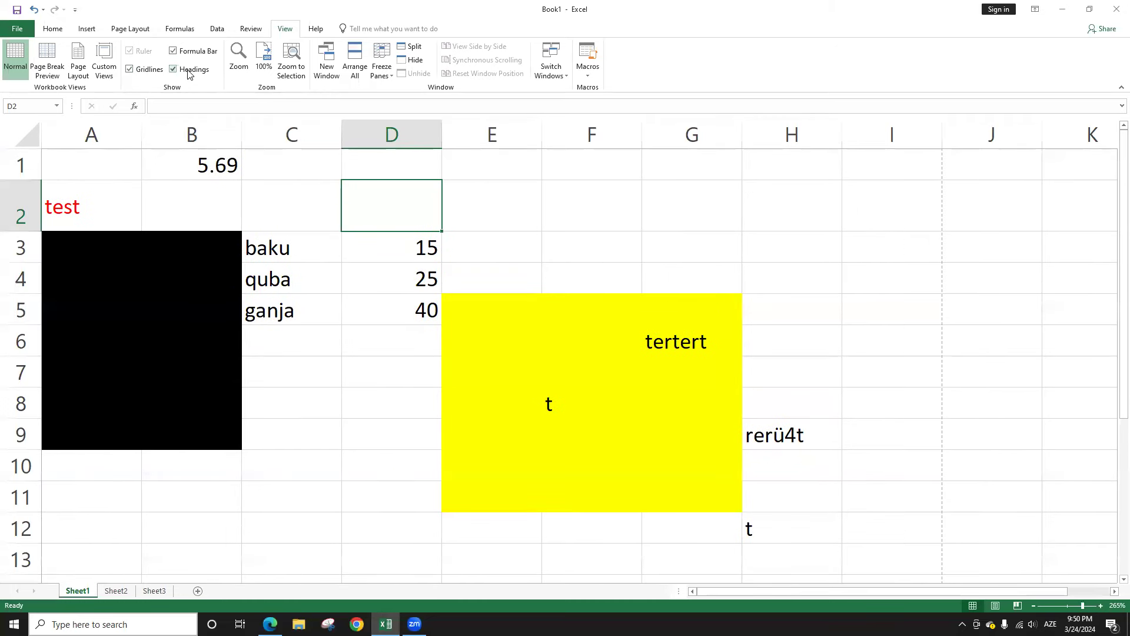
pyautogui.click(154, 71)
pyautogui.click(130, 29)
# Bring up the page setup options and preview the printout.
pyautogui.click(397, 59)
pyautogui.click(437, 65)
pyautogui.click(437, 64)
pyautogui.hotkey('ctrl', 'p')
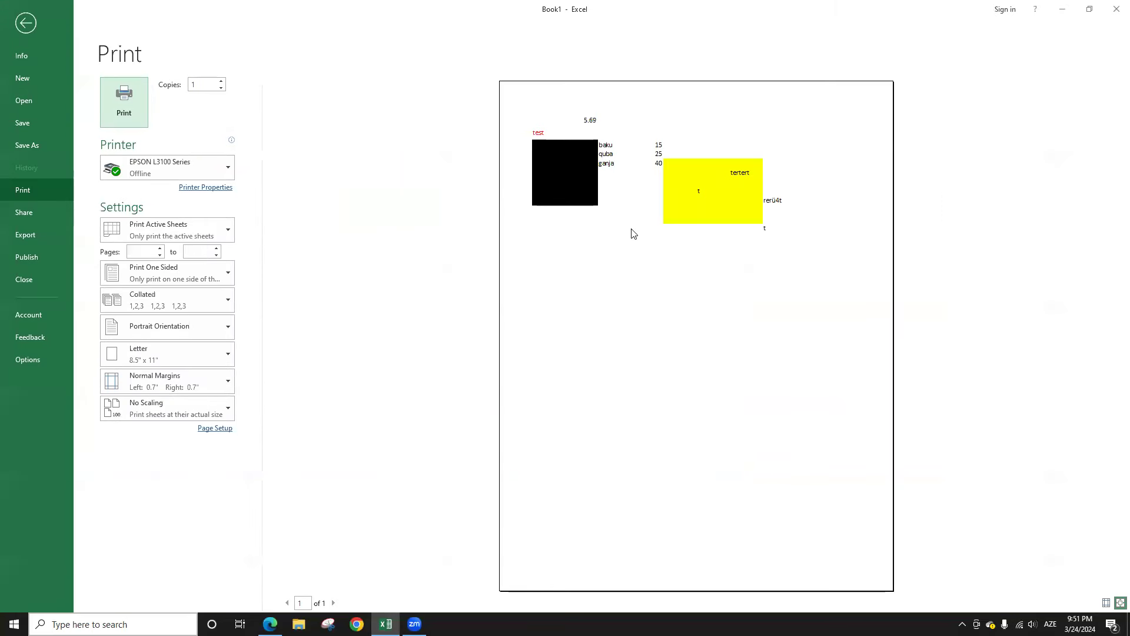
pyautogui.press('Escape')
# Turn on gridline and heading printing, preview it, then switch both off again.
pyautogui.click(388, 74)
pyautogui.click(422, 73)
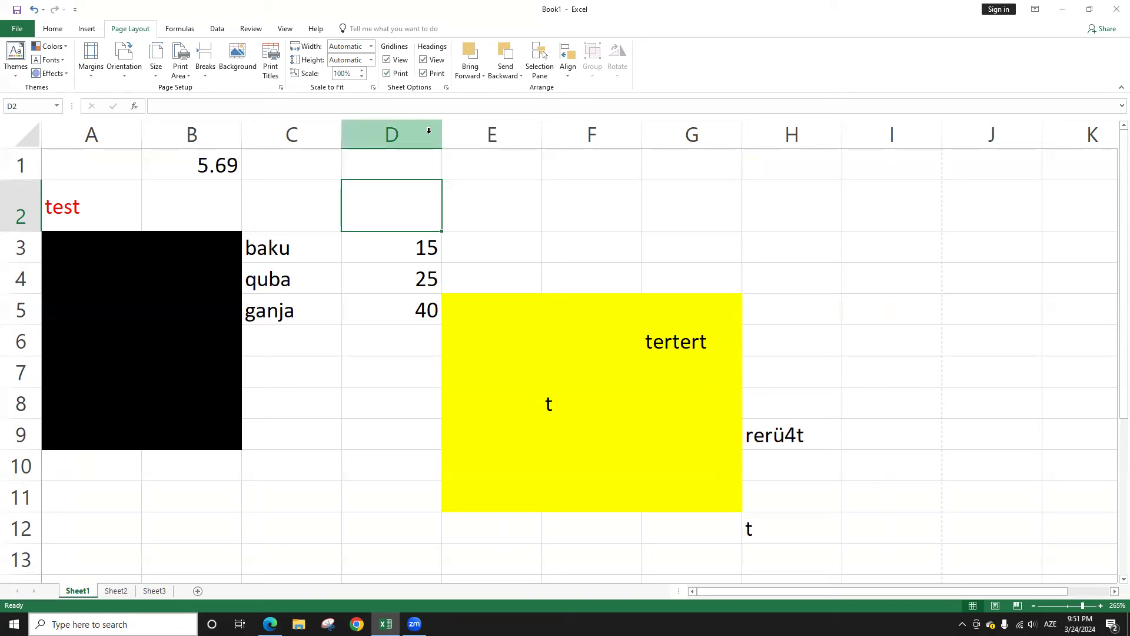
pyautogui.hotkey('ctrl', 'p')
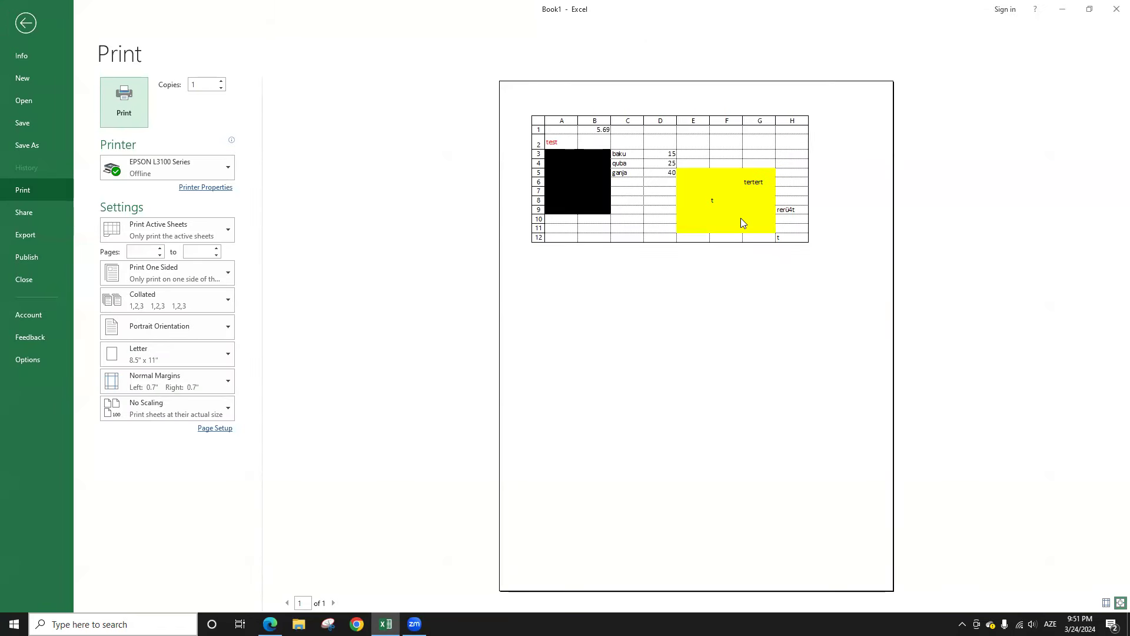
pyautogui.press('Escape')
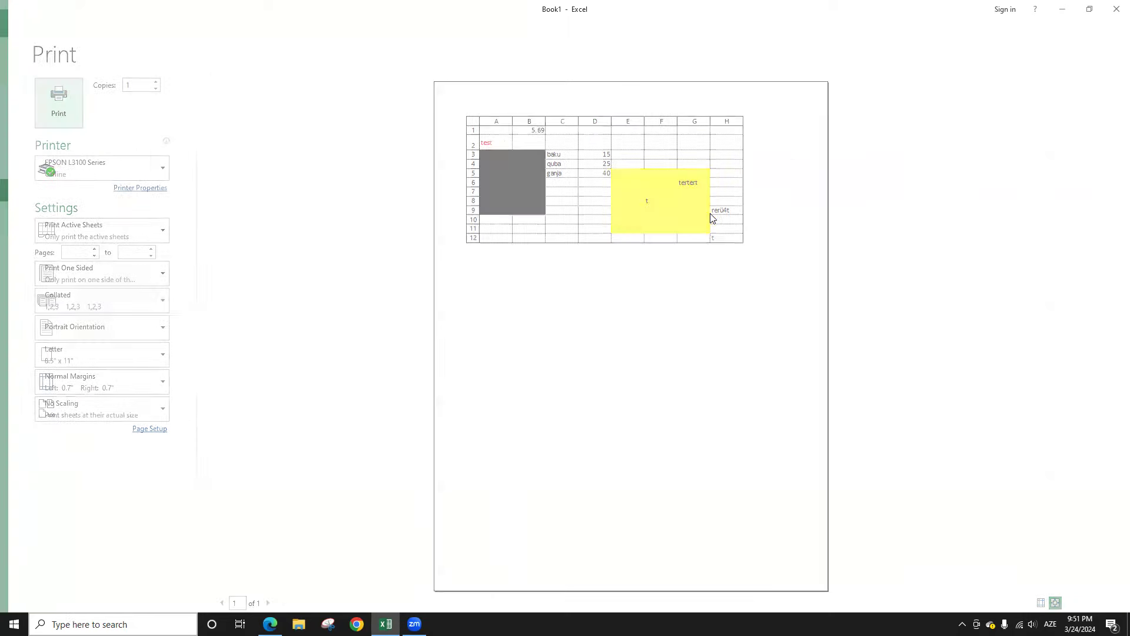
pyautogui.click(397, 74)
pyautogui.click(424, 74)
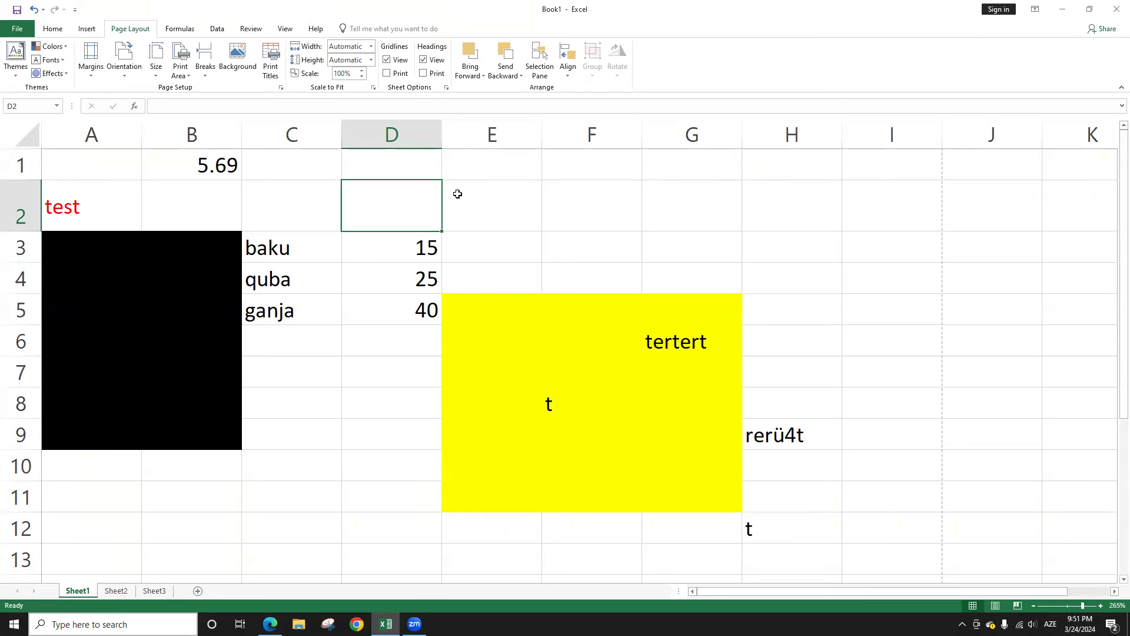
# Open Insert Function for cell D2 and set its category to All.
pyautogui.click(179, 28)
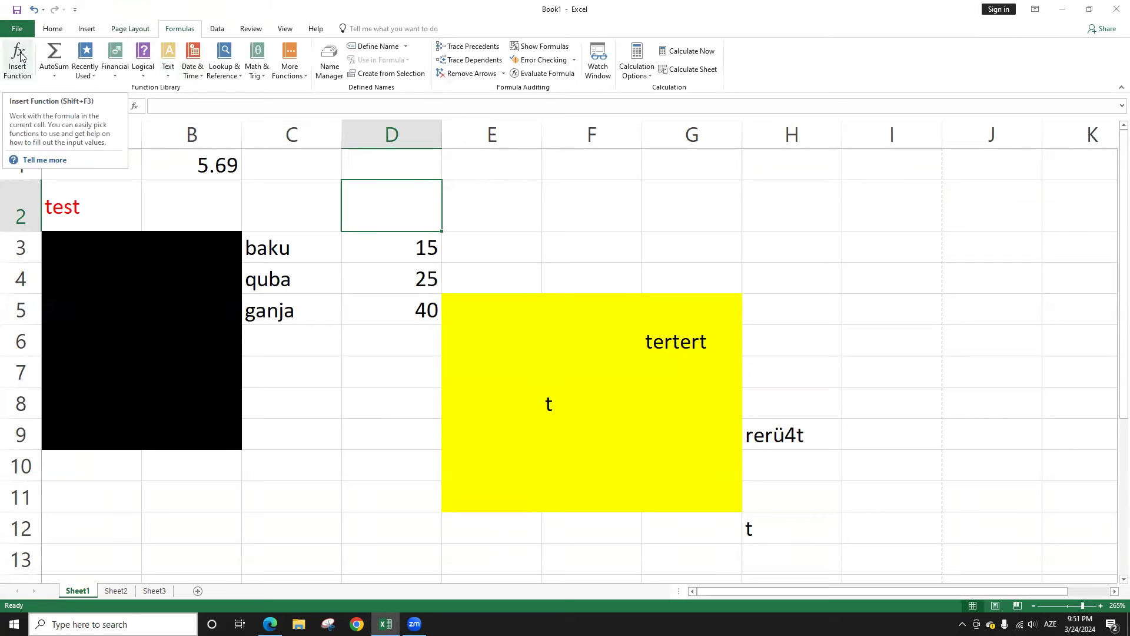
pyautogui.click(87, 29)
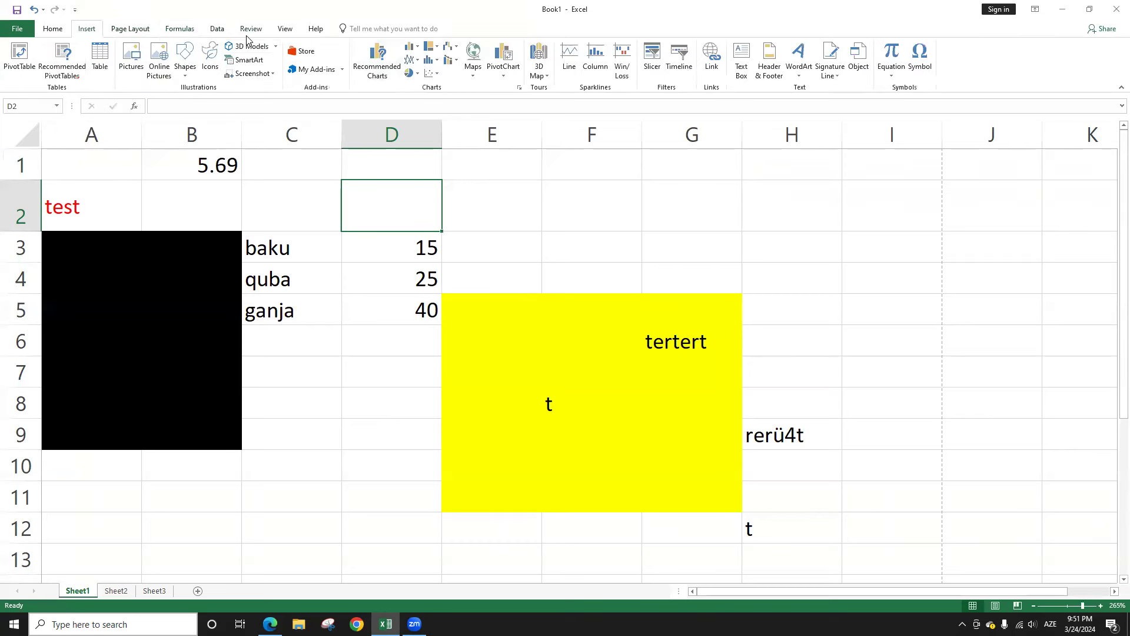
pyautogui.click(182, 29)
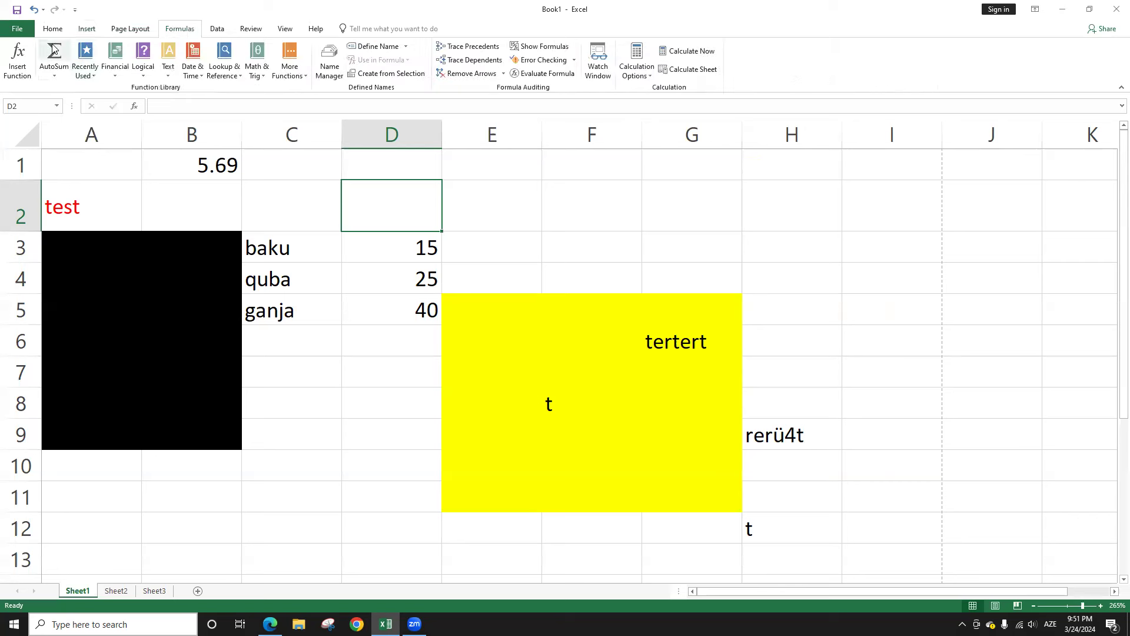
pyautogui.click(23, 76)
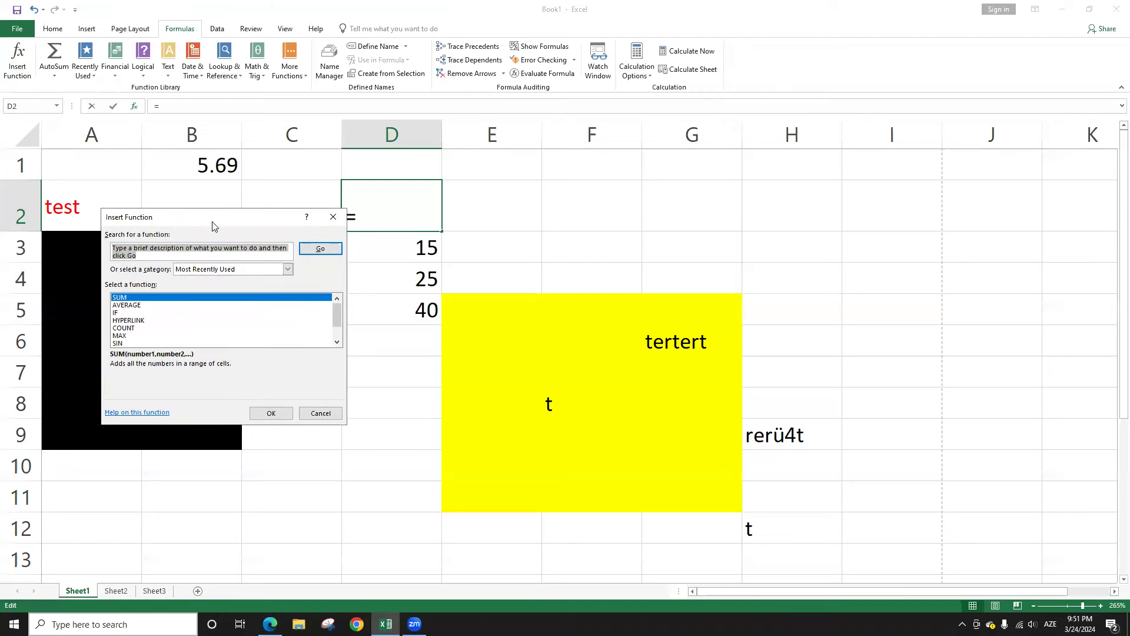
pyautogui.moveTo(215, 217); pyautogui.dragTo(360, 69)
pyautogui.click(377, 121)
pyautogui.click(341, 139)
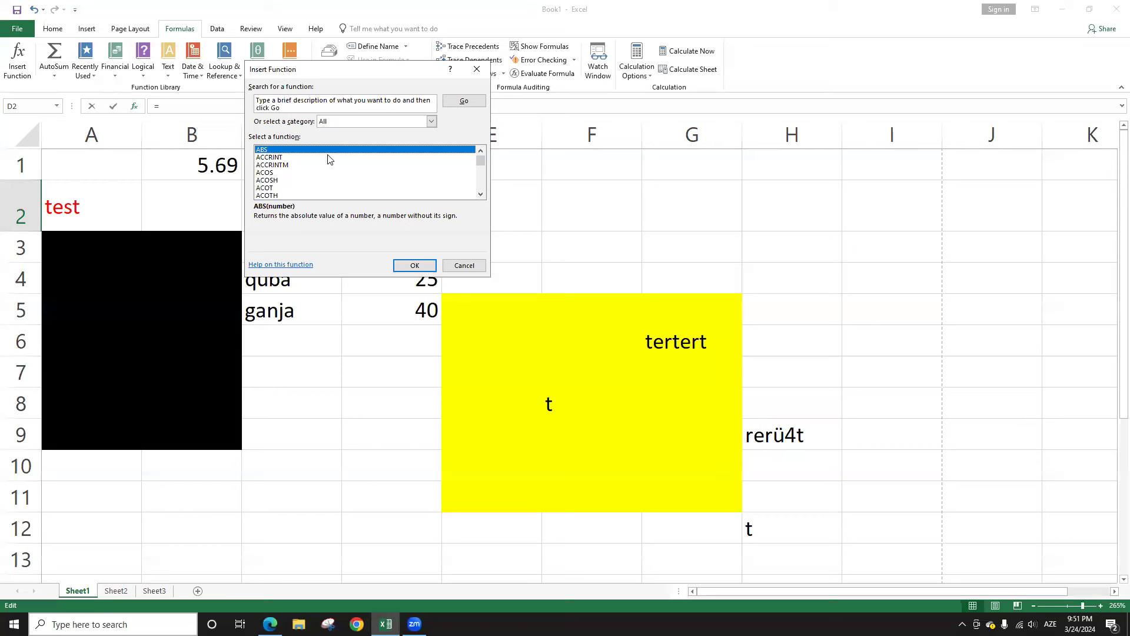
# Scroll through the full function list and close the dialog without inserting anything.
pyautogui.scroll(-5, 312, 170)
pyautogui.scroll(-5, 312, 171)
pyautogui.scroll(-5, 308, 173)
pyautogui.scroll(-10, 309, 172)
pyautogui.scroll(-10, 308, 173)
pyautogui.scroll(-10, 308, 172)
pyautogui.scroll(-5, 309, 172)
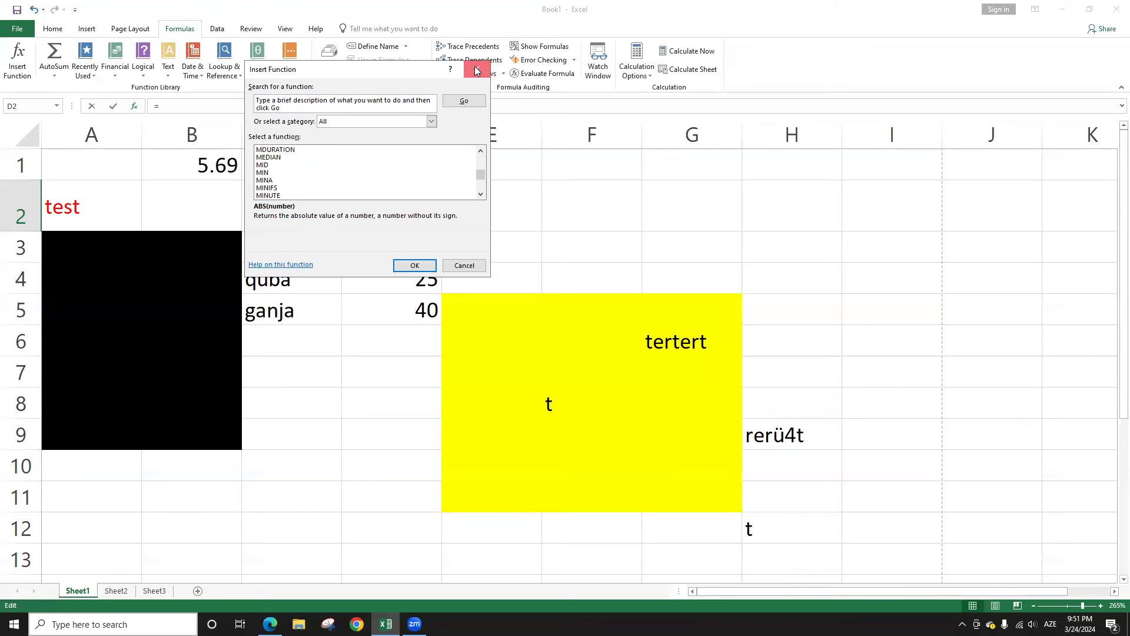
pyautogui.click(476, 69)
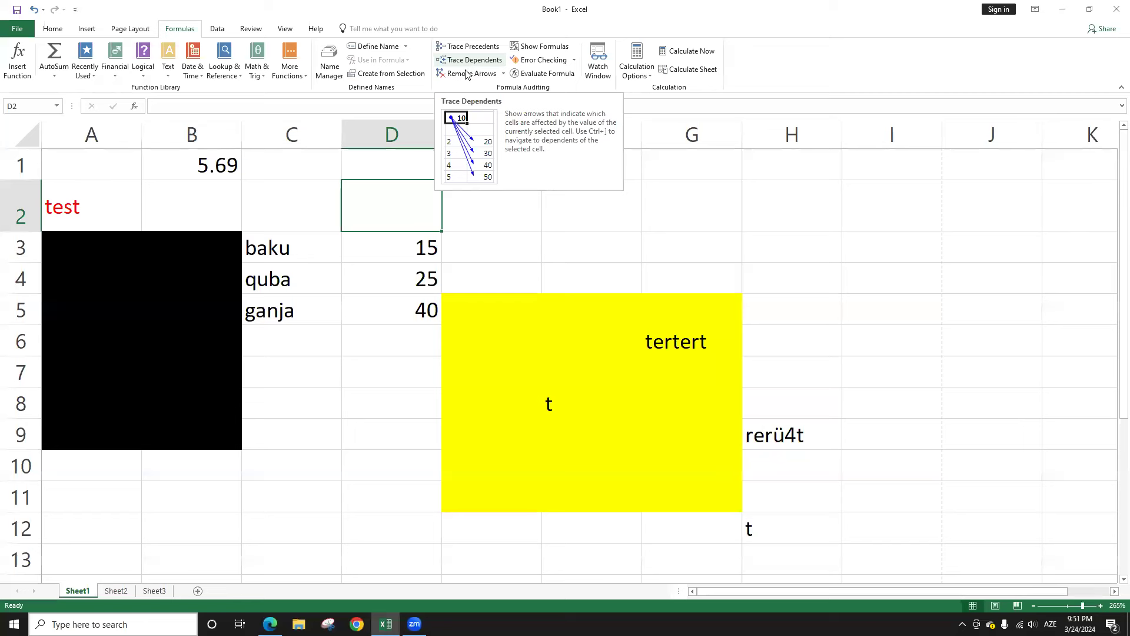
pyautogui.click(57, 75)
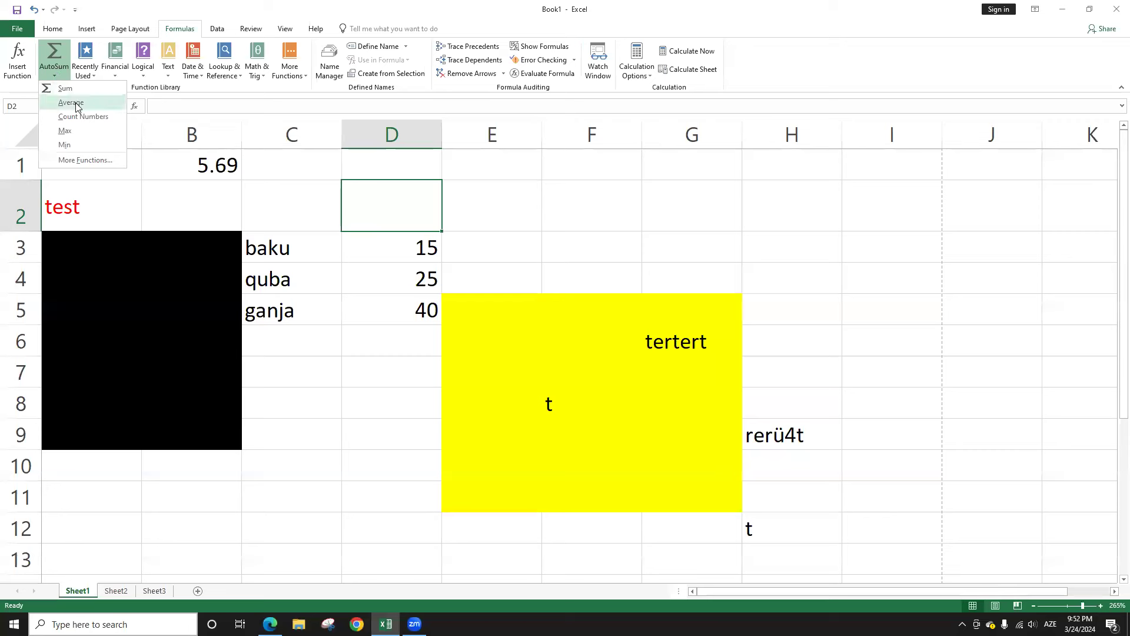
pyautogui.click(195, 195)
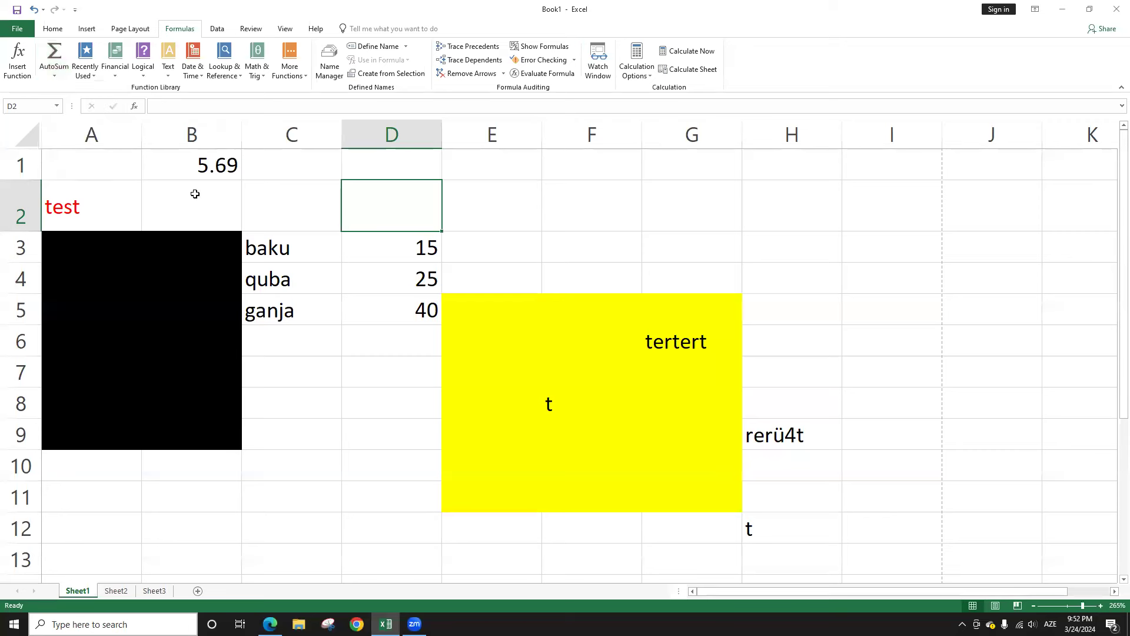
pyautogui.click(84, 70)
pyautogui.click(85, 70)
pyautogui.click(114, 71)
pyautogui.click(114, 71)
pyautogui.click(192, 69)
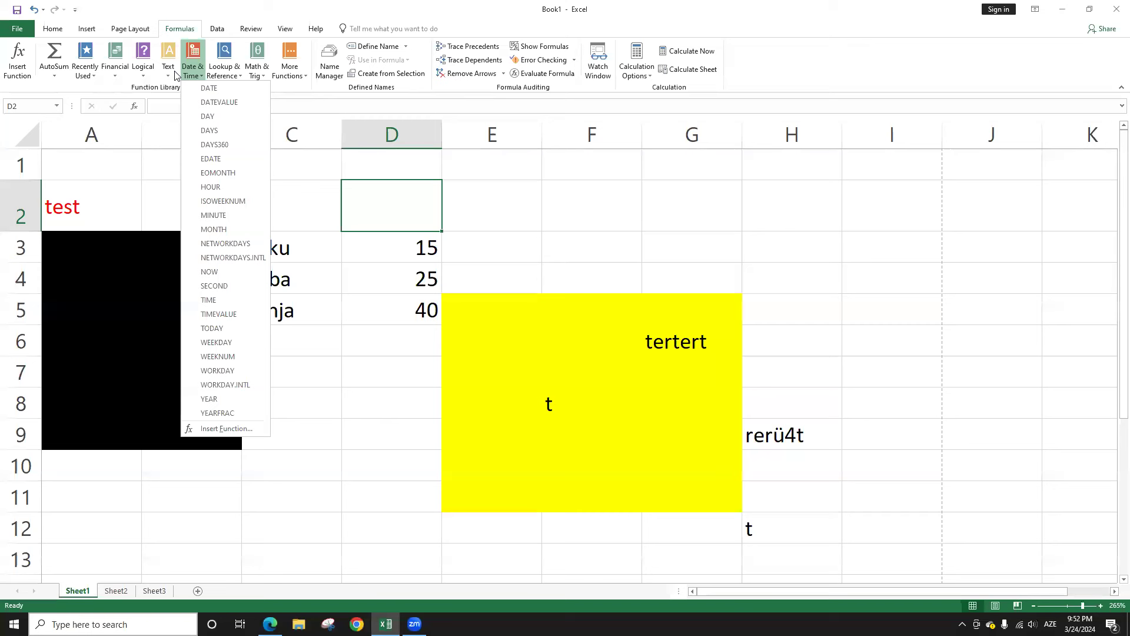
pyautogui.click(221, 71)
pyautogui.click(220, 71)
pyautogui.click(221, 71)
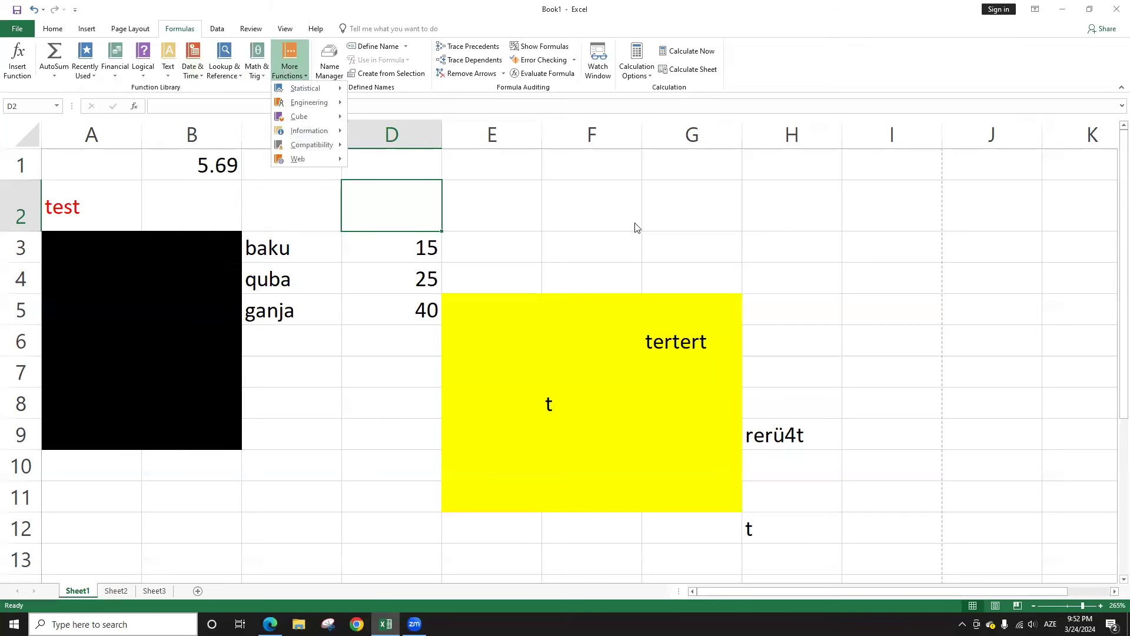
pyautogui.click(771, 195)
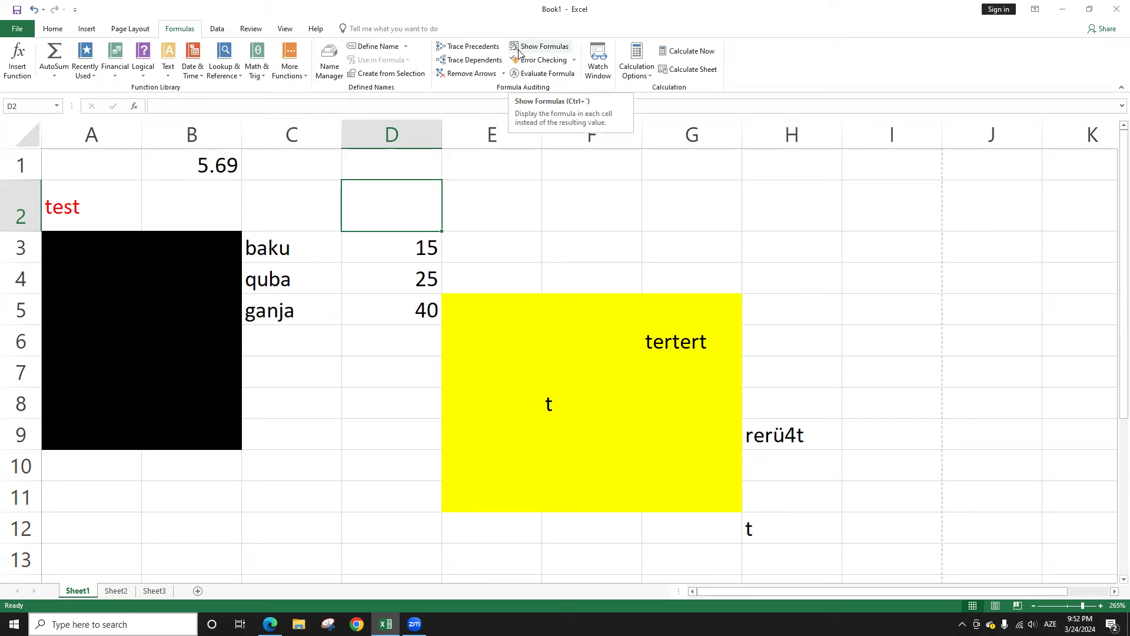
# Enter =SUM(D3:D5) in D1, giving 80.
pyautogui.click(389, 171)
pyautogui.write('=')
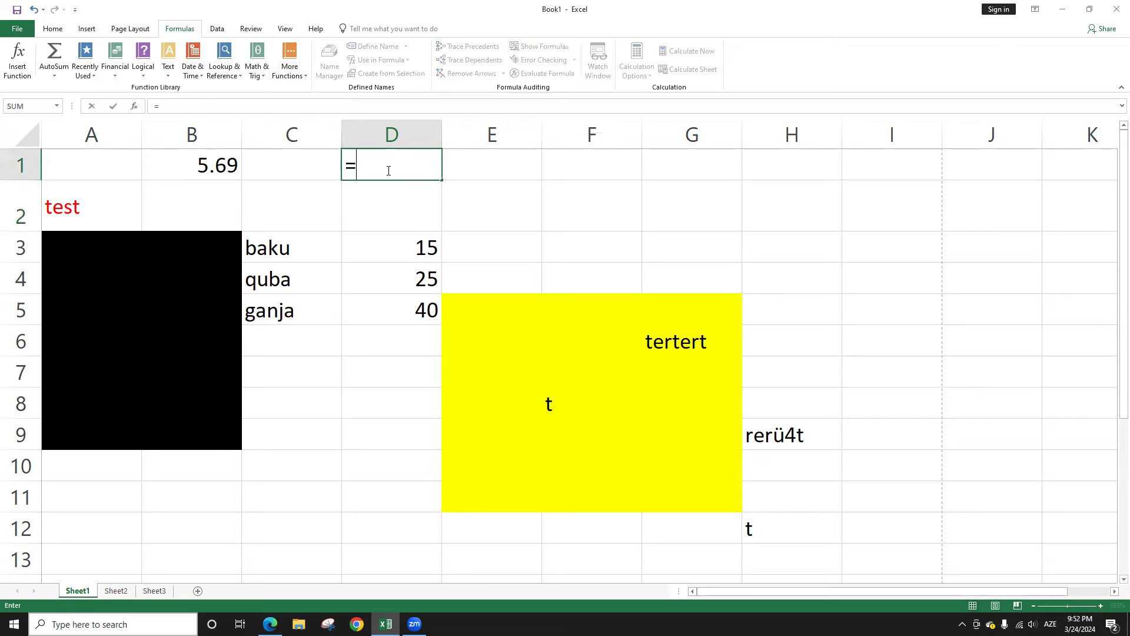
pyautogui.write('sum')
pyautogui.press('Tab')
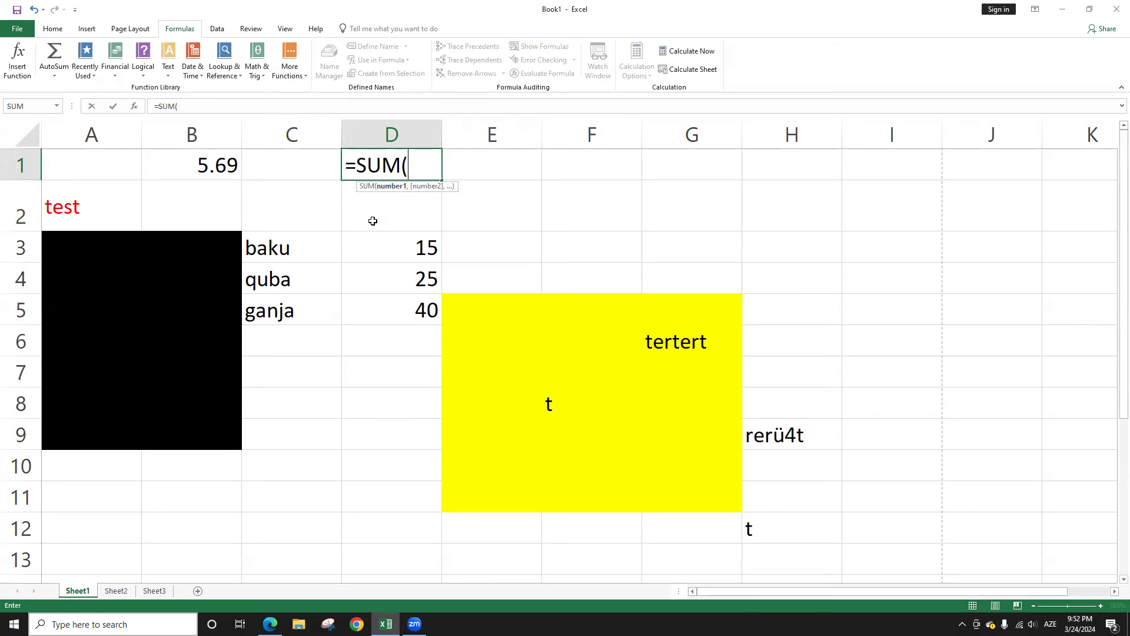
pyautogui.moveTo(370, 253); pyautogui.dragTo(389, 317)
pyautogui.press('Return')
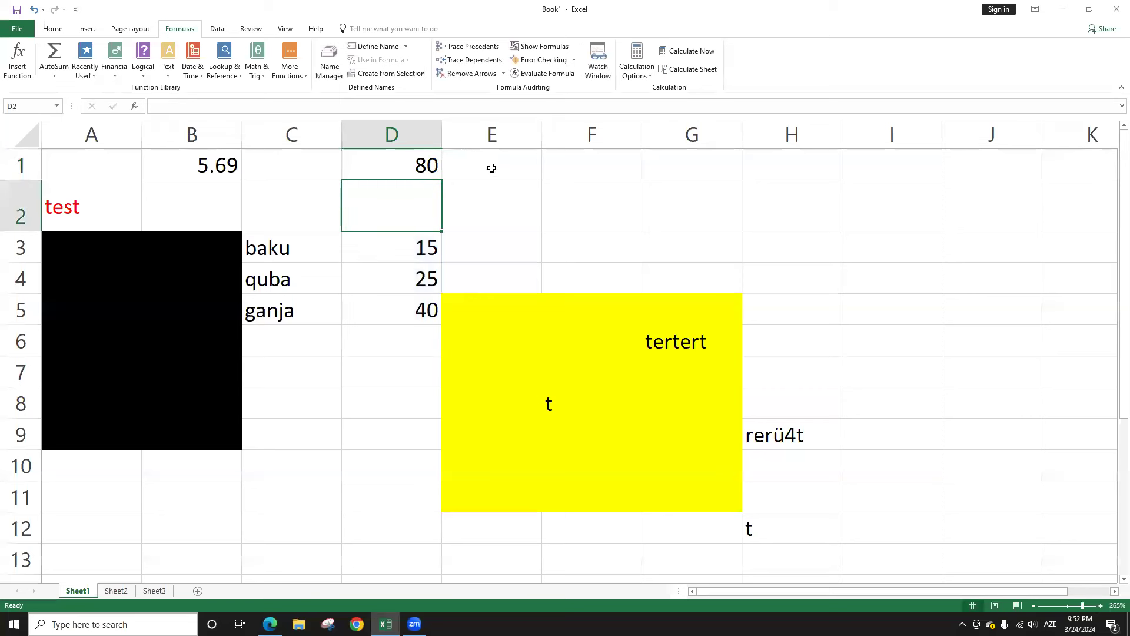
# Enter =B1+D3*D4 in D2, giving 380.69.
pyautogui.write('=')
pyautogui.click(196, 166)
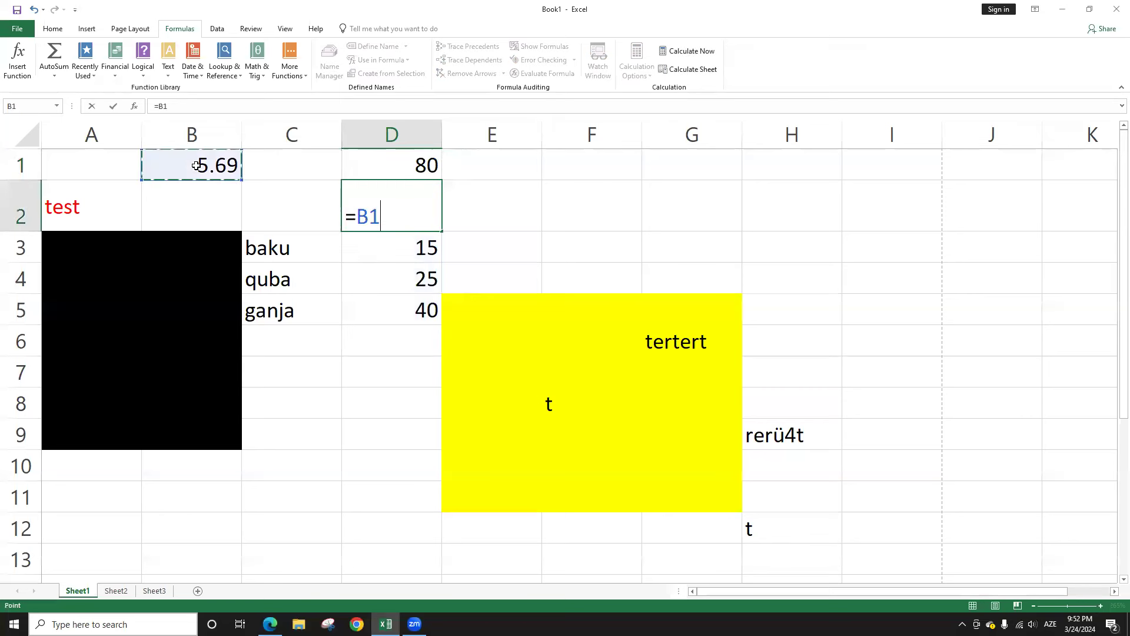
pyautogui.write('+')
pyautogui.click(412, 251)
pyautogui.write('*')
pyautogui.click(418, 279)
pyautogui.press('Return')
# Enter =SQRT(9) in F2, returning 3.
pyautogui.click(406, 227)
pyautogui.click(404, 171)
pyautogui.click(497, 227)
pyautogui.click(627, 214)
pyautogui.write('=sq')
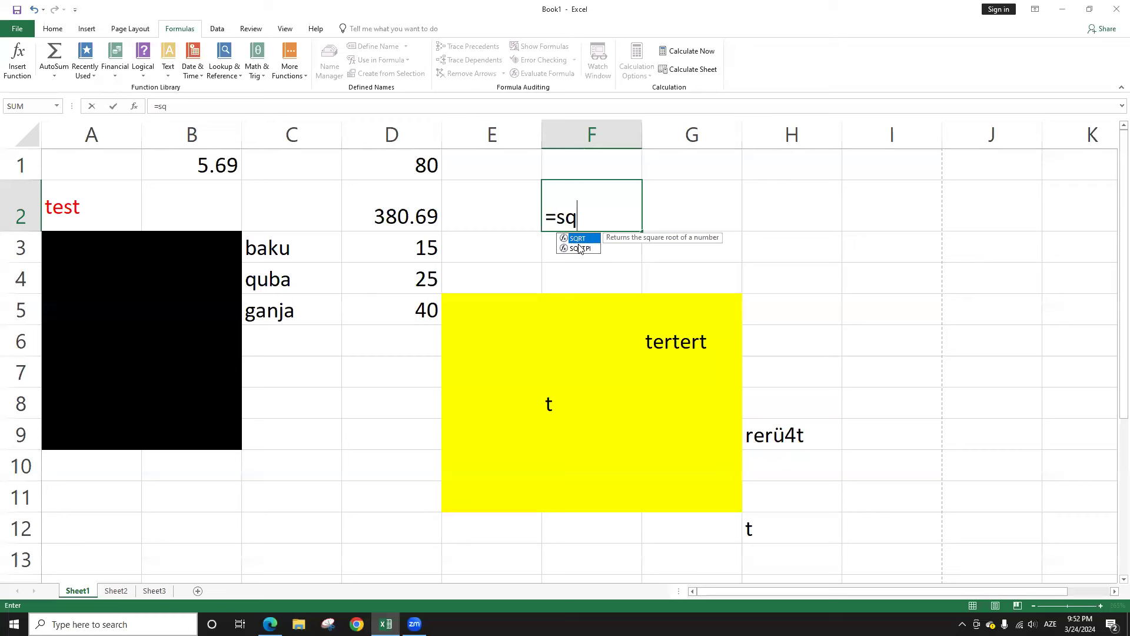
pyautogui.doubleClick(580, 239)
pyautogui.write('9')
pyautogui.press('Return')
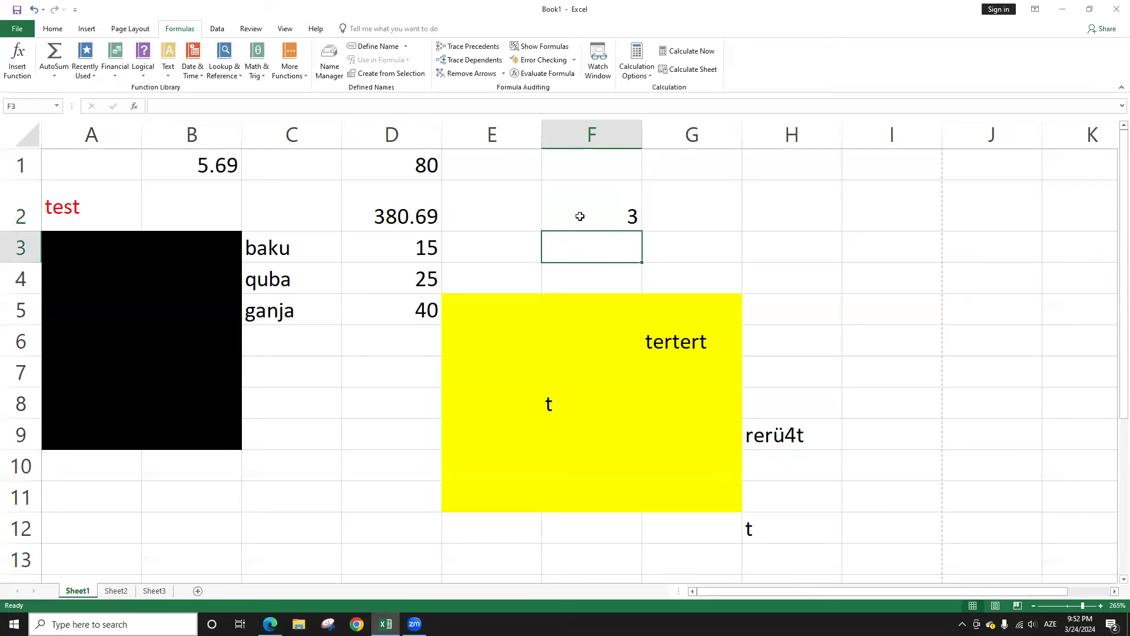
# Show formulas instead of results and narrow columns A through D.
pyautogui.click(539, 48)
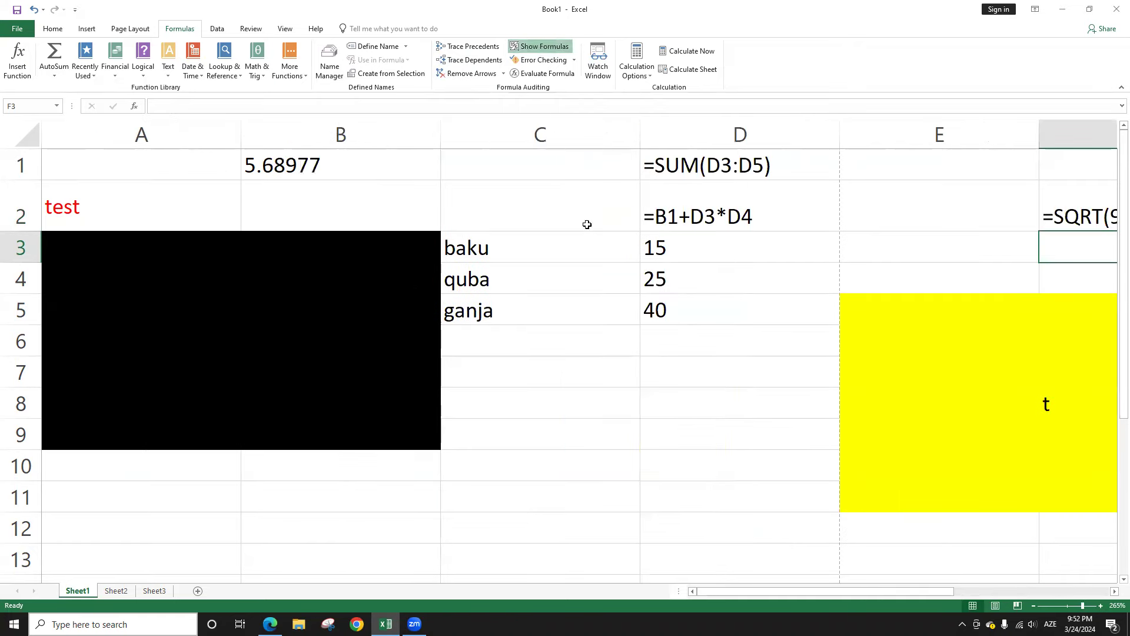
pyautogui.click(718, 227)
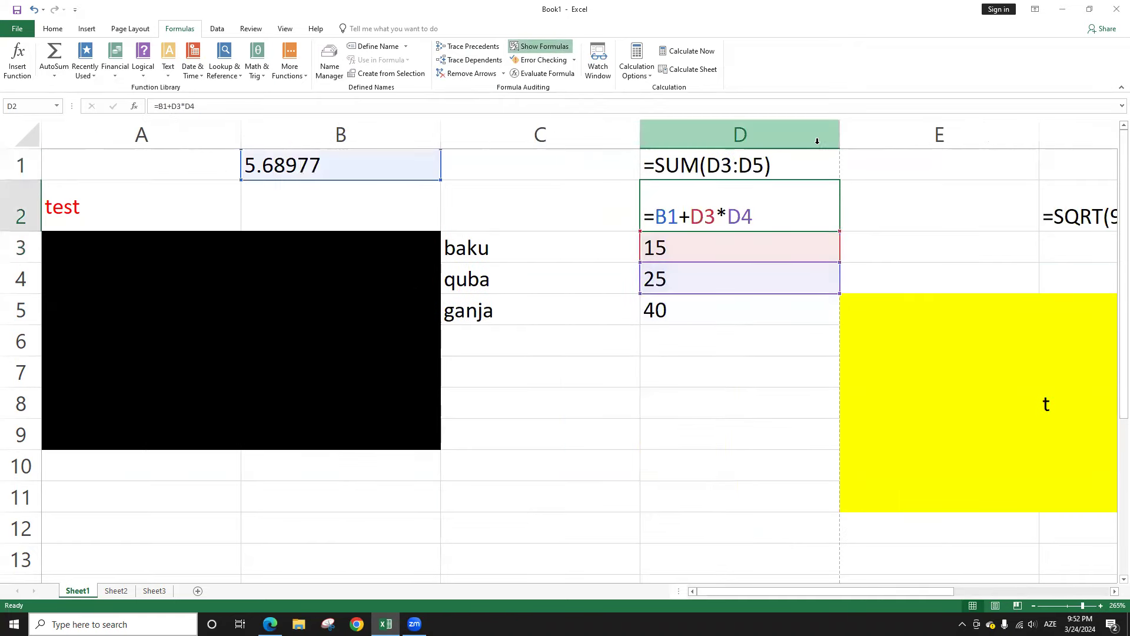
pyautogui.moveTo(441, 135); pyautogui.dragTo(345, 134)
pyautogui.moveTo(241, 135); pyautogui.dragTo(106, 141)
pyautogui.moveTo(374, 135); pyautogui.dragTo(315, 134)
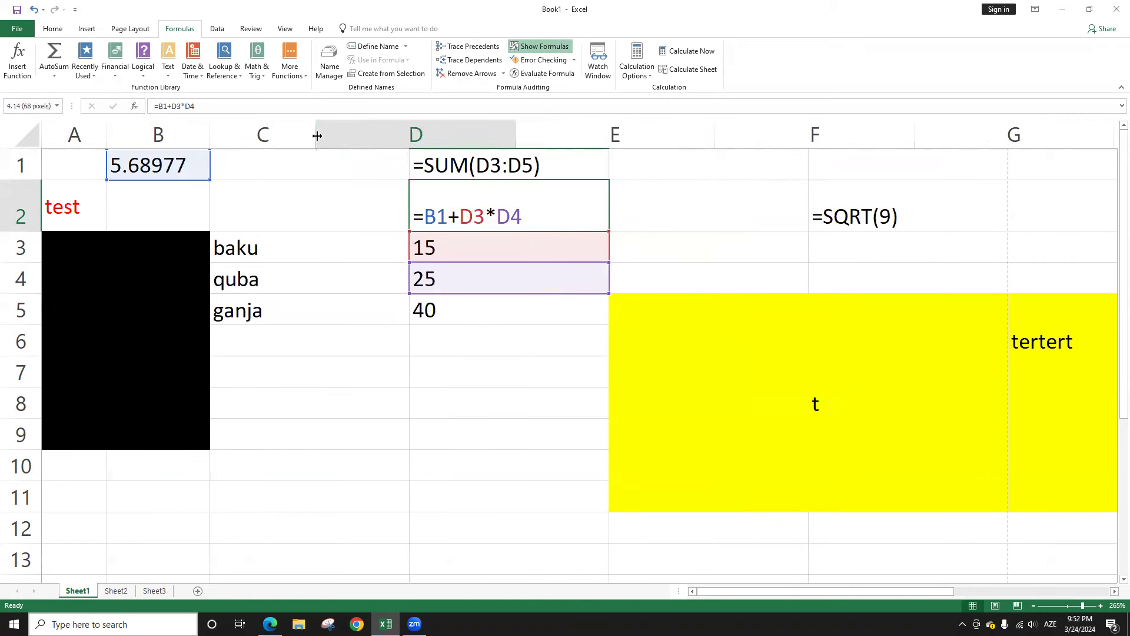
pyautogui.moveTo(512, 134); pyautogui.dragTo(465, 133)
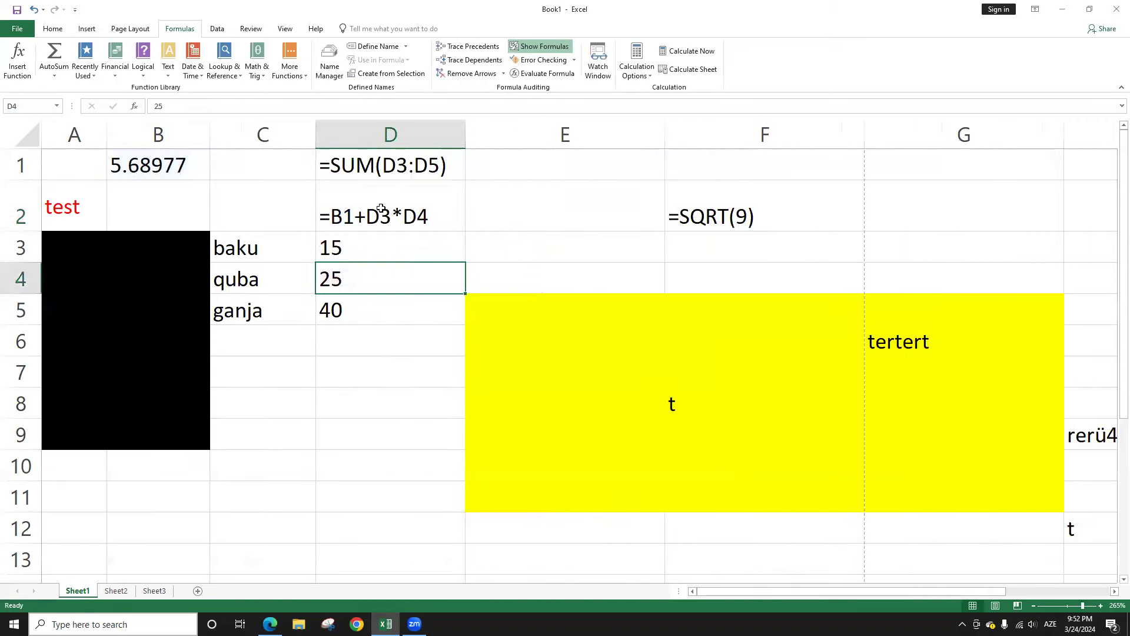
pyautogui.click(655, 205)
# Enter =PRODUCT(D3:D5) in E2, returning 15000.
pyautogui.click(480, 194)
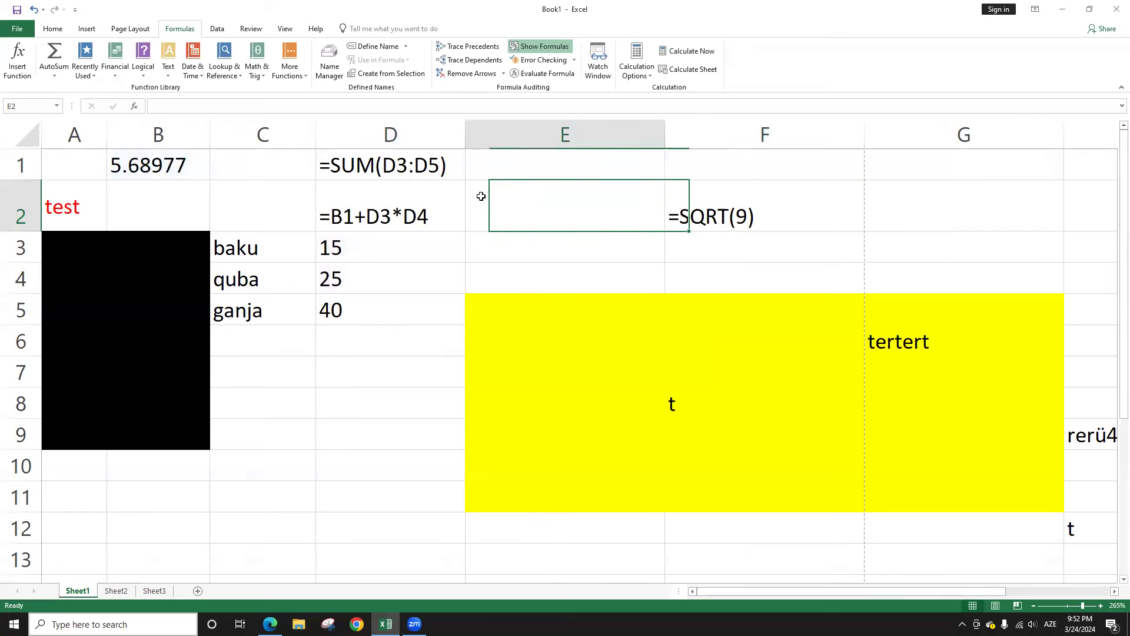
pyautogui.write('=pro')
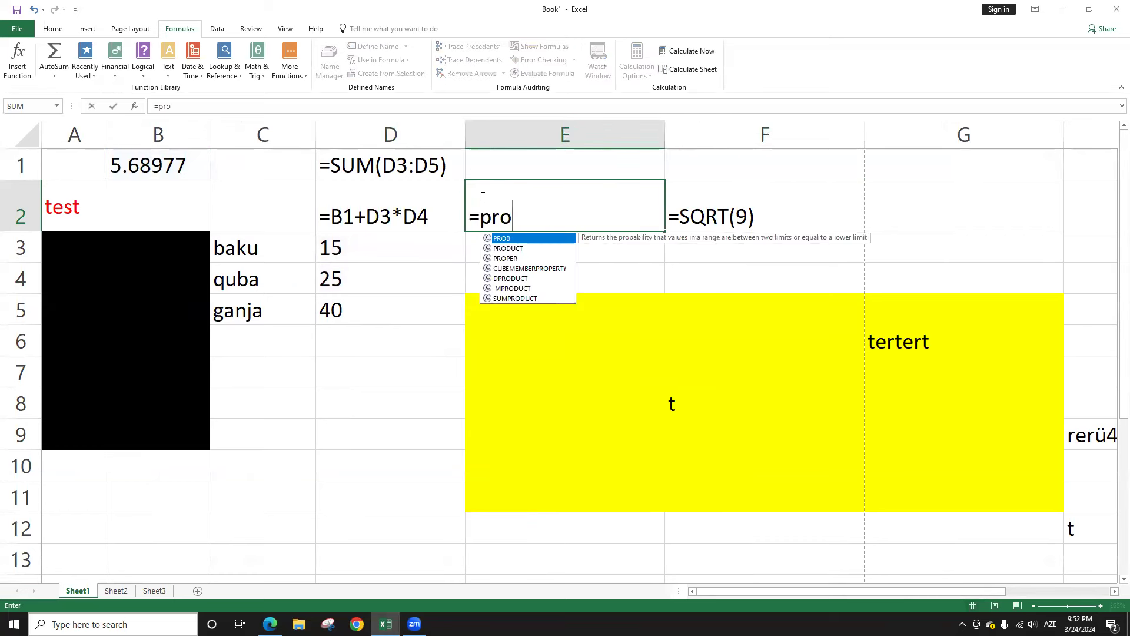
pyautogui.moveTo(355, 256); pyautogui.dragTo(359, 310)
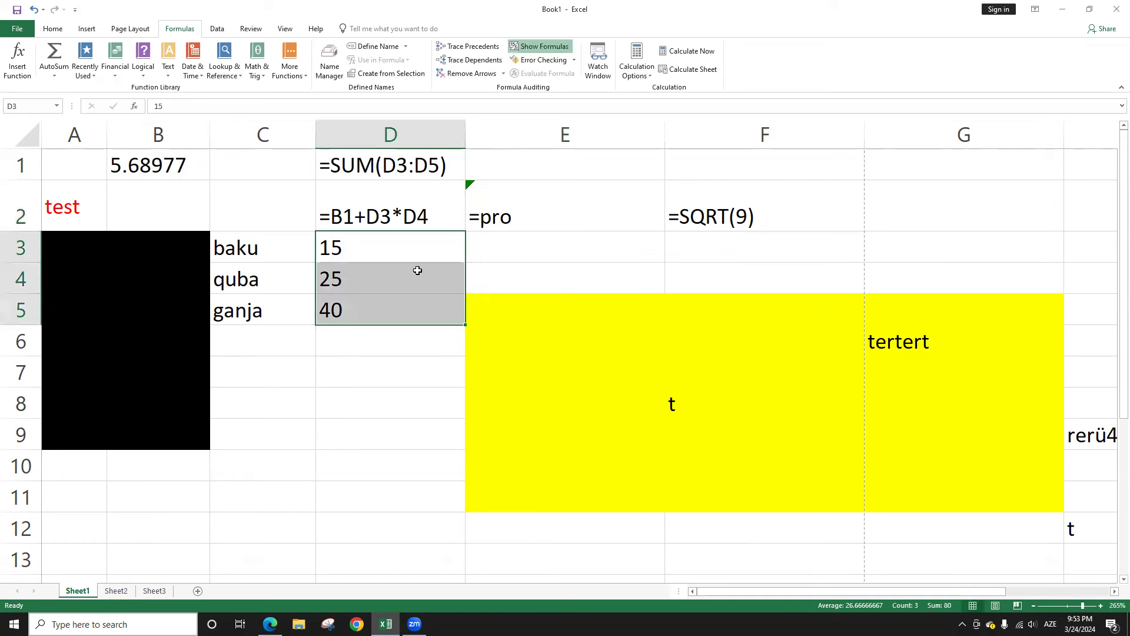
pyautogui.click(550, 217)
pyautogui.doubleClick(550, 216)
pyautogui.write('d')
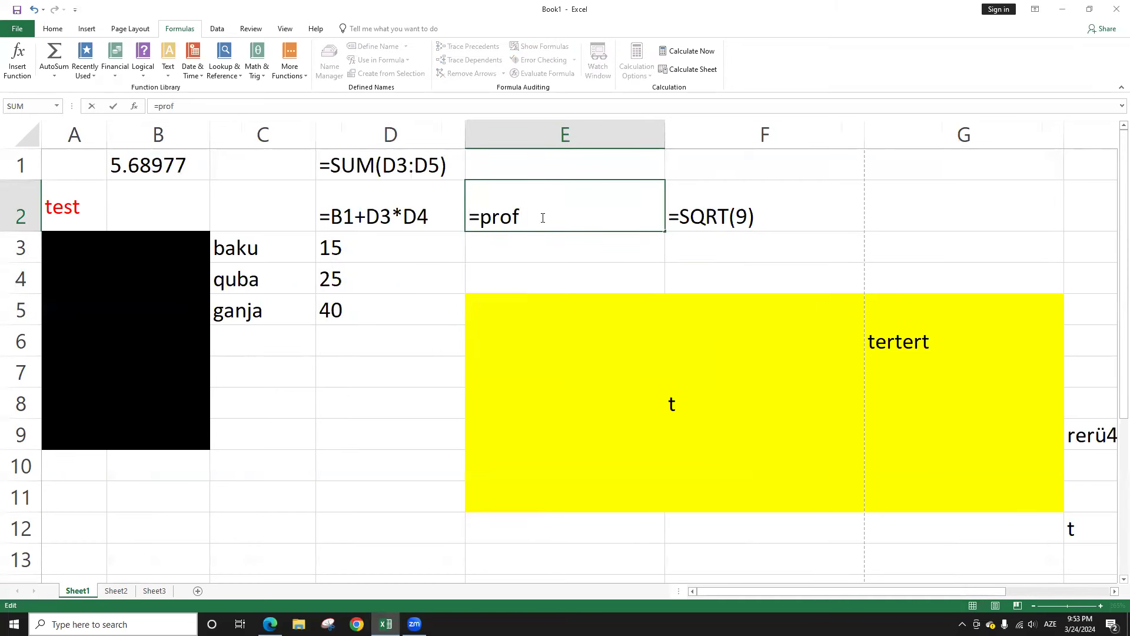
pyautogui.doubleClick(514, 241)
pyautogui.moveTo(353, 247); pyautogui.dragTo(336, 310)
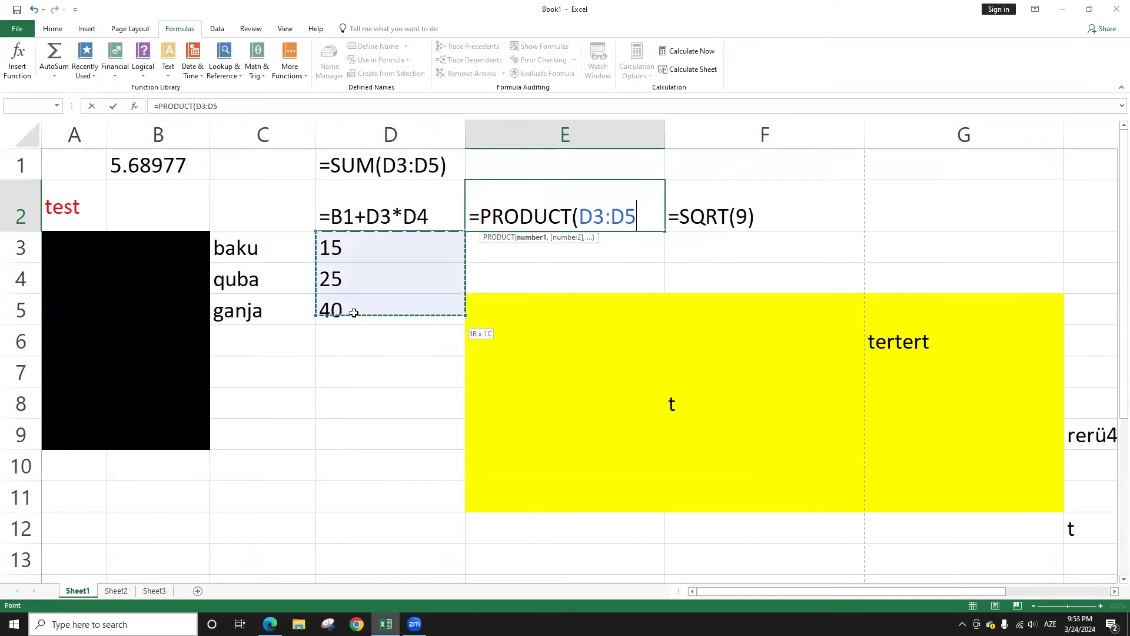
pyautogui.press('Return')
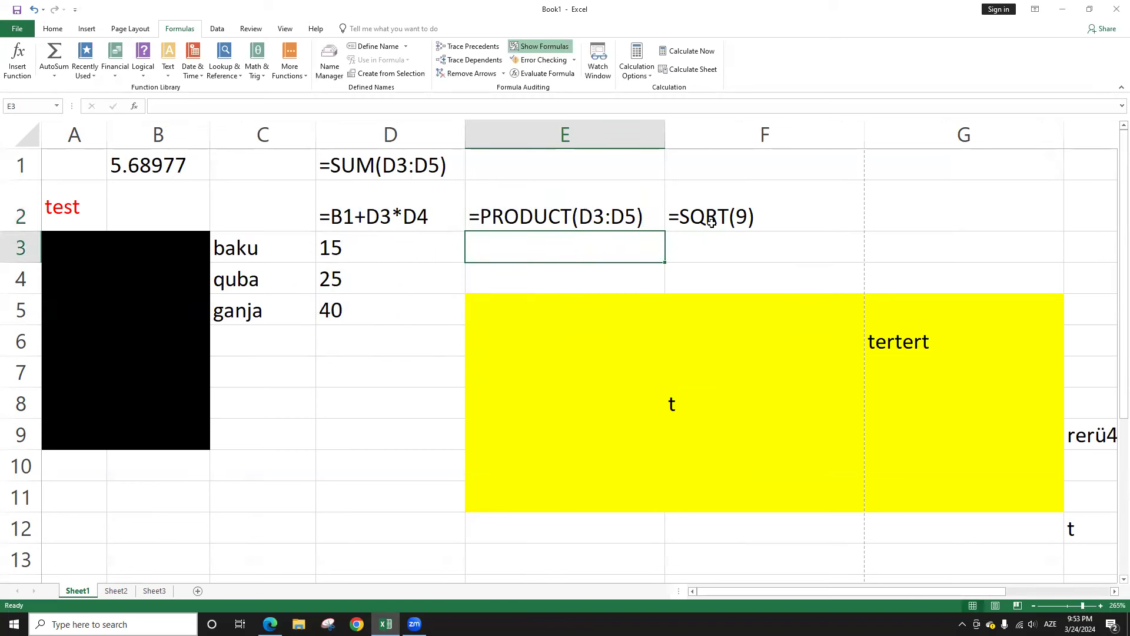
pyautogui.click(566, 205)
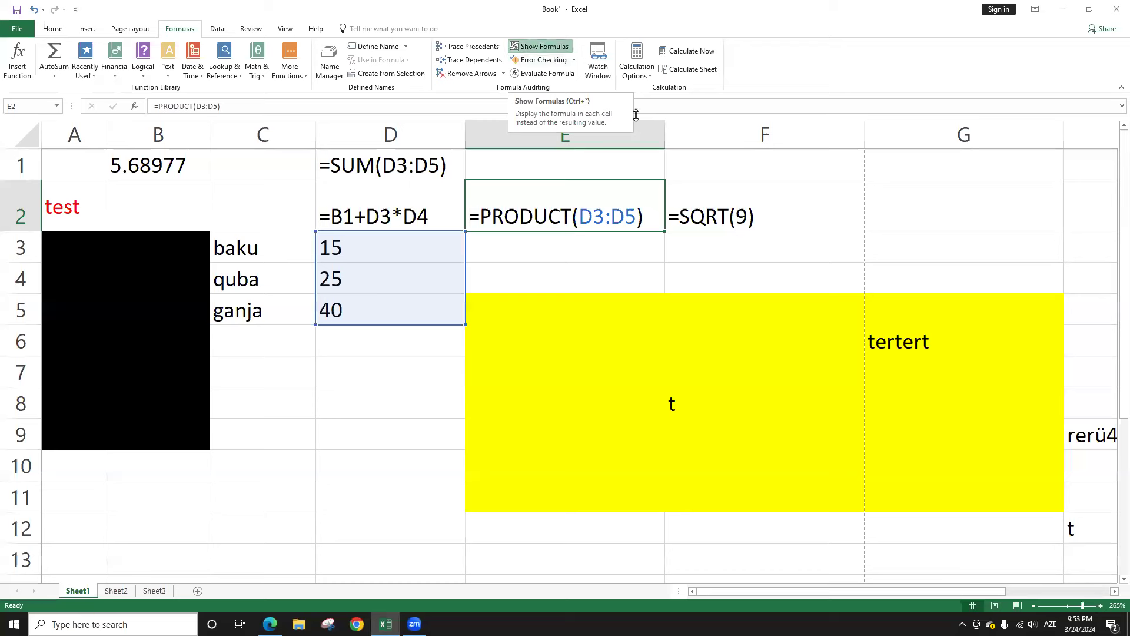
# Inspect the formulas in D1, D2, E2 and F2, then return to showing values.
pyautogui.click(536, 46)
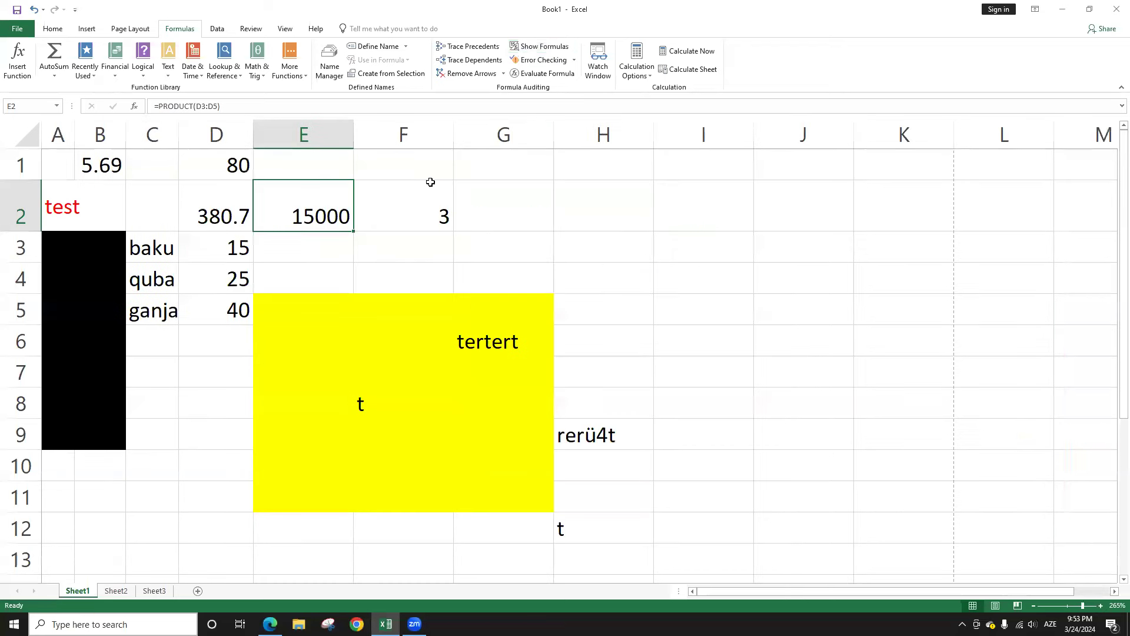
pyautogui.doubleClick(277, 206)
pyautogui.doubleClick(222, 211)
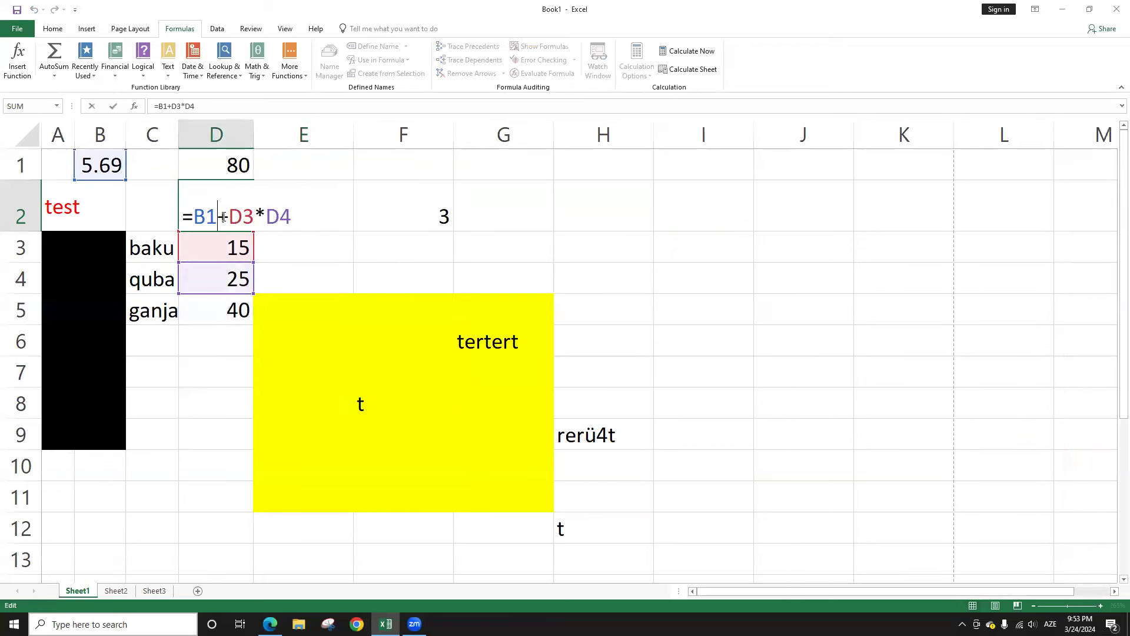
pyautogui.doubleClick(236, 167)
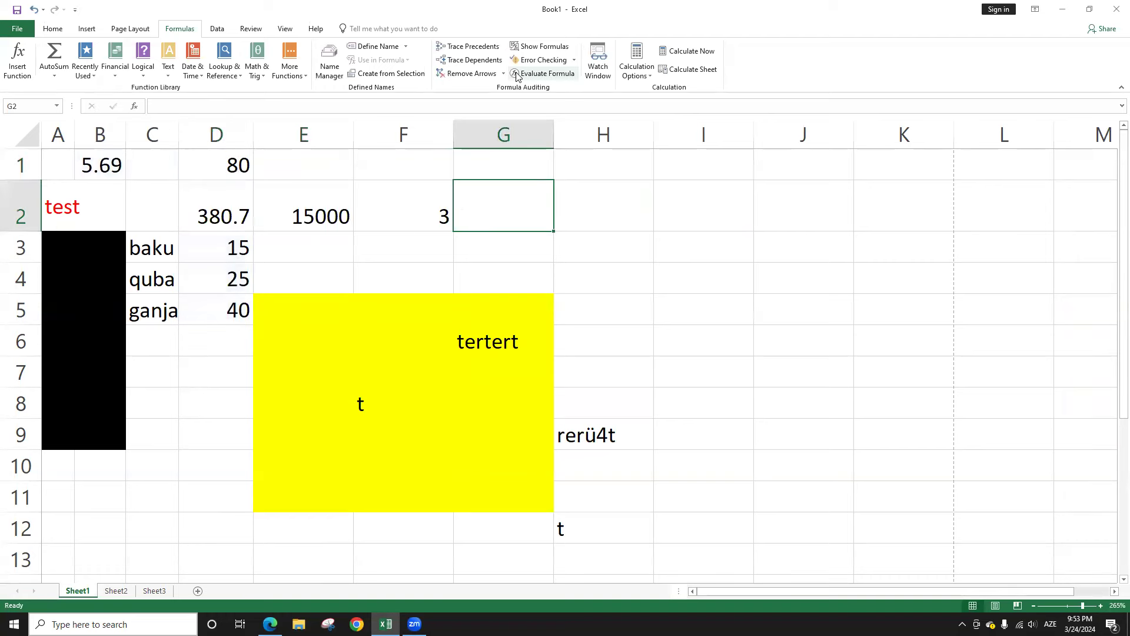
pyautogui.click(540, 46)
pyautogui.click(554, 206)
pyautogui.click(390, 212)
pyautogui.click(735, 212)
pyautogui.click(404, 224)
pyautogui.press('Up')
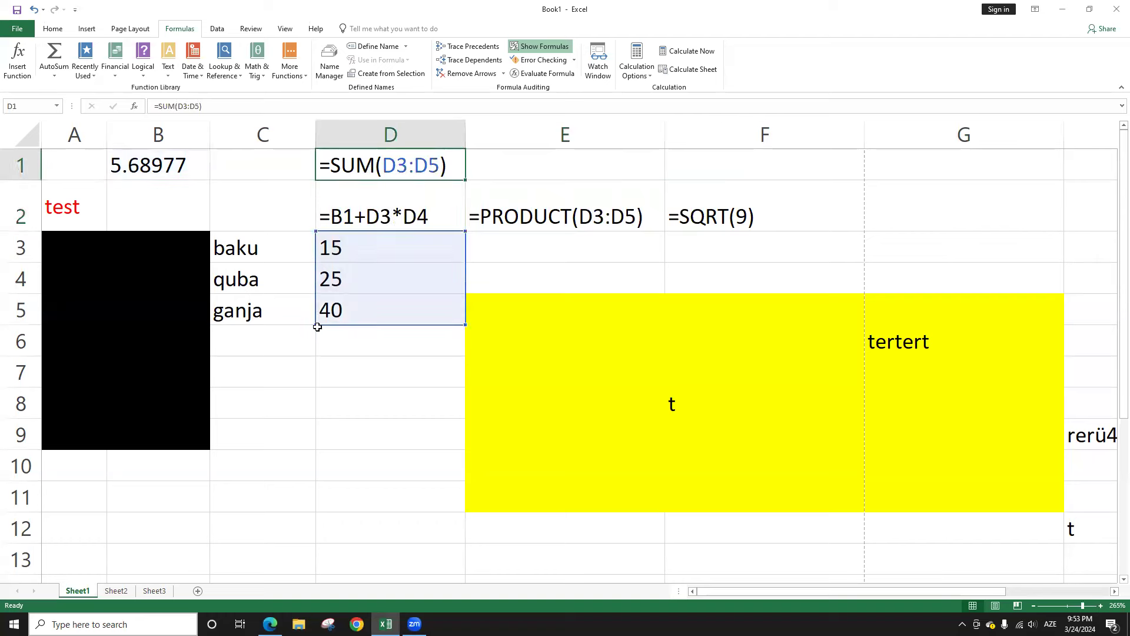
pyautogui.hotkey('ctrl', '`')
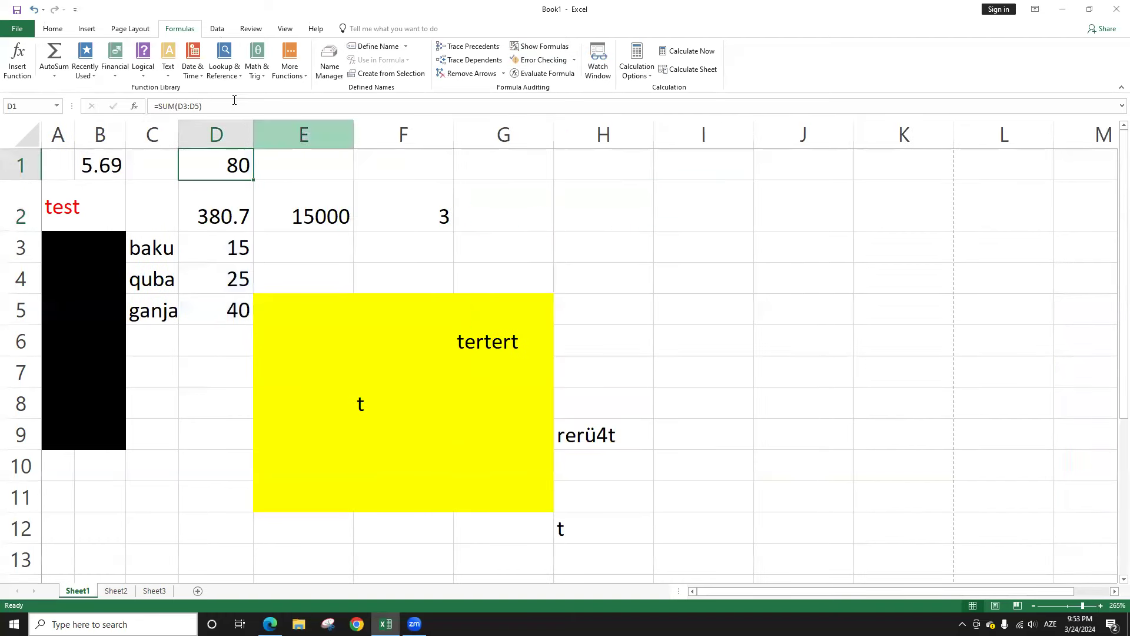
# Look at the Data tab's From Other Sources import list, then close it.
pyautogui.click(218, 29)
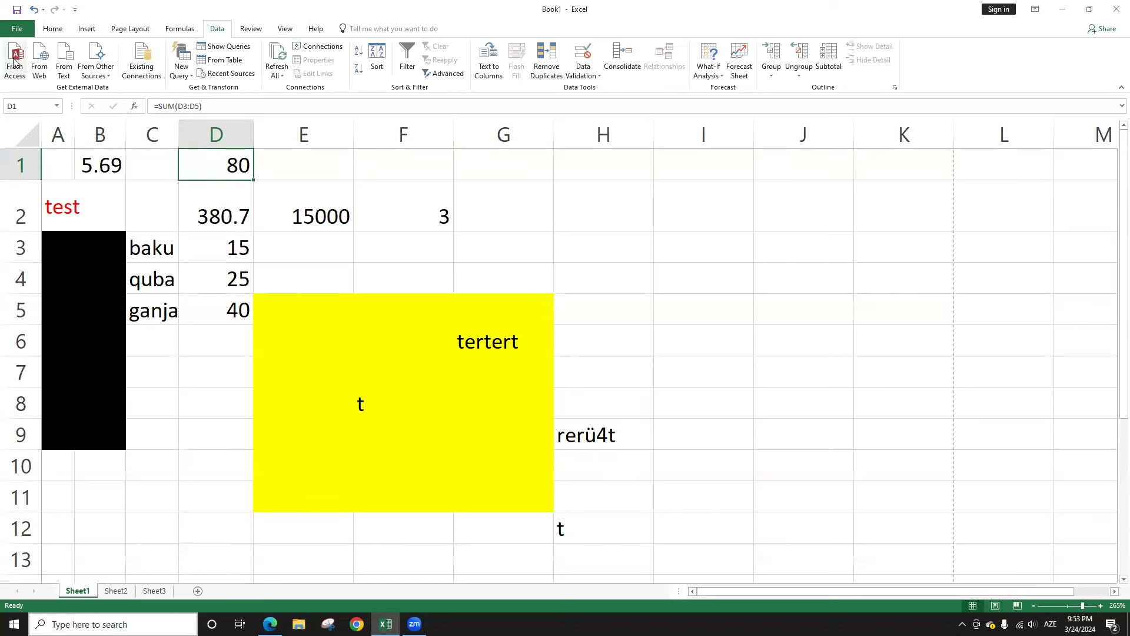
pyautogui.click(91, 76)
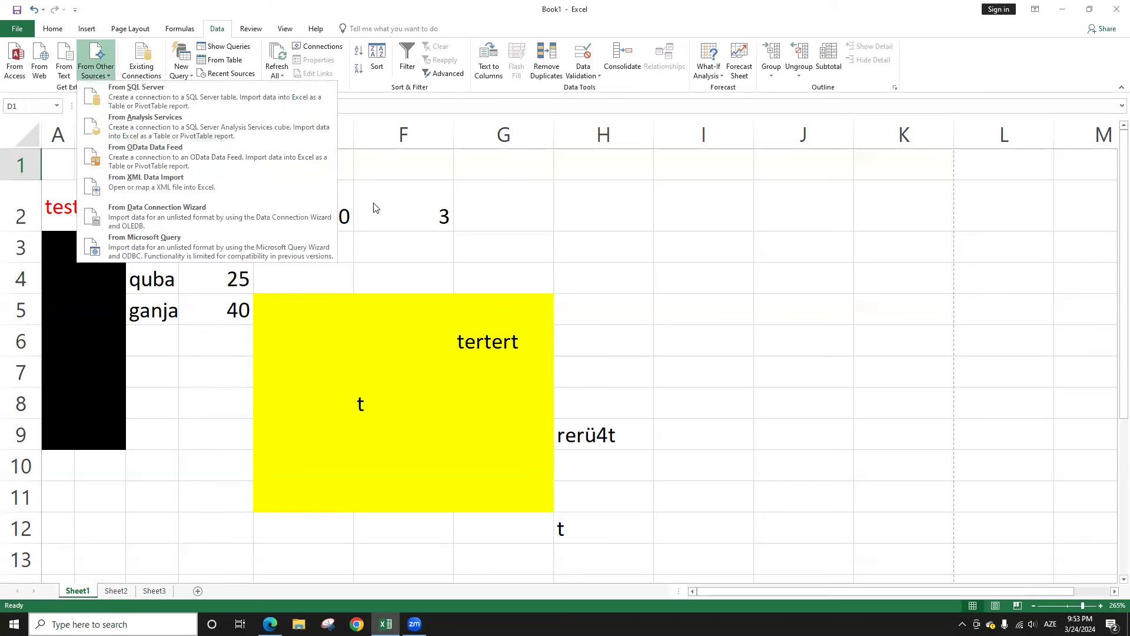
pyautogui.click(469, 231)
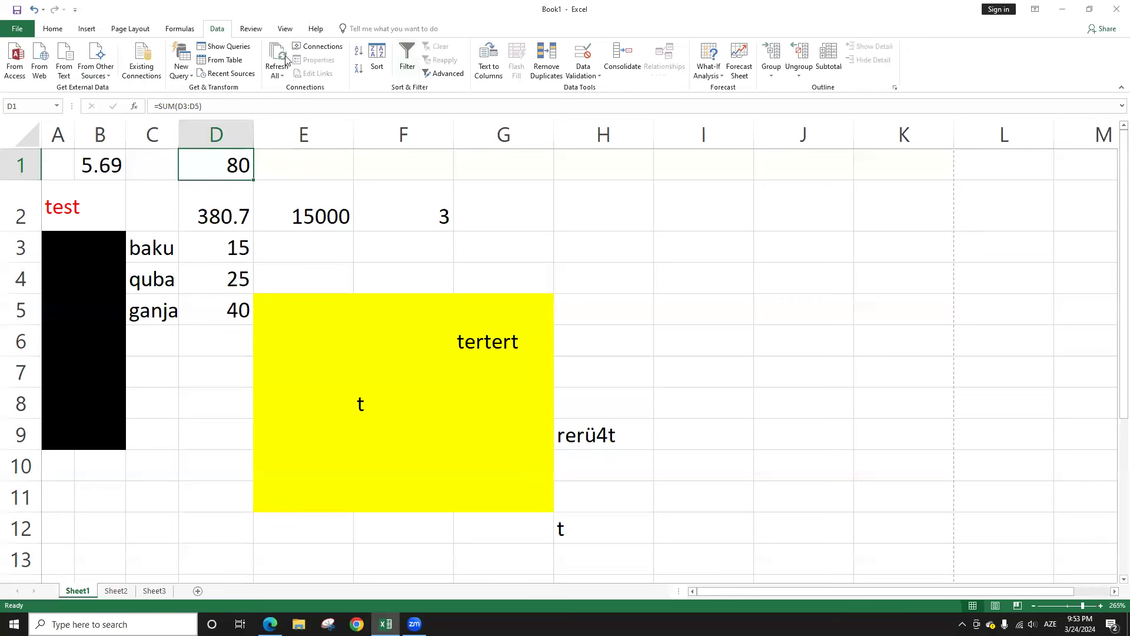
# Delete the SUM total from D1 so the cell is empty.
pyautogui.press('BackSpace')
pyautogui.click(393, 208)
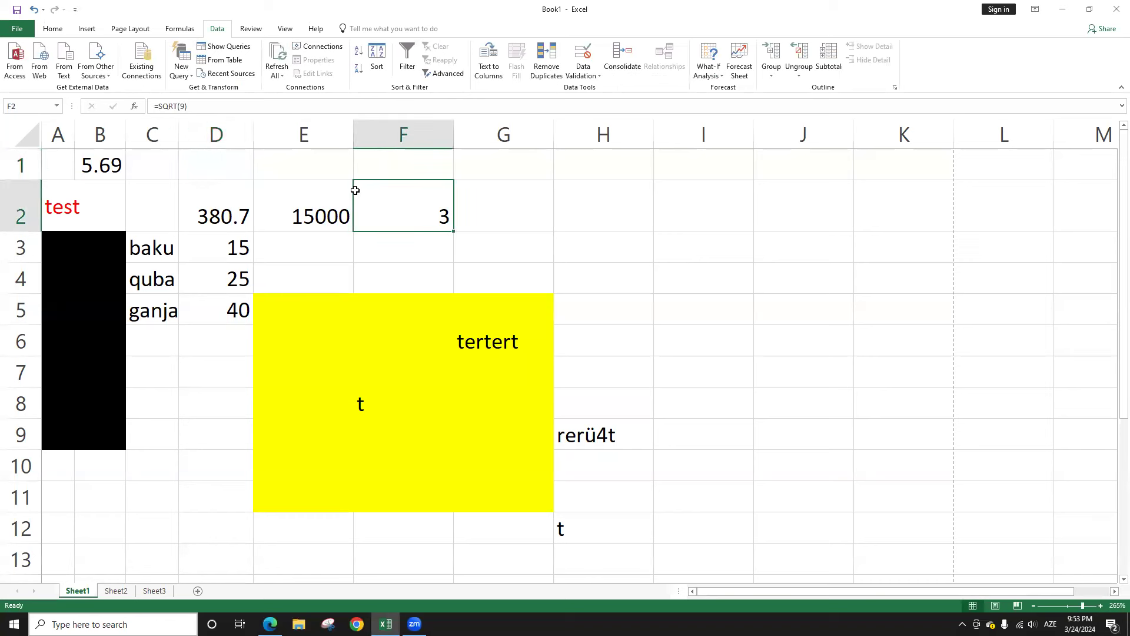
pyautogui.click(394, 282)
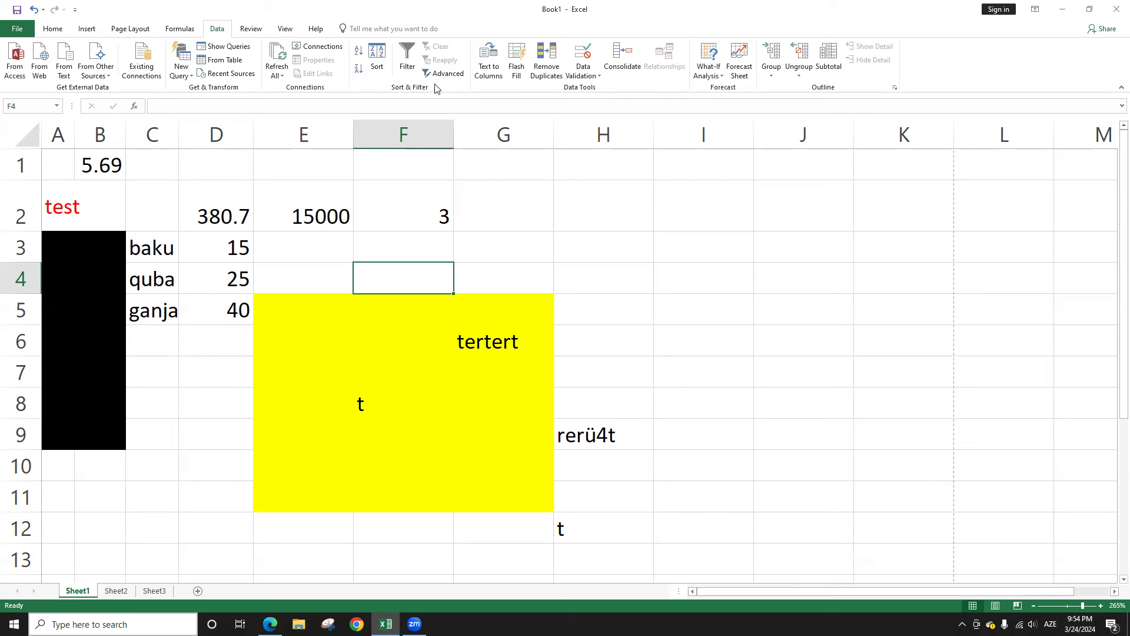
pyautogui.click(52, 28)
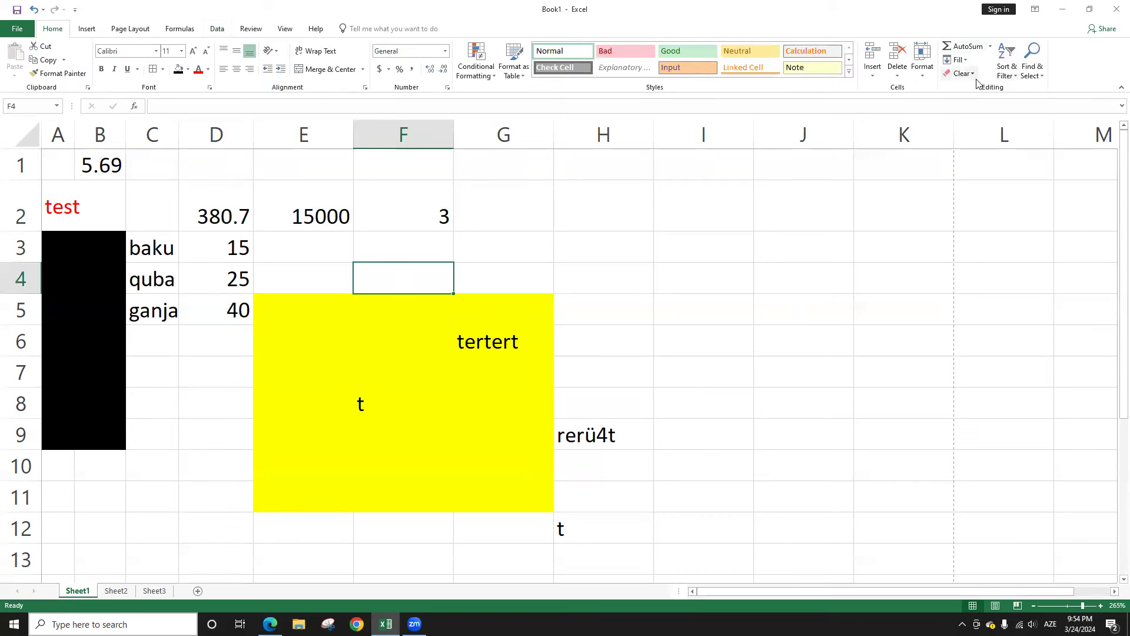
# Browse Sort & Filter and the Insert commands, then return to the Data tools and select a row-1 cell.
pyautogui.click(1007, 64)
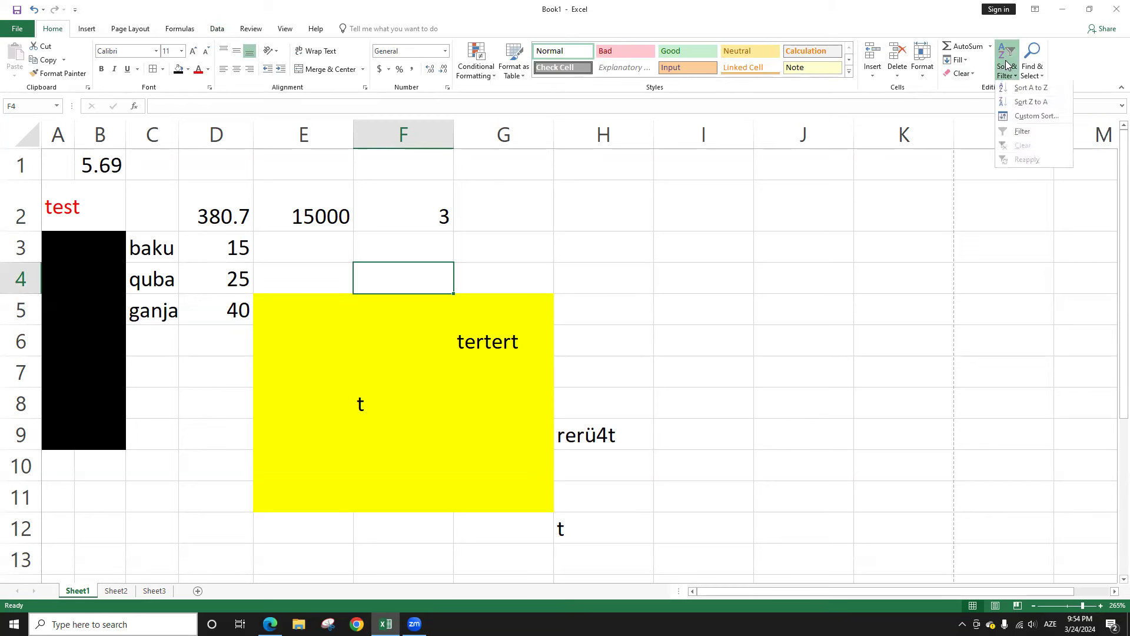
pyautogui.click(1006, 63)
pyautogui.click(217, 28)
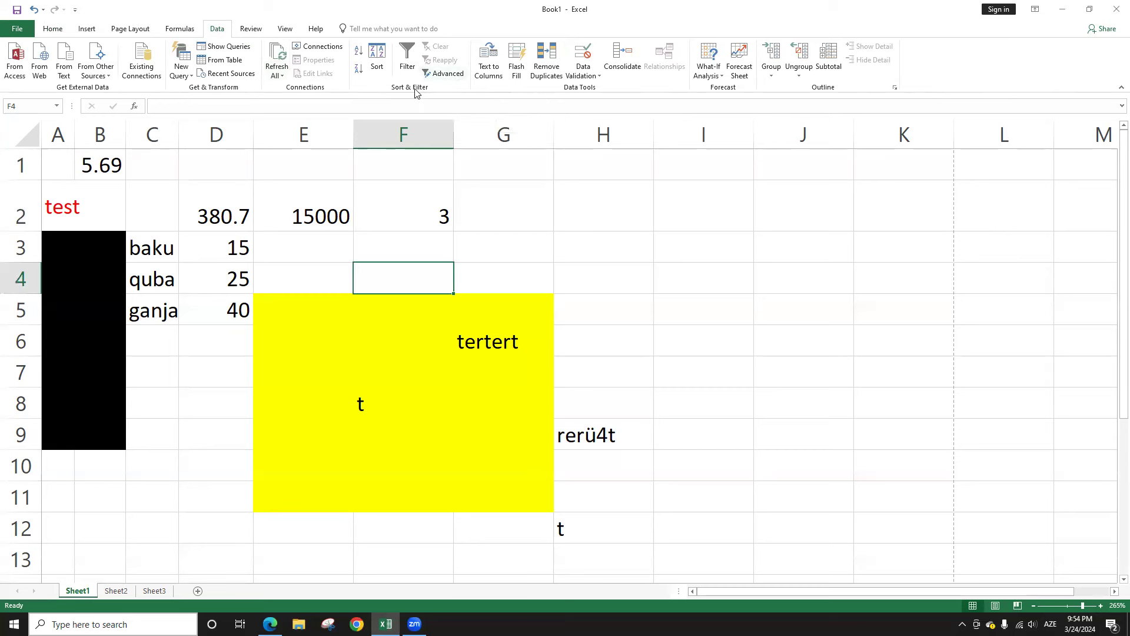
pyautogui.click(84, 29)
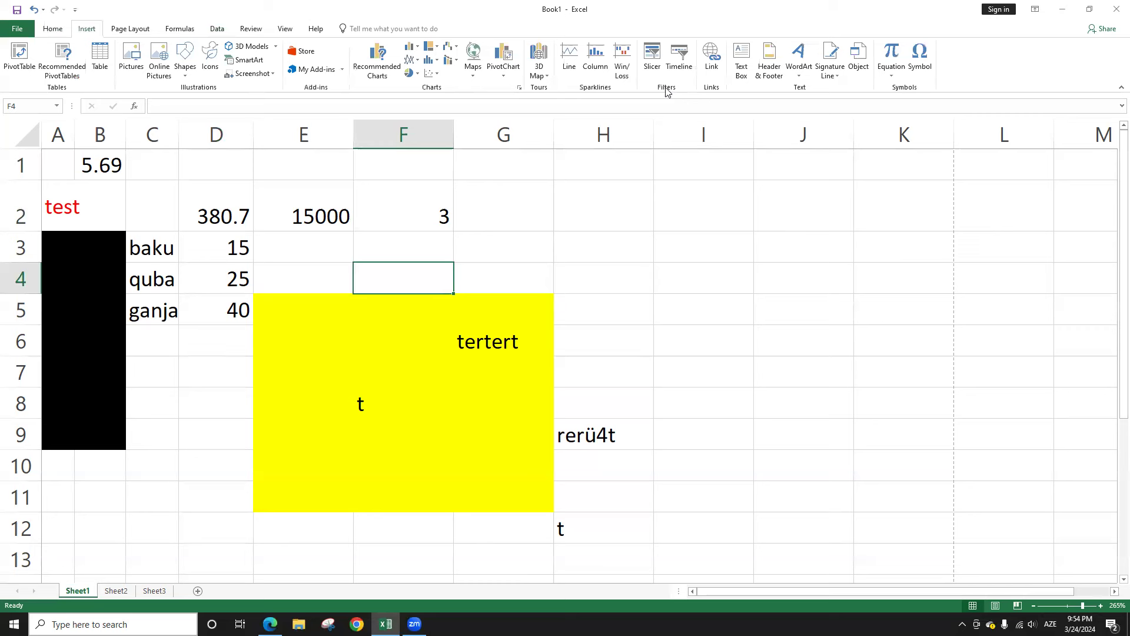
pyautogui.click(217, 30)
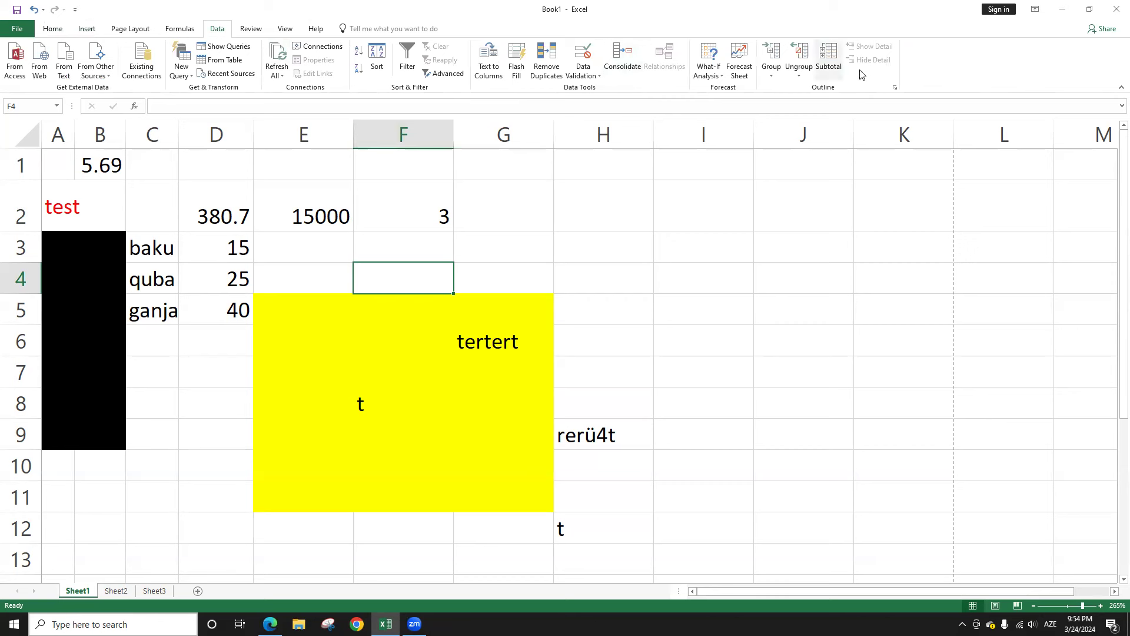
pyautogui.click(517, 168)
# Add a Data Validation rule to F1 allowing whole numbers not between 10 and 25.
pyautogui.click(391, 169)
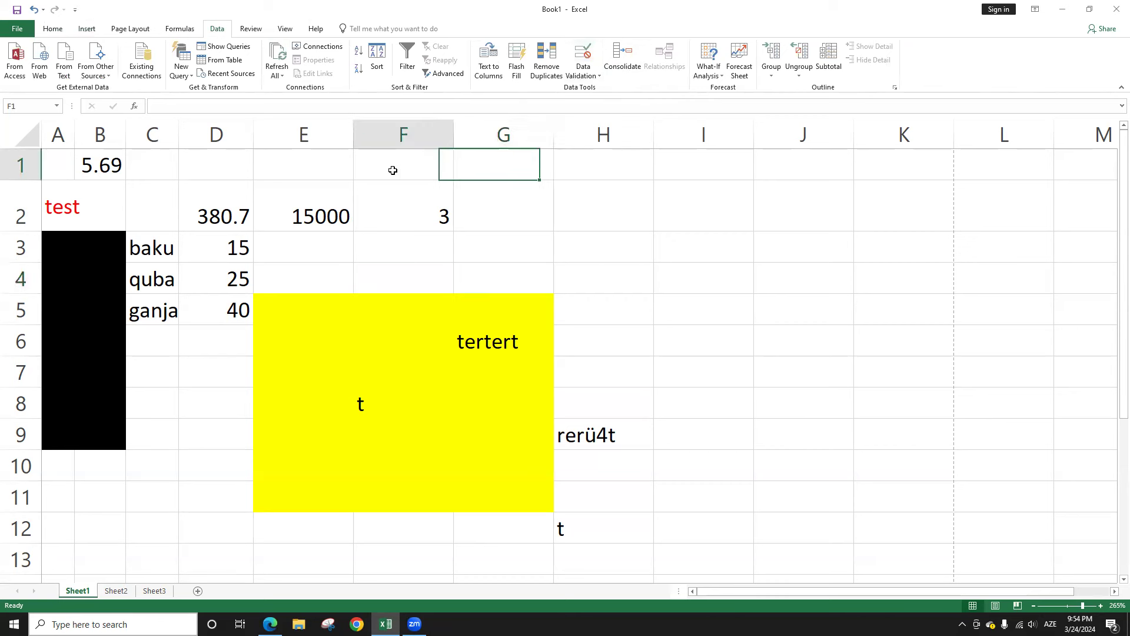
pyautogui.click(589, 59)
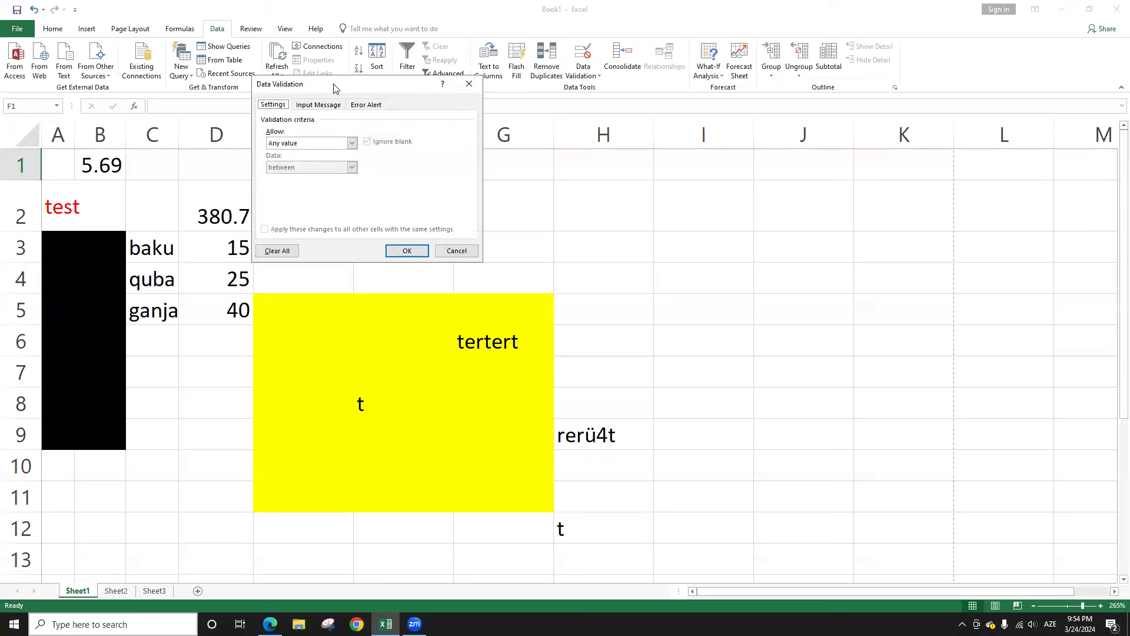
pyautogui.moveTo(333, 86); pyautogui.dragTo(683, 122)
pyautogui.click(670, 179)
pyautogui.click(648, 195)
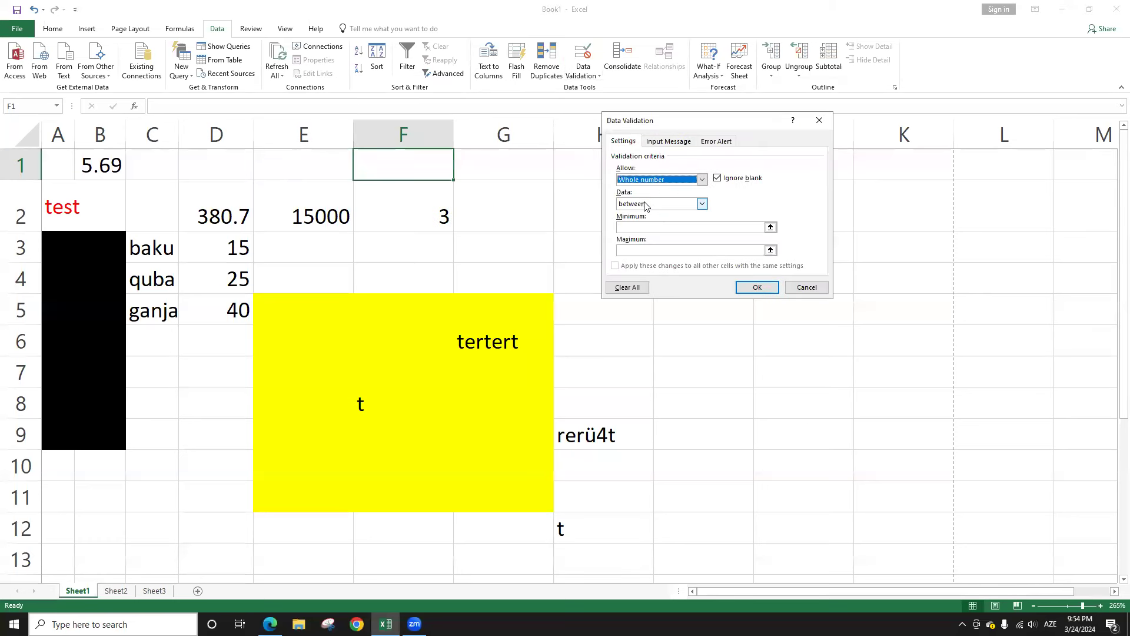
pyautogui.click(646, 204)
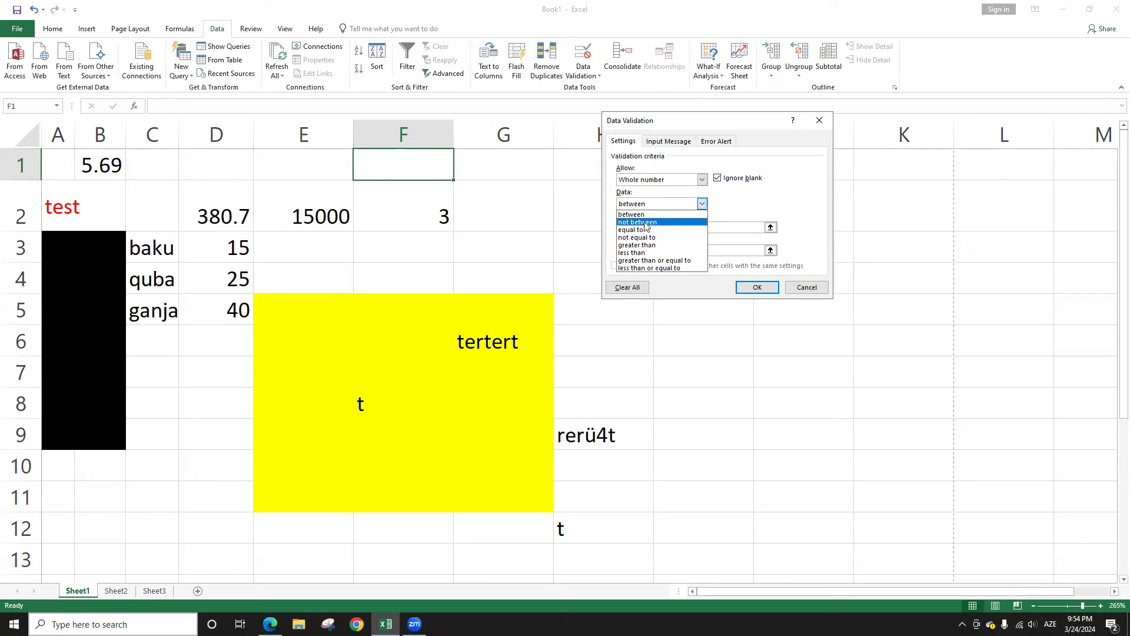
pyautogui.click(646, 222)
pyautogui.click(659, 229)
pyautogui.write('25')
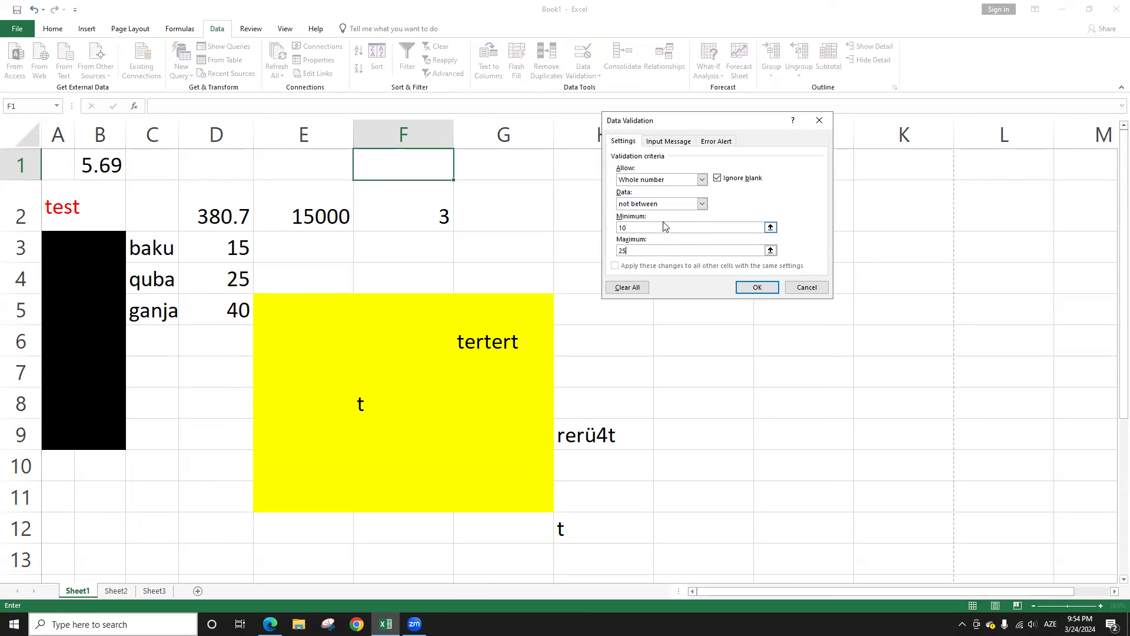
pyautogui.press('Return')
# Test F1's rule: 9 is accepted, 11 is refused and retried, then enter 26.
pyautogui.write('9')
pyautogui.press('Return')
pyautogui.click(396, 165)
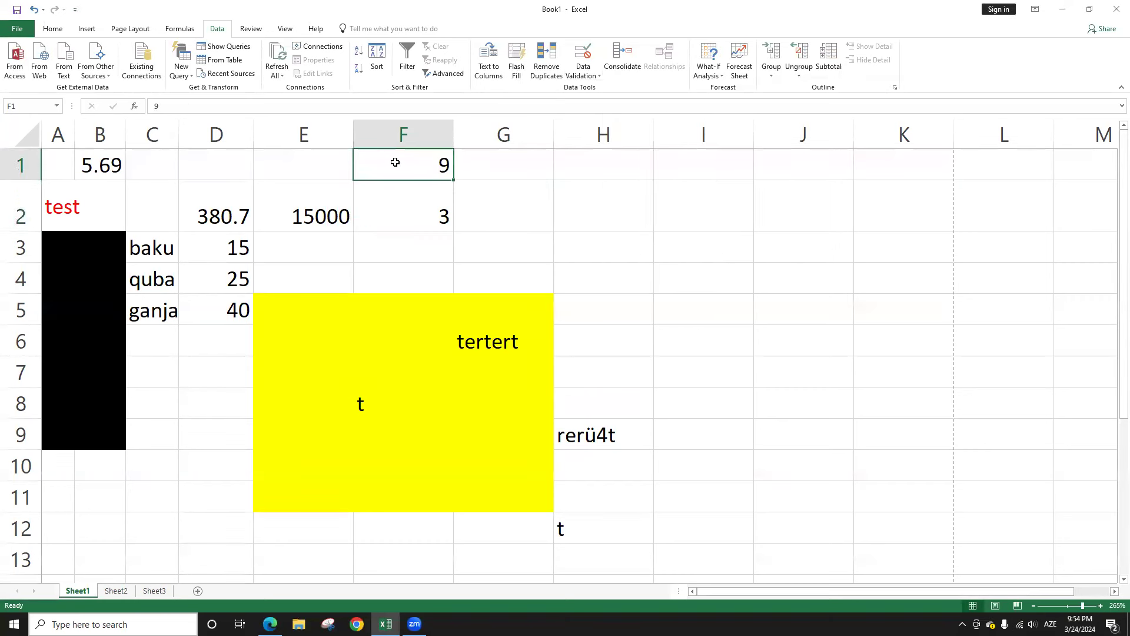
pyautogui.write('11')
pyautogui.press('Return')
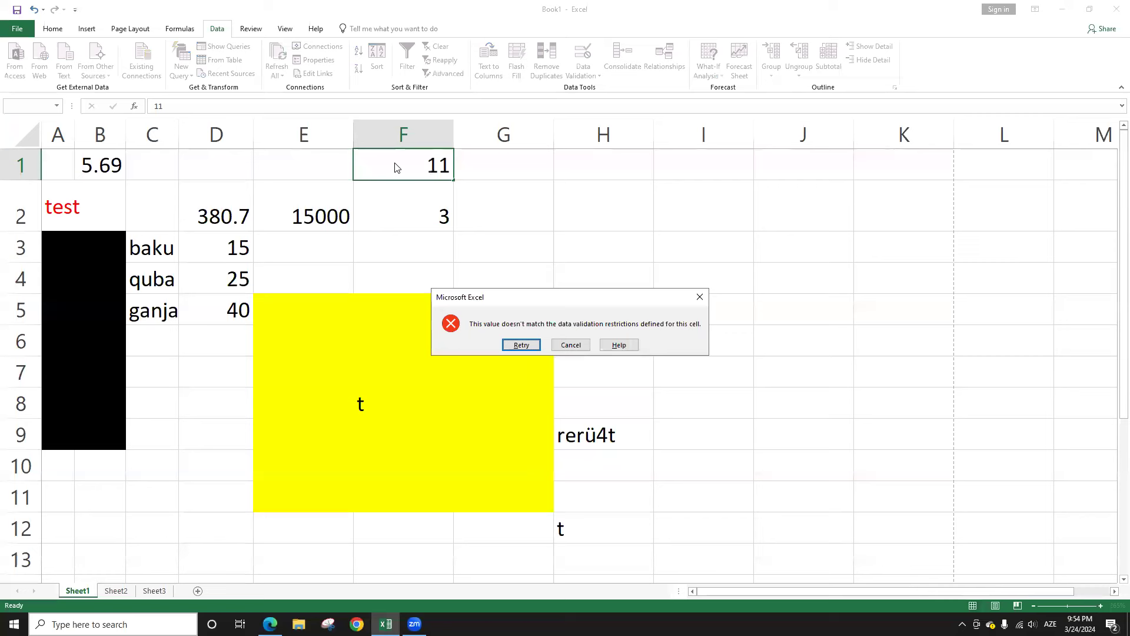
pyautogui.press('Return')
pyautogui.write('26')
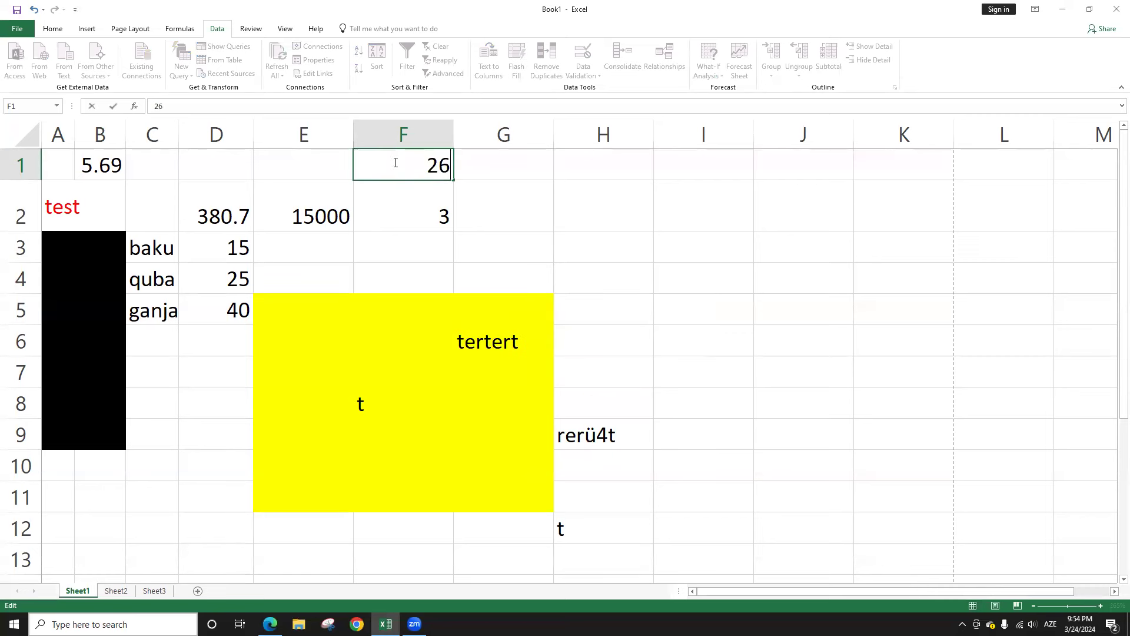
pyautogui.press('Return')
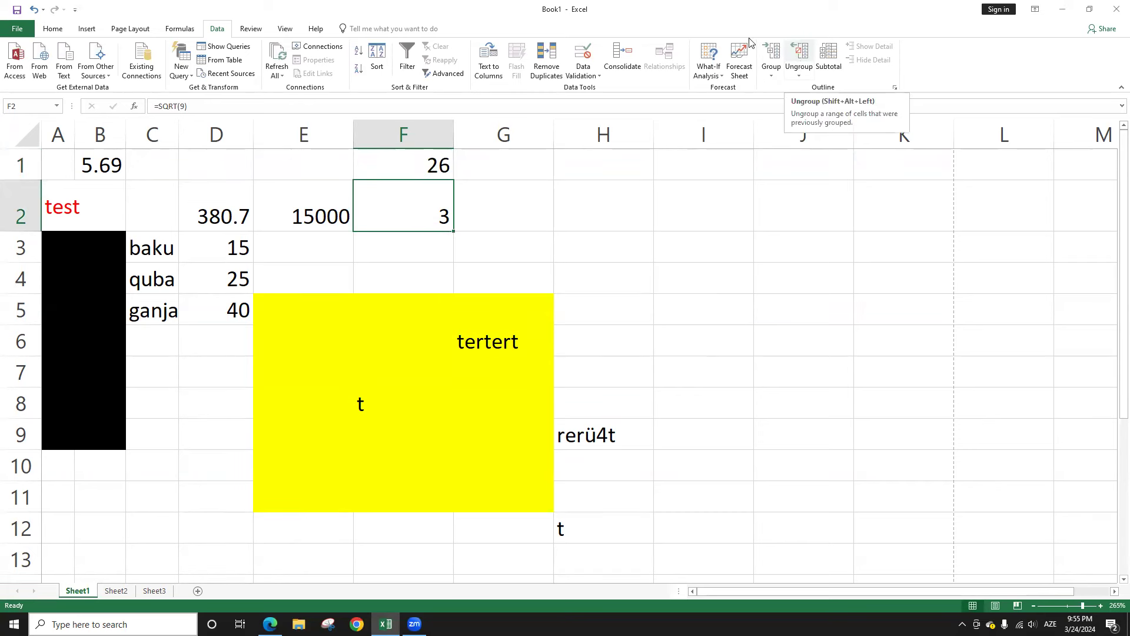
# Glance at Page Layout, then show the Data tab's sorting and outline tools.
pyautogui.click(130, 29)
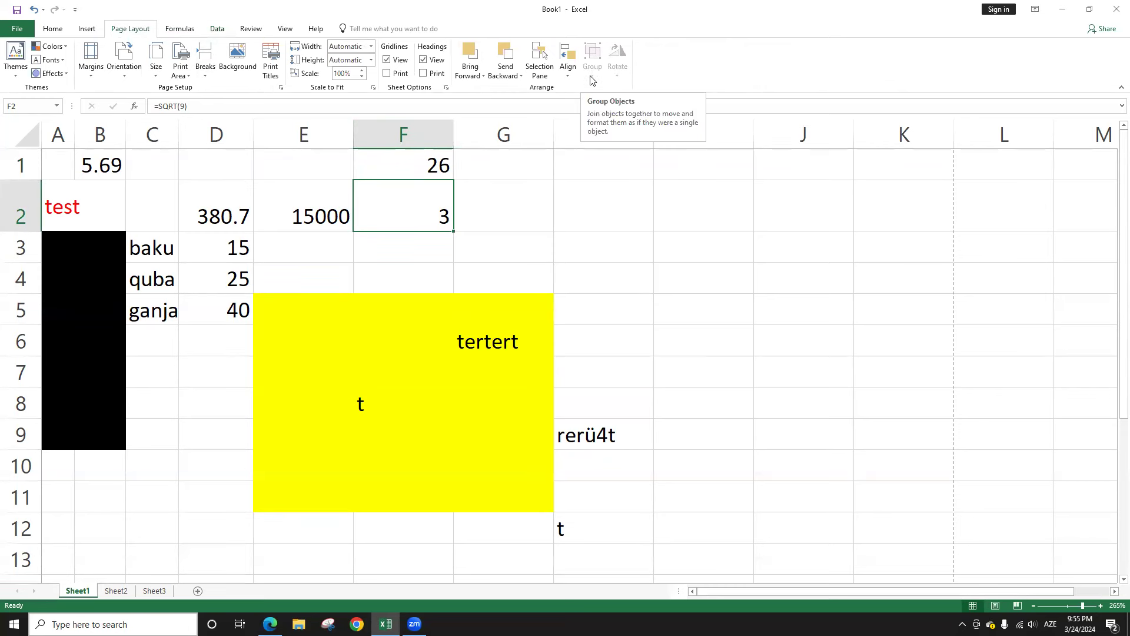
pyautogui.click(217, 28)
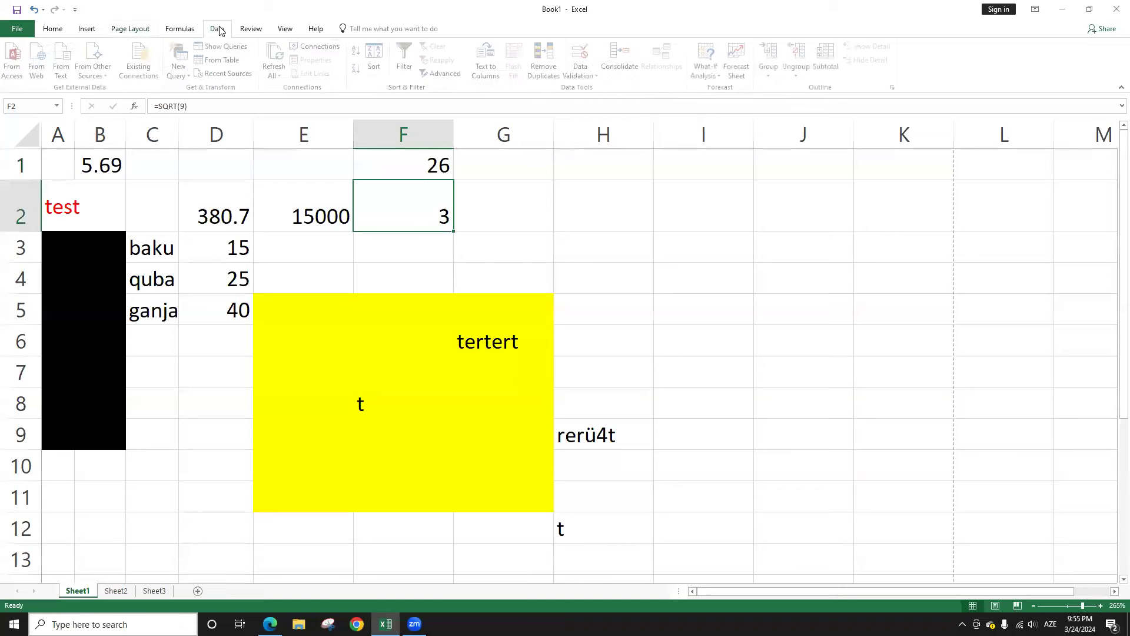
pyautogui.moveTo(298, 135); pyautogui.dragTo(606, 138)
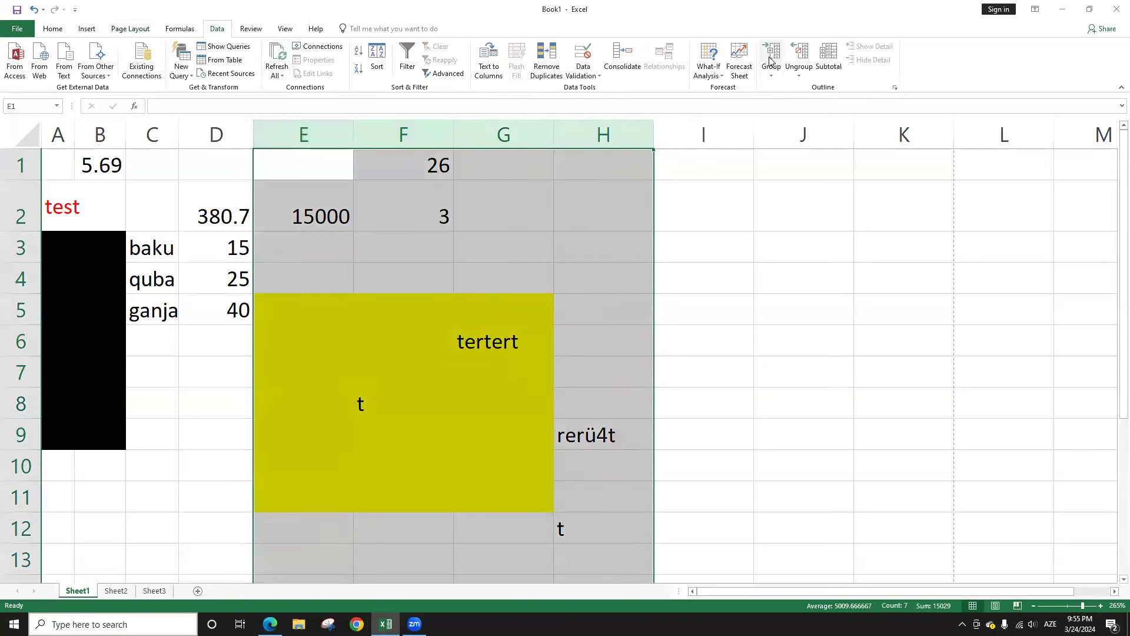
pyautogui.click(770, 59)
pyautogui.click(703, 134)
pyautogui.click(304, 133)
pyautogui.click(701, 135)
pyautogui.click(309, 134)
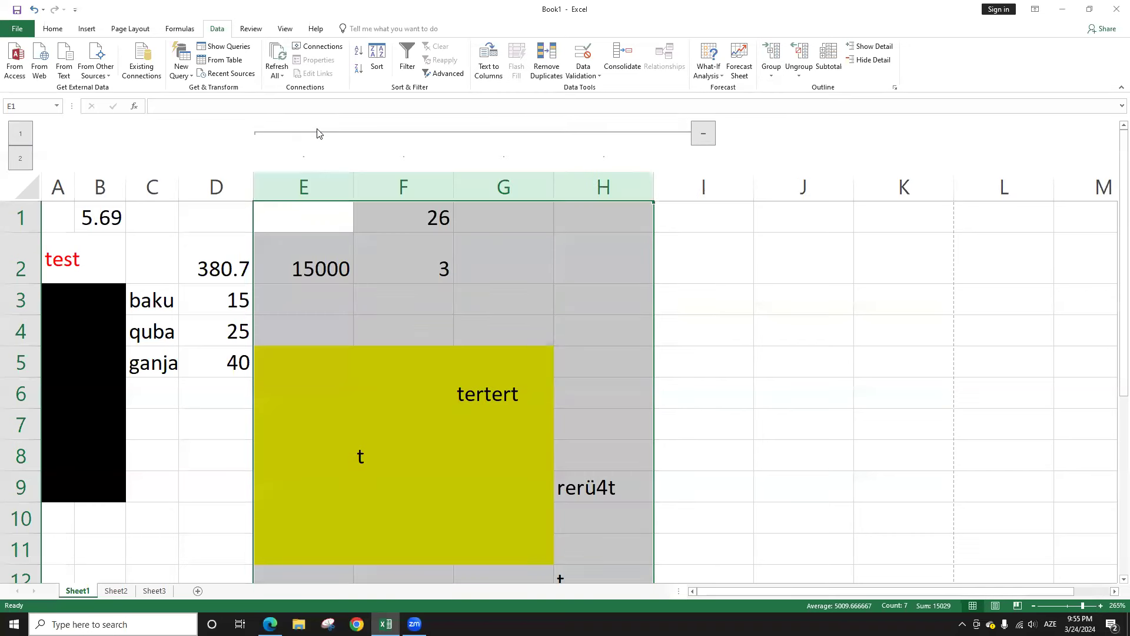
pyautogui.click(693, 139)
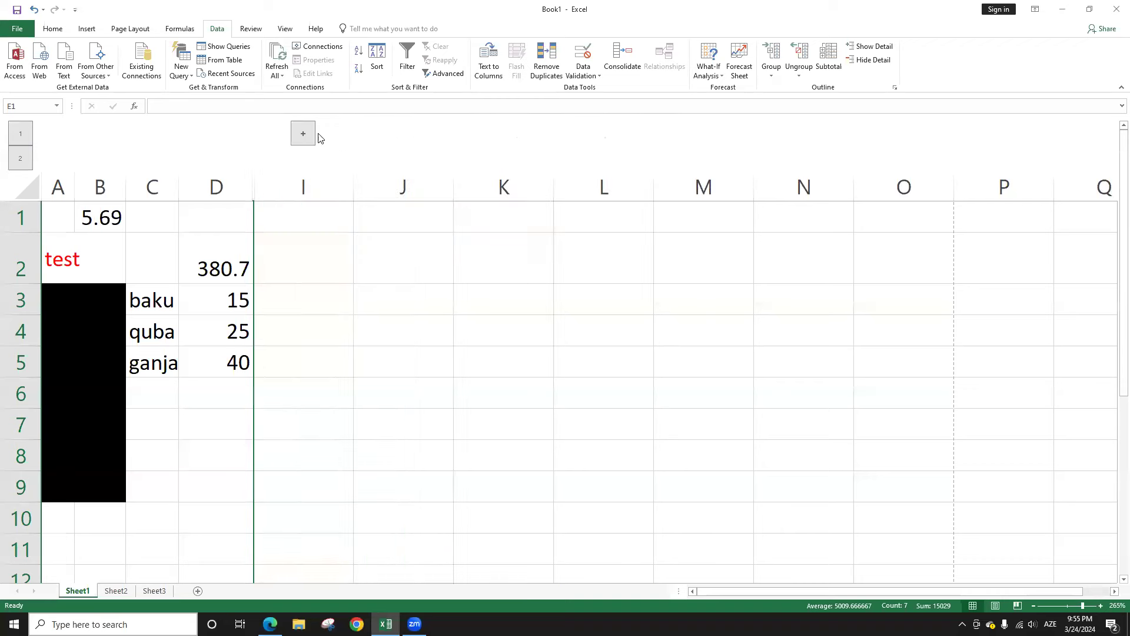
pyautogui.click(302, 135)
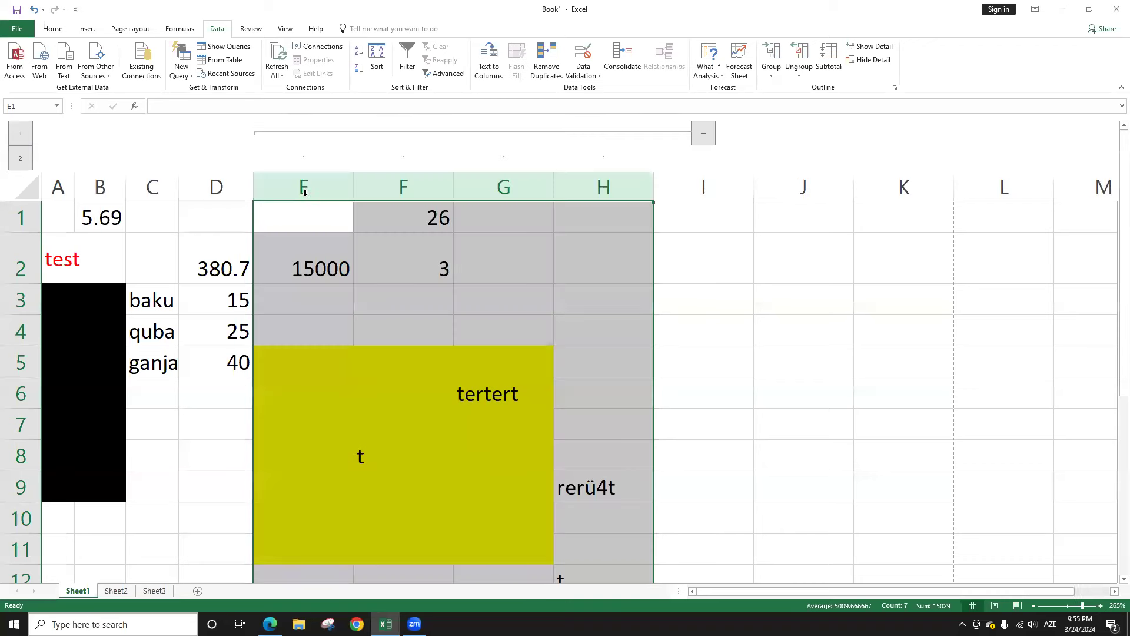
pyautogui.click(799, 56)
# Open Protect Sheet, type a trial password, and dismiss it without protecting the sheet.
pyautogui.click(776, 244)
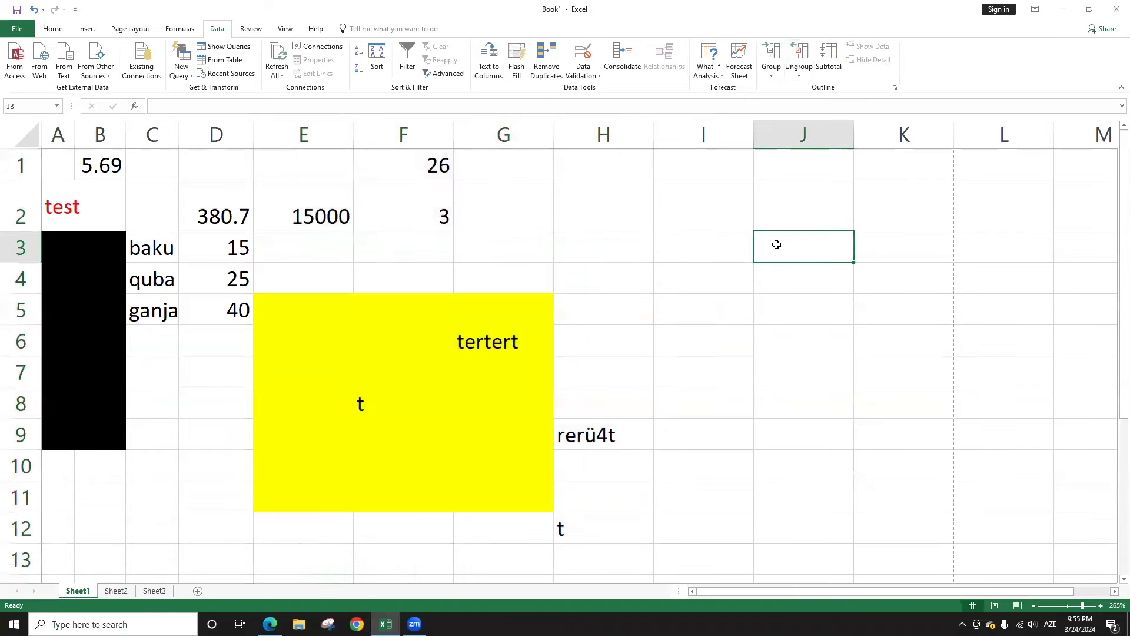
pyautogui.click(303, 244)
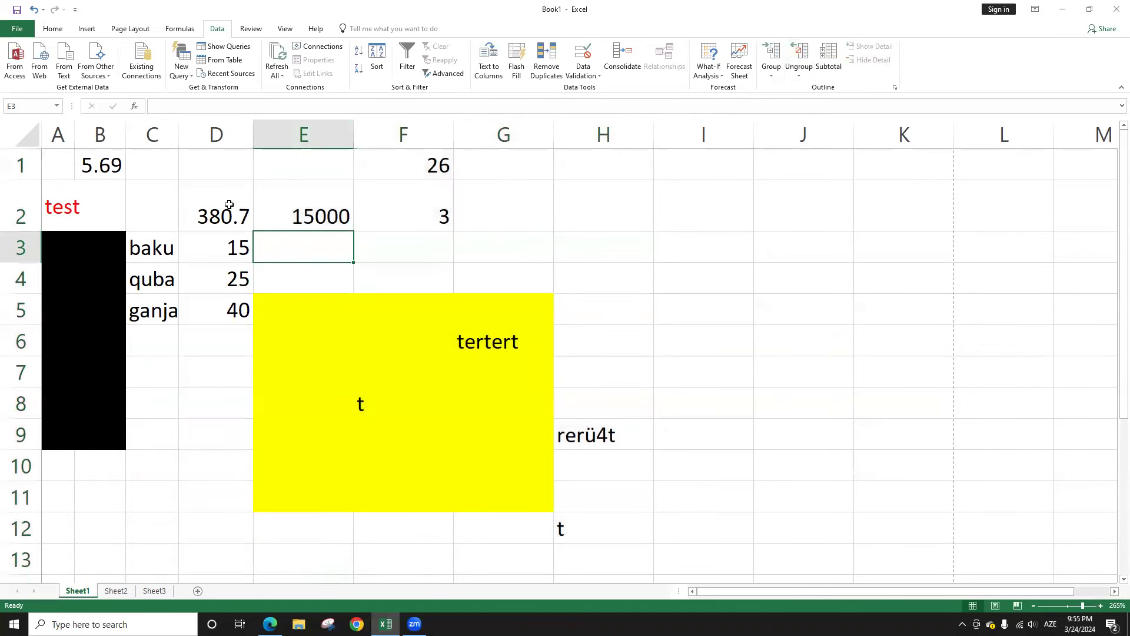
pyautogui.click(247, 30)
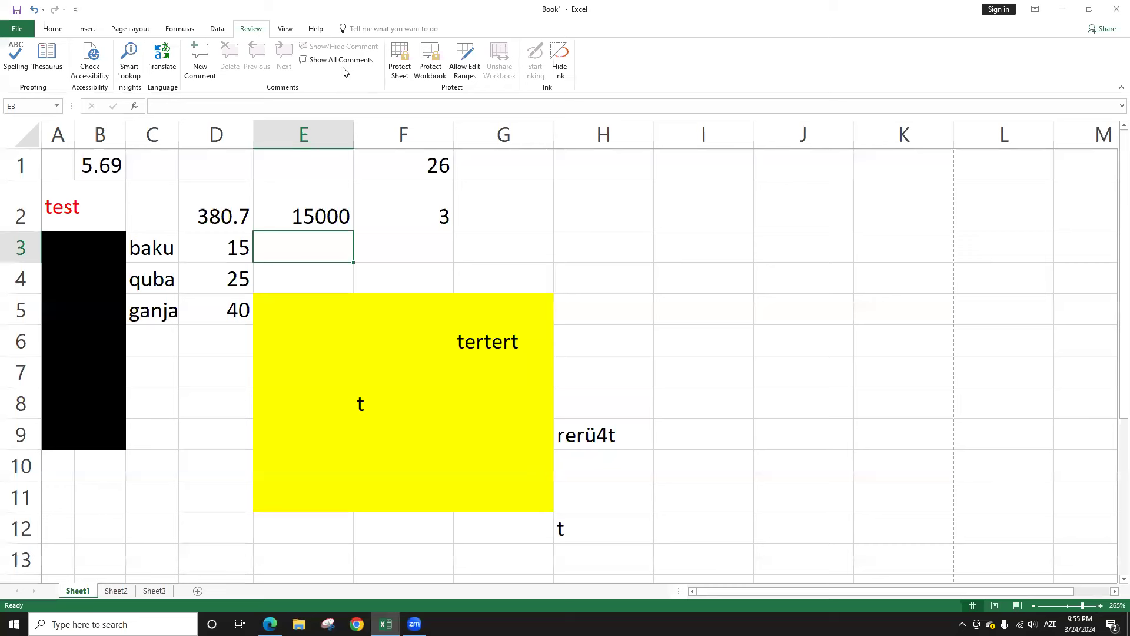
pyautogui.click(397, 60)
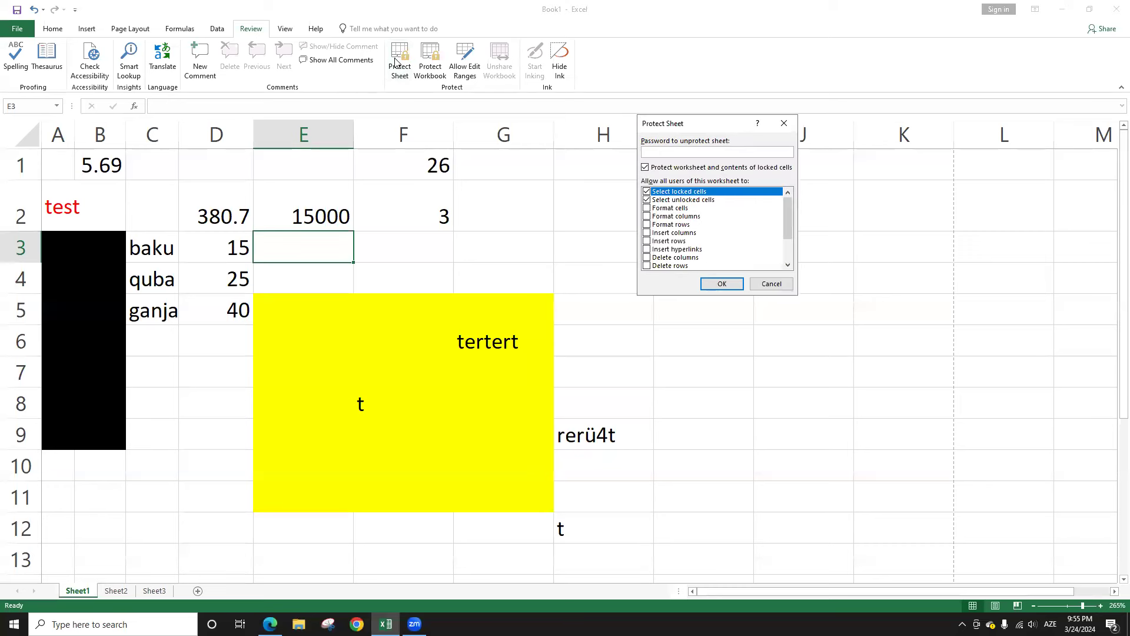
pyautogui.press('Escape')
# Dismiss Protect Workbook unapplied, leaving the workbook unprotected, and show the View options.
pyautogui.click(435, 50)
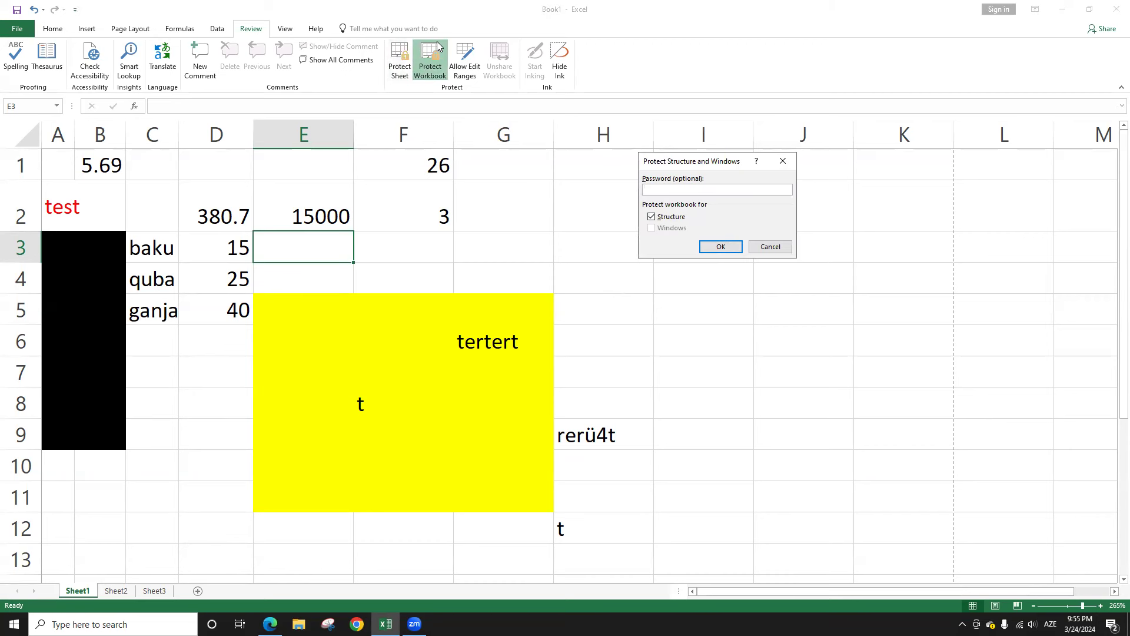
pyautogui.press('Escape')
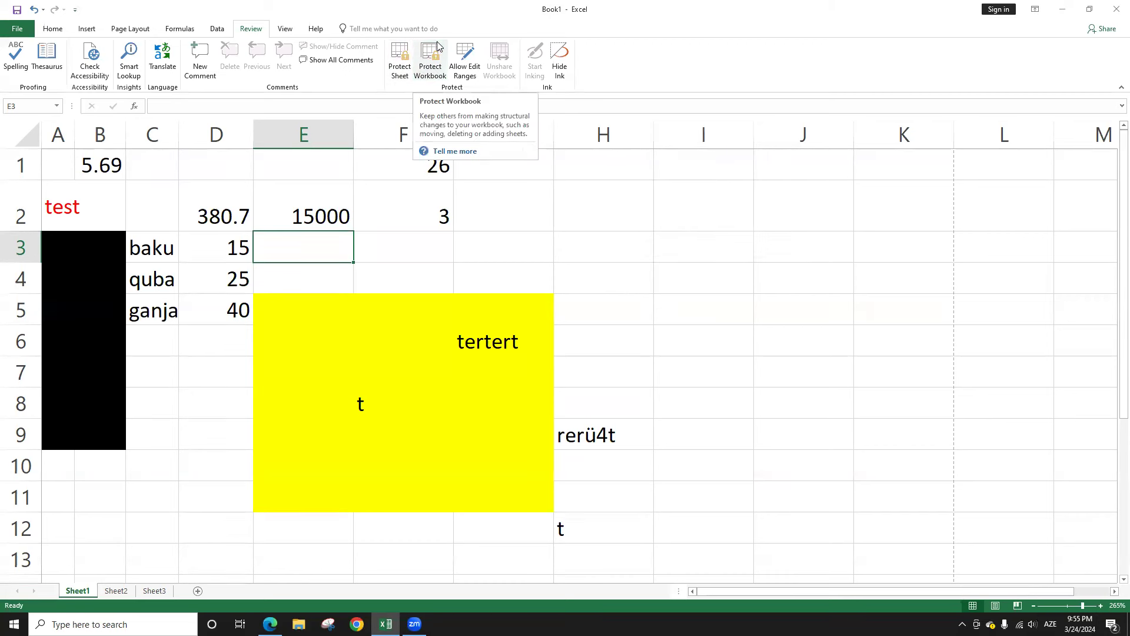
pyautogui.click(285, 29)
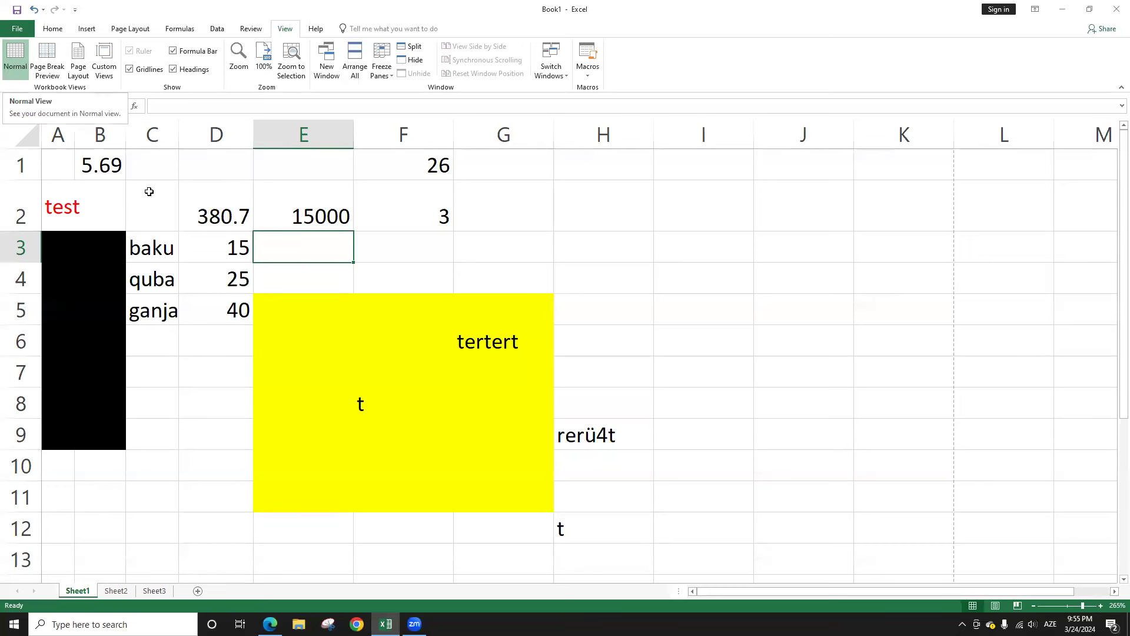
# Return Sheet1 to Normal view, widen column A slightly, and move to the blank Sheet2.
pyautogui.click(209, 191)
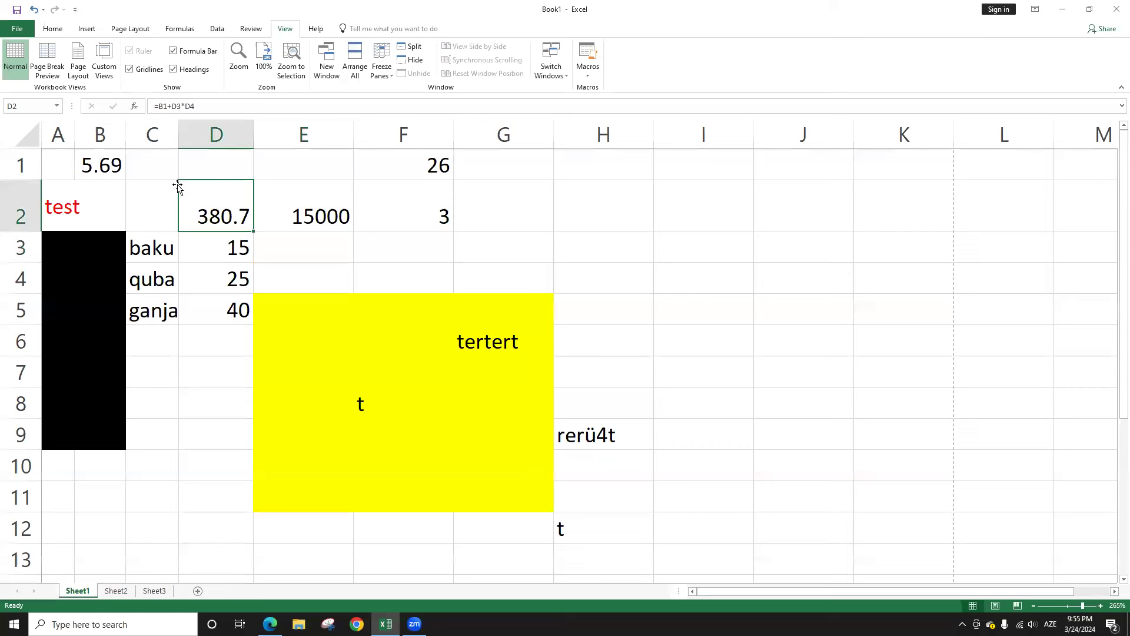
pyautogui.click(12, 74)
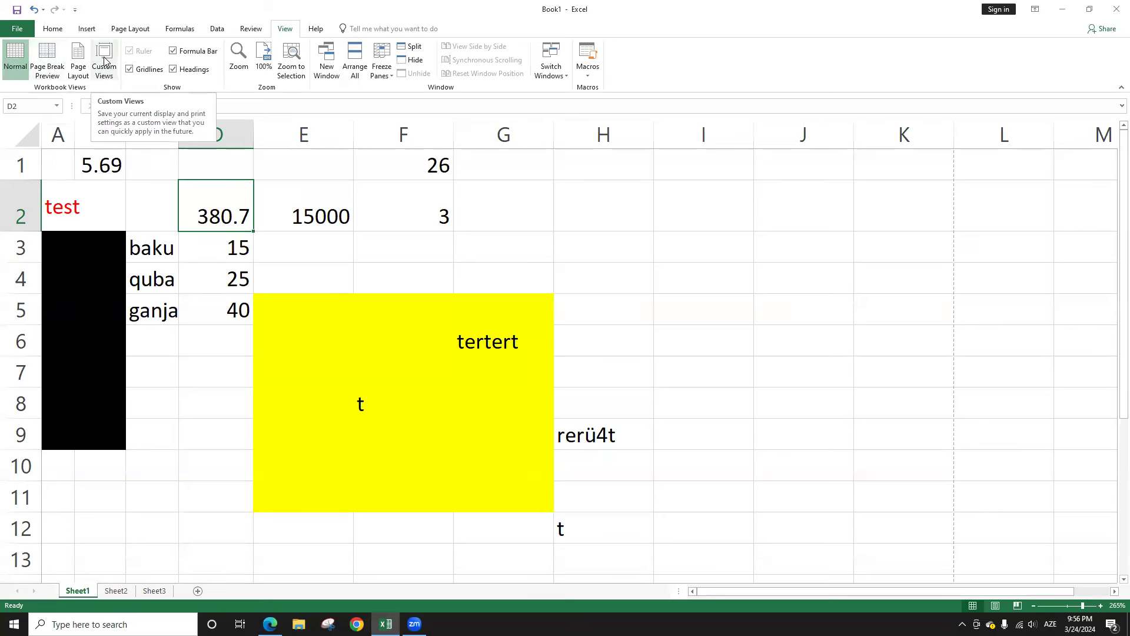
pyautogui.click(101, 165)
pyautogui.moveTo(75, 134); pyautogui.dragTo(90, 134)
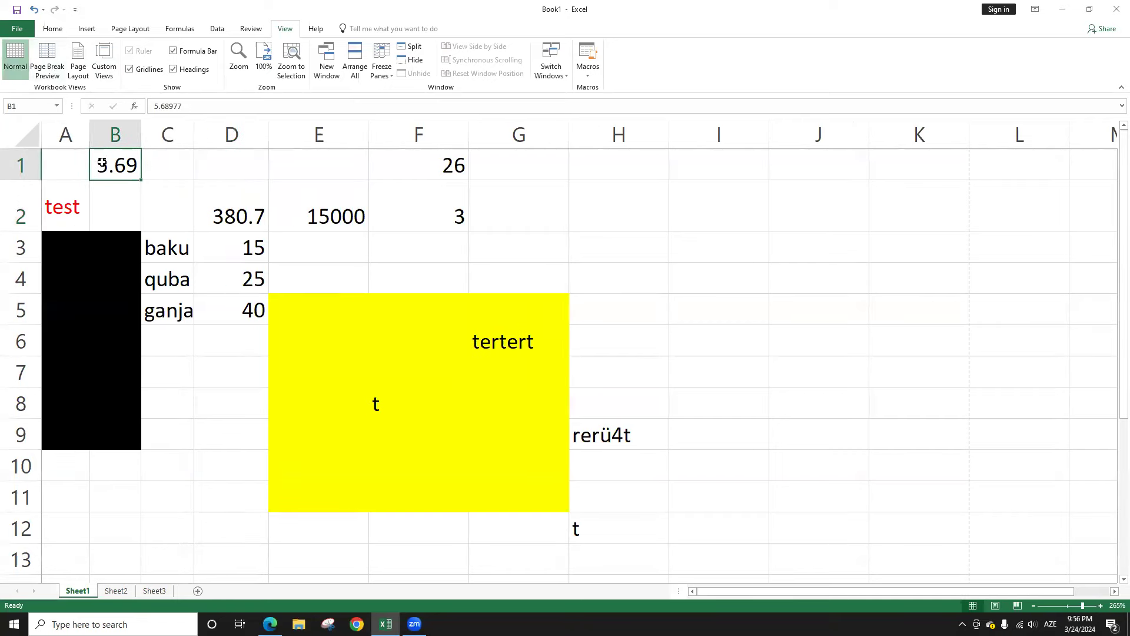
pyautogui.scroll(7, 55, 153)
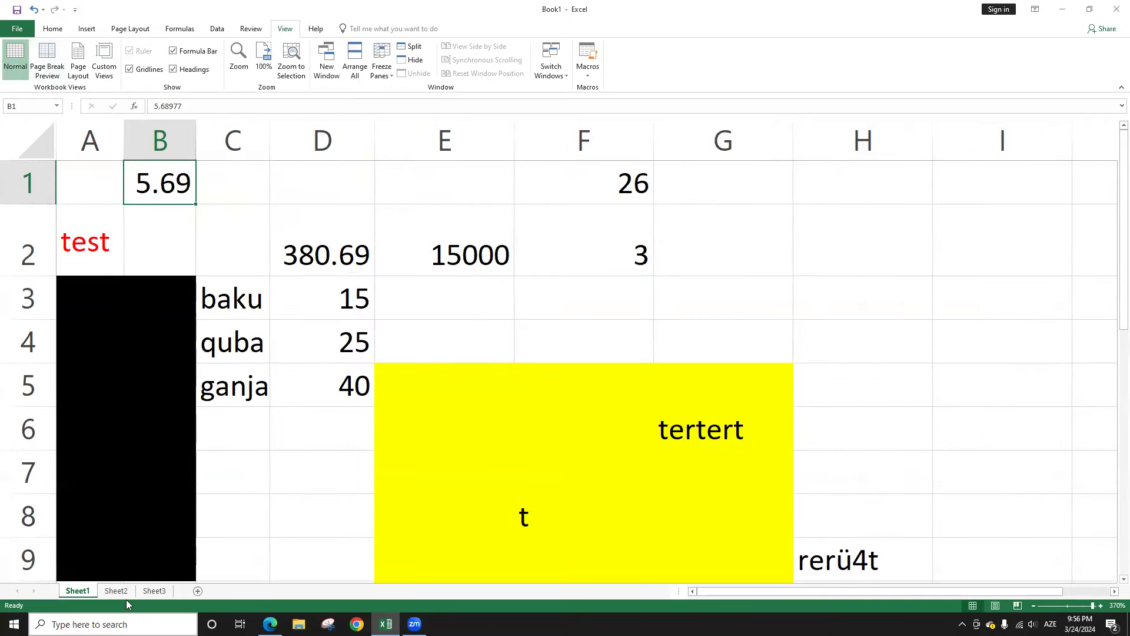
pyautogui.click(116, 590)
pyautogui.scroll(16, 85, 173)
pyautogui.scroll(4, 85, 173)
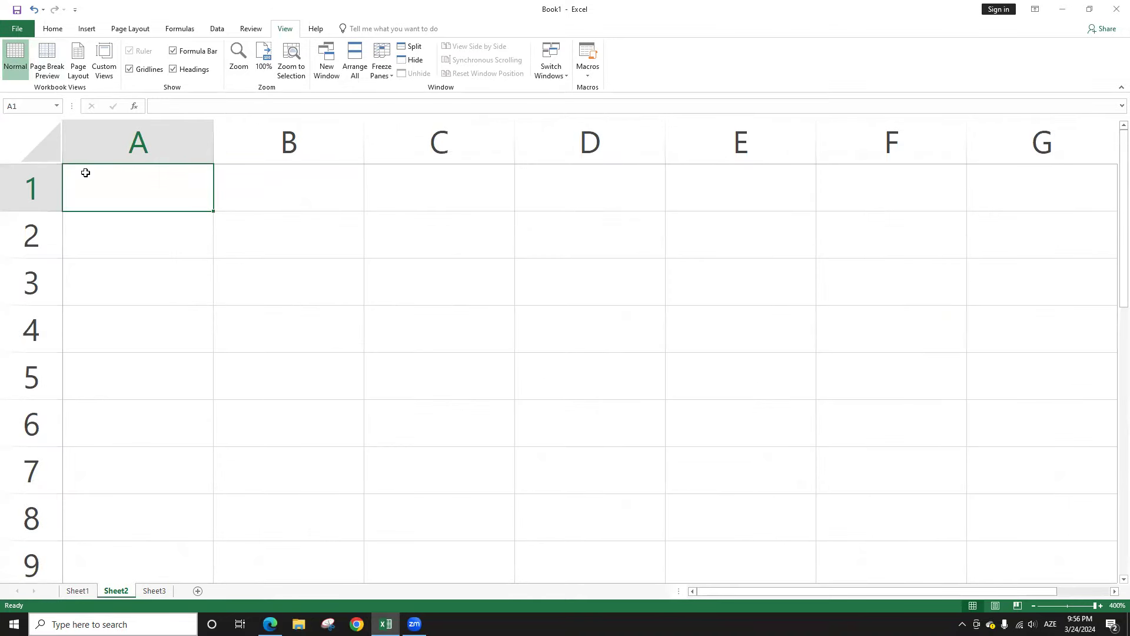
# Select column A, rows 1 and 2, and cells A1, A2 and B1 on Sheet2.
pyautogui.click(148, 156)
pyautogui.click(134, 195)
pyautogui.click(30, 185)
pyautogui.hotkey('ctrl', 'space')
pyautogui.click(41, 232)
pyautogui.click(78, 234)
pyautogui.click(153, 139)
pyautogui.click(143, 176)
pyautogui.click(236, 180)
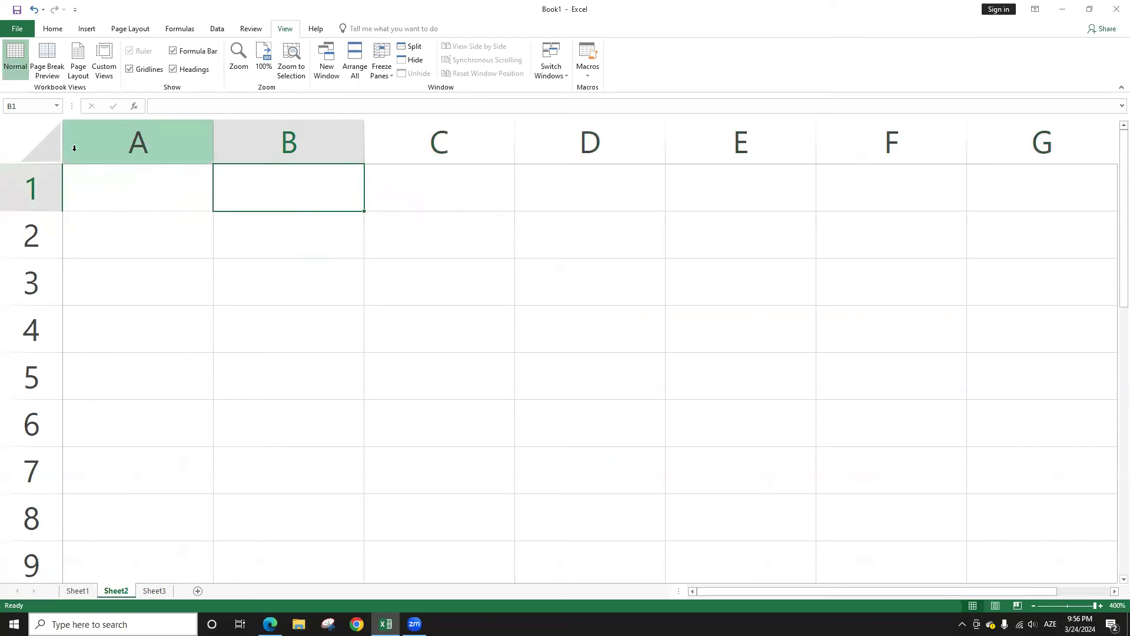
# In Page Layout view, set the centre header to 'cdxbcdfgbnfgnfgnfgnfnfnfgnfgncfgmnfnf g'.
pyautogui.click(82, 66)
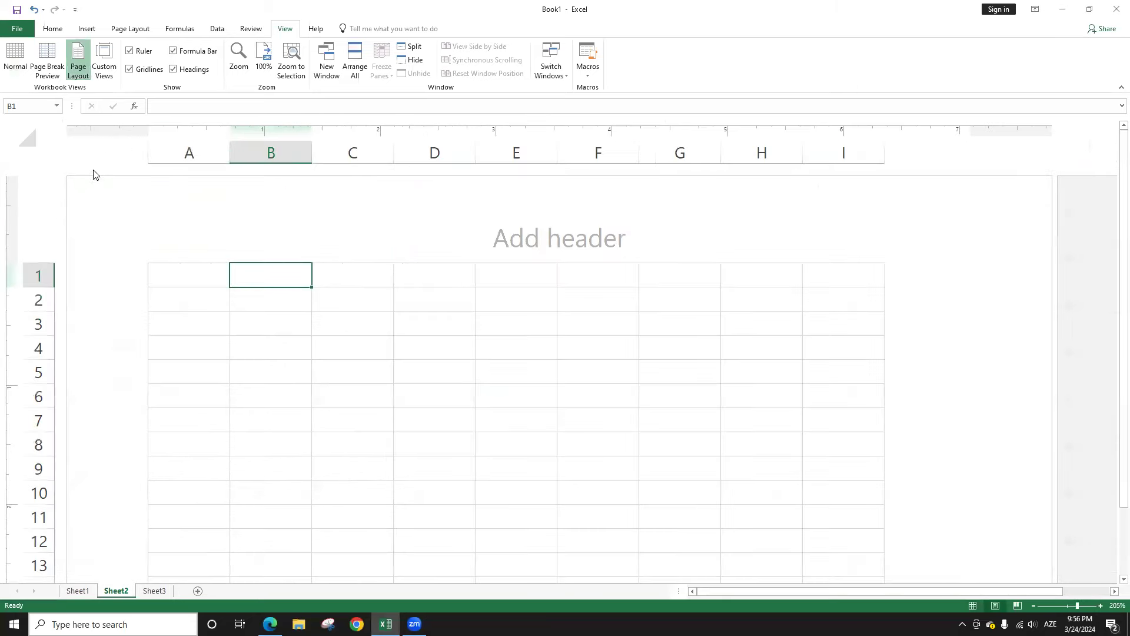
pyautogui.click(200, 152)
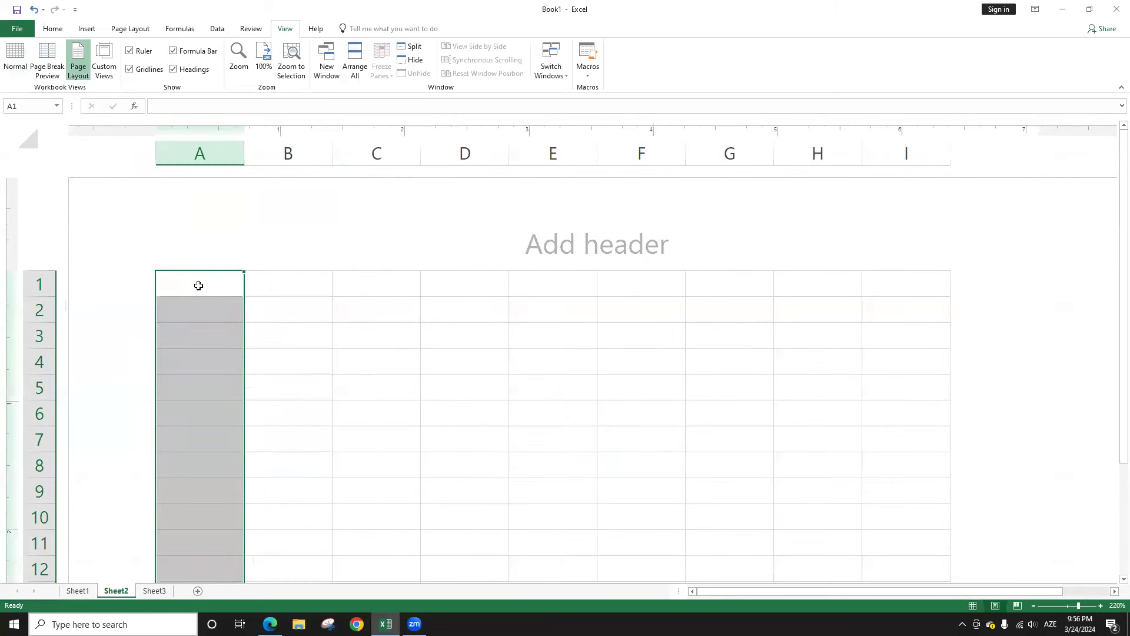
pyautogui.click(189, 282)
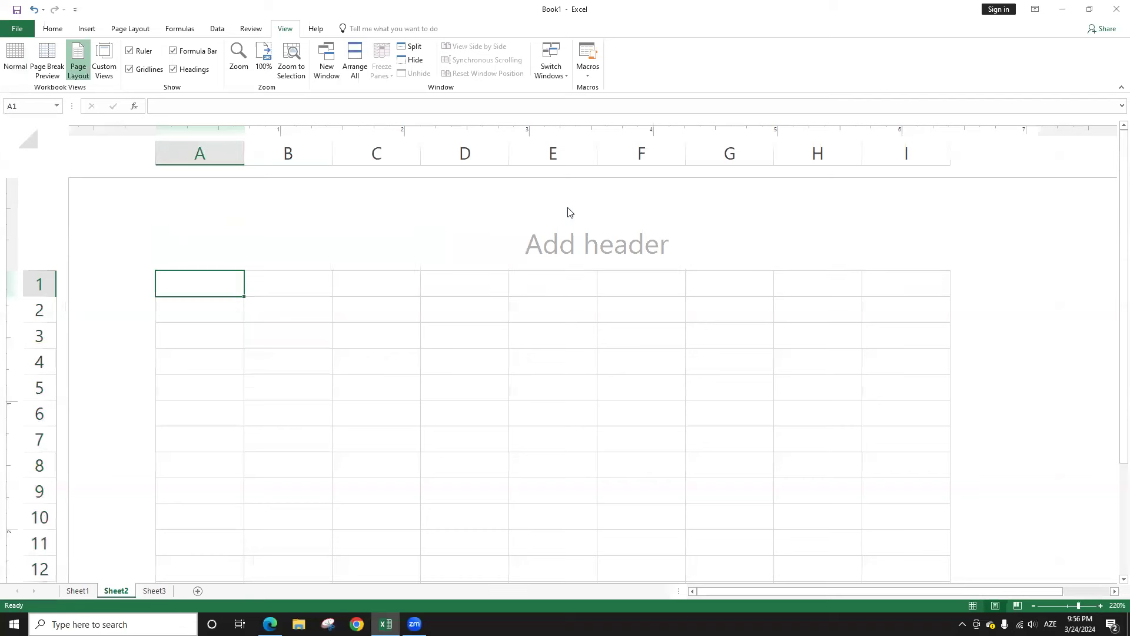
pyautogui.click(579, 241)
pyautogui.write('cdxbcdfgbnfgnfgnfgnfnfnfgnfgncfgmnfnf g')
pyautogui.click(598, 390)
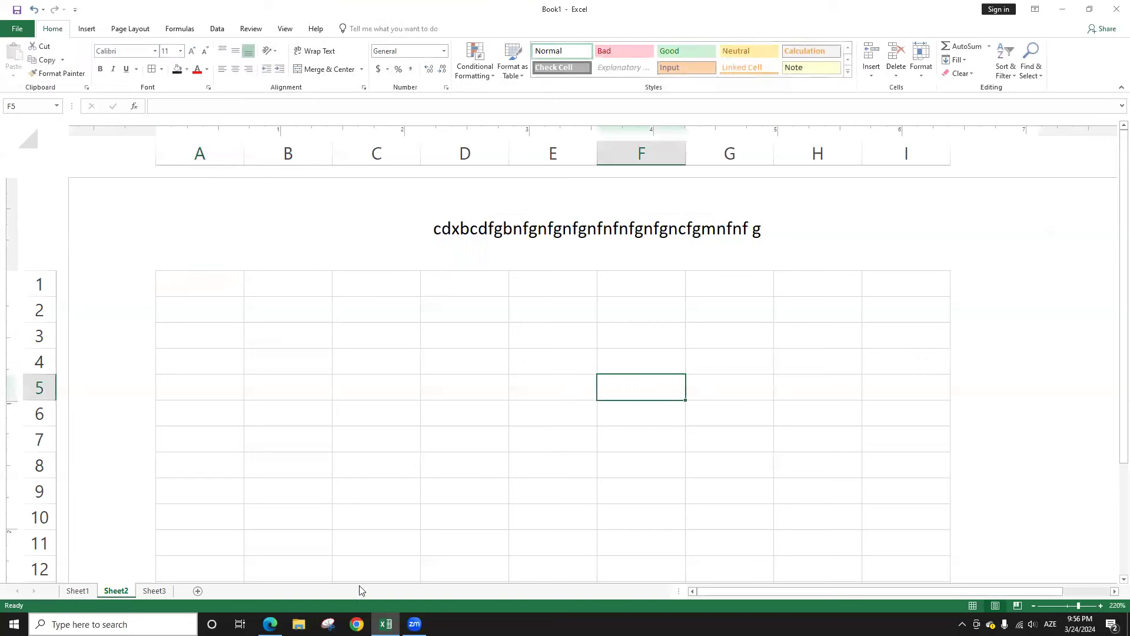
# Select column B and rows 1–2, then return Sheet2 to Normal view.
pyautogui.click(277, 154)
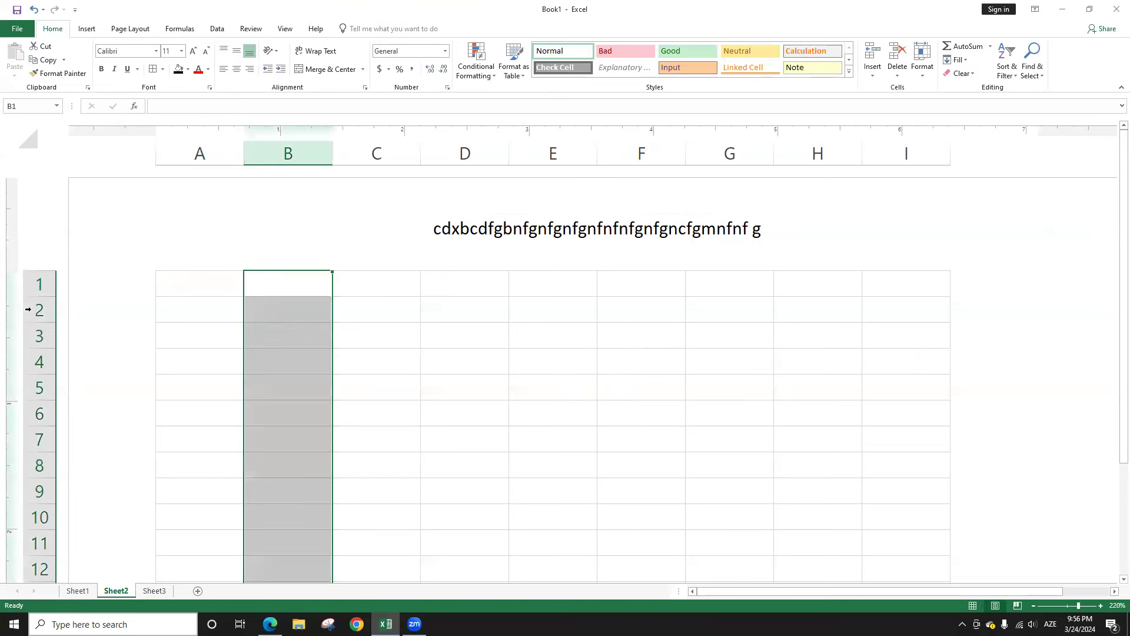
pyautogui.click(39, 284)
pyautogui.click(39, 310)
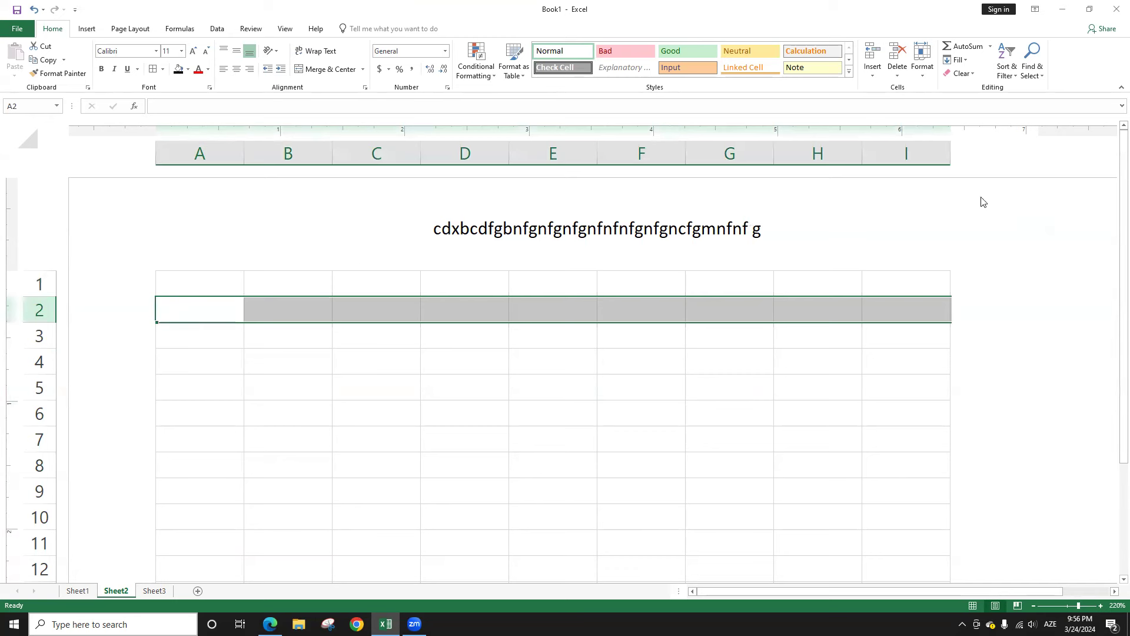
pyautogui.click(285, 29)
pyautogui.click(26, 59)
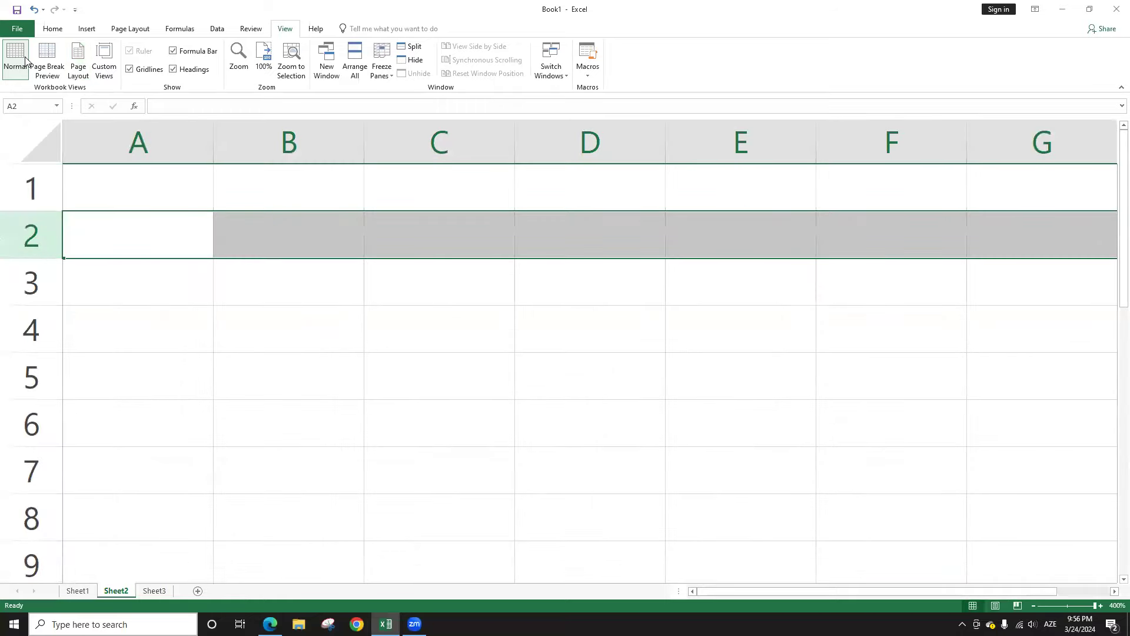
# Type sample text 'th', 'r' and 'rthr' into scattered Sheet2 cells.
pyautogui.click(289, 266)
pyautogui.write('th')
pyautogui.moveTo(138, 424); pyautogui.dragTo(512, 331)
pyautogui.write('r')
pyautogui.moveTo(740, 377); pyautogui.dragTo(691, 423)
pyautogui.write('rthr')
pyautogui.moveTo(439, 377); pyautogui.dragTo(396, 431)
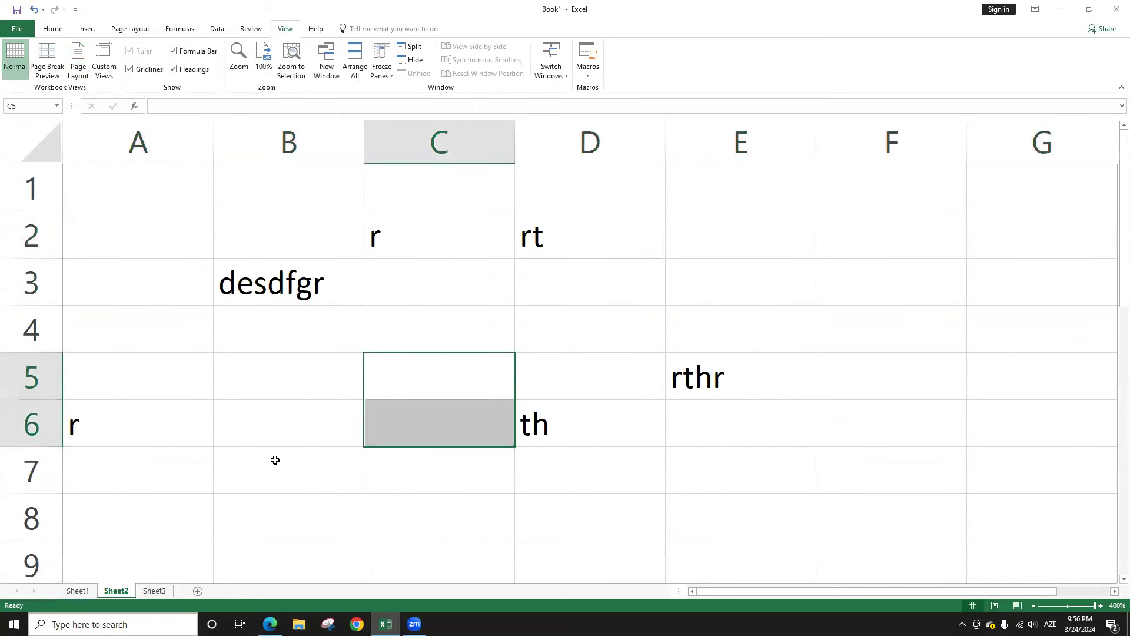
# Enter 'trhrt' in B8 and 'rth' in D8, then reselect B3 and scroll down.
pyautogui.click(275, 506)
pyautogui.write('trhrt')
pyautogui.click(522, 519)
pyautogui.write('rth')
pyautogui.click(314, 301)
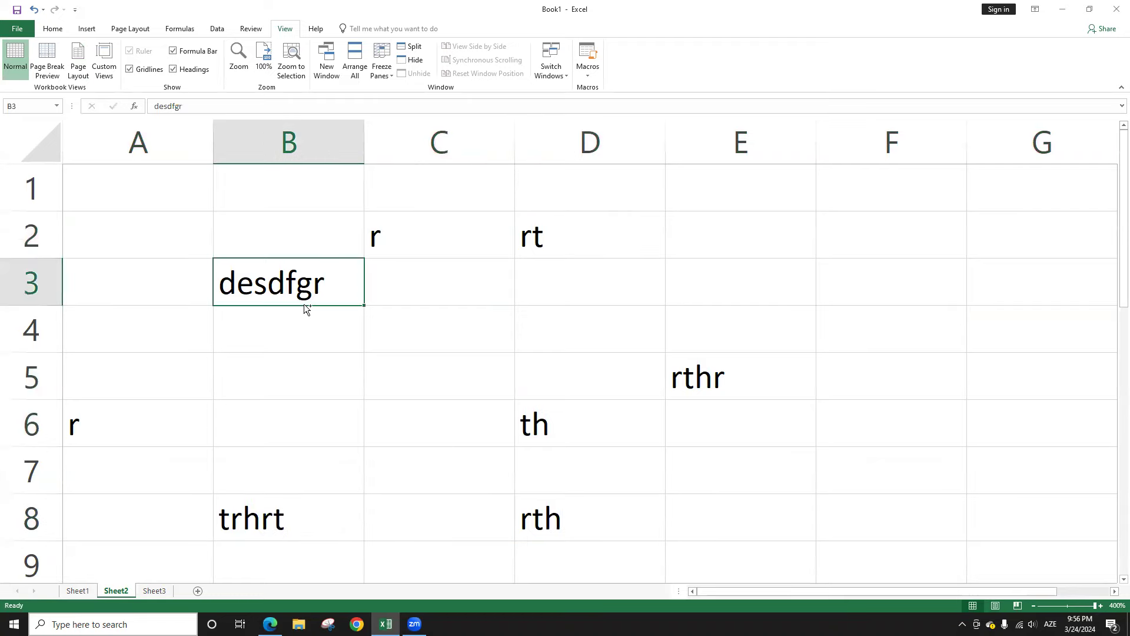
pyautogui.keyDown('ctrl'); pyautogui.scroll(-2, 297, 308); pyautogui.keyUp('ctrl')
pyautogui.keyDown('ctrl'); pyautogui.scroll(-2, 287, 308); pyautogui.keyUp('ctrl')
pyautogui.keyDown('ctrl'); pyautogui.scroll(-1, 284, 307); pyautogui.keyUp('ctrl')
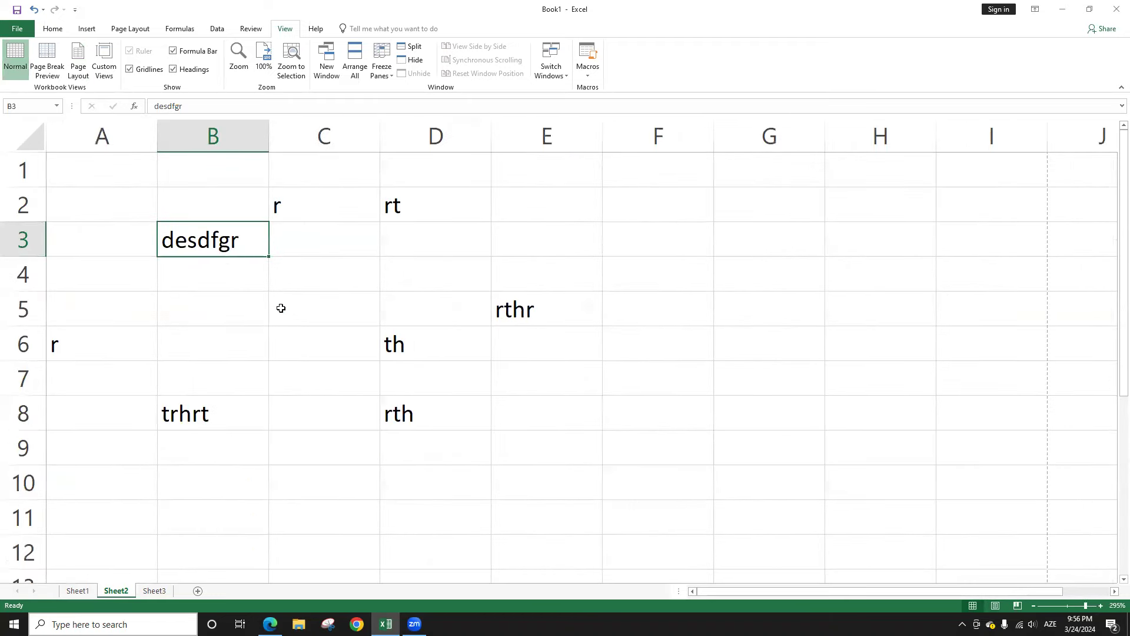
pyautogui.click(47, 59)
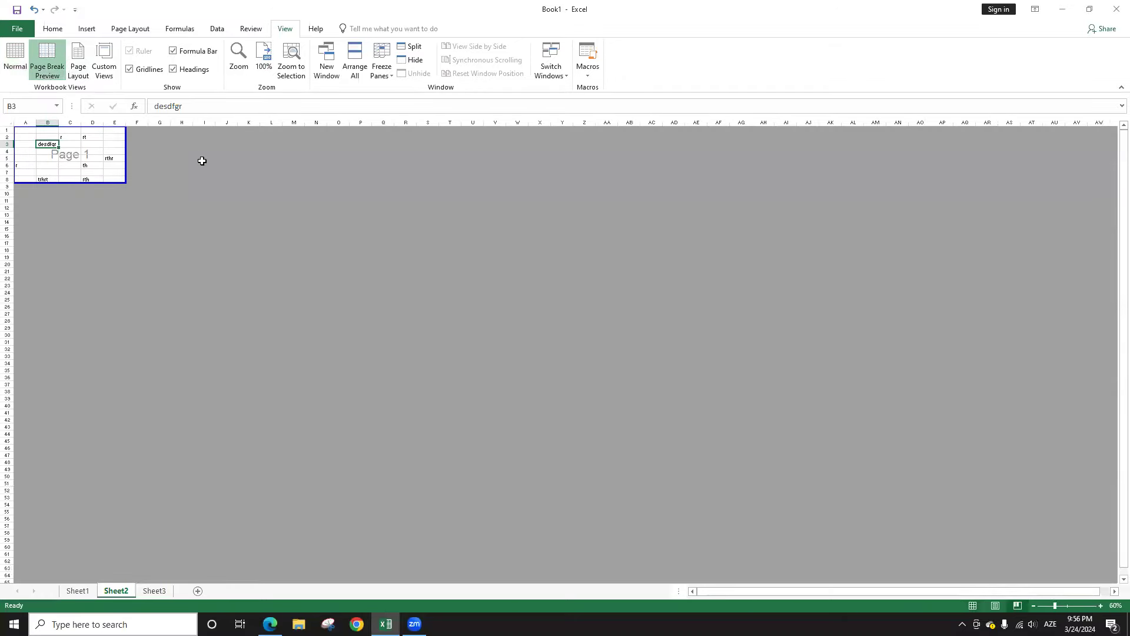
pyautogui.keyDown('ctrl'); pyautogui.scroll(5, 17, 169); pyautogui.keyUp('ctrl')
pyautogui.keyDown('ctrl'); pyautogui.scroll(3, 28, 168); pyautogui.keyUp('ctrl')
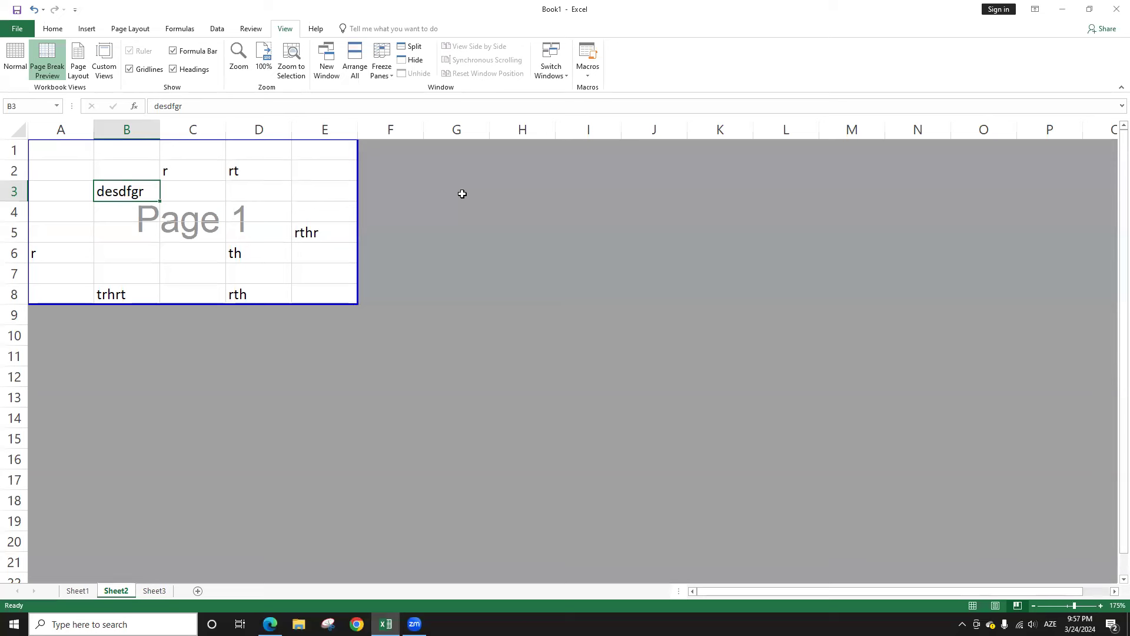
pyautogui.moveTo(128, 213); pyautogui.dragTo(239, 227)
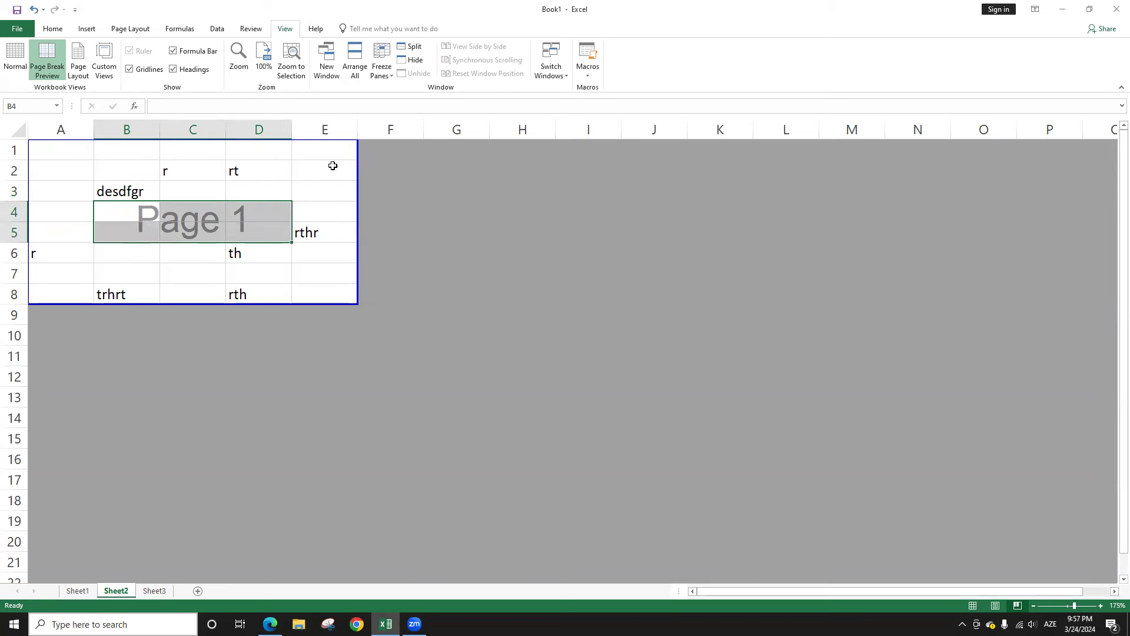
pyautogui.click(583, 247)
pyautogui.write('sdf')
pyautogui.click(648, 312)
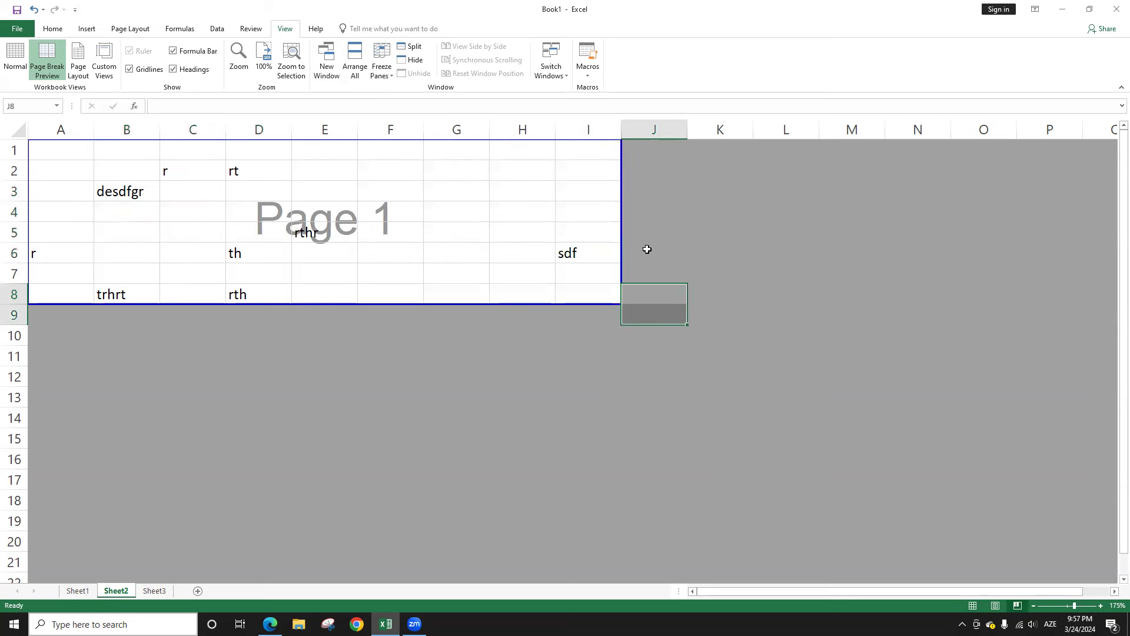
pyautogui.click(991, 243)
pyautogui.write('sdfgsd')
pyautogui.click(984, 418)
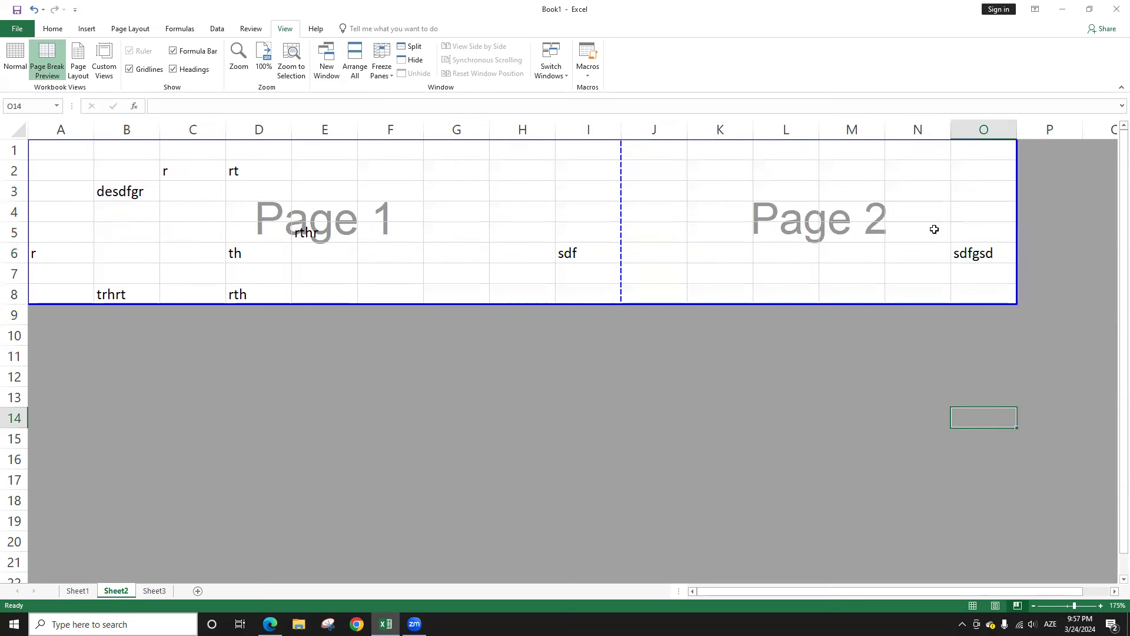
pyautogui.moveTo(630, 154)
pyautogui.mouseDown()
pyautogui.moveTo(678, 251)
pyautogui.moveTo(986, 285)
pyautogui.mouseUp()
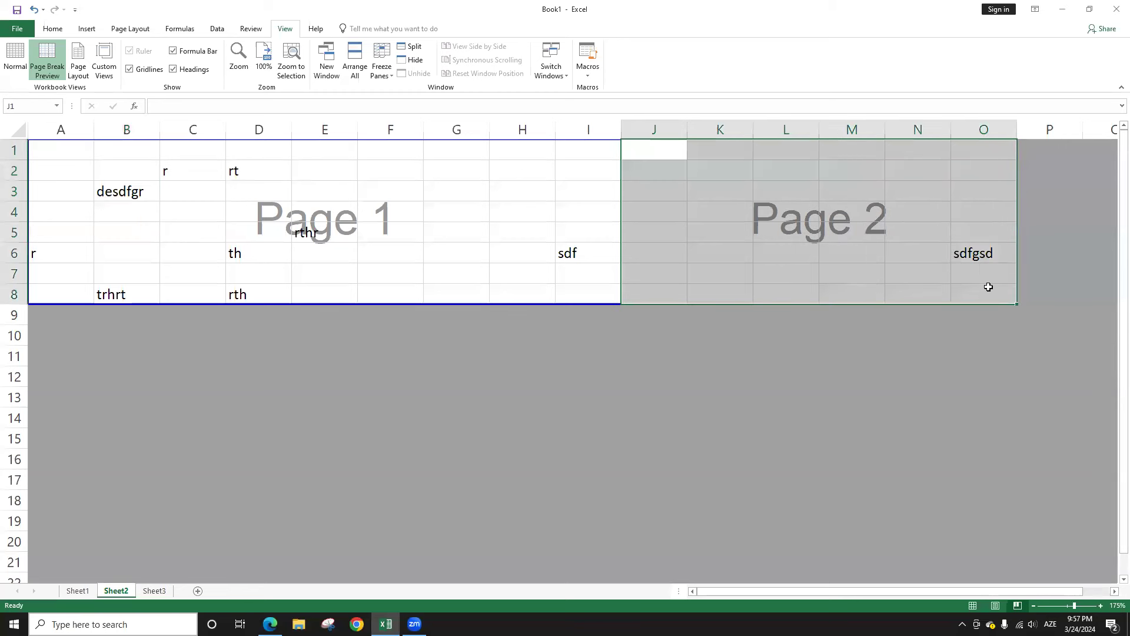
pyautogui.click(919, 293)
pyautogui.click(766, 435)
pyautogui.write('sfds')
pyautogui.click(807, 487)
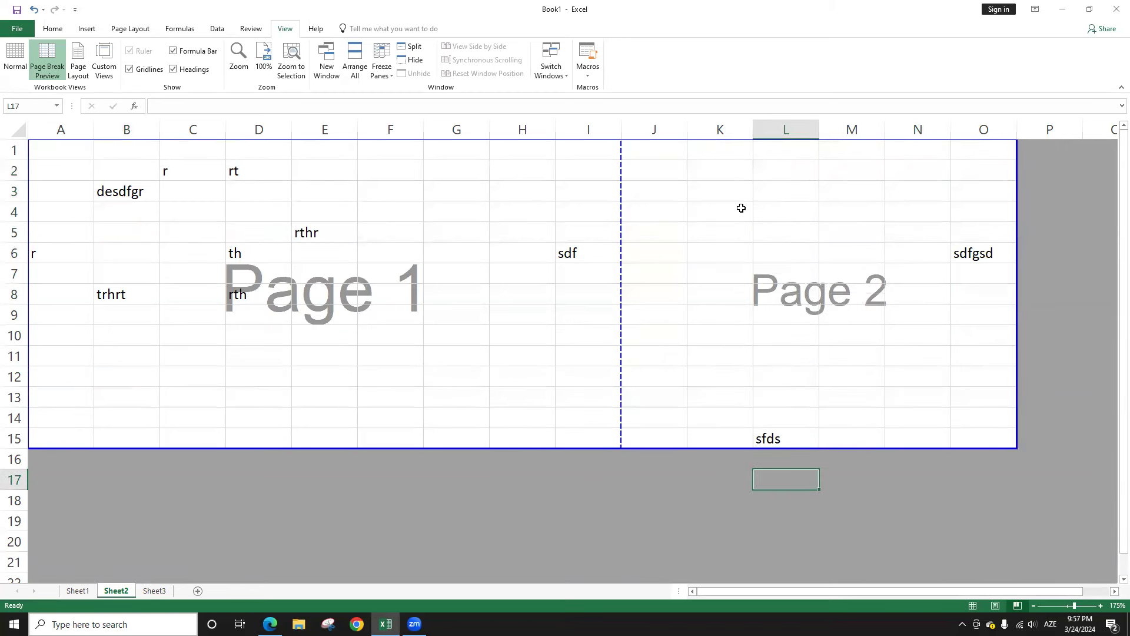
pyautogui.moveTo(740, 206); pyautogui.dragTo(1016, 466)
pyautogui.press('Delete')
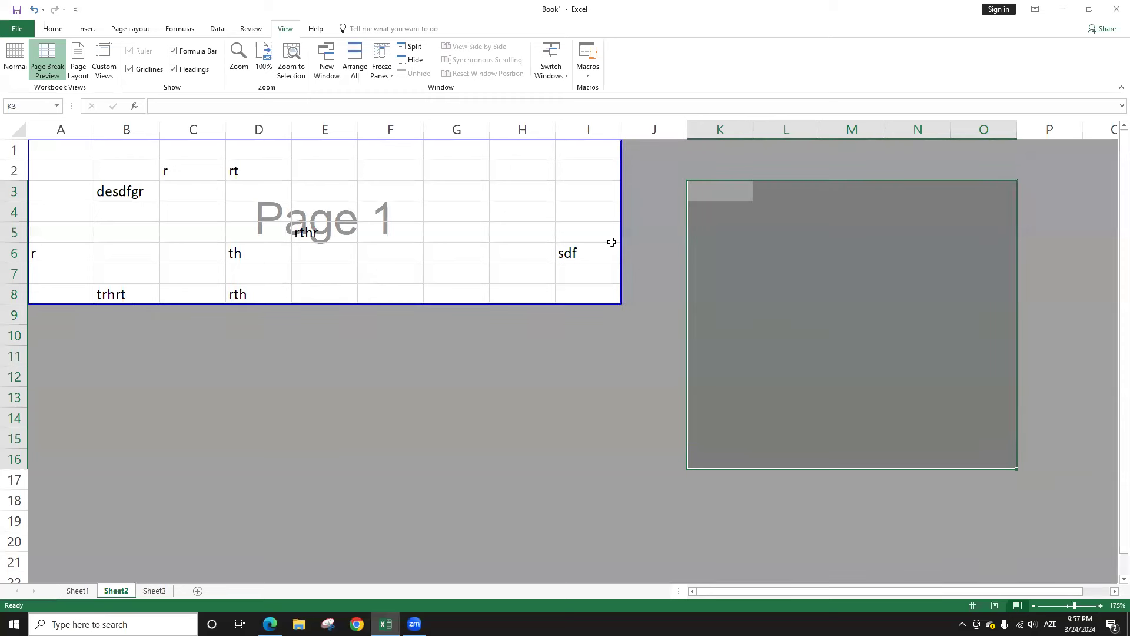
pyautogui.click(568, 253)
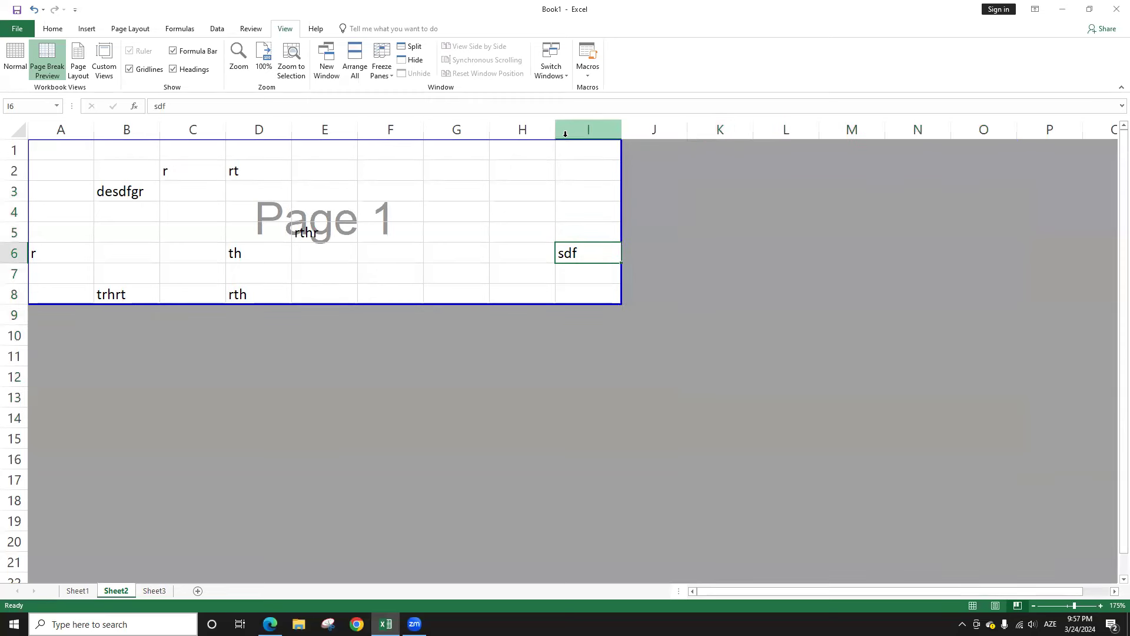
pyautogui.press('Delete')
pyautogui.click(335, 246)
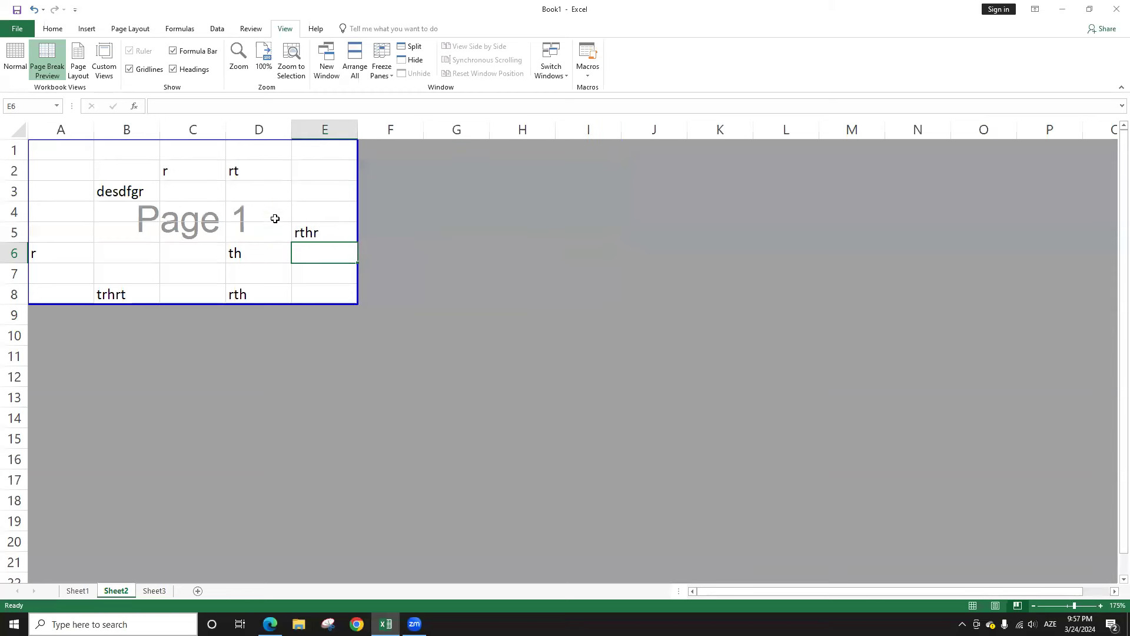
pyautogui.moveTo(323, 171); pyautogui.dragTo(328, 144)
pyautogui.click(325, 127)
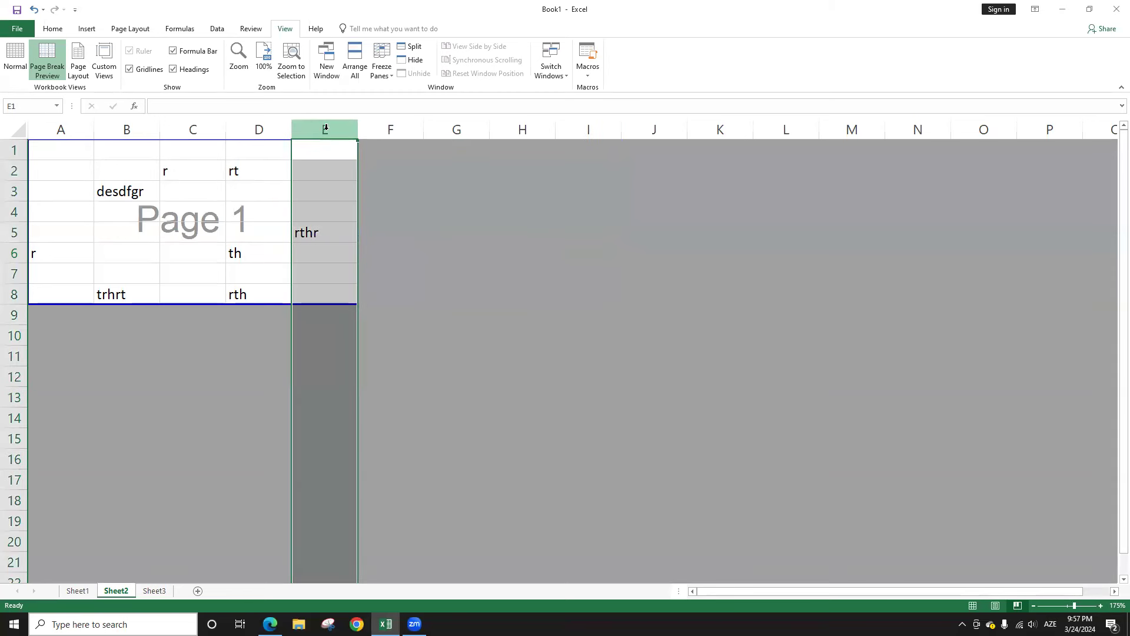
pyautogui.click(9, 296)
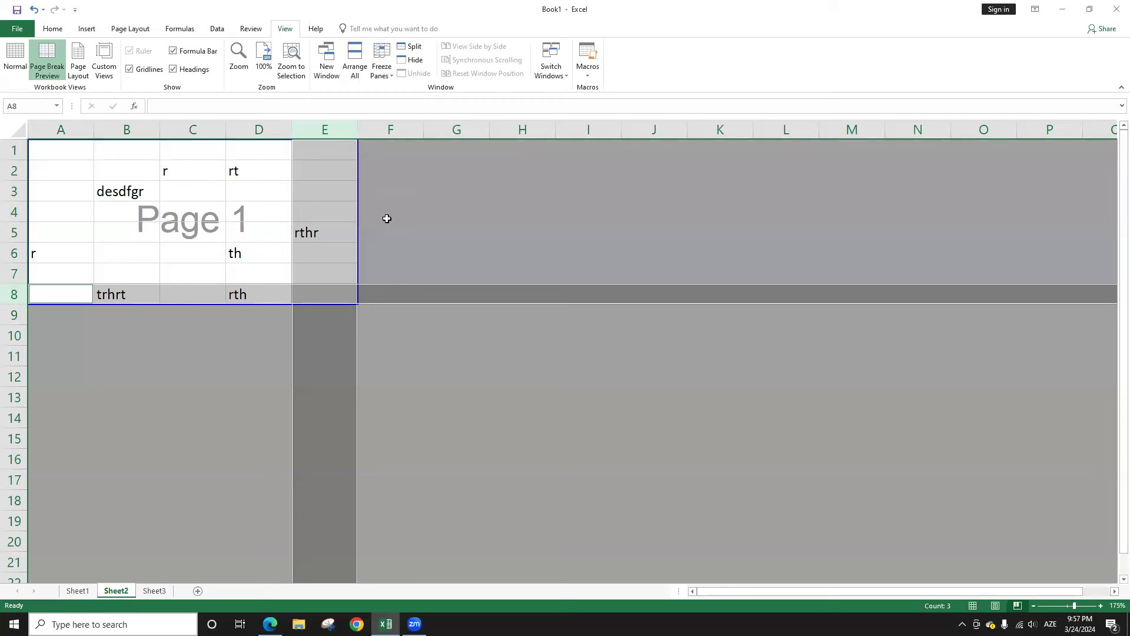
pyautogui.click(559, 268)
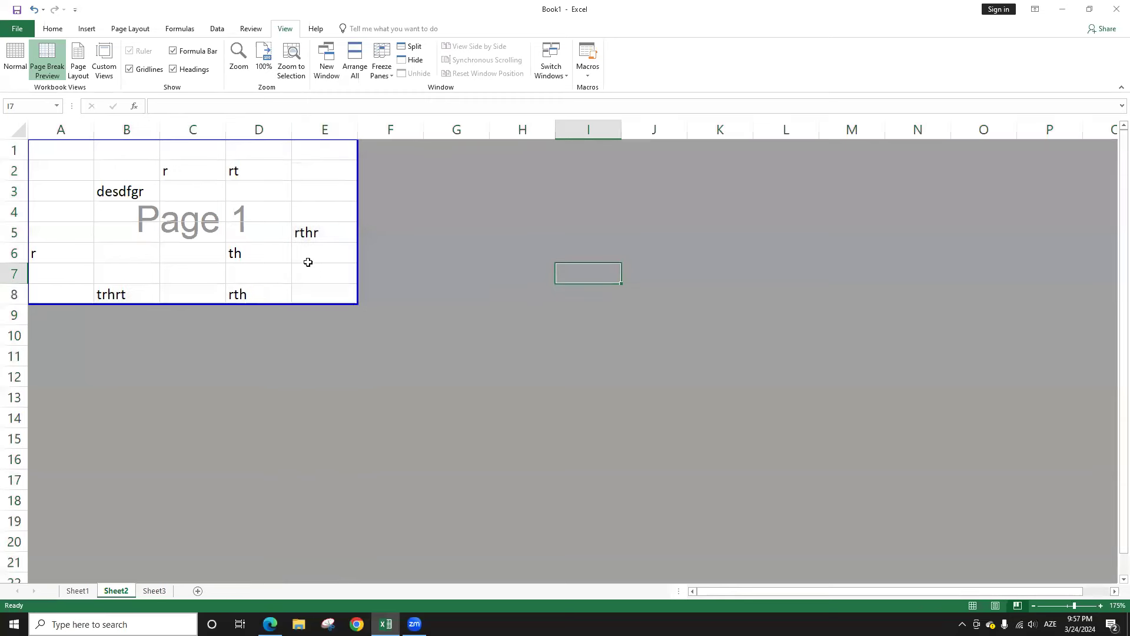
pyautogui.click(294, 232)
pyautogui.click(338, 206)
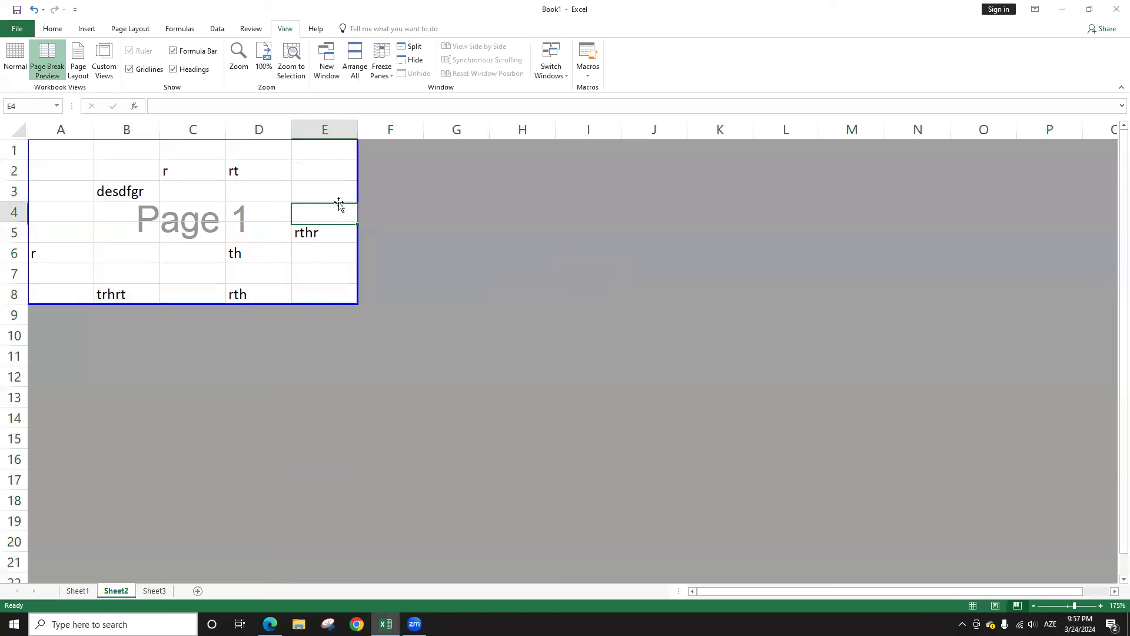
pyautogui.click(105, 52)
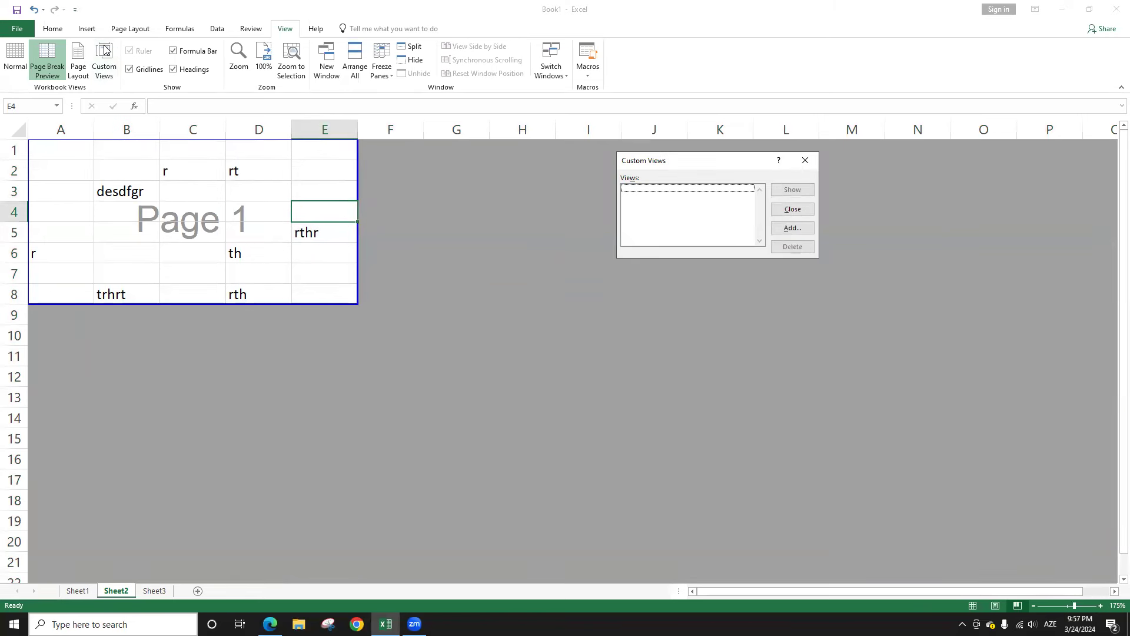
# Close Custom Views, switch Sheet2 back to Normal view, and select B1.
pyautogui.press('Escape')
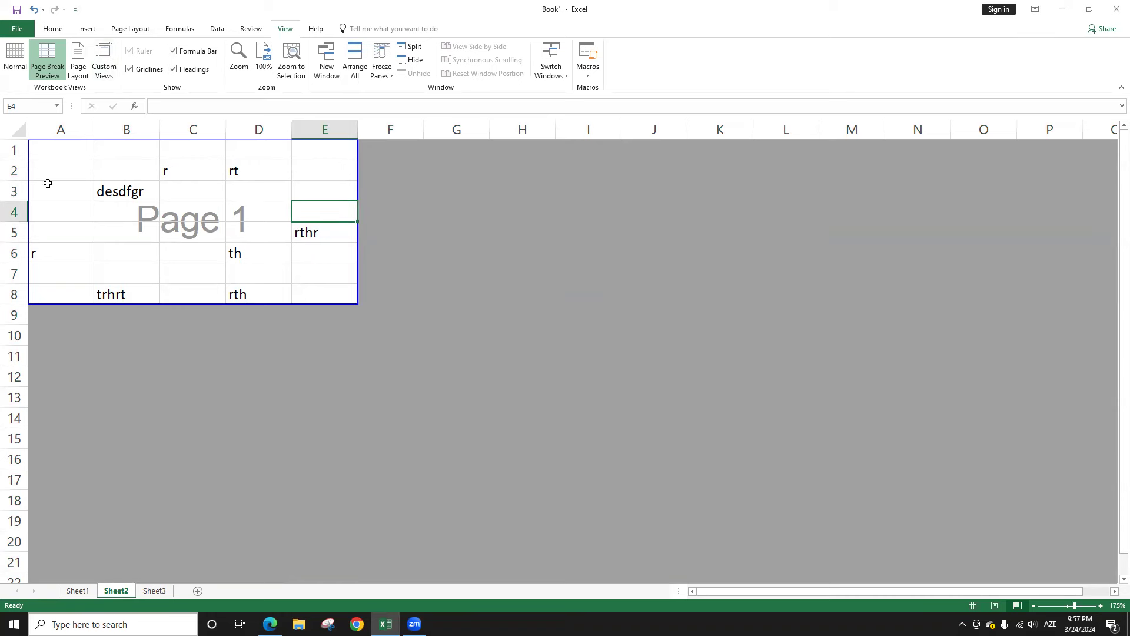
pyautogui.click(15, 58)
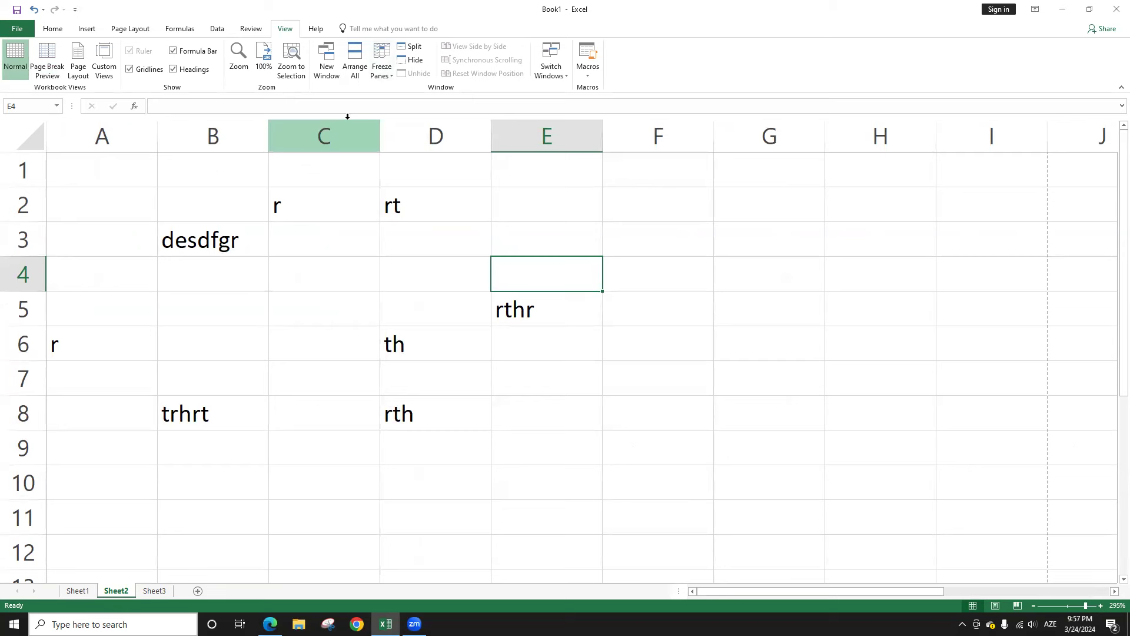
pyautogui.click(230, 155)
# Look at the Home tab's Fill options, then scroll Sheet2 down toward row 29.
pyautogui.hotkey('alt', 'h')
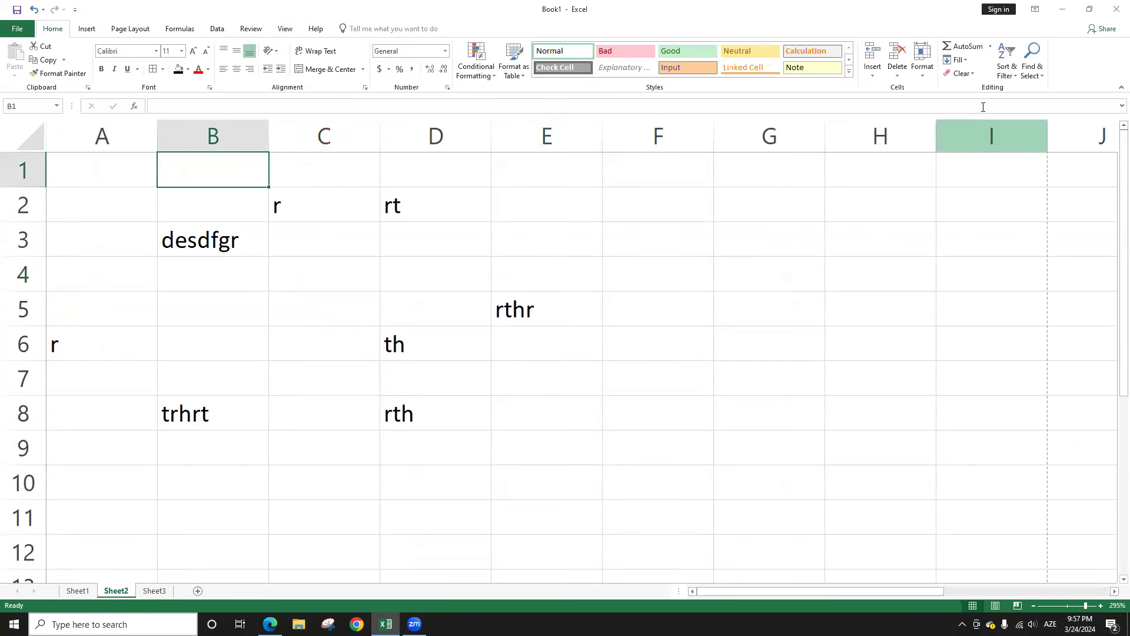
pyautogui.click(958, 59)
pyautogui.click(706, 251)
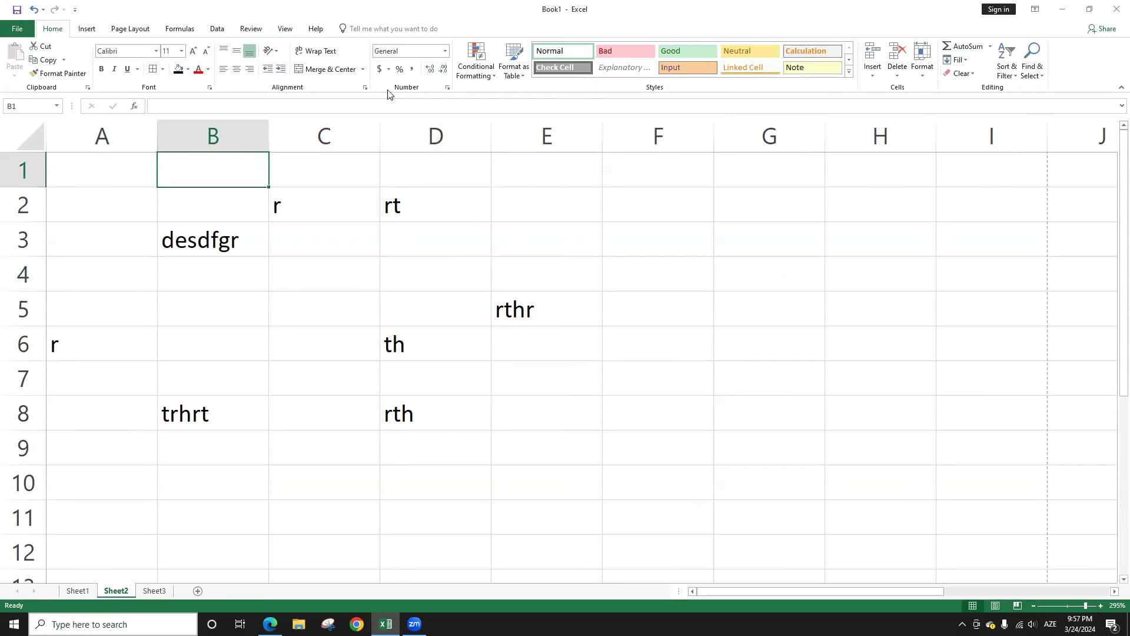
pyautogui.click(285, 31)
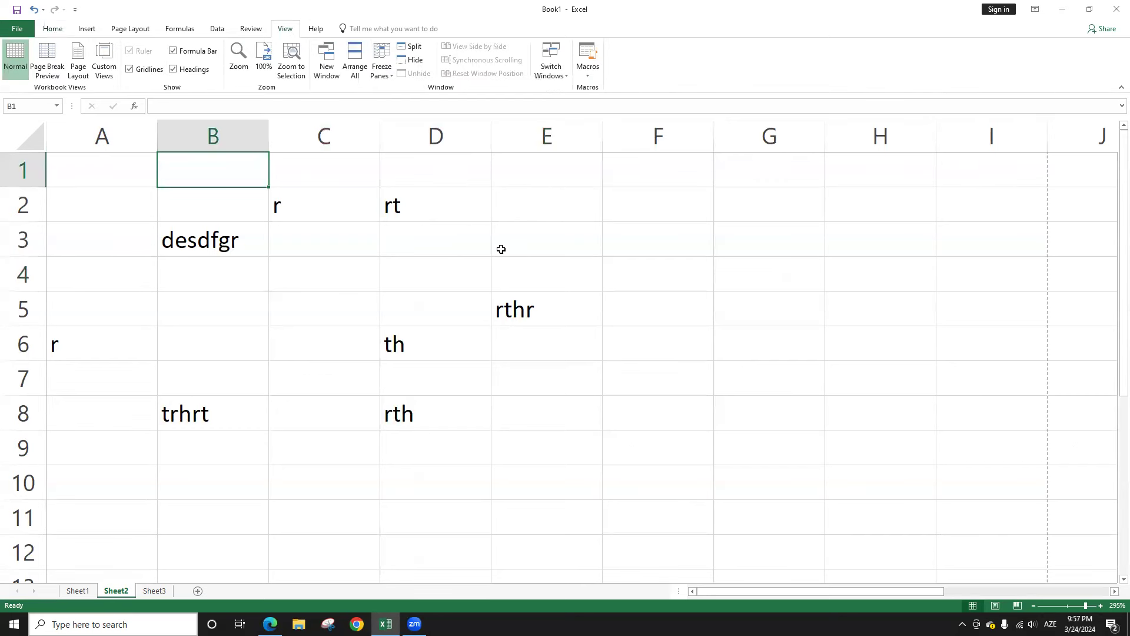
pyautogui.scroll(-8, 341, 290)
pyautogui.scroll(-1, 346, 229)
# Type the headers ad, soyad, ata adı, maaş and yaş across C29:G29.
pyautogui.click(343, 214)
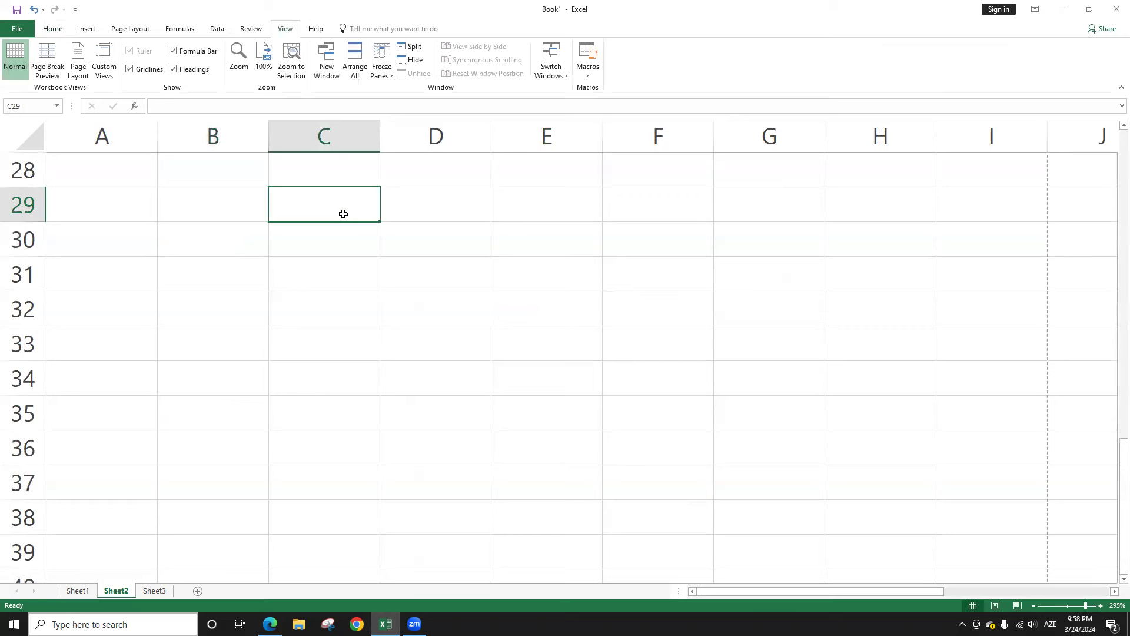
pyautogui.write('ad')
pyautogui.press('Tab')
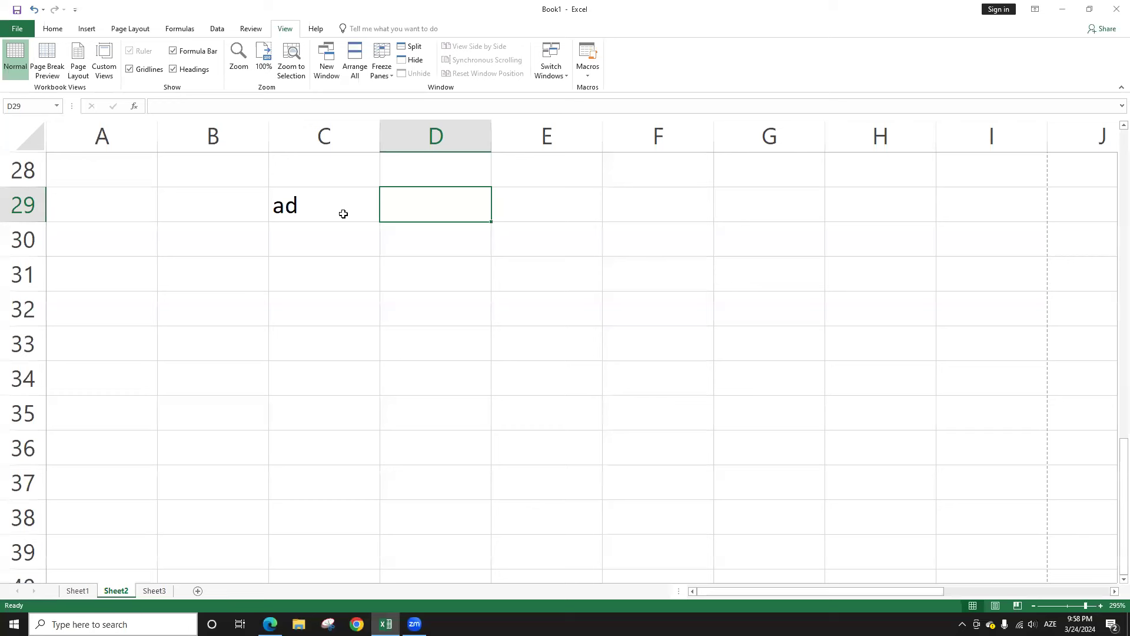
pyautogui.write('yaş')
pyautogui.press('BackSpace')
pyautogui.press('BackSpace')
pyautogui.press('BackSpace')
pyautogui.write('soyad')
pyautogui.press('Tab')
pyautogui.write('ata adı')
pyautogui.press('Tab')
pyautogui.write('m')
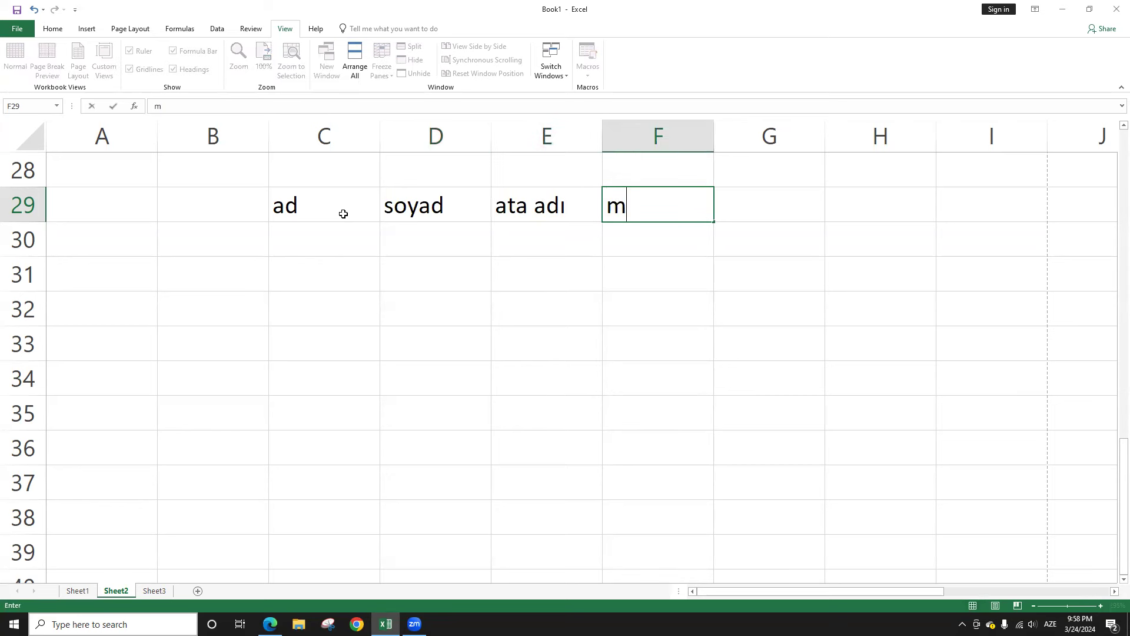
pyautogui.write('aaş')
pyautogui.press('Tab')
pyautogui.write('yaş')
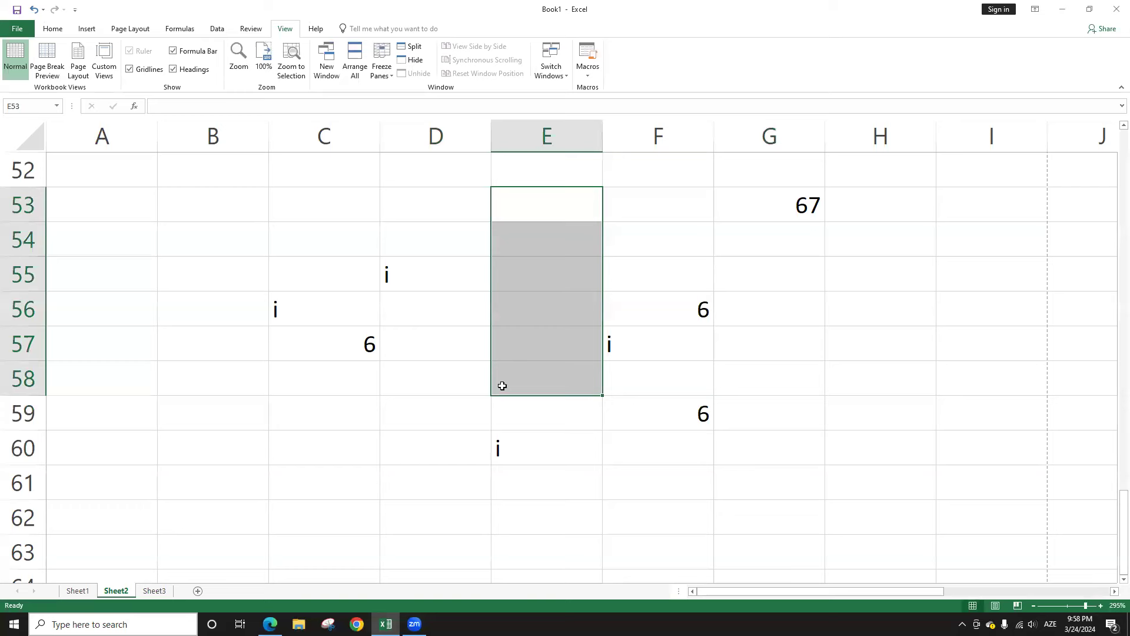
# Scroll around Sheet2 to find the ad, soyad, ata adı, maaş, yaş header row at row 29.
pyautogui.scroll(-1, 511, 348)
pyautogui.scroll(3, 514, 379)
pyautogui.scroll(-3, 514, 378)
pyautogui.scroll(-1, 411, 247)
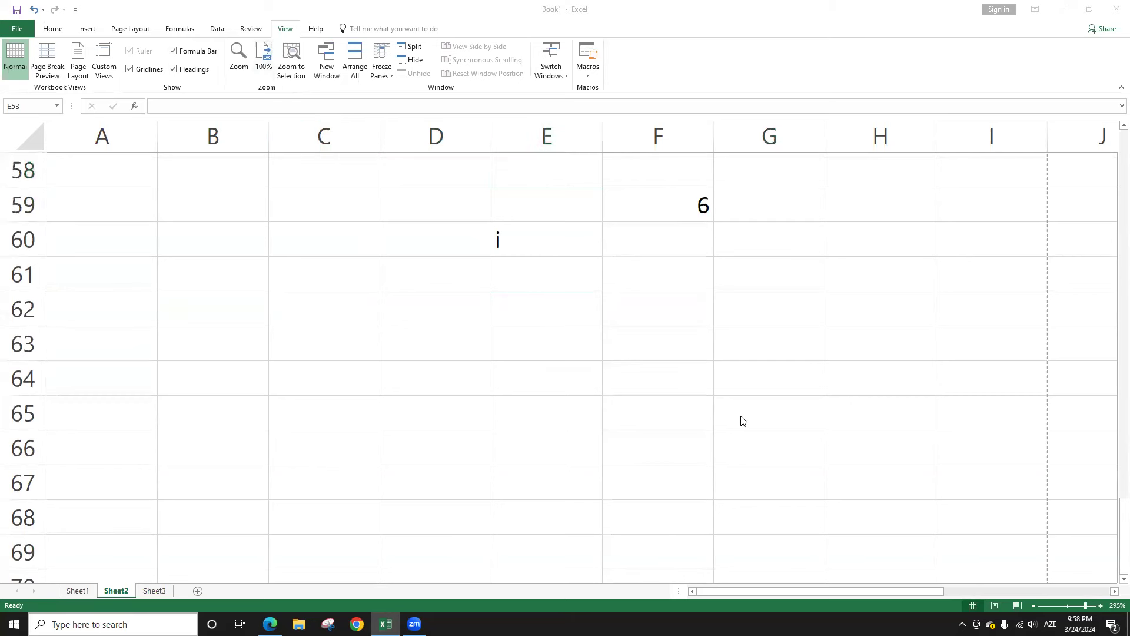
pyautogui.scroll(-4, 537, 312)
pyautogui.scroll(4, 537, 312)
pyautogui.scroll(2, 537, 313)
pyautogui.moveTo(880, 204); pyautogui.dragTo(880, 378)
pyautogui.moveTo(991, 204); pyautogui.dragTo(1047, 381)
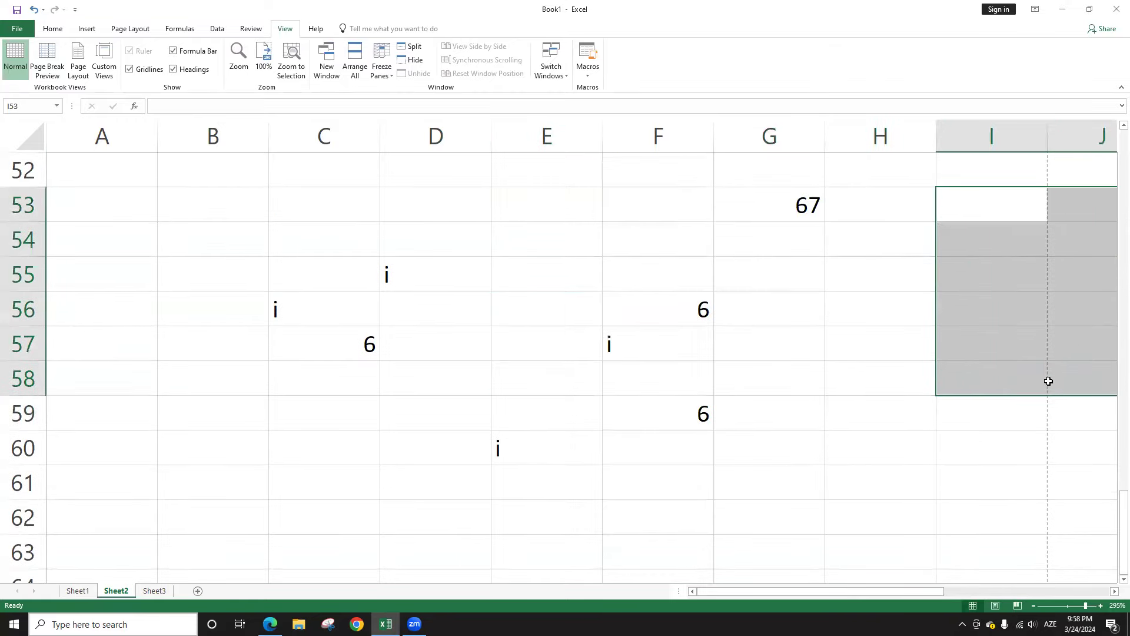
pyautogui.scroll(2, 661, 417)
pyautogui.scroll(4, 661, 418)
pyautogui.scroll(1, 659, 416)
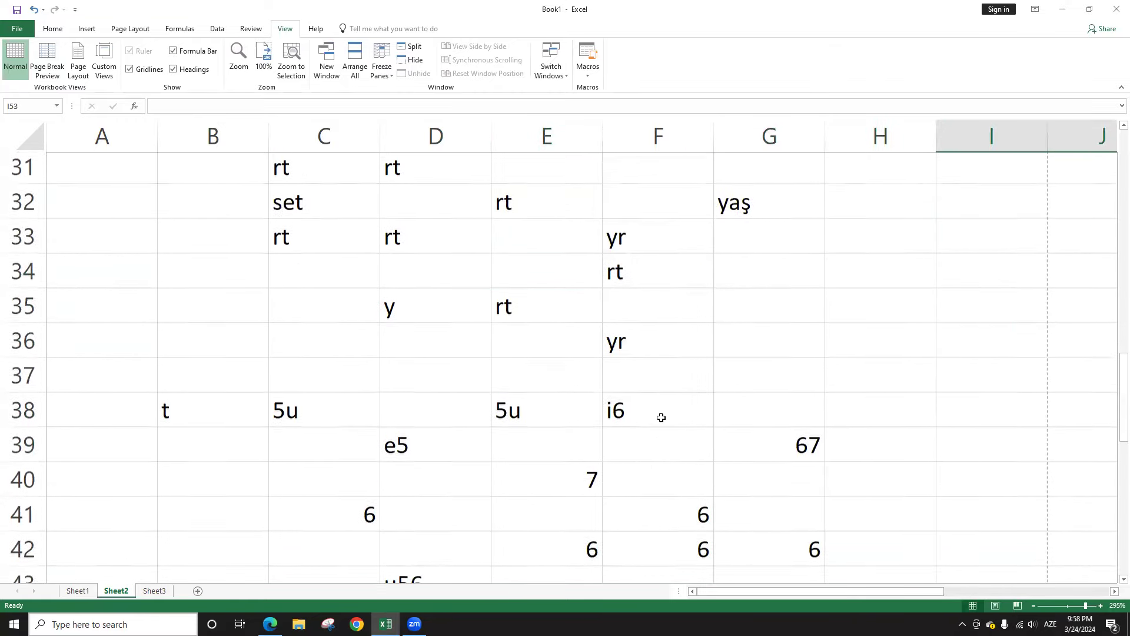
pyautogui.scroll(2, 659, 416)
pyautogui.scroll(1, 656, 415)
pyautogui.scroll(-1, 507, 336)
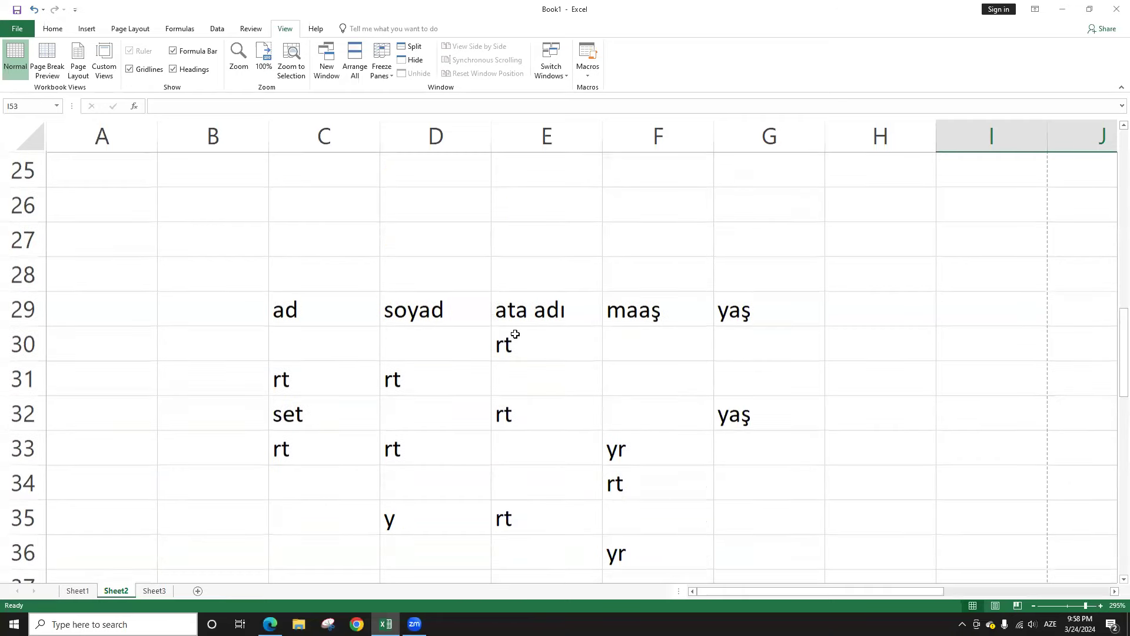
pyautogui.moveTo(284, 302); pyautogui.dragTo(905, 302)
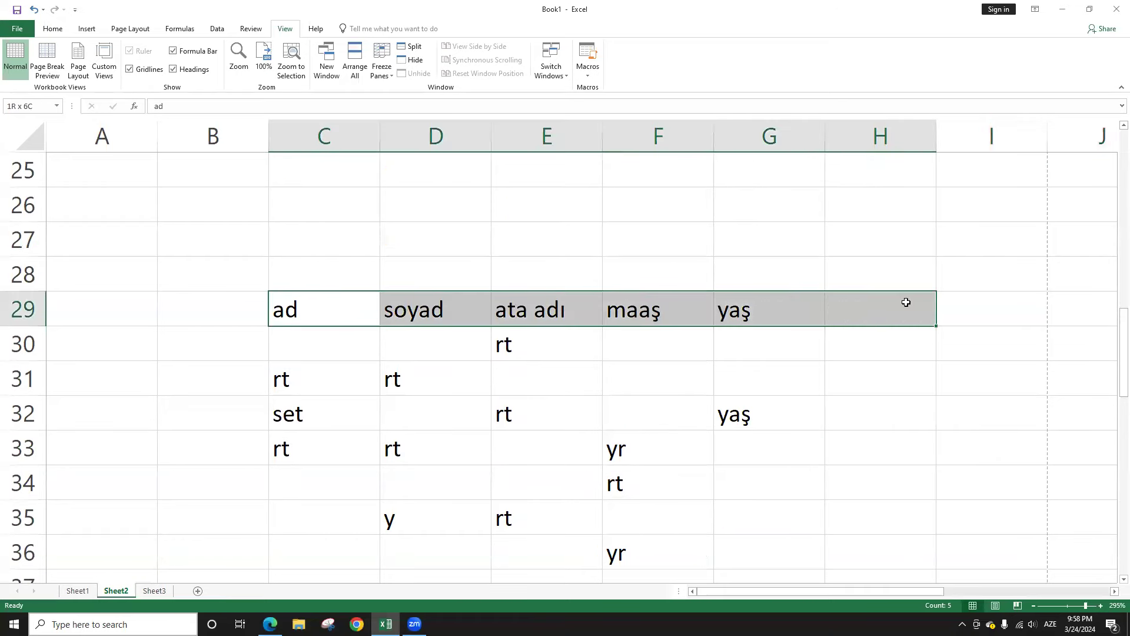
# Select cell C30 as the freeze corner and bring up the Freeze Panes options.
pyautogui.click(316, 323)
pyautogui.click(319, 329)
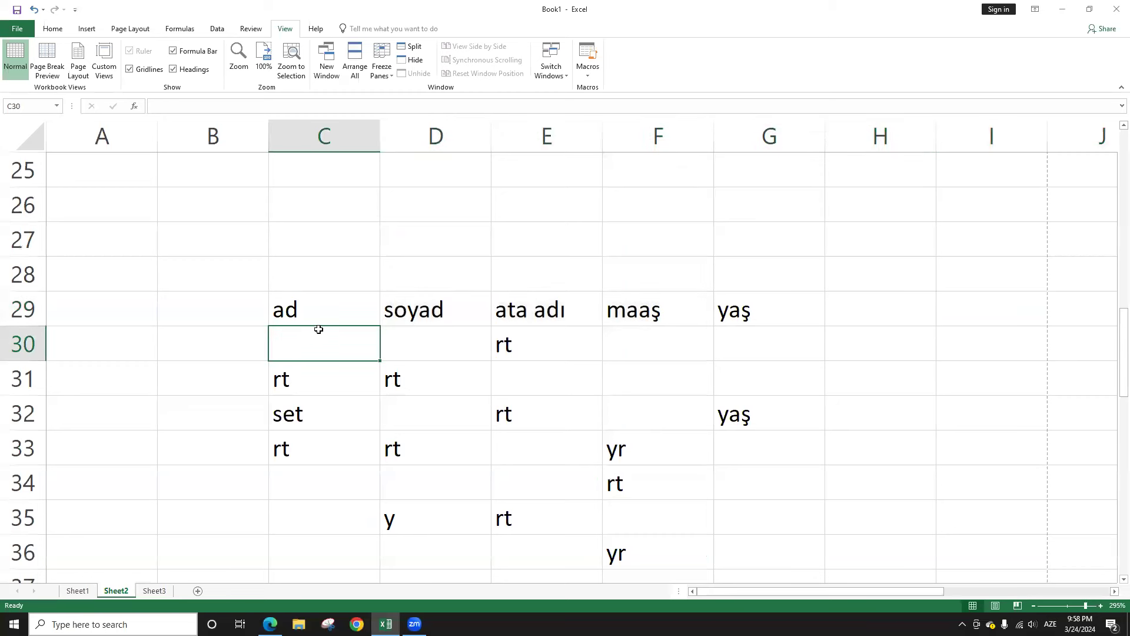
pyautogui.click(316, 318)
pyautogui.click(318, 335)
pyautogui.click(381, 66)
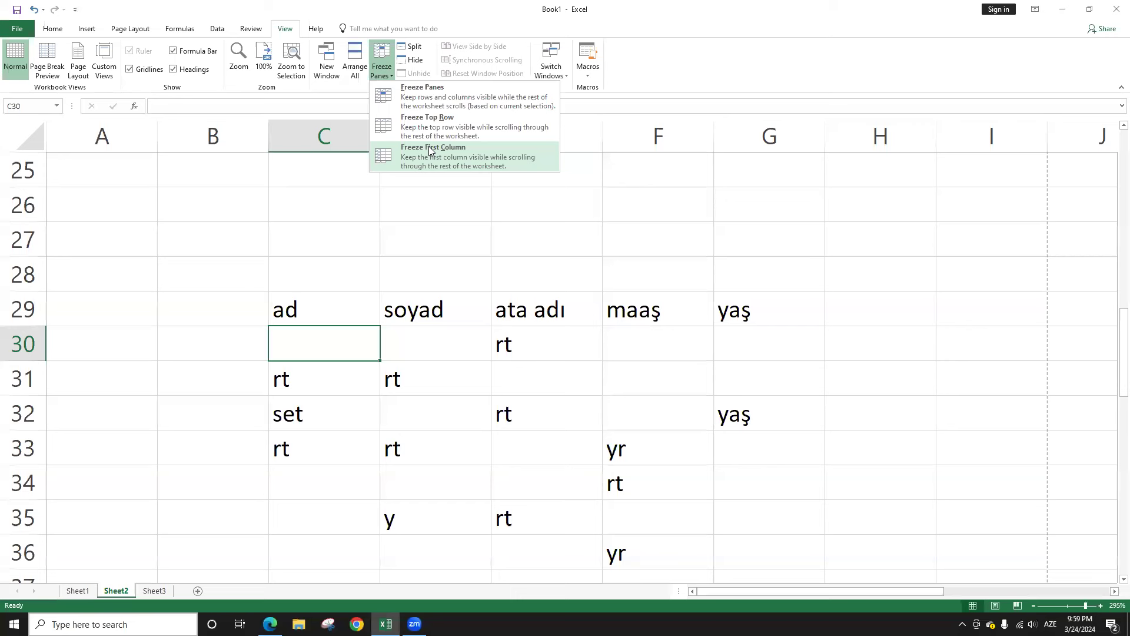
# Freeze panes at C30 so rows 1–29 and columns A–B stay fixed.
pyautogui.click(406, 97)
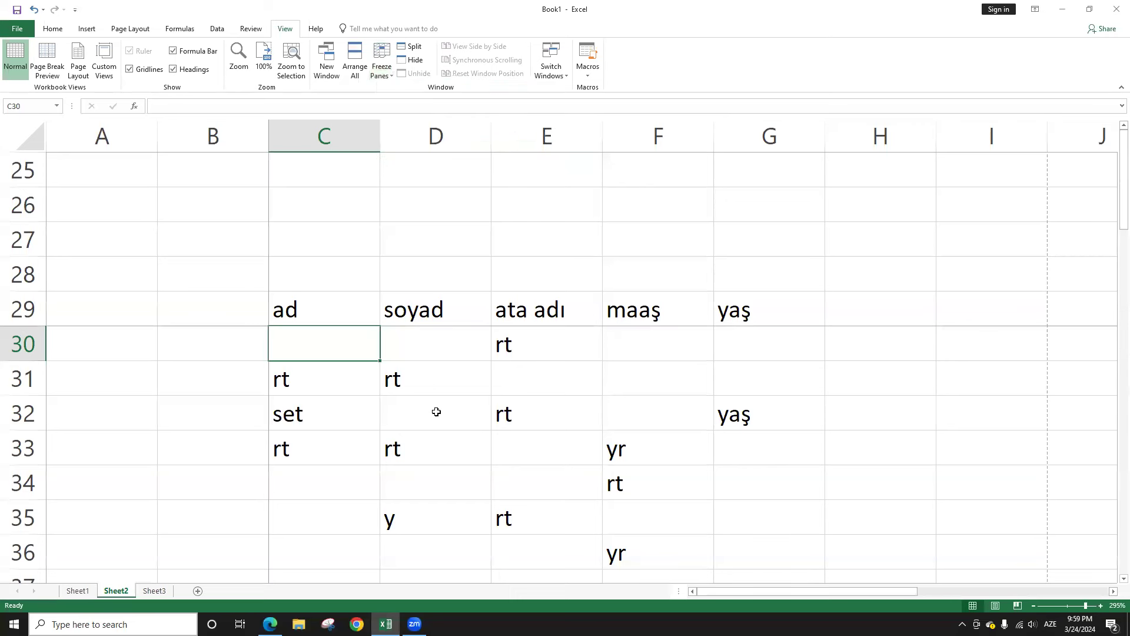
pyautogui.click(473, 440)
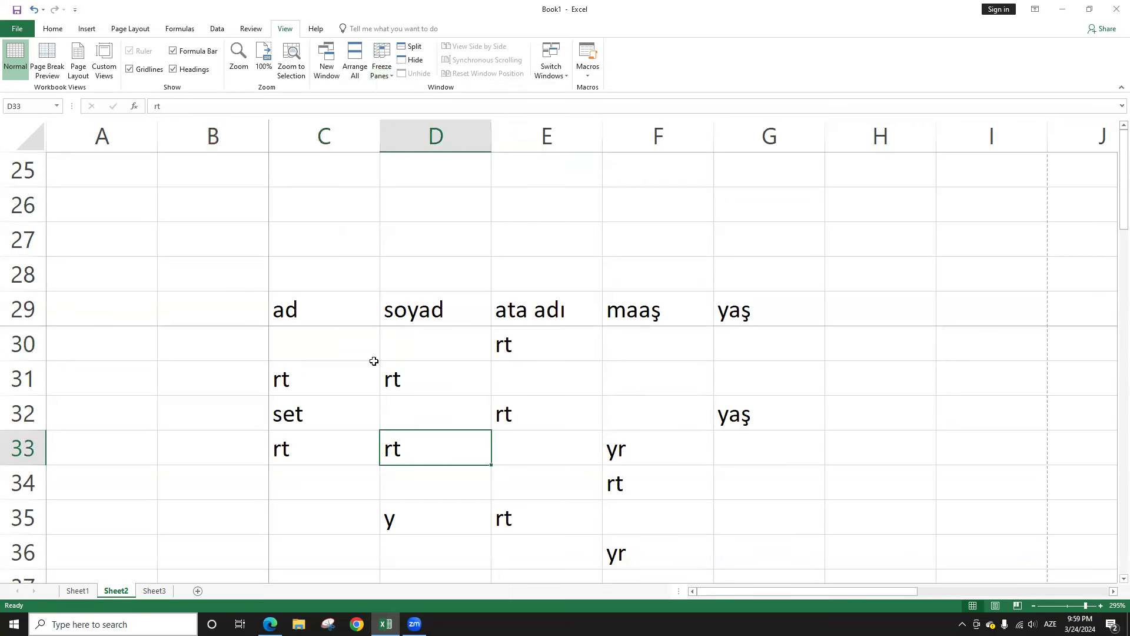
pyautogui.click(330, 351)
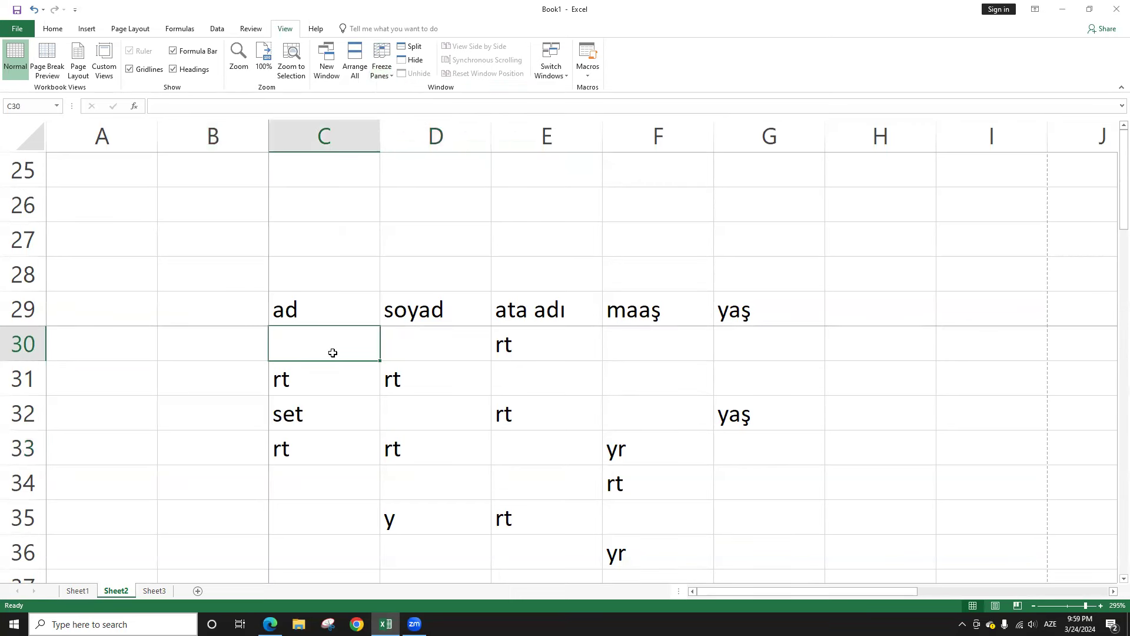
pyautogui.scroll(-1, 333, 353)
pyautogui.scroll(-1, 332, 353)
# Scroll Sheet2 up and down to confirm header row 29 stays in place.
pyautogui.moveTo(304, 309); pyautogui.dragTo(797, 318)
pyautogui.scroll(-1, 336, 369)
pyautogui.scroll(-2, 336, 369)
pyautogui.scroll(-1, 336, 369)
pyautogui.scroll(-2, 336, 368)
pyautogui.scroll(-3, 335, 366)
pyautogui.scroll(3, 333, 365)
pyautogui.scroll(5, 334, 365)
pyautogui.scroll(-3, 330, 362)
pyautogui.scroll(1, 328, 361)
pyautogui.click(329, 370)
pyautogui.scroll(-1, 330, 414)
pyautogui.scroll(-2, 330, 414)
pyautogui.scroll(4, 330, 413)
pyautogui.scroll(-7, 329, 412)
pyautogui.scroll(4, 329, 410)
pyautogui.scroll(3, 330, 401)
pyautogui.scroll(4, 333, 393)
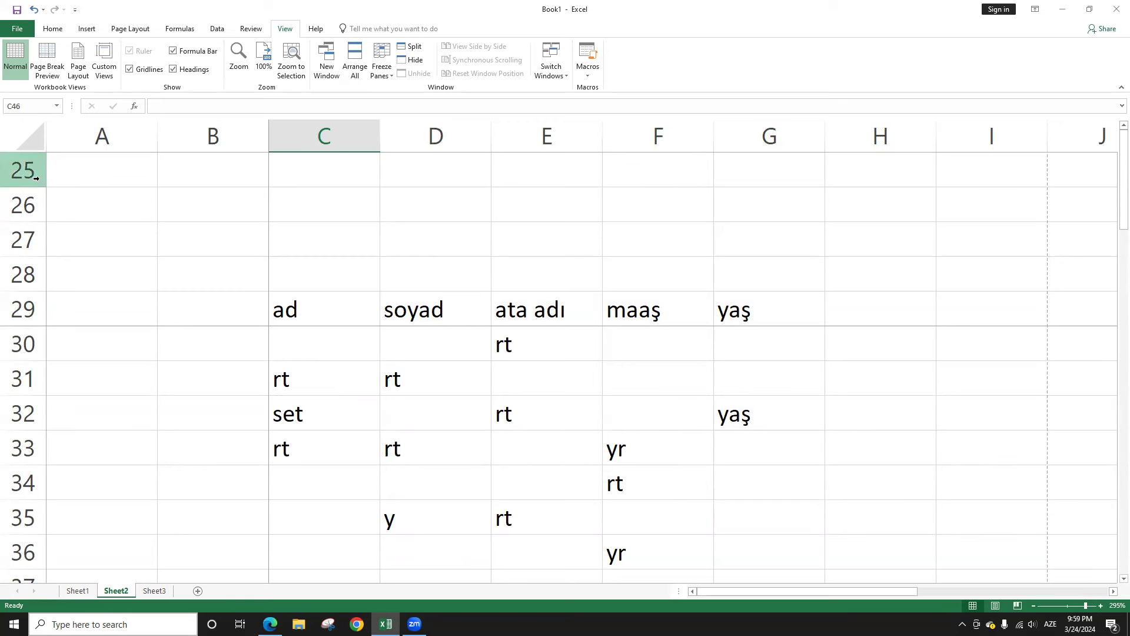
pyautogui.click(382, 62)
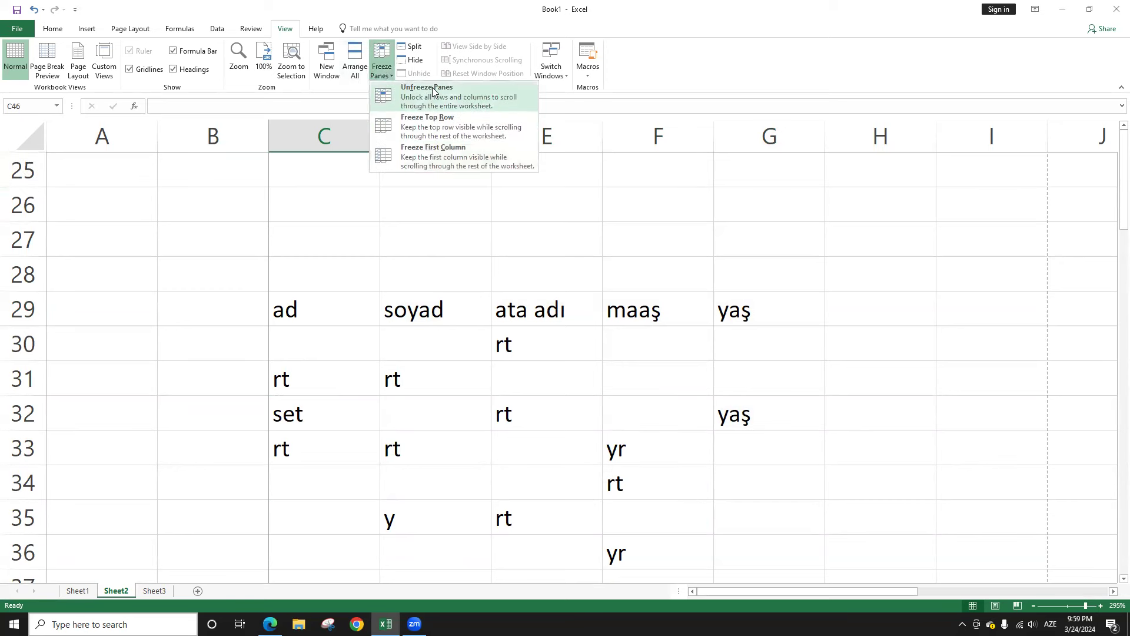
# Choose Unfreeze Panes, glance at the Help tab, then scroll Sheet2 back to the top.
pyautogui.click(427, 95)
pyautogui.click(390, 370)
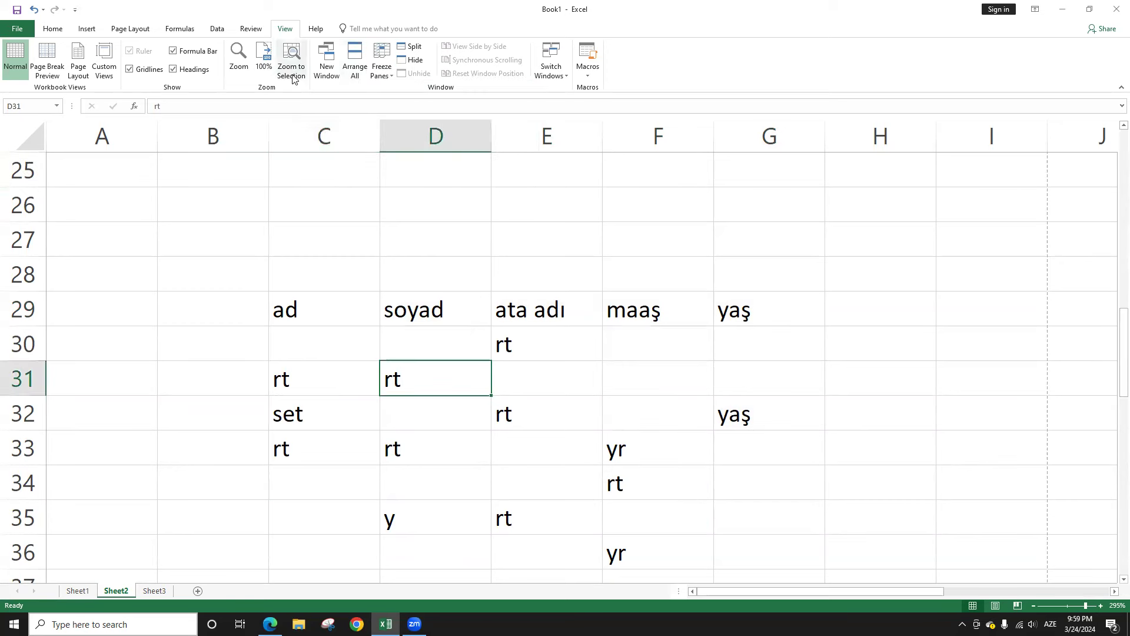
pyautogui.click(312, 33)
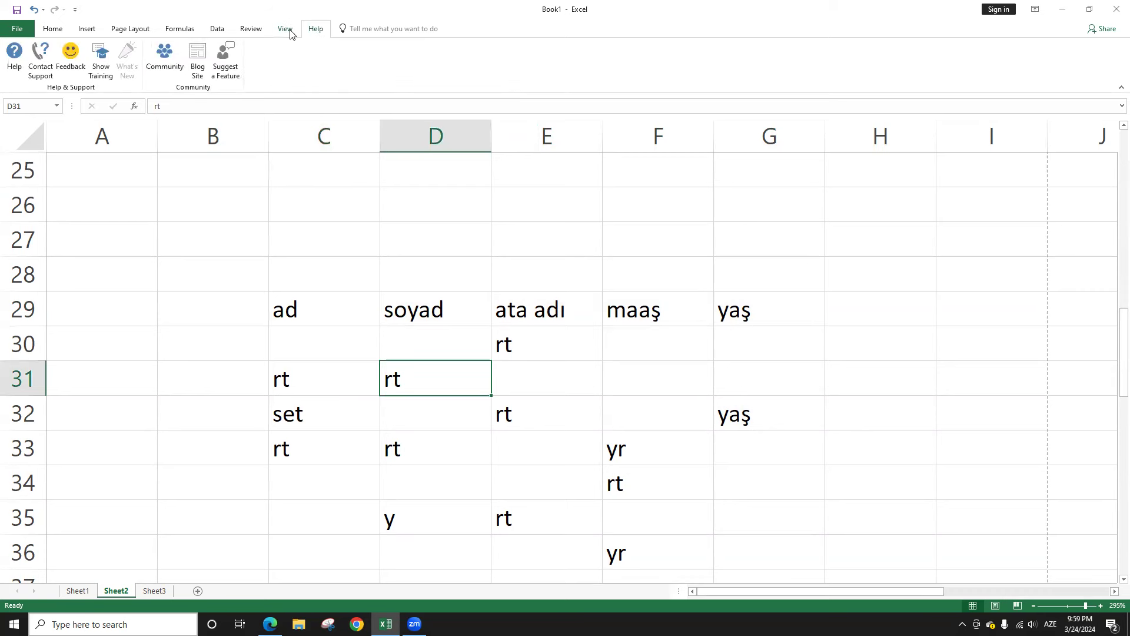
pyautogui.click(285, 29)
pyautogui.click(394, 234)
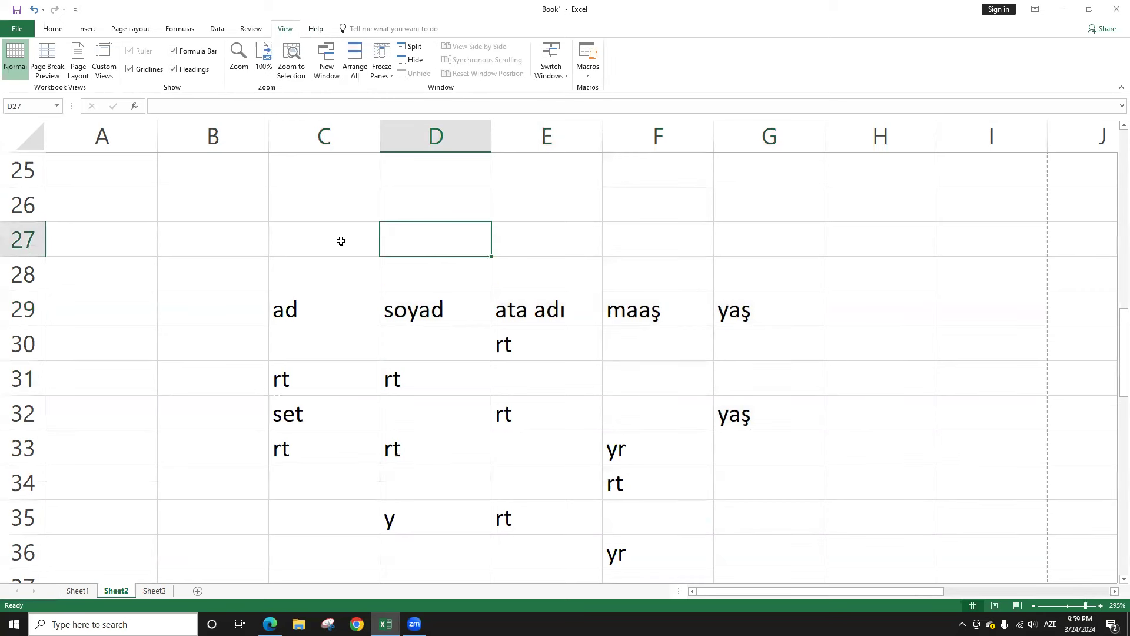
pyautogui.scroll(8, 341, 241)
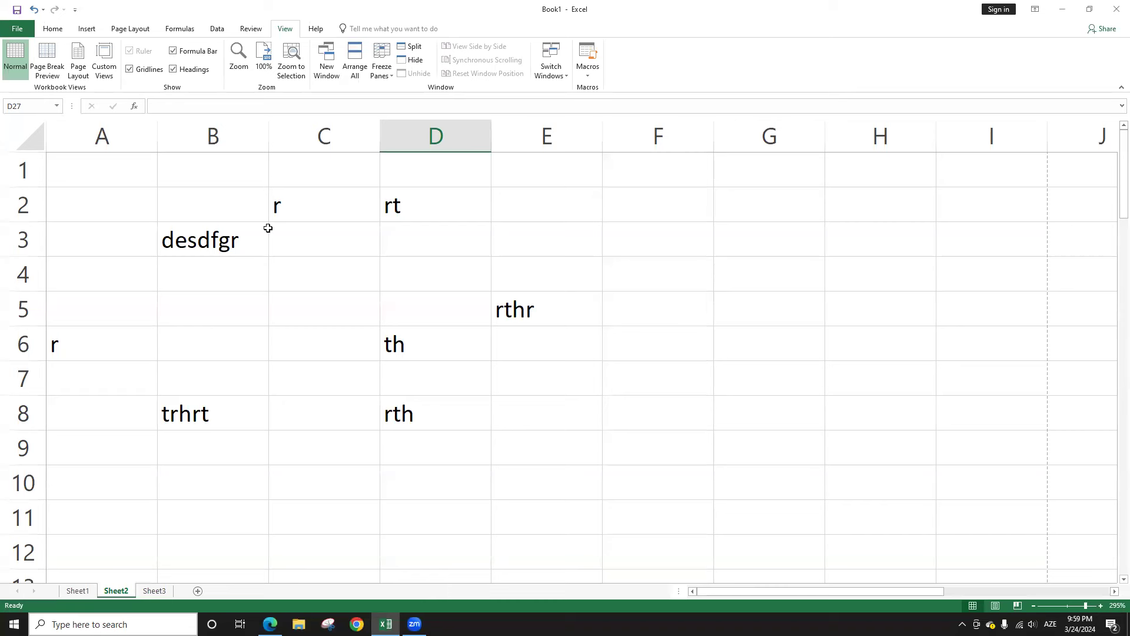
# Enter 15 in cell B104.
pyautogui.scroll(-7, 445, 321)
pyautogui.scroll(-9, 452, 315)
pyautogui.scroll(-9, 439, 308)
pyautogui.scroll(-9, 429, 303)
pyautogui.click(220, 195)
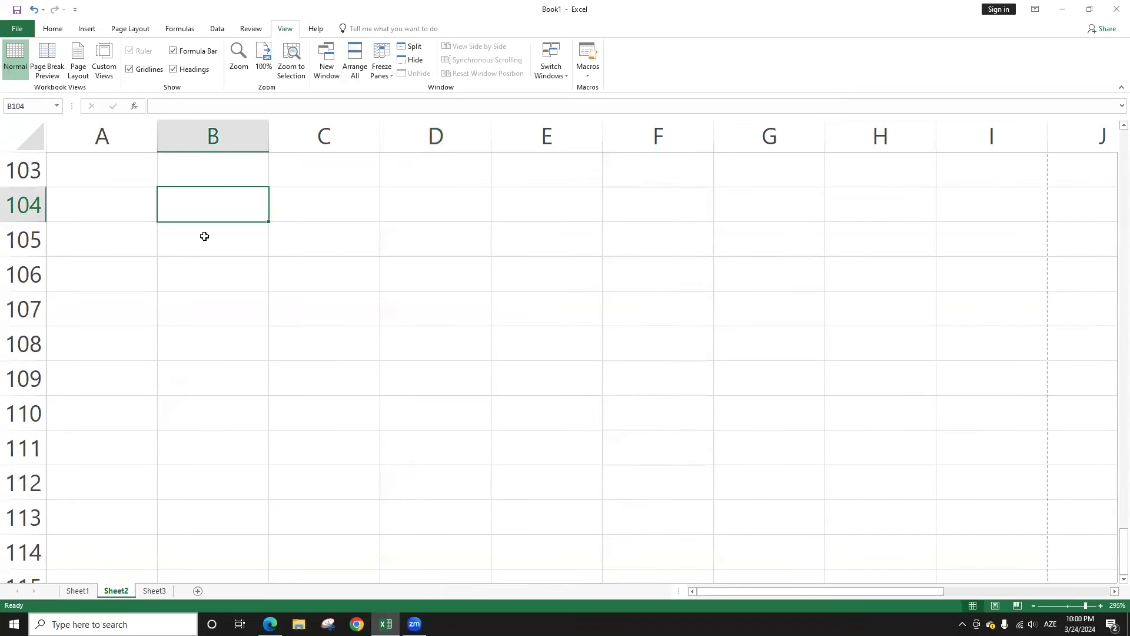
pyautogui.keyDown('ctrl'); pyautogui.scroll(3, 204, 236); pyautogui.keyUp('ctrl')
pyautogui.scroll(1, 203, 282)
pyautogui.write('15')
pyautogui.press('Return')
# Fill down from B104 to make a 15–20 series through B109, then undo it.
pyautogui.click(281, 298)
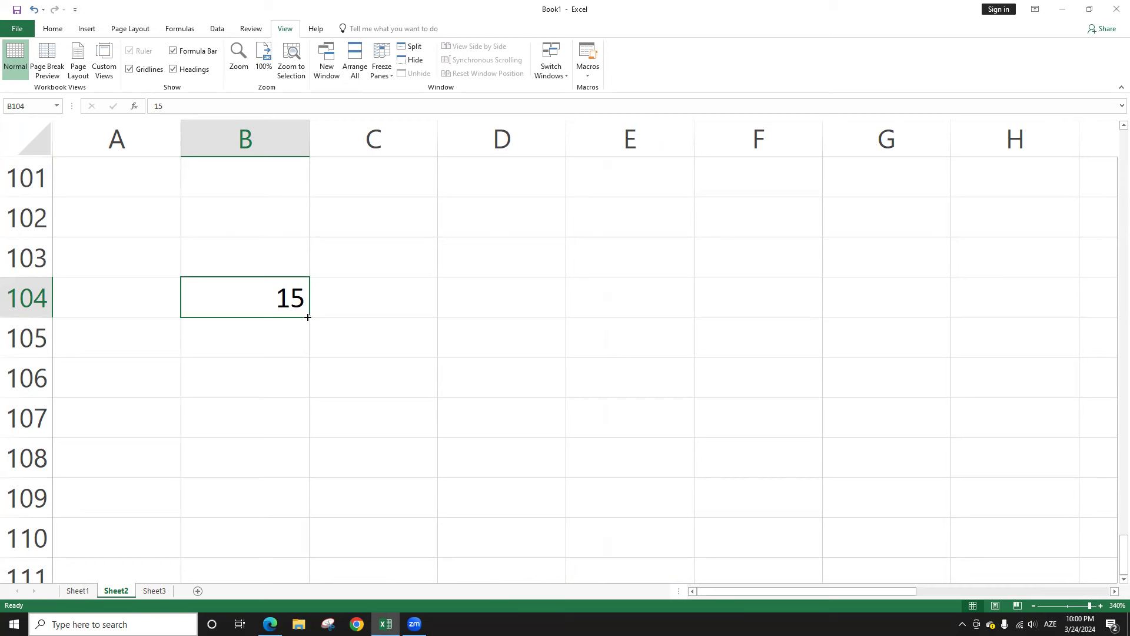
pyautogui.moveTo(307, 317); pyautogui.dragTo(294, 506)
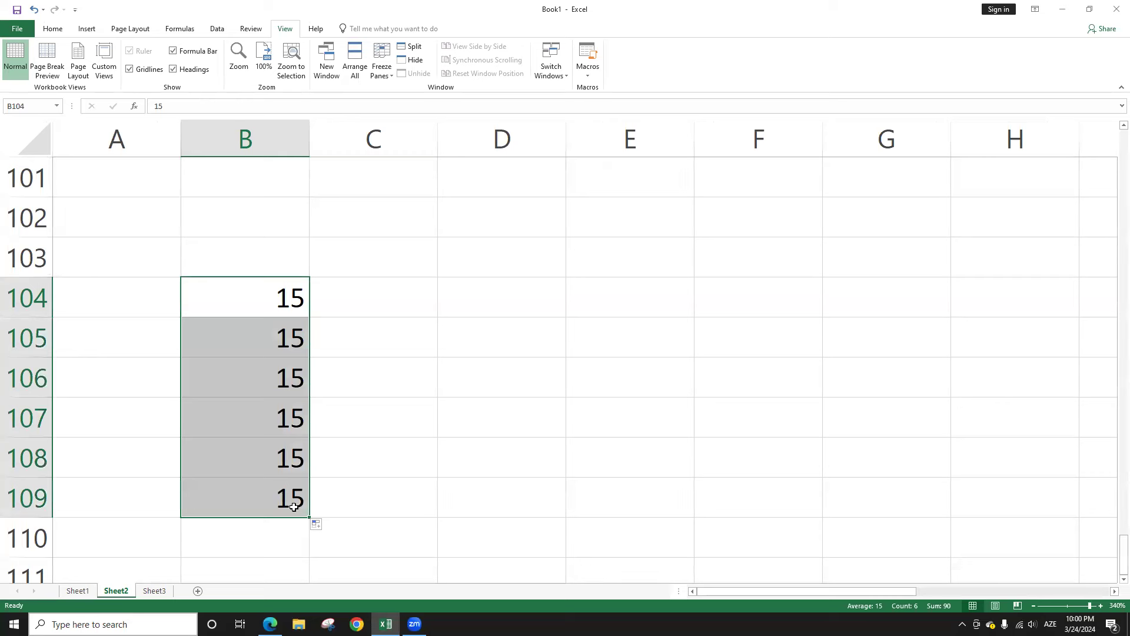
pyautogui.hotkey('ctrl', 'z')
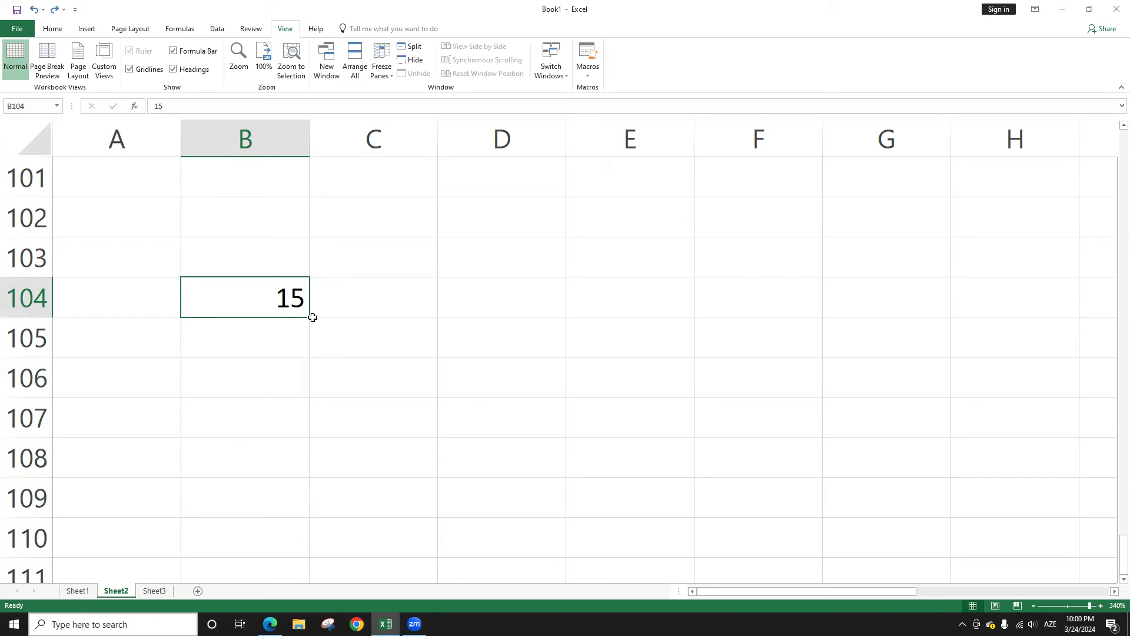
pyautogui.moveTo(311, 317); pyautogui.dragTo(298, 532)
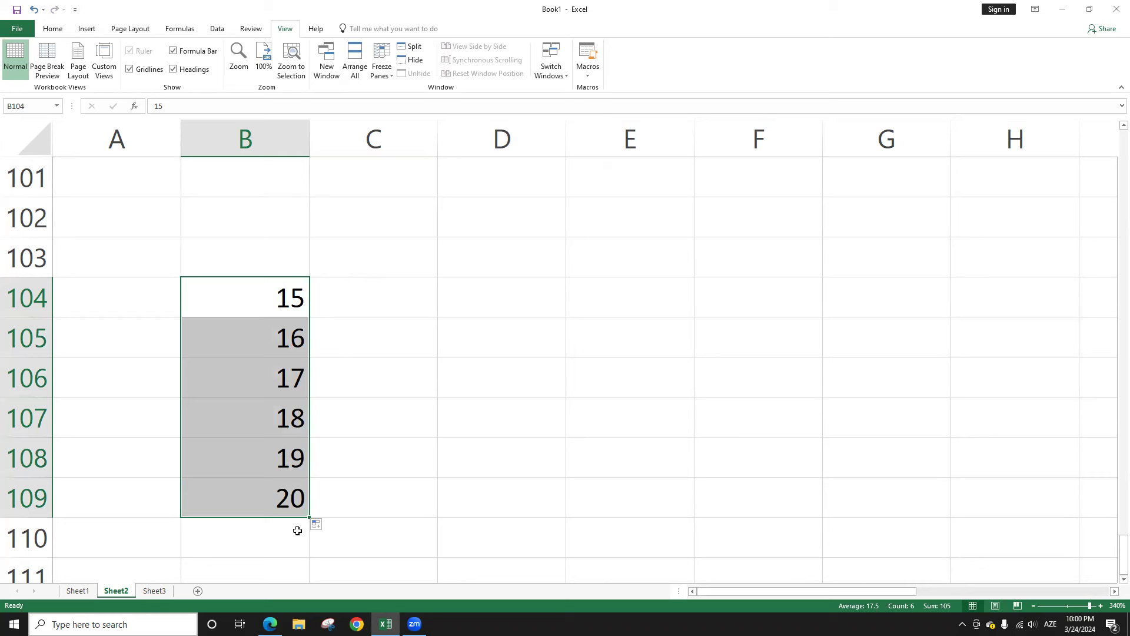
pyautogui.hotkey('ctrl', 'z')
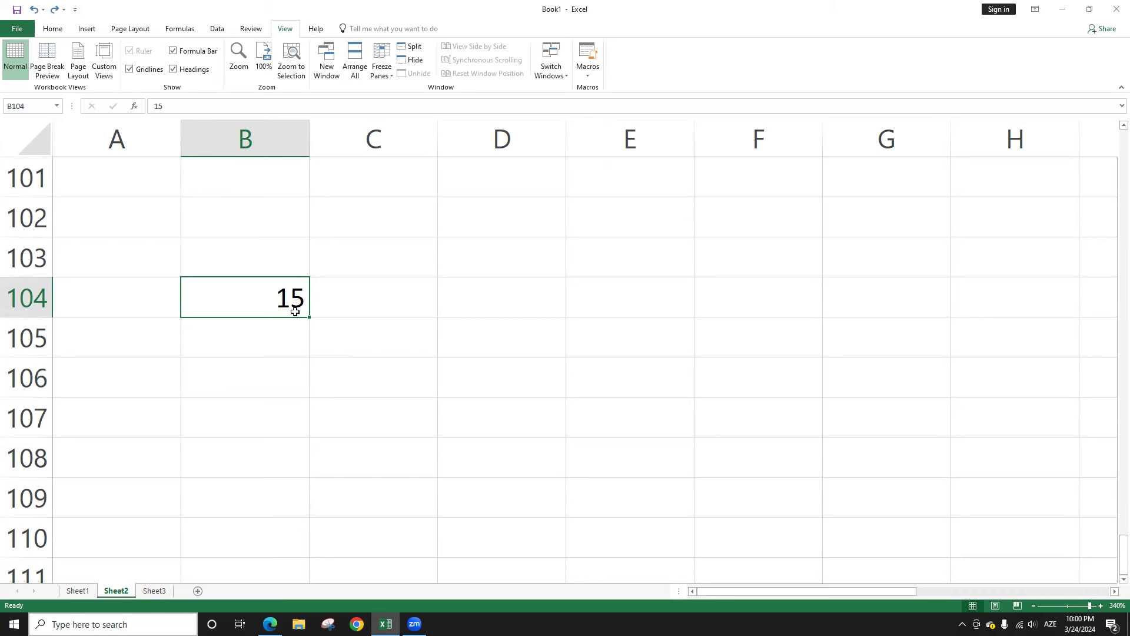
pyautogui.hotkey('ctrl', 'z')
# Fill 8 down from B104 as copies and as a counting series, undoing each.
pyautogui.moveTo(310, 318); pyautogui.dragTo(298, 438)
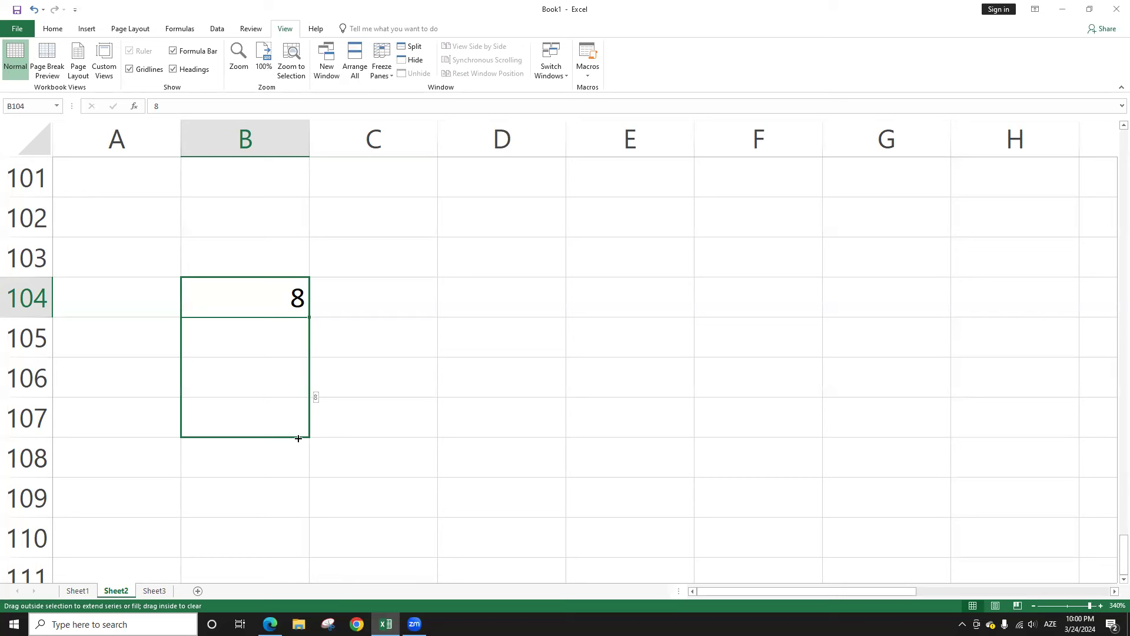
pyautogui.moveTo(298, 438); pyautogui.dragTo(274, 542)
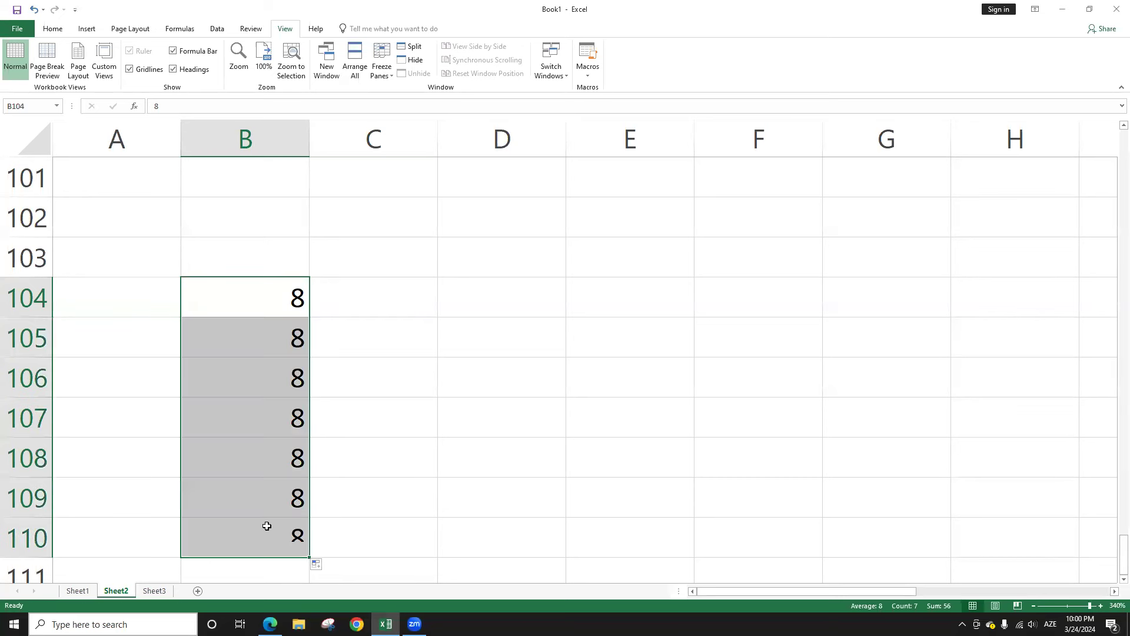
pyautogui.hotkey('ctrl', 'z')
pyautogui.moveTo(306, 313); pyautogui.dragTo(281, 516)
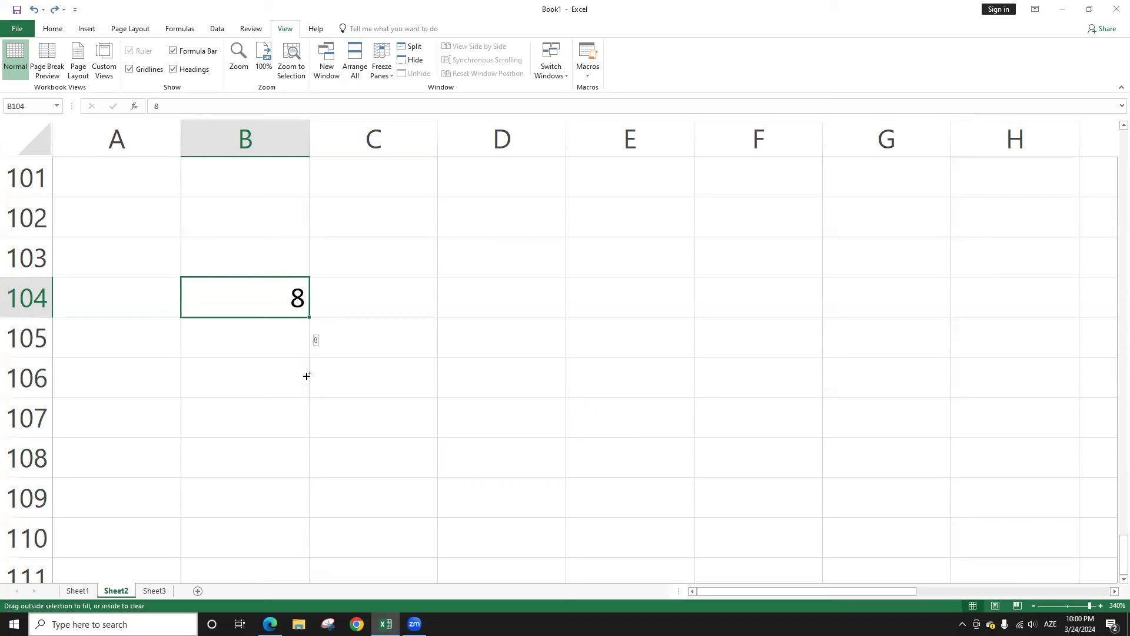
pyautogui.hotkey('ctrl', 'z')
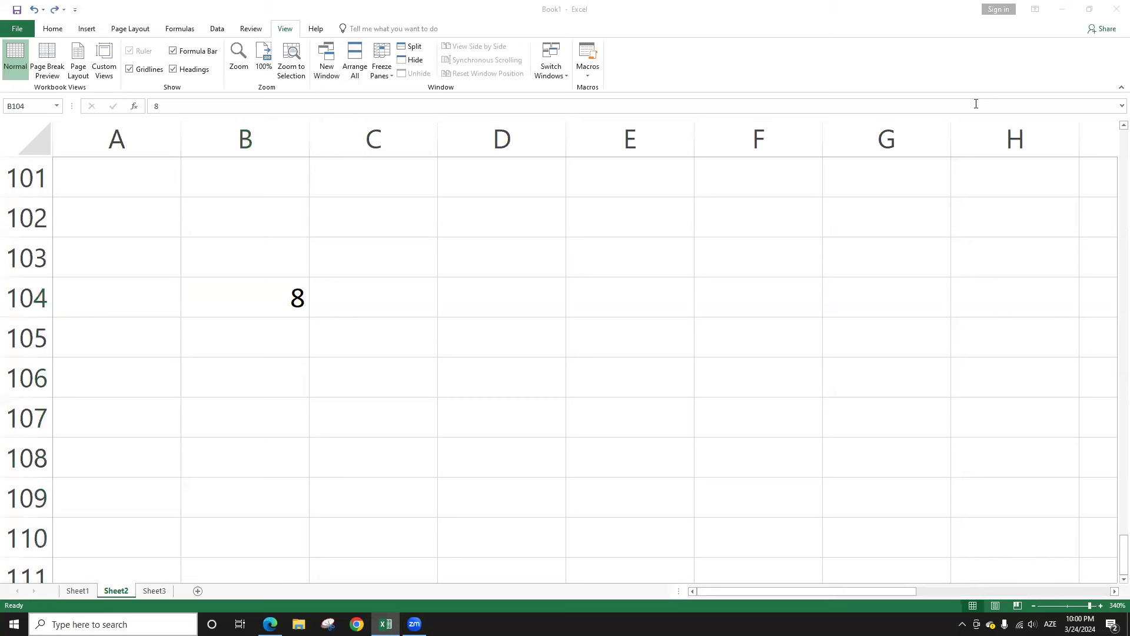
# Enter 11 in B105 and select B104:B105 as the series start.
pyautogui.click(255, 299)
pyautogui.click(255, 348)
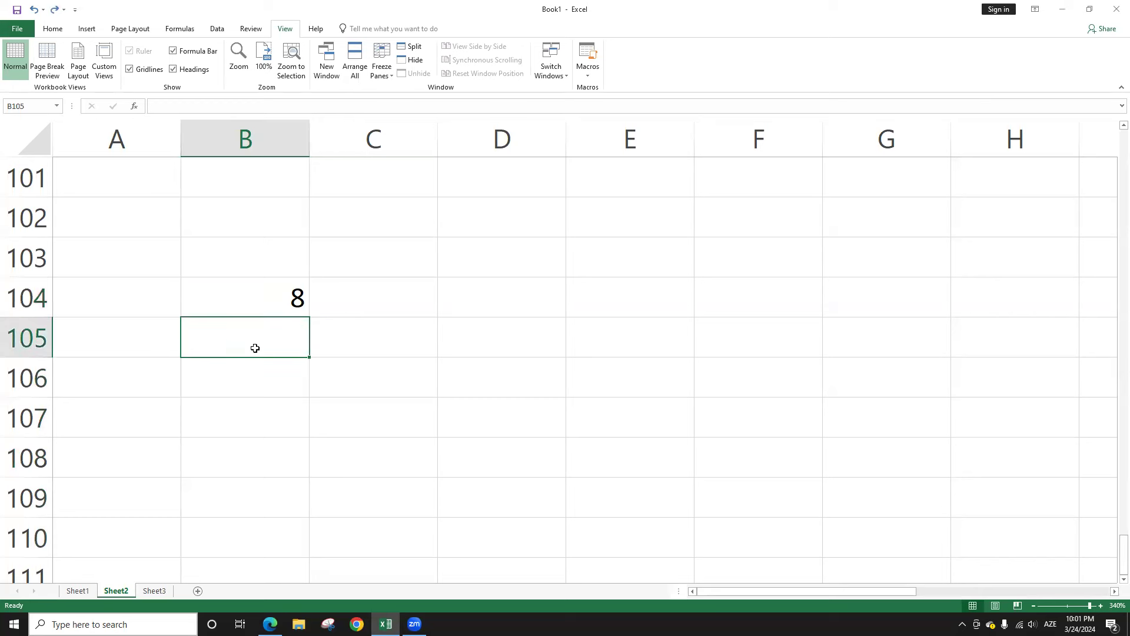
pyautogui.write('11')
pyautogui.press('Return')
pyautogui.moveTo(257, 298); pyautogui.dragTo(257, 338)
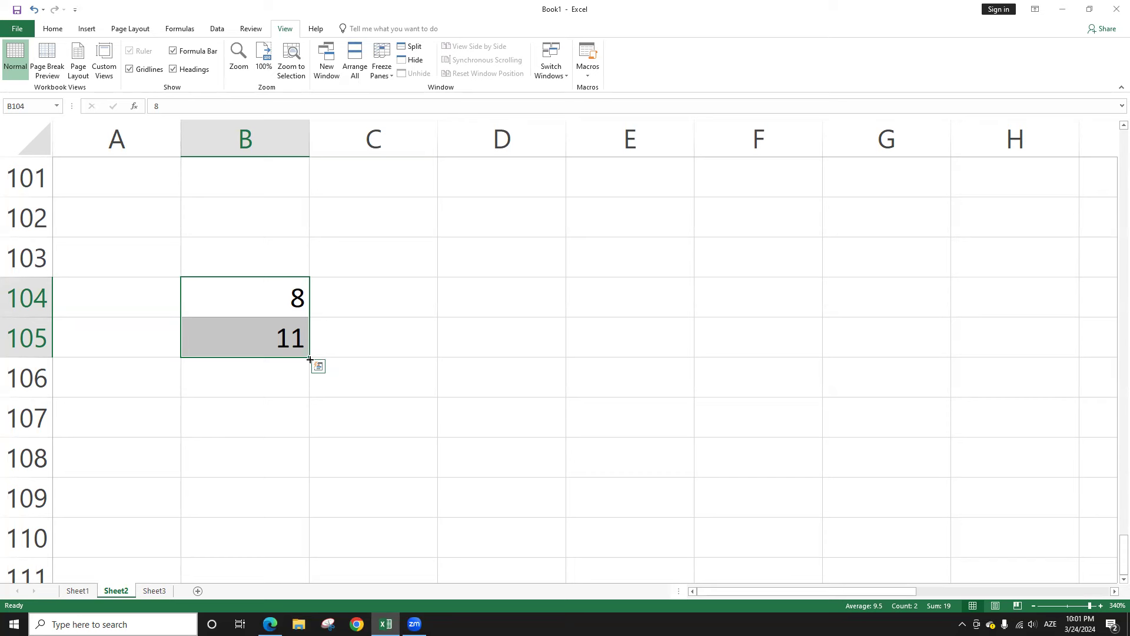
# Extend the 8, 11, 14… series down to B109, then undo it and deselect.
pyautogui.moveTo(310, 359); pyautogui.dragTo(302, 509)
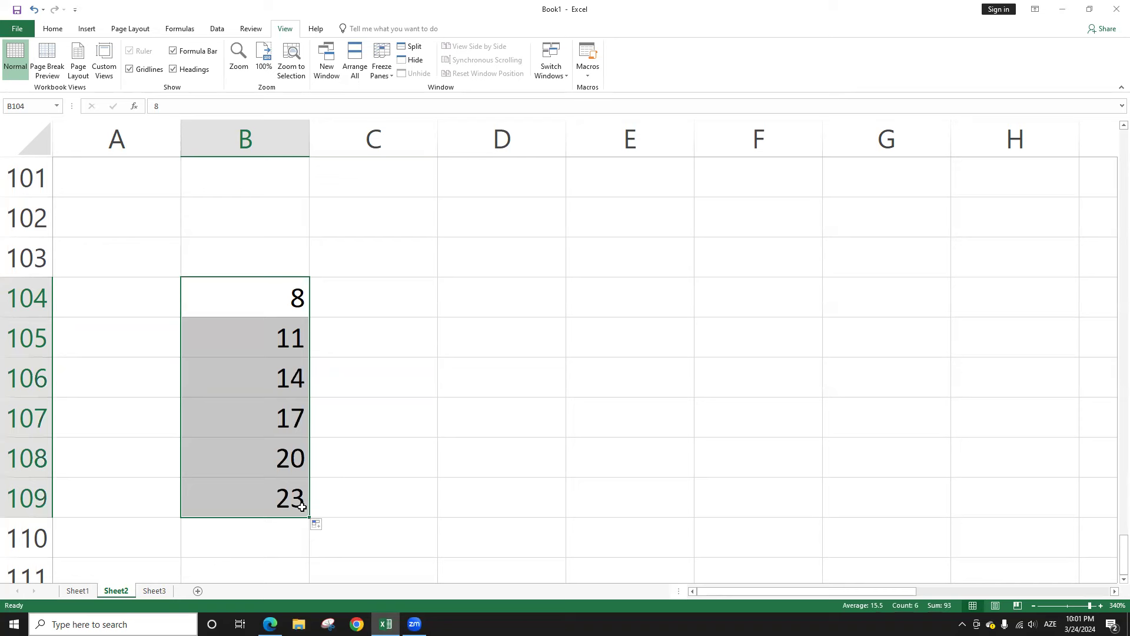
pyautogui.hotkey('ctrl', 'z')
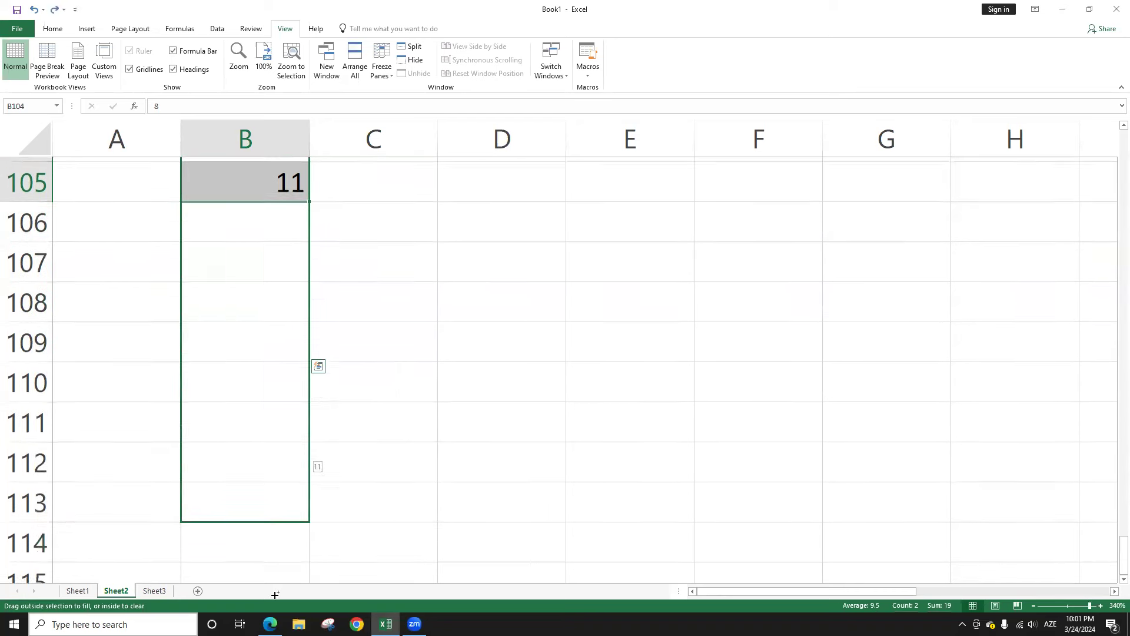
pyautogui.moveTo(310, 357); pyautogui.dragTo(310, 516)
pyautogui.scroll(1, 395, 484)
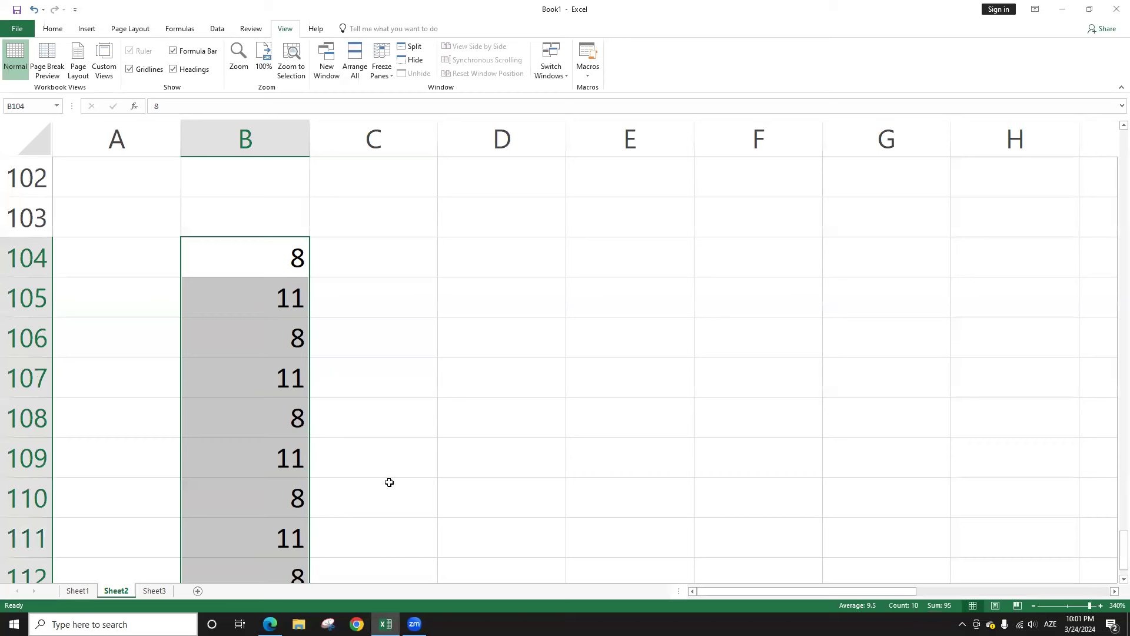
pyautogui.hotkey('ctrl', 'z')
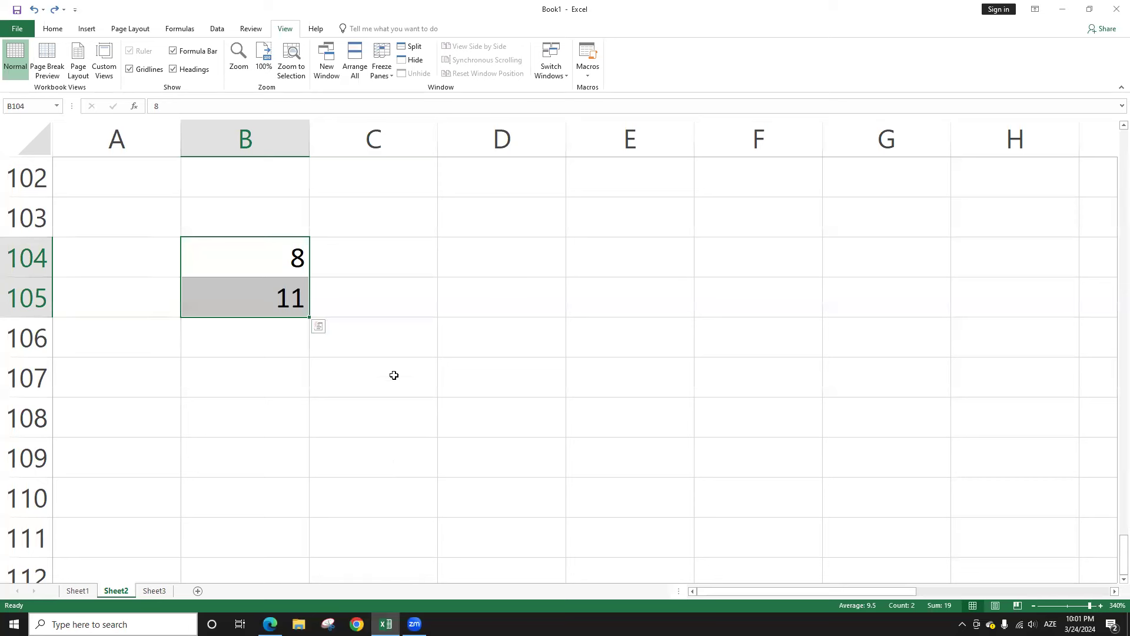
pyautogui.click(348, 320)
pyautogui.click(221, 239)
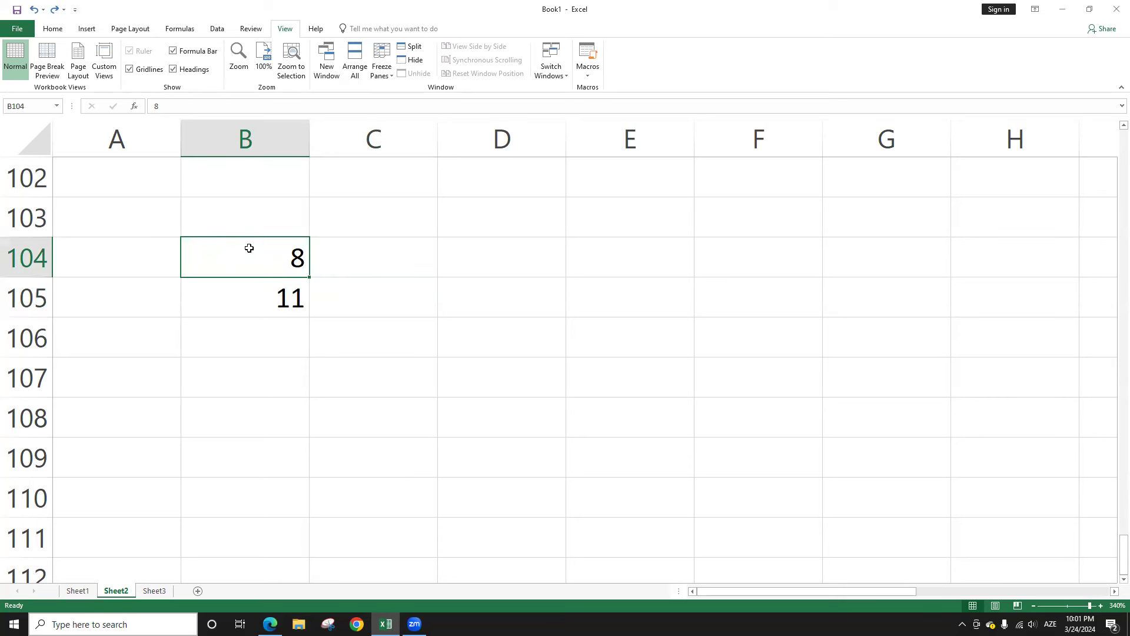
pyautogui.click(444, 256)
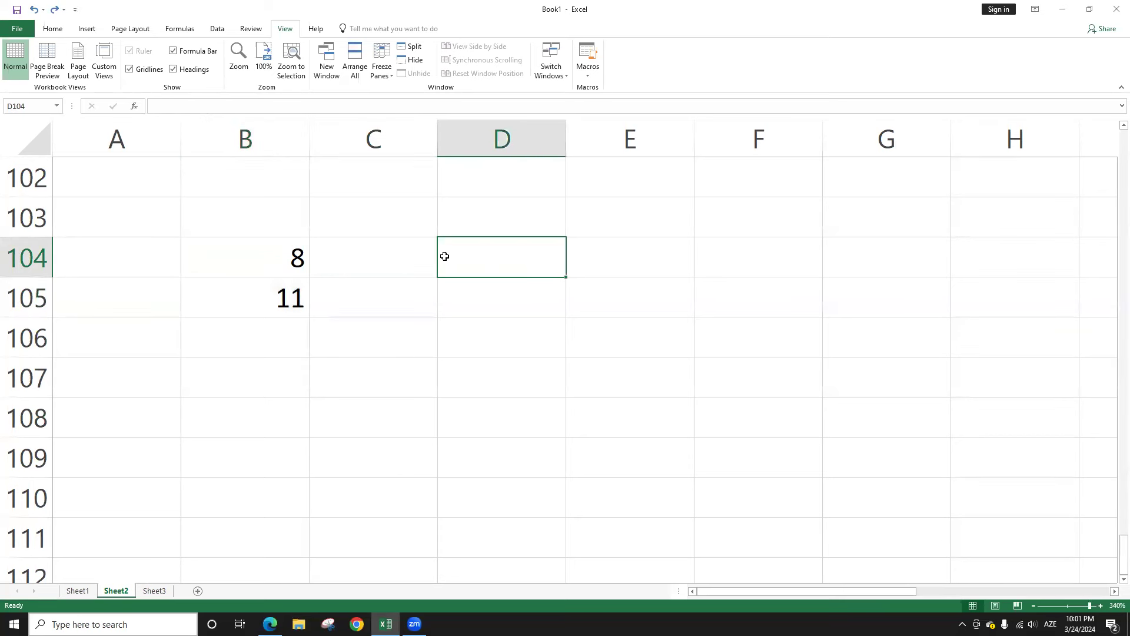